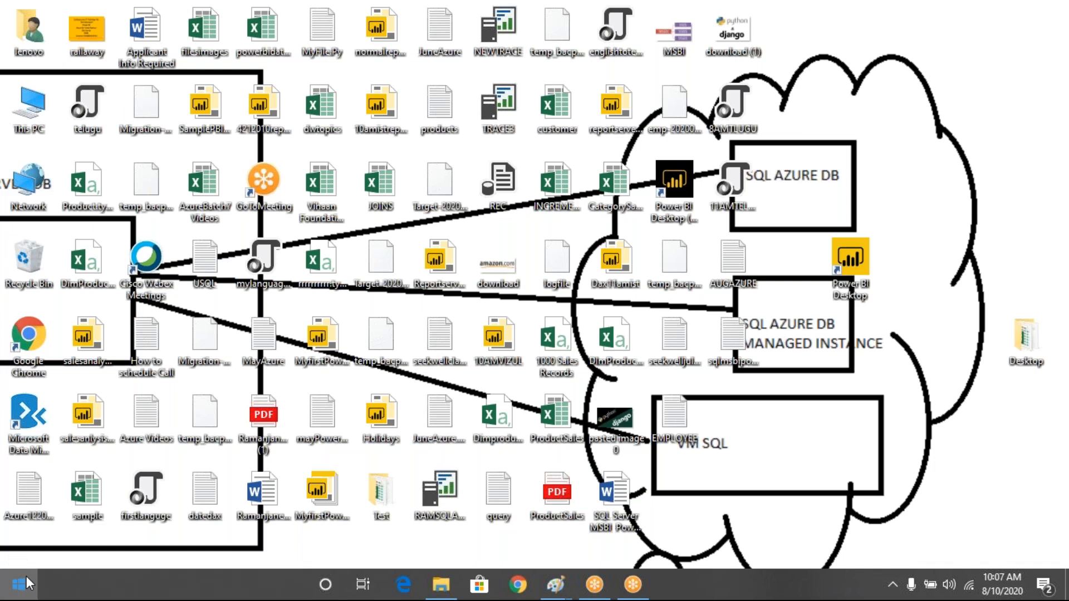
pyautogui.press('Return')
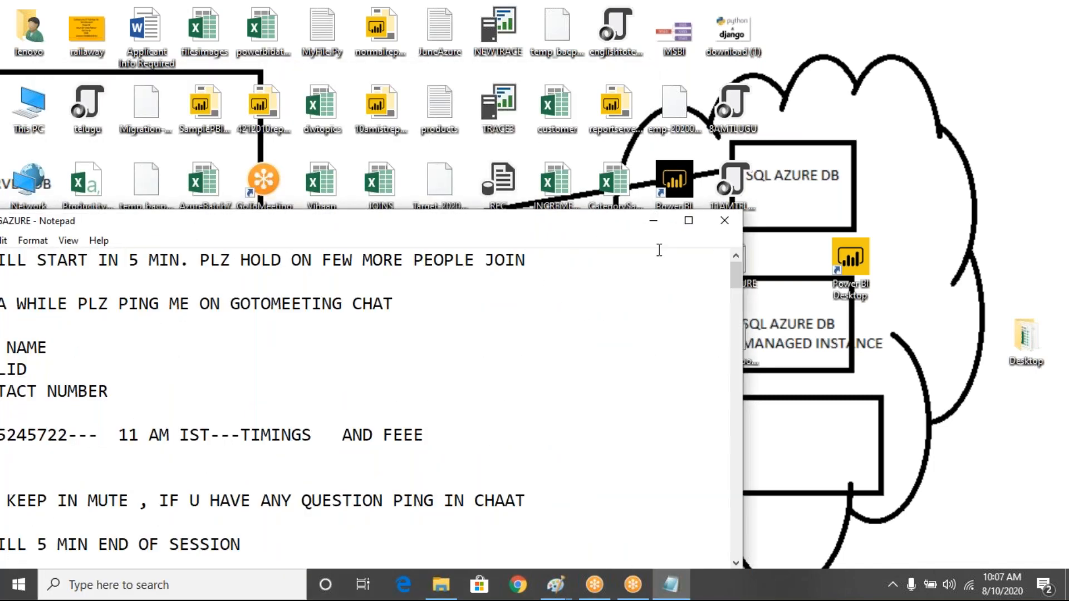
pyautogui.click(688, 220)
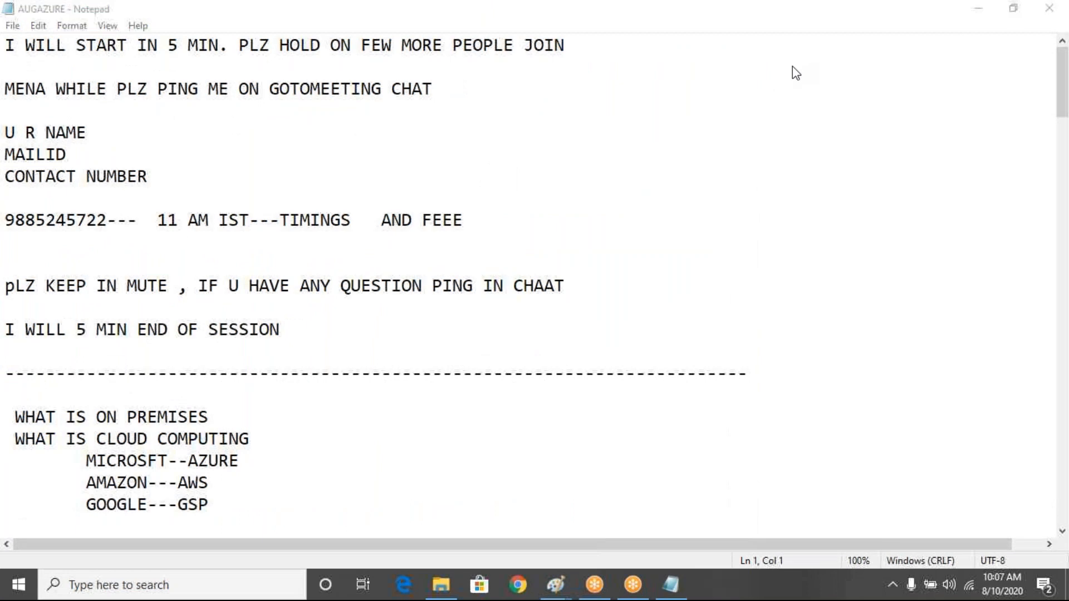
pyautogui.moveTo(1063, 96); pyautogui.dragTo(1061, 313)
pyautogui.moveTo(191, 17); pyautogui.dragTo(155, 218)
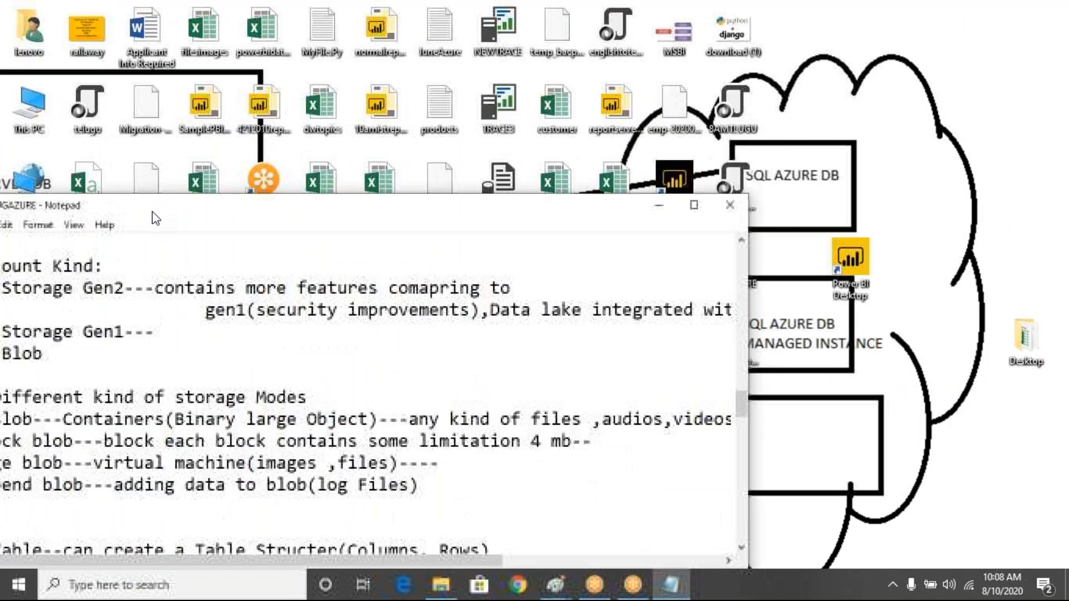
pyautogui.click(730, 205)
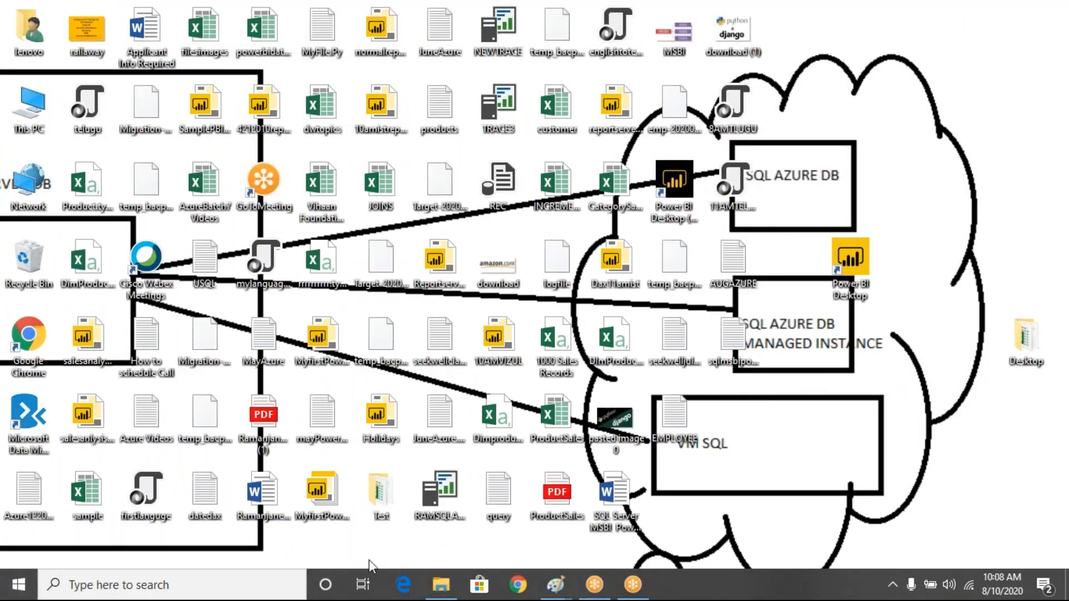
# Step: Open the MSBI Notes file from Local Disk (E:), maximize it, and go to the list of Power BI components
pyautogui.click(440, 586)
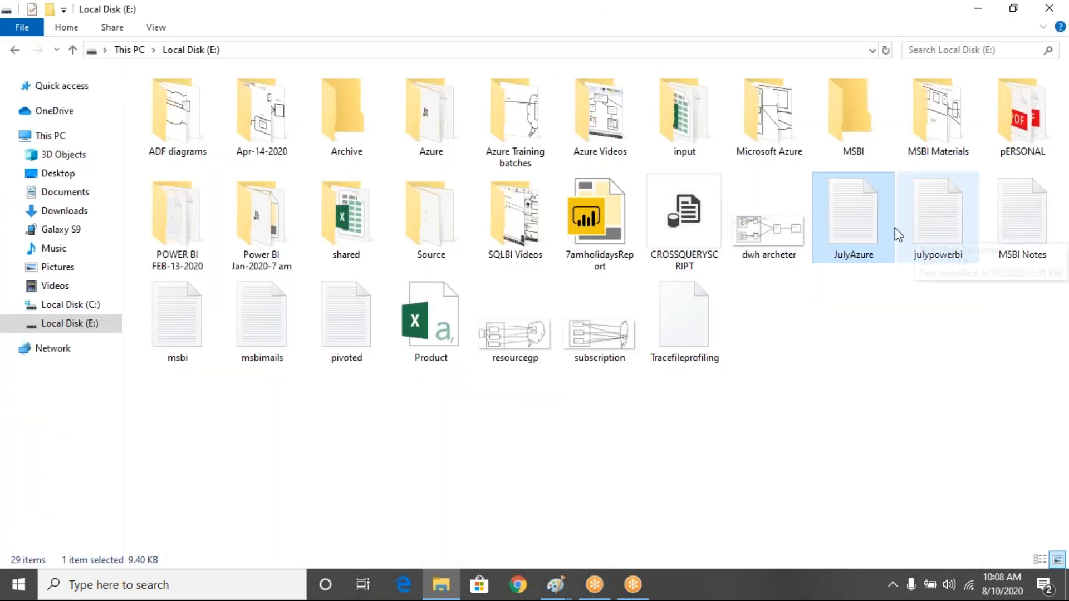
pyautogui.doubleClick(1010, 225)
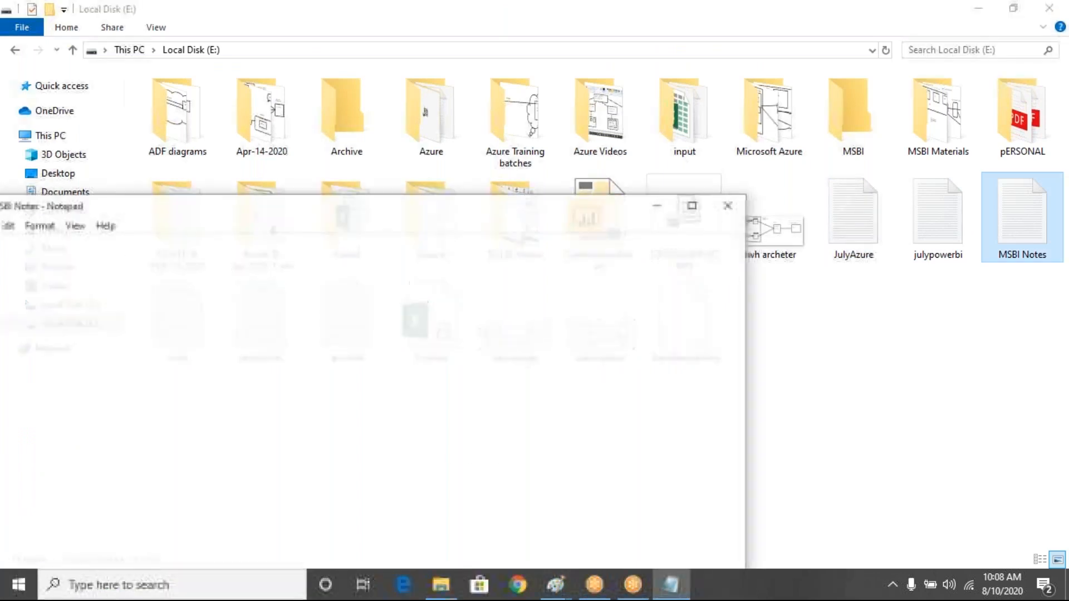
pyautogui.click(692, 205)
pyautogui.moveTo(1064, 60); pyautogui.dragTo(1064, 408)
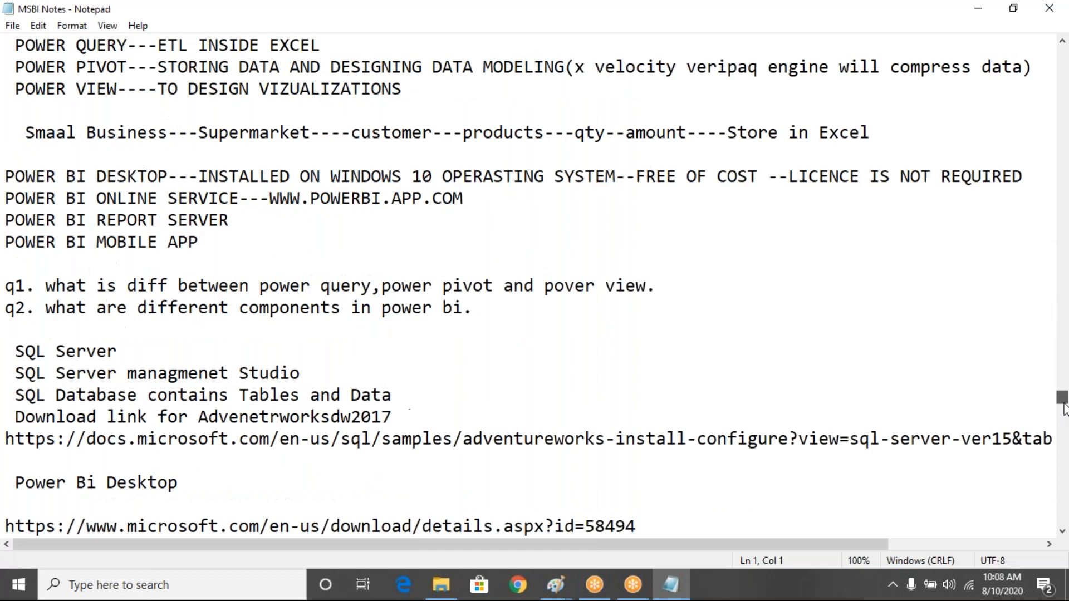
# Step: Highlight the Power BI Desktop, Online Service, Report Server and Mobile App entries one by one, finishing with the whole list
pyautogui.click(168, 176)
pyautogui.hotkey('shift', 'Home')
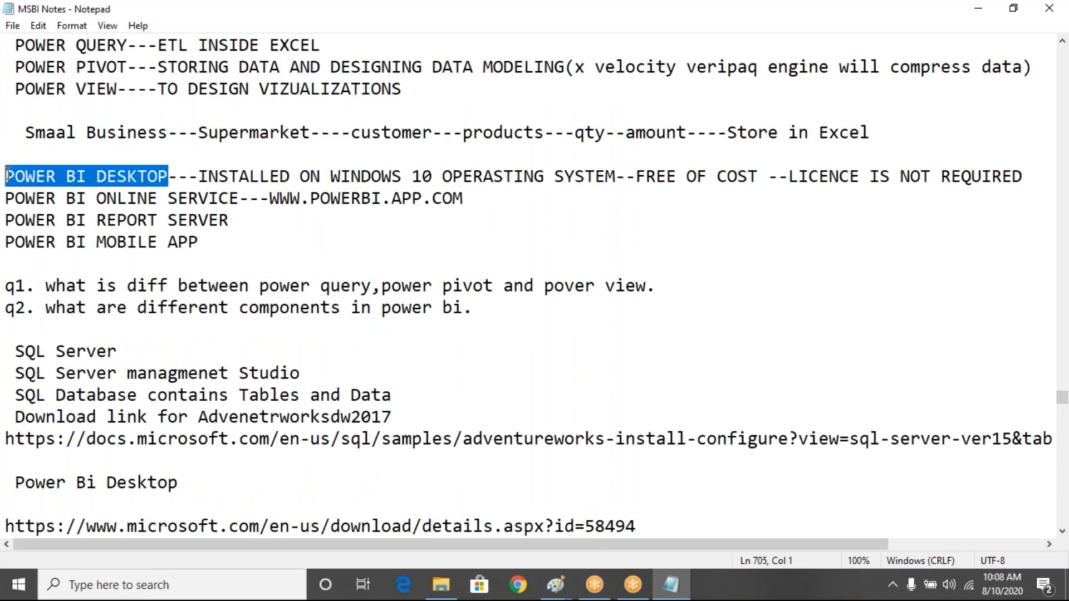
pyautogui.click(243, 198)
pyautogui.hotkey('shift', 'Home')
pyautogui.moveTo(229, 220); pyautogui.dragTo(5, 217)
pyautogui.moveTo(211, 249); pyautogui.dragTo(7, 179)
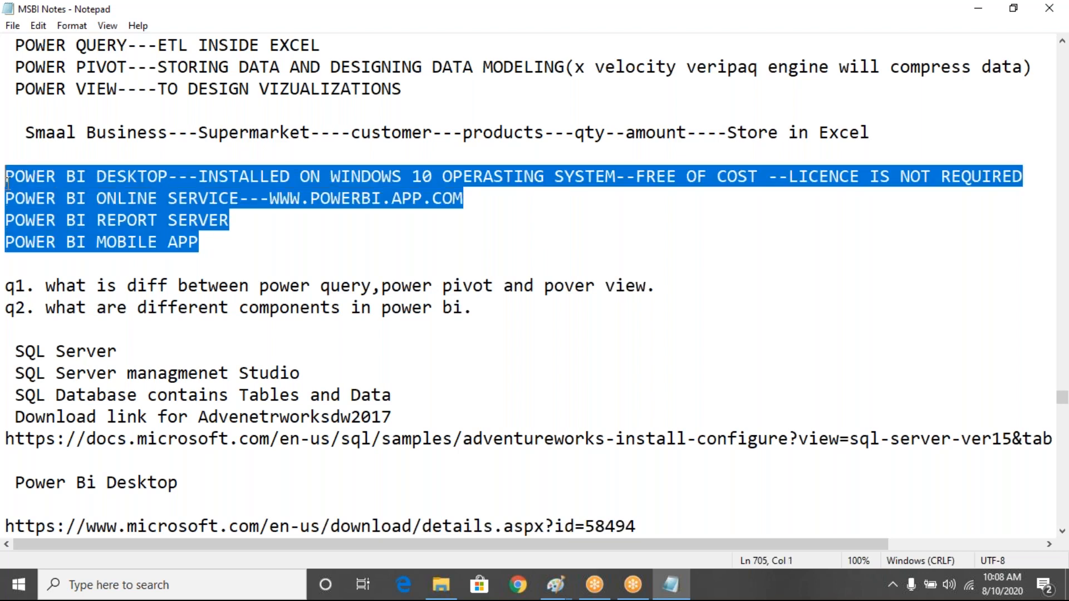
pyautogui.moveTo(8, 183); pyautogui.dragTo(7, 183)
# Step: Review the notes from the Data Discovery heading through the import and direct query connectivity modes down to the Data Modeling list
pyautogui.moveTo(1063, 399); pyautogui.dragTo(1063, 423)
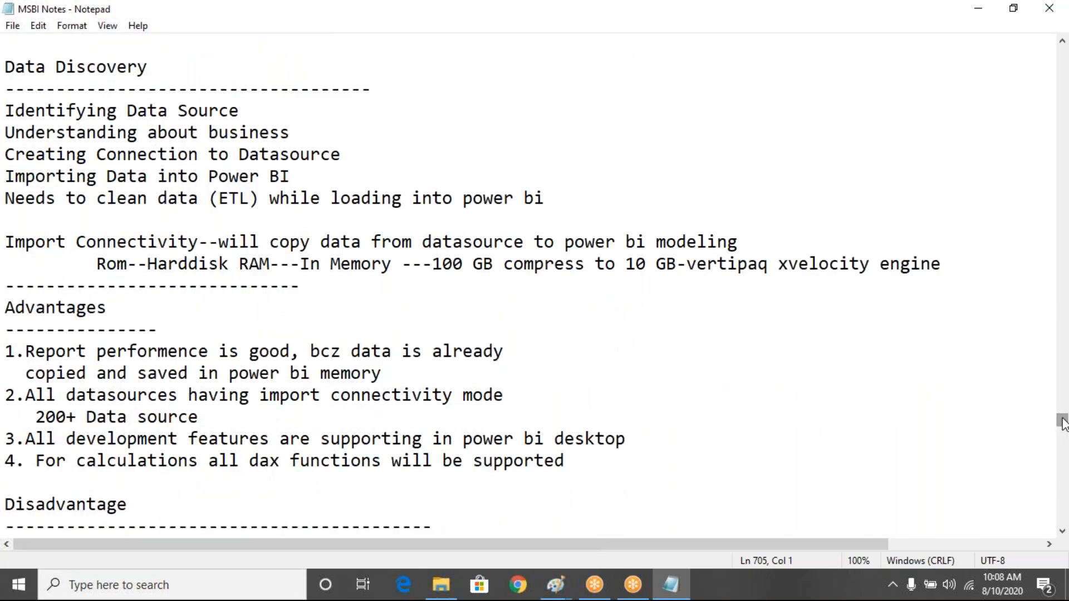
pyautogui.moveTo(166, 67); pyautogui.dragTo(7, 66)
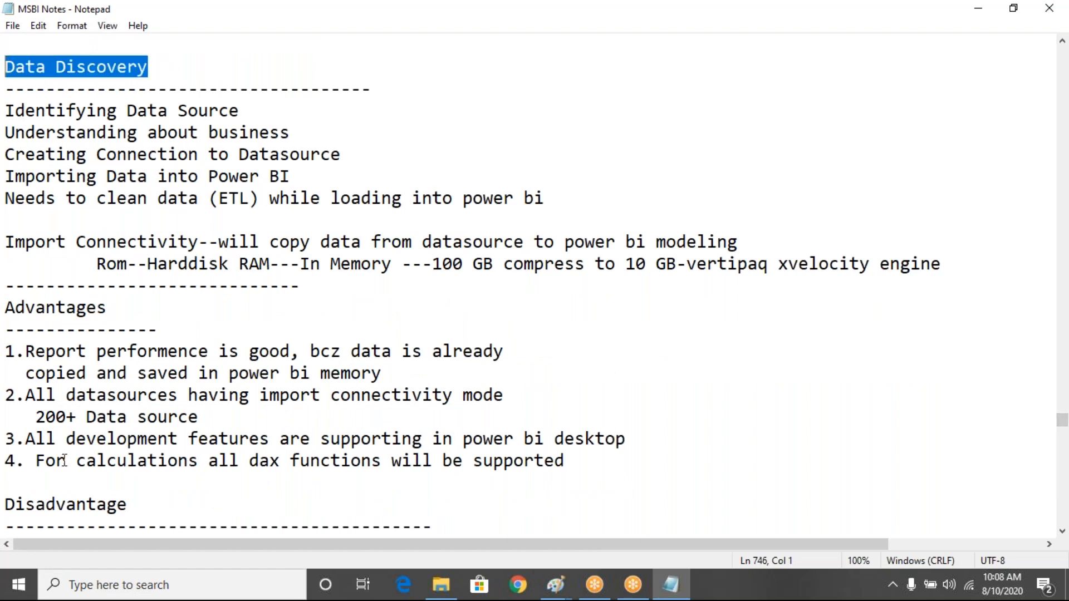
pyautogui.click(28, 475)
pyautogui.press('Down')
pyautogui.press('Down')
pyautogui.press('Down')
pyautogui.press('Down')
pyautogui.press('Down')
pyautogui.press('Down')
pyautogui.press('Down')
pyautogui.press('Down')
pyautogui.press('Down')
pyautogui.press('Down')
pyautogui.press('Down')
pyautogui.press('Down')
pyautogui.press('Down')
pyautogui.press('Down')
pyautogui.press('Down')
pyautogui.press('Down')
pyautogui.press('Down')
pyautogui.press('Down')
pyautogui.press('Down')
pyautogui.press('Down')
pyautogui.press('Down')
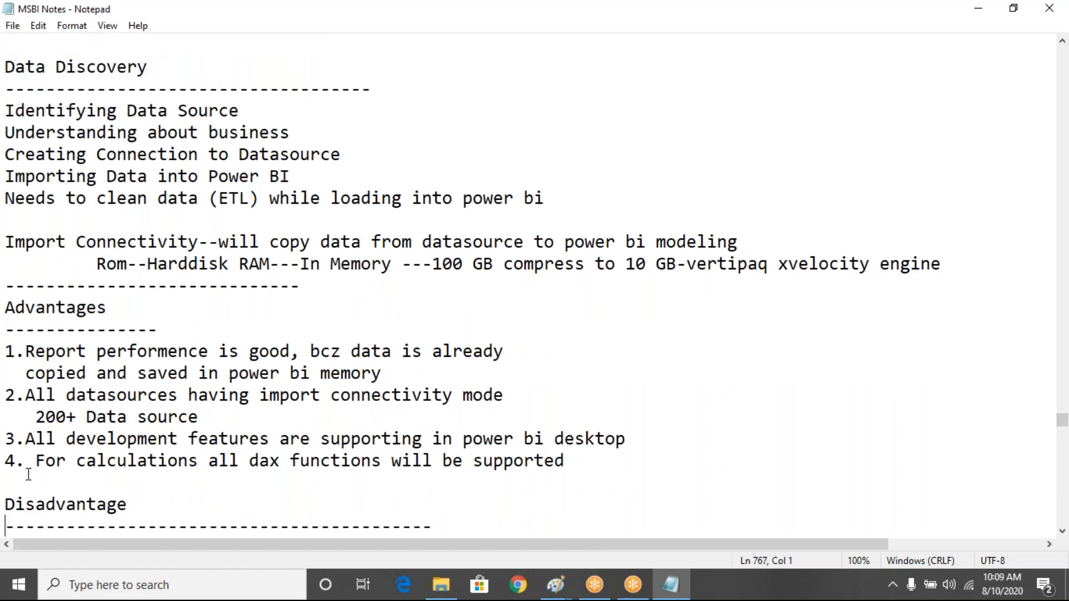
pyautogui.press('Down')
pyautogui.press('Down')
pyautogui.press('Down')
pyautogui.press('Down')
pyautogui.press('Down')
pyautogui.press('Down')
pyautogui.press('Down')
pyautogui.press('Down')
pyautogui.press('Down')
pyautogui.press('Down')
pyautogui.press('Down')
pyautogui.press('Down')
pyautogui.press('Down')
pyautogui.press('Down')
pyautogui.press('Down')
pyautogui.press('Down')
pyautogui.press('Down')
pyautogui.press('Down')
pyautogui.press('Down')
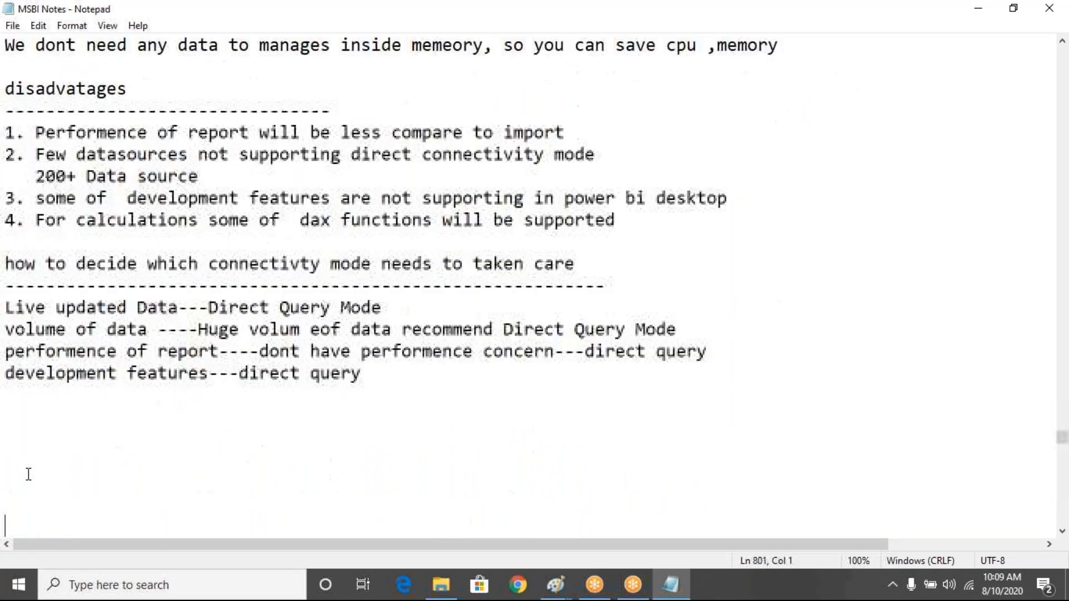
pyautogui.press('Down')
pyautogui.press('Down')
pyautogui.press('Down')
pyautogui.press('Down')
pyautogui.press('Down')
pyautogui.press('Down')
pyautogui.press('Down')
pyautogui.press('Down')
pyautogui.press('Down')
pyautogui.press('Down')
pyautogui.press('Down')
pyautogui.press('Down')
pyautogui.press('Down')
pyautogui.press('Down')
pyautogui.press('Down')
pyautogui.press('Down')
pyautogui.press('Down')
pyautogui.press('Down')
pyautogui.press('Down')
pyautogui.press('Down')
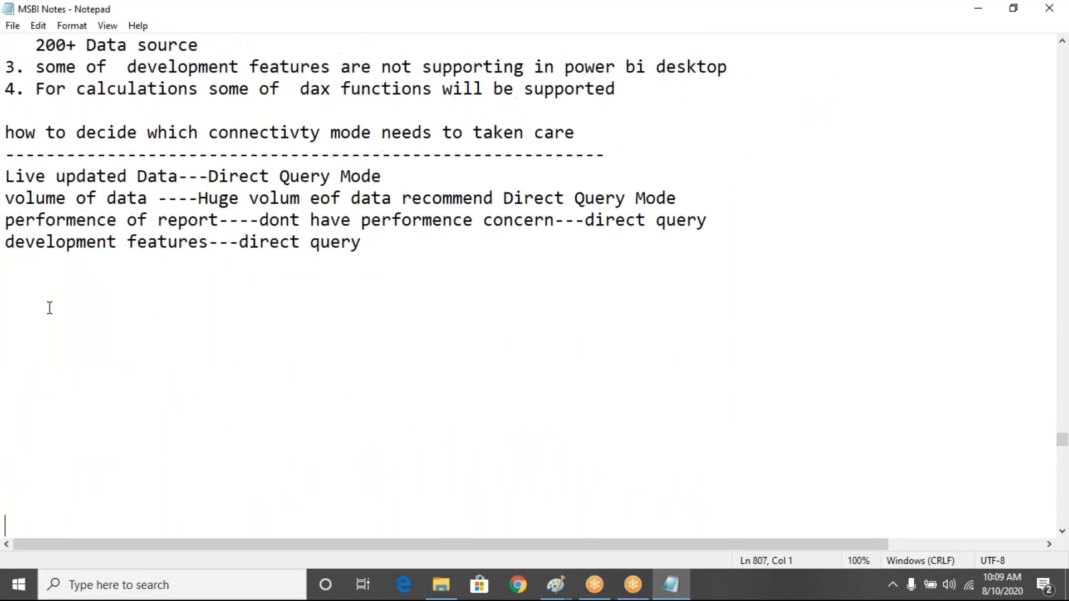
pyautogui.press('Down')
pyautogui.press('Down')
pyautogui.press('Down')
pyautogui.press('Down')
pyautogui.press('Down')
pyautogui.press('Down')
pyautogui.press('Down')
pyautogui.press('Down')
# Step: Delete the surplus blank lines between the connectivity mode notes and the Data Modeling line
pyautogui.press('Up')
pyautogui.press('Up')
pyautogui.press('Up')
pyautogui.press('Up')
pyautogui.press('Up')
pyautogui.press('Up')
pyautogui.press('Up')
pyautogui.press('Up')
pyautogui.press('Up')
pyautogui.press('Up')
pyautogui.press('Up')
pyautogui.press('Up')
pyautogui.press('Up')
pyautogui.press('Up')
pyautogui.press('Up')
pyautogui.press('Up')
pyautogui.press('Up')
pyautogui.press('Down')
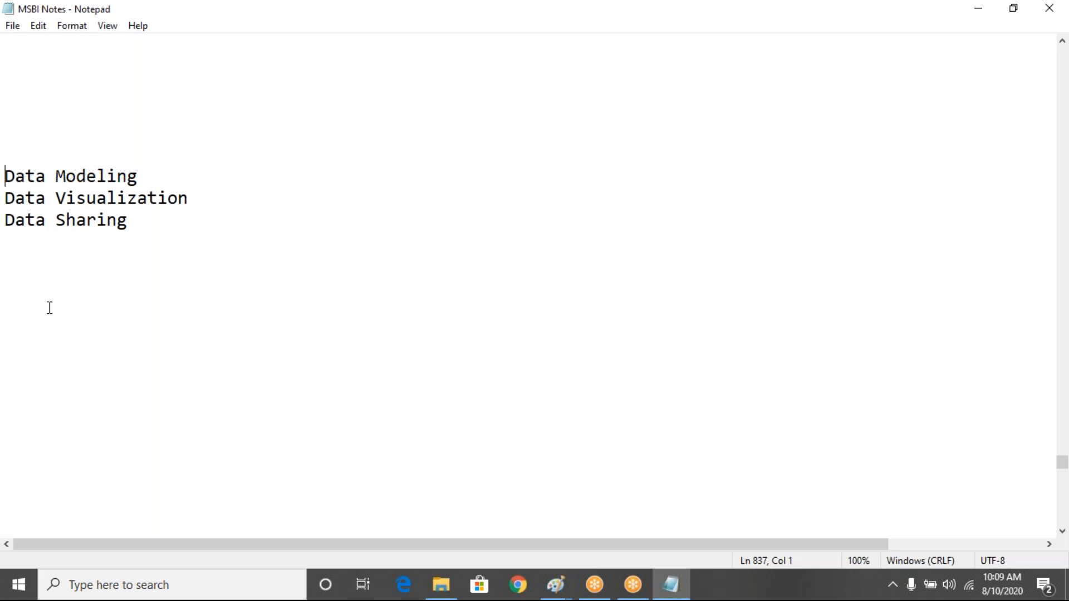
pyautogui.press('BackSpace')
pyautogui.press('BackSpace')
pyautogui.press('BackSpace')
pyautogui.press('BackSpace')
pyautogui.press('BackSpace')
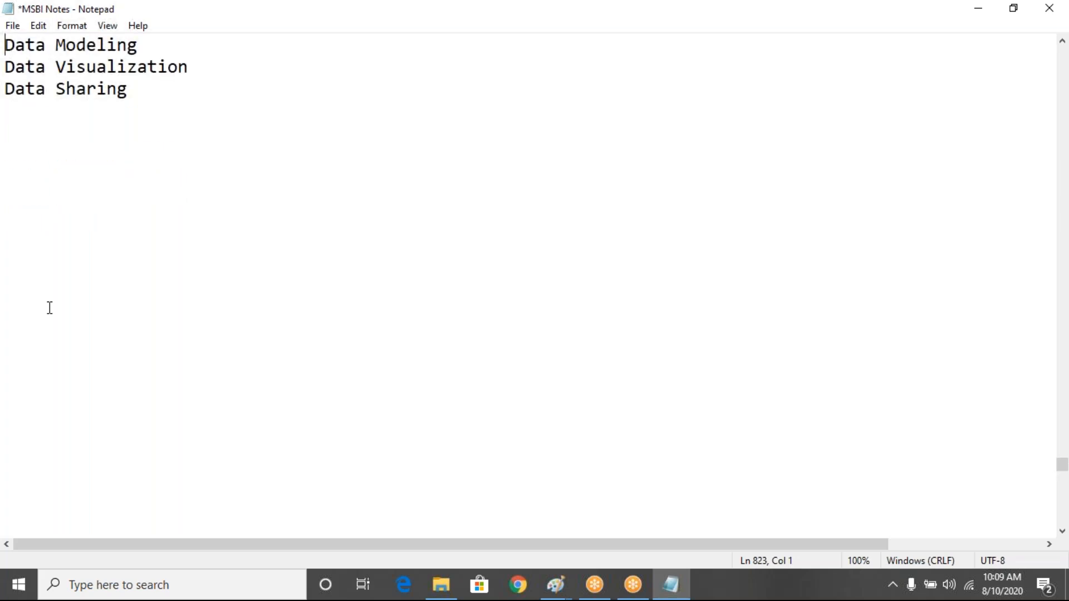
pyautogui.press('Up')
pyautogui.press('Up')
pyautogui.press('Up')
pyautogui.press('Up')
pyautogui.press('Up')
pyautogui.press('Up')
pyautogui.press('Up')
pyautogui.press('Up')
pyautogui.press('Up')
pyautogui.press('Up')
pyautogui.press('Up')
pyautogui.press('Up')
pyautogui.press('Up')
pyautogui.press('Up')
pyautogui.press('Up')
pyautogui.press('Up')
pyautogui.press('Up')
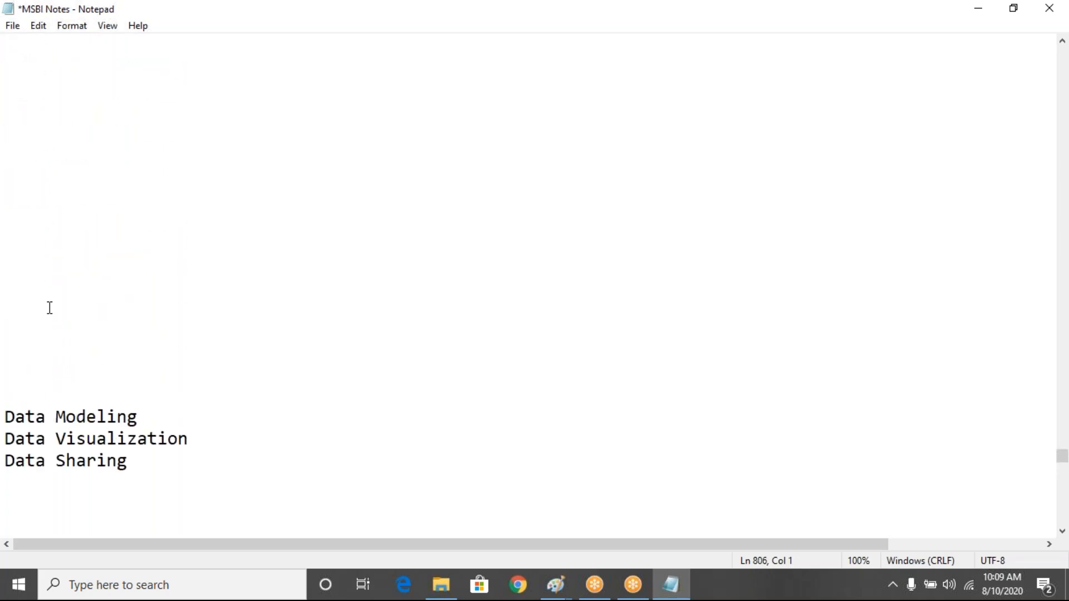
pyautogui.press('Delete')
pyautogui.press('Delete')
pyautogui.press('Delete')
pyautogui.press('Delete')
pyautogui.press('Delete')
pyautogui.press('Delete')
pyautogui.press('Delete')
pyautogui.press('Delete')
pyautogui.press('Delete')
pyautogui.press('Delete')
pyautogui.press('Delete')
pyautogui.press('Delete')
pyautogui.press('Delete')
pyautogui.press('Delete')
pyautogui.press('Delete')
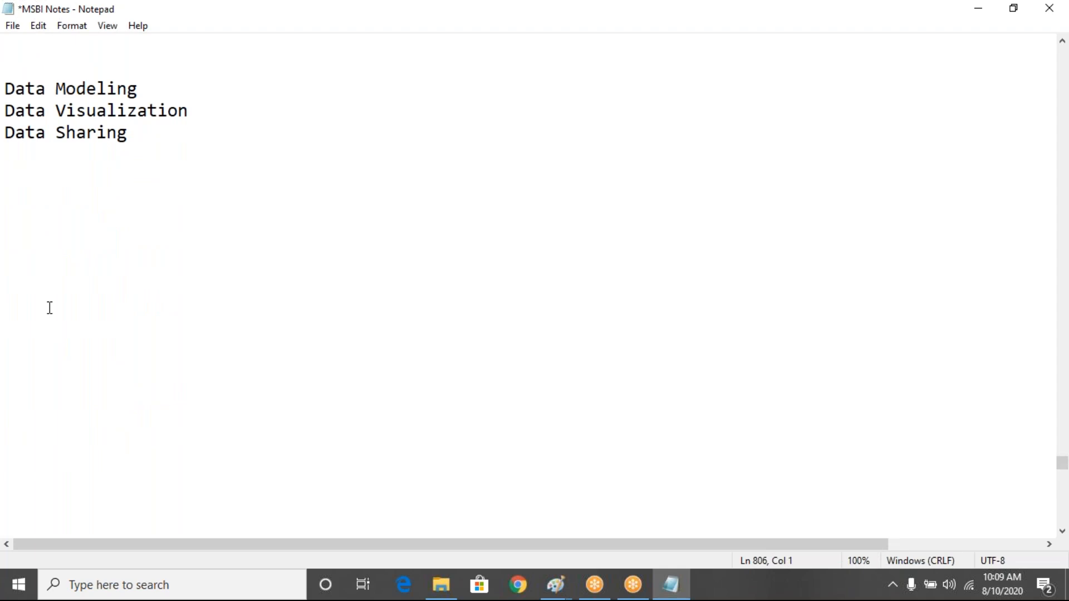
# Step: Review the notes backwards from the Data Modeling list through the direct query and import modes up to the Data Discovery heading
pyautogui.press('Up')
pyautogui.press('Up')
pyautogui.press('Up')
pyautogui.press('Up')
pyautogui.press('Up')
pyautogui.press('Up')
pyautogui.press('Up')
pyautogui.press('Up')
pyautogui.press('Up')
pyautogui.press('Up')
pyautogui.press('Up')
pyautogui.press('Up')
pyautogui.press('Up')
pyautogui.press('Up')
pyautogui.press('Up')
pyautogui.press('Up')
pyautogui.press('Up')
pyautogui.press('Up')
pyautogui.press('Up')
pyautogui.press('Up')
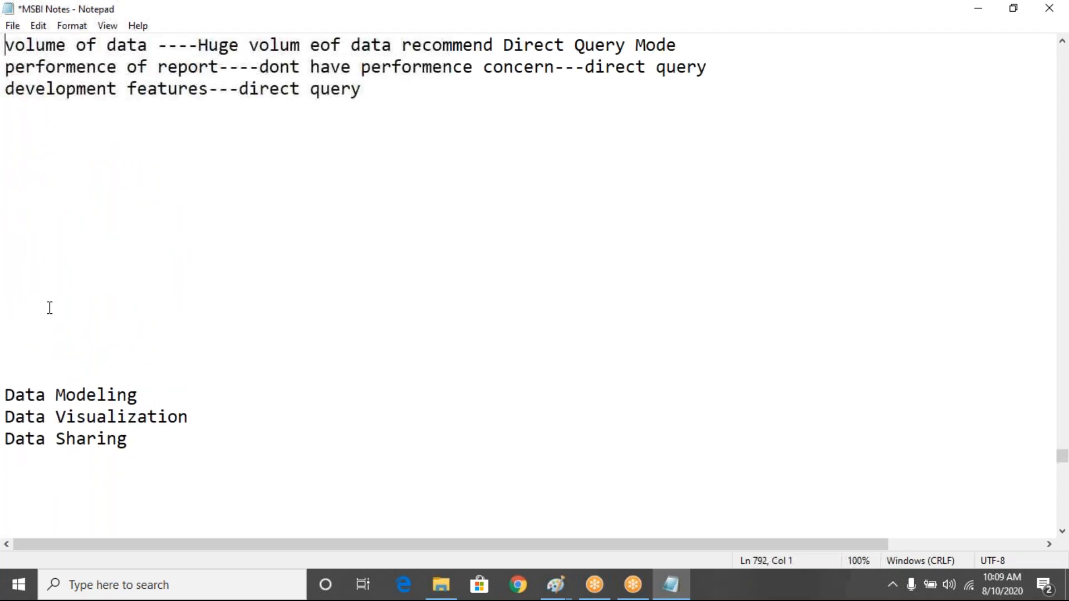
pyautogui.press('Up')
pyautogui.press('Up')
pyautogui.press('Up')
pyautogui.press('Up')
pyautogui.press('Up')
pyautogui.press('Up')
pyautogui.press('Up')
pyautogui.press('Up')
pyautogui.press('Up')
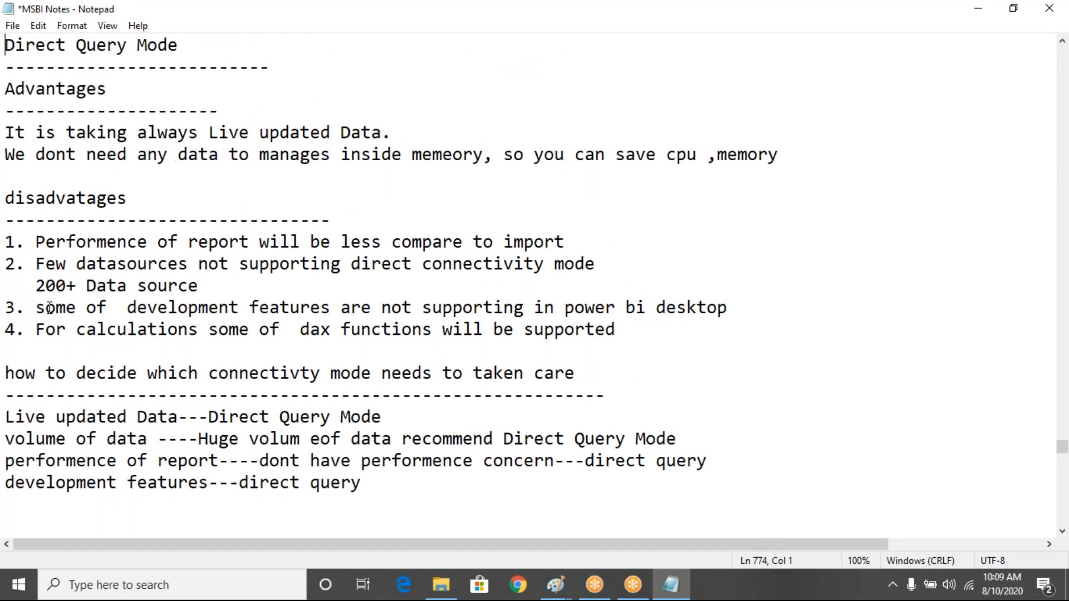
pyautogui.press('Up')
pyautogui.press('Up')
pyautogui.press('Up')
pyautogui.press('Up')
pyautogui.press('Up')
pyautogui.press('Up')
pyautogui.press('Up')
pyautogui.press('Up')
pyautogui.press('Up')
pyautogui.press('Up')
pyautogui.press('Up')
pyautogui.press('Up')
pyautogui.press('Up')
pyautogui.press('Up')
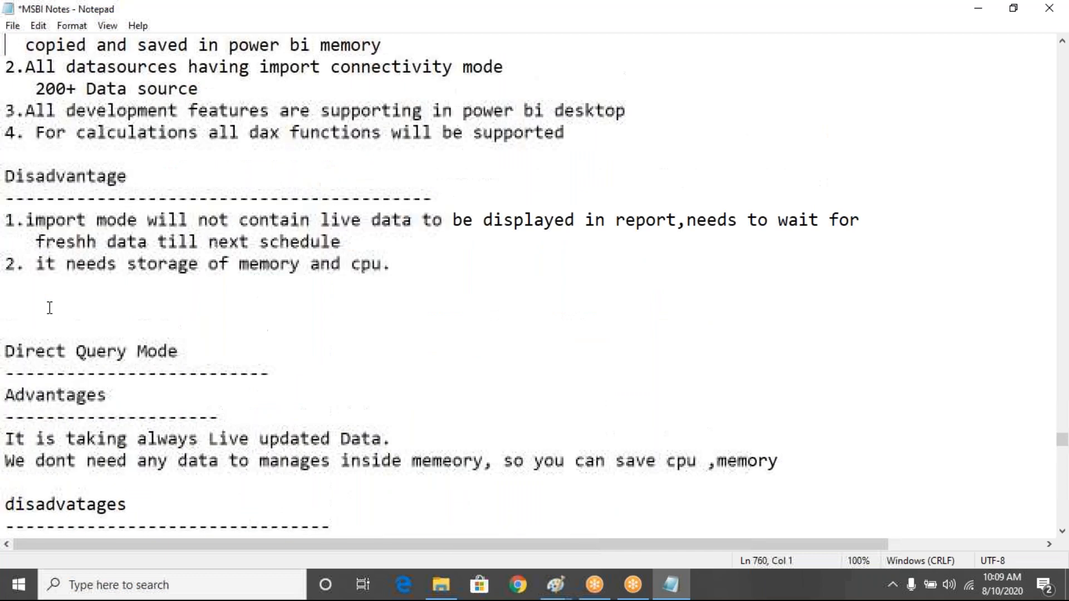
pyautogui.press('Up')
pyautogui.press('Up')
pyautogui.press('Up')
pyautogui.press('Up')
pyautogui.press('Up')
pyautogui.press('Up')
pyautogui.press('Up')
pyautogui.press('Up')
pyautogui.press('Up')
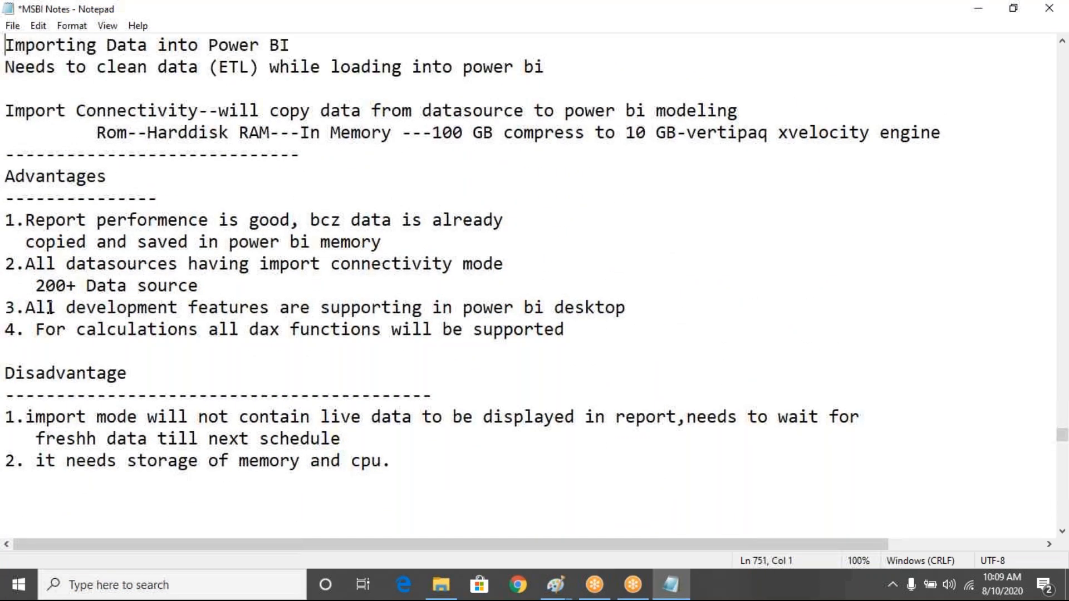
pyautogui.press('Up')
pyautogui.press('Up')
pyautogui.press('Up')
pyautogui.press('Up')
pyautogui.press('Up')
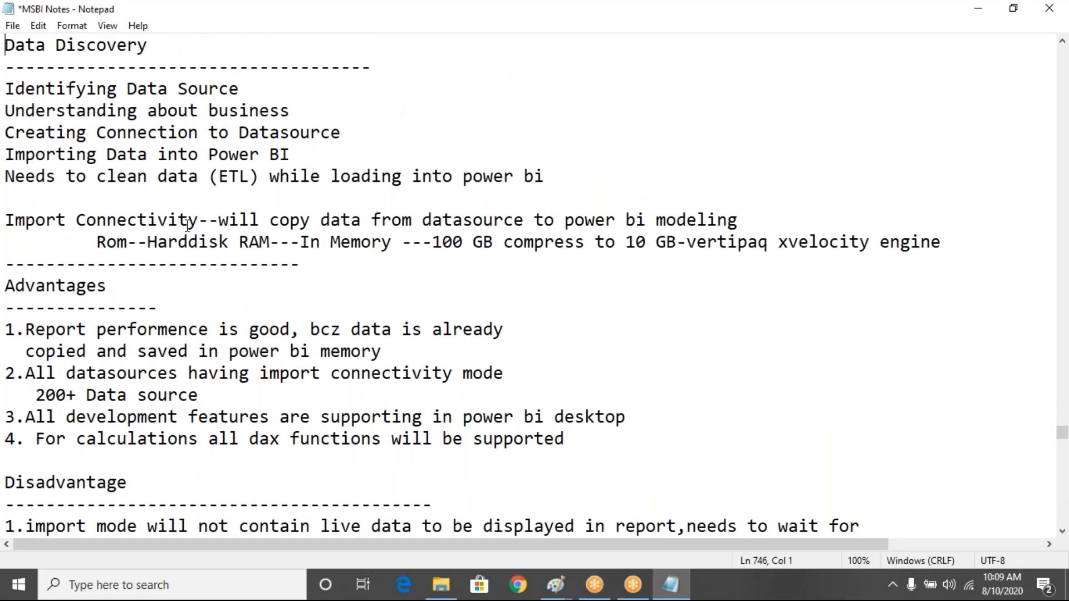
# Step: Highlight the Data Discovery tasks, including creating the connection and importing data into Power BI, finishing with the whole list
pyautogui.moveTo(301, 110); pyautogui.dragTo(5, 45)
pyautogui.moveTo(16, 132); pyautogui.dragTo(370, 127)
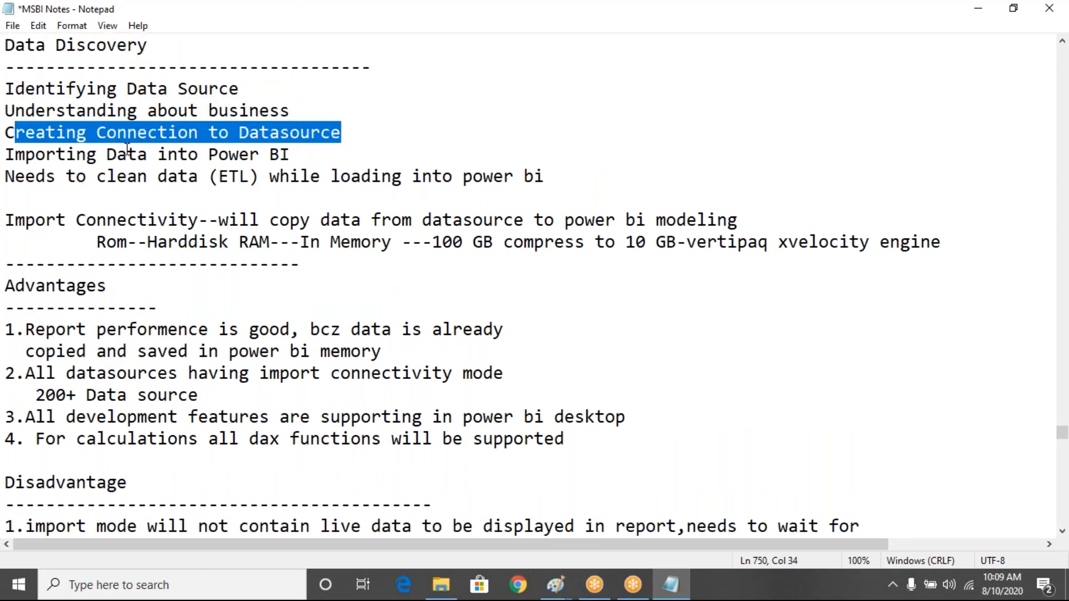
pyautogui.moveTo(86, 154); pyautogui.dragTo(272, 155)
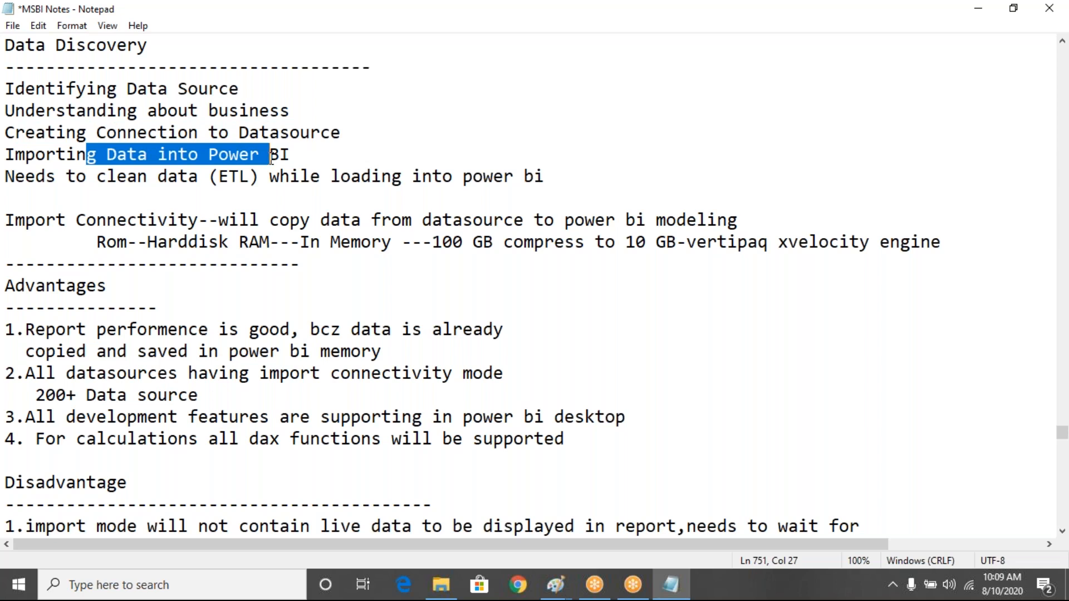
pyautogui.click(305, 153)
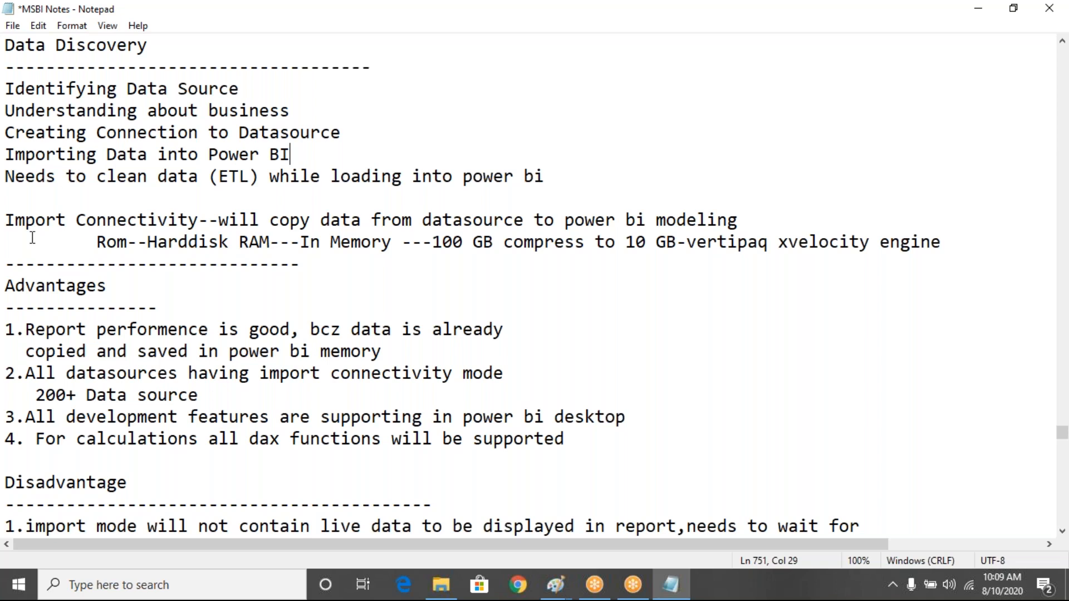
pyautogui.moveTo(7, 76); pyautogui.dragTo(427, 203)
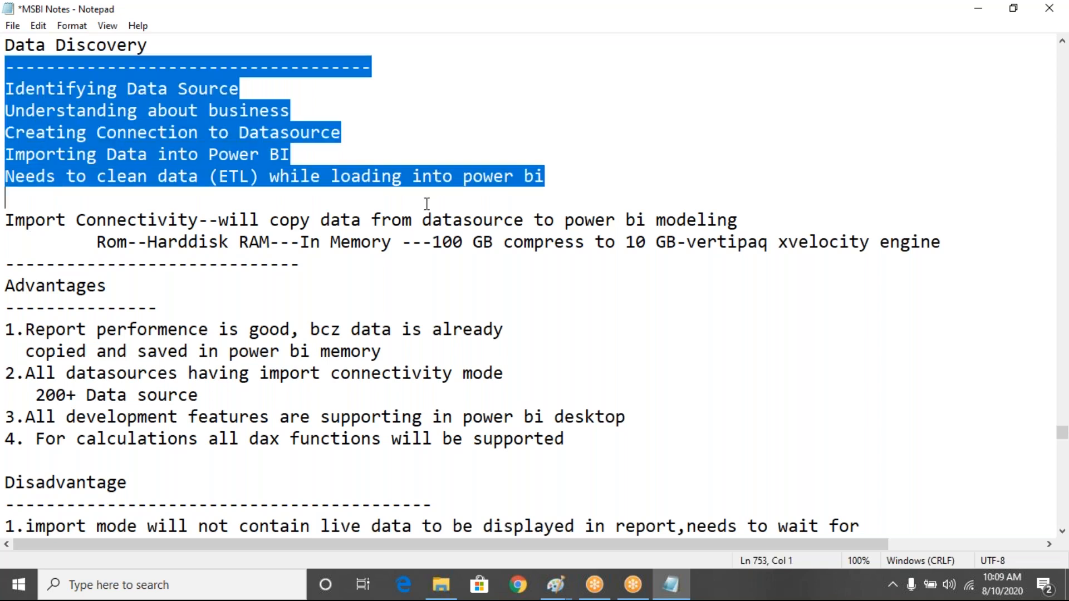
pyautogui.click(350, 242)
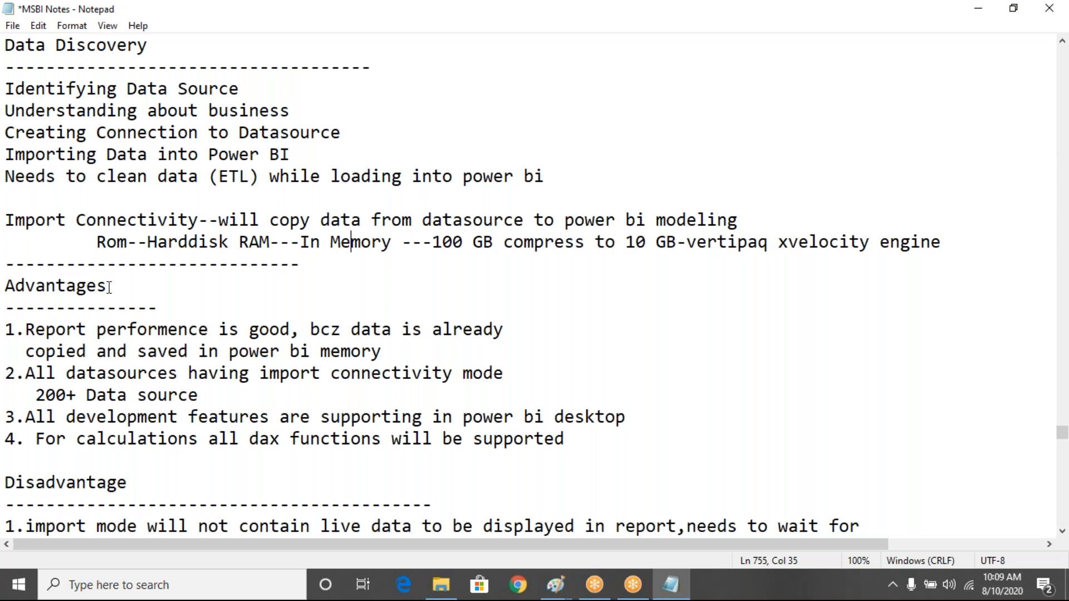
# Step: Open Power BI Desktop, dismiss its start screen and maximize the empty report window
pyautogui.click(17, 587)
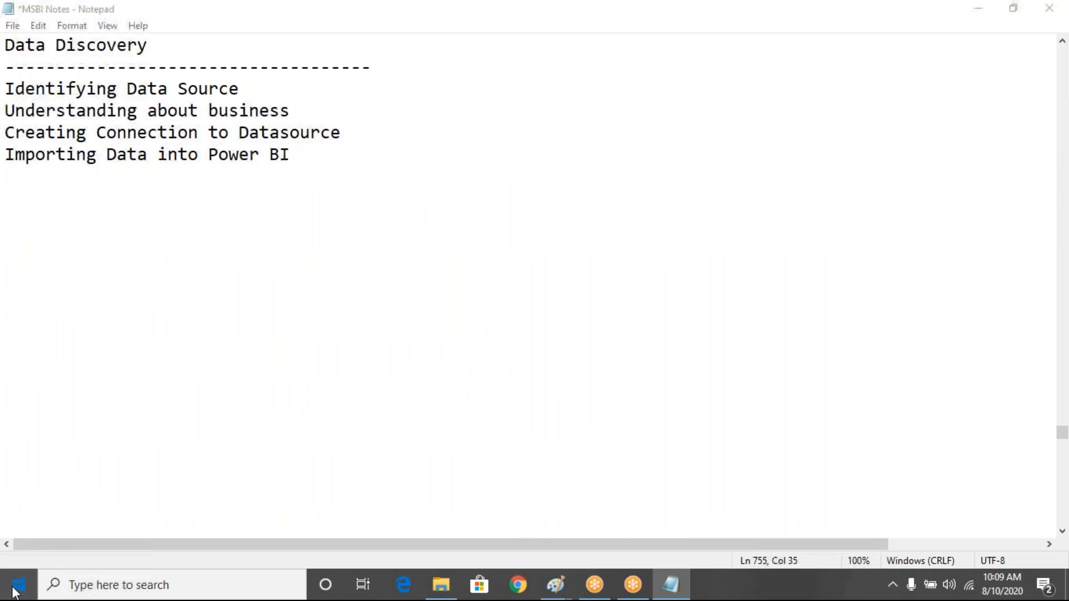
pyautogui.write('power')
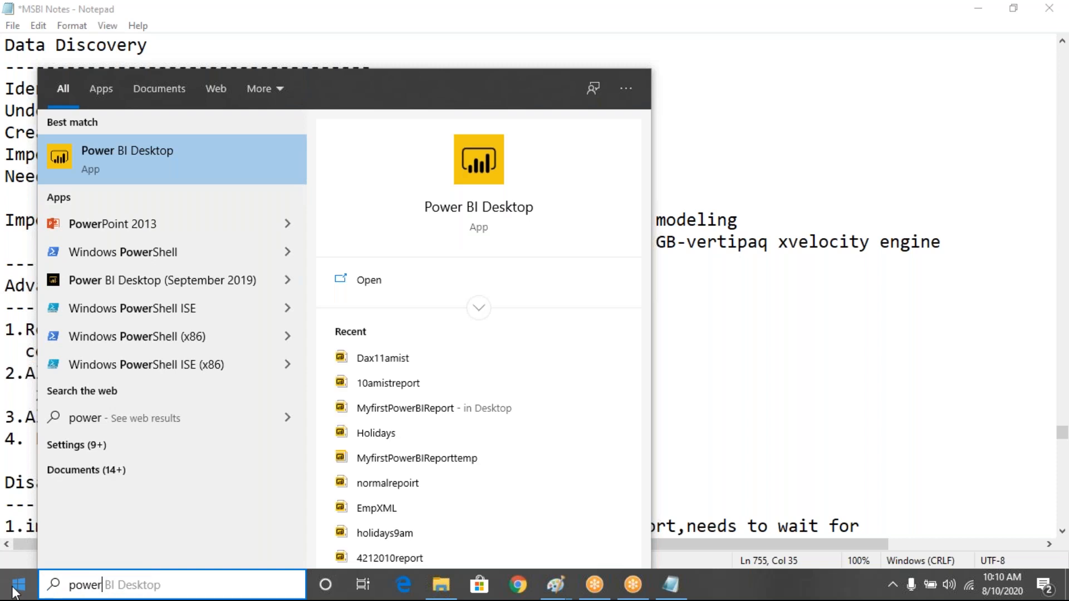
pyautogui.click(473, 177)
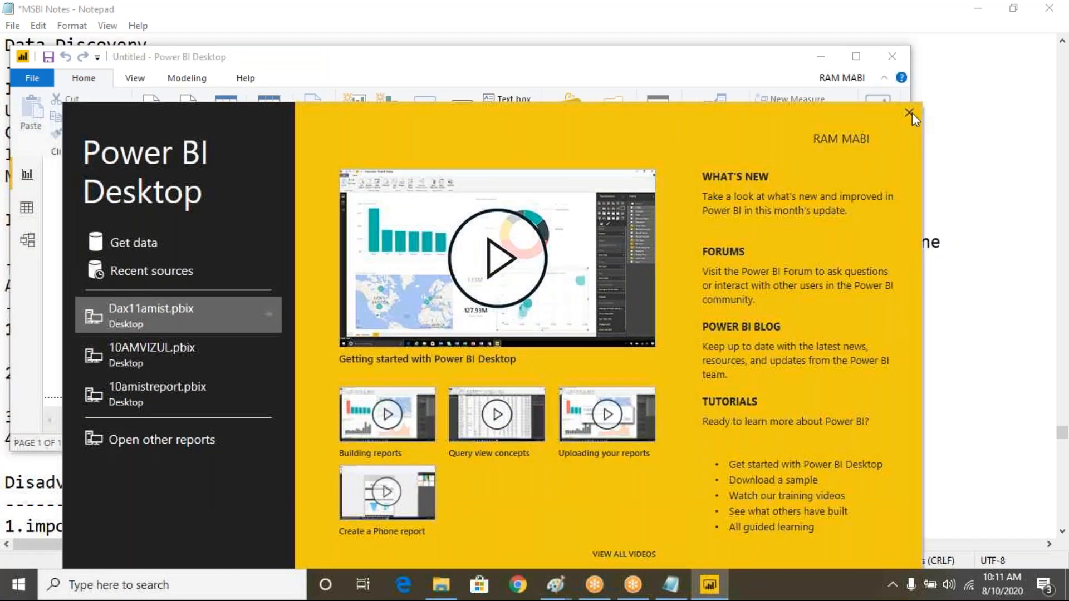
pyautogui.click(911, 113)
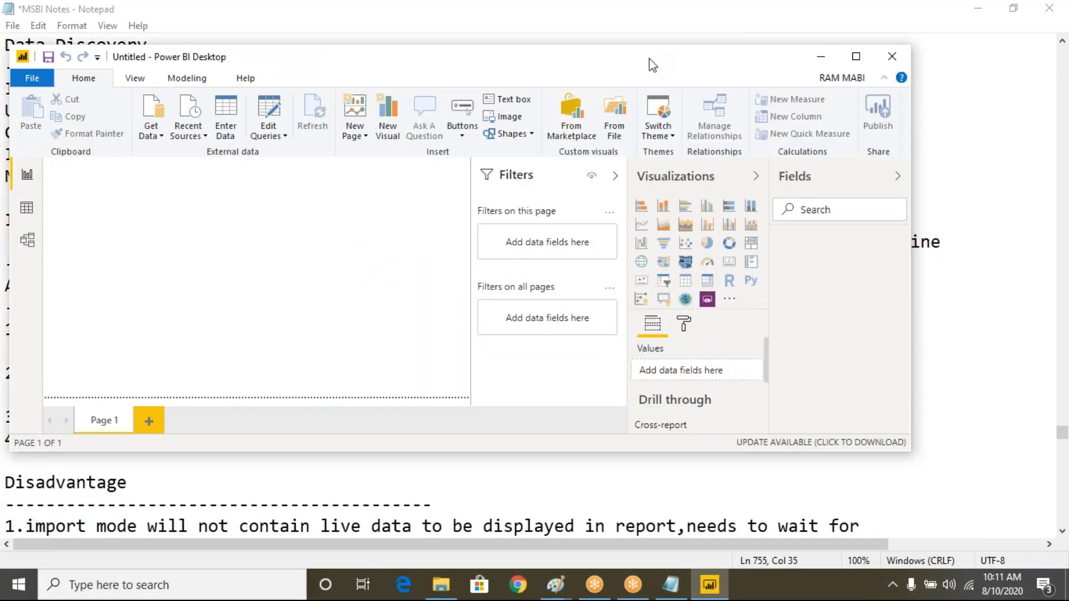
pyautogui.doubleClick(649, 58)
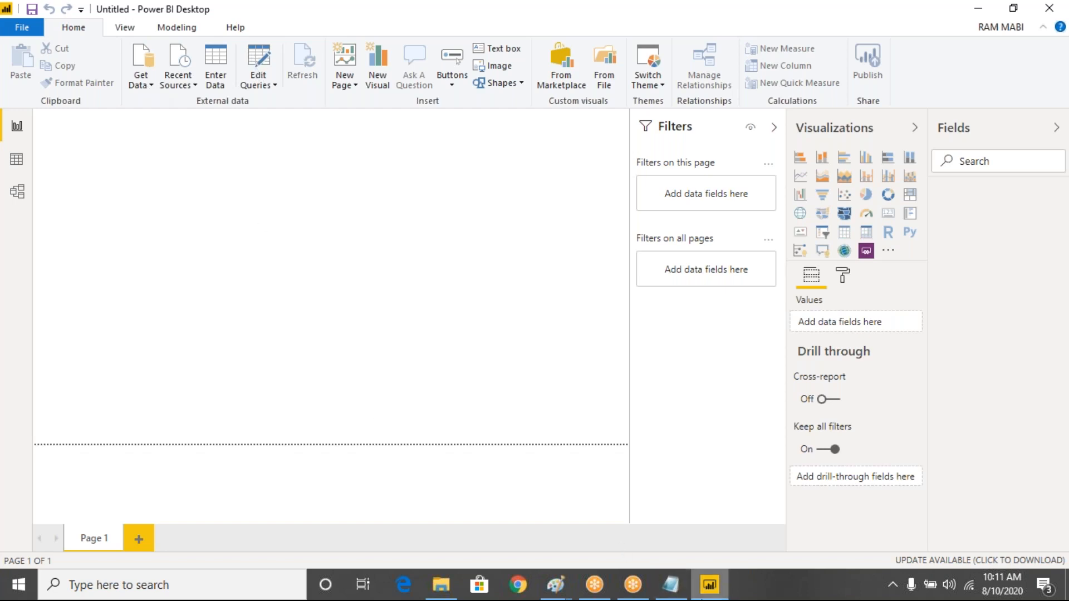
pyautogui.moveTo(703, 591)
pyautogui.click(715, 501)
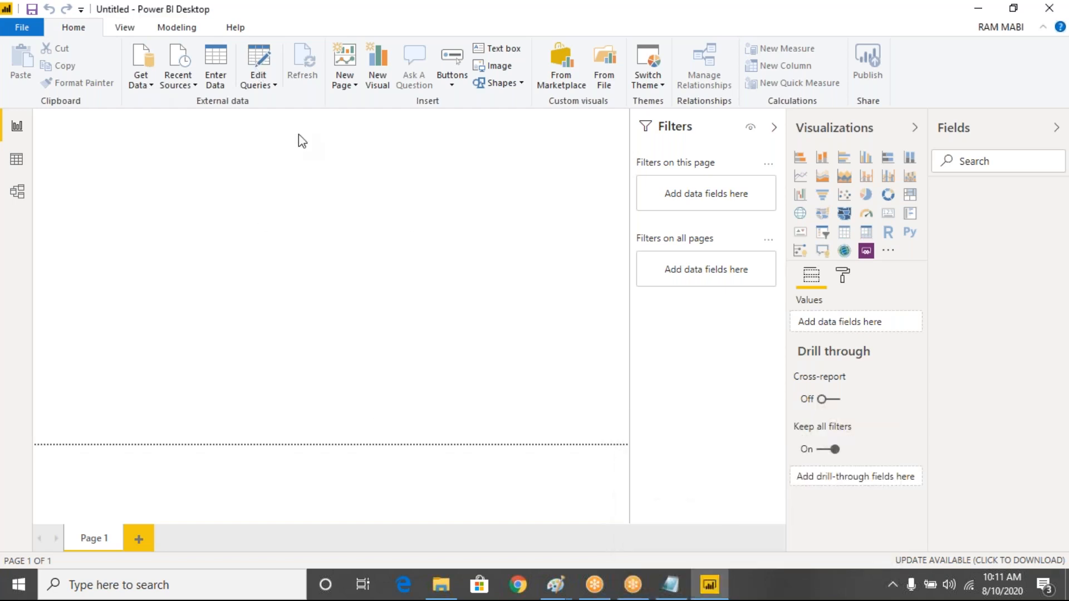
# Step: Start getting data from a SQL Server database, opening the connection settings for server and database
pyautogui.click(148, 88)
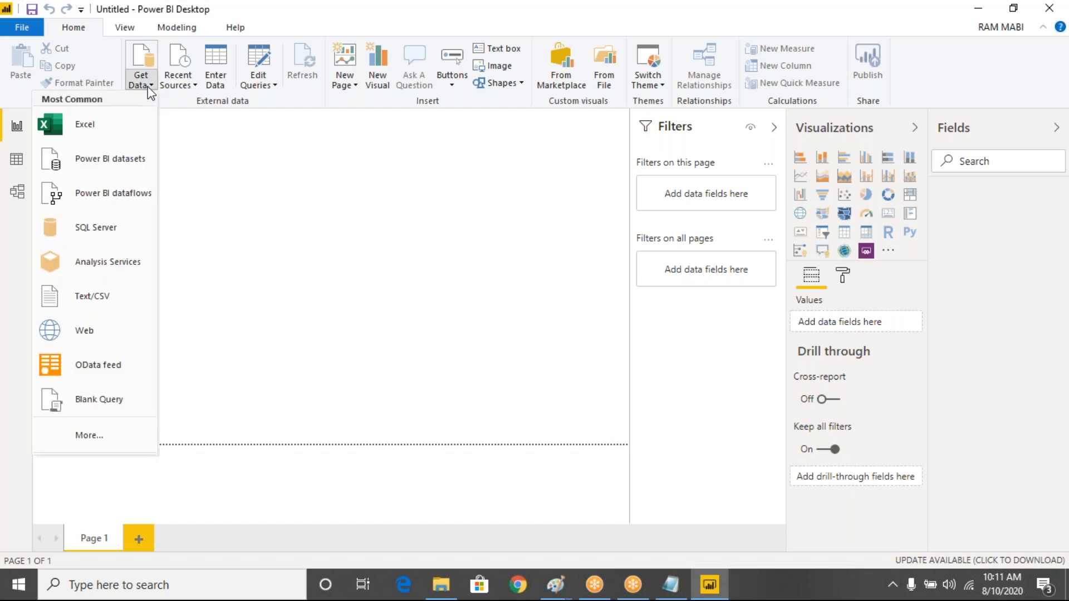
pyautogui.click(84, 232)
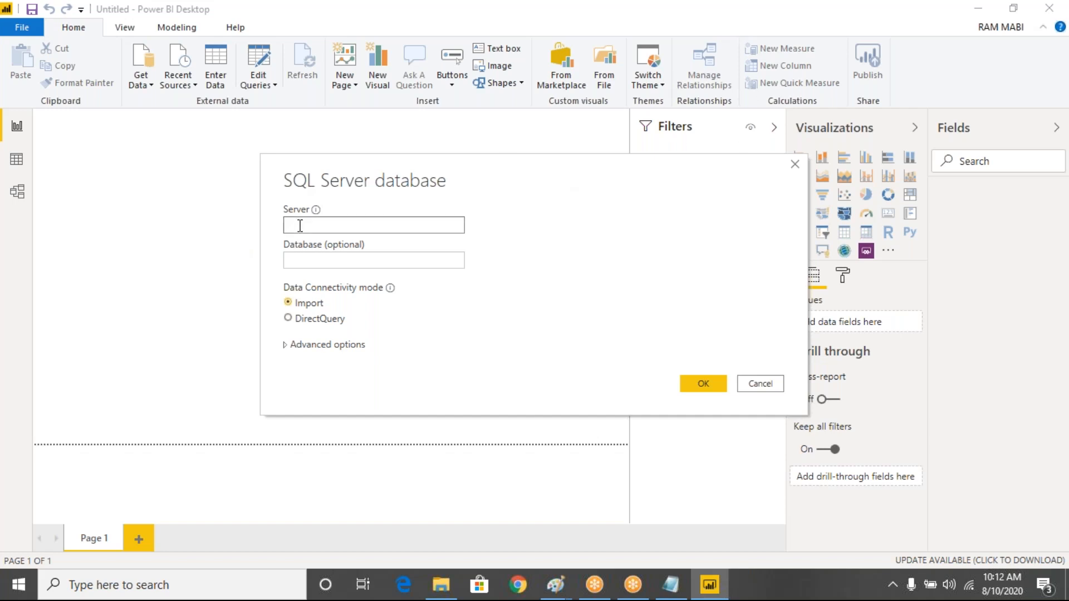
pyautogui.click(313, 259)
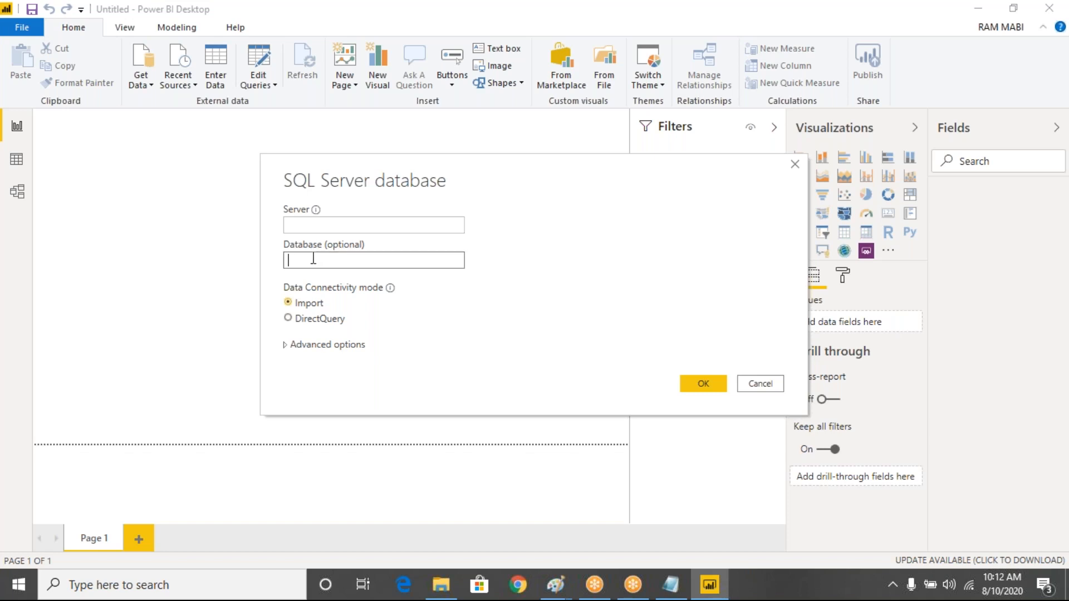
# Step: Find and launch Microsoft SQL Server Management Studio 18 from the Windows search
pyautogui.click(27, 589)
pyautogui.write('sql')
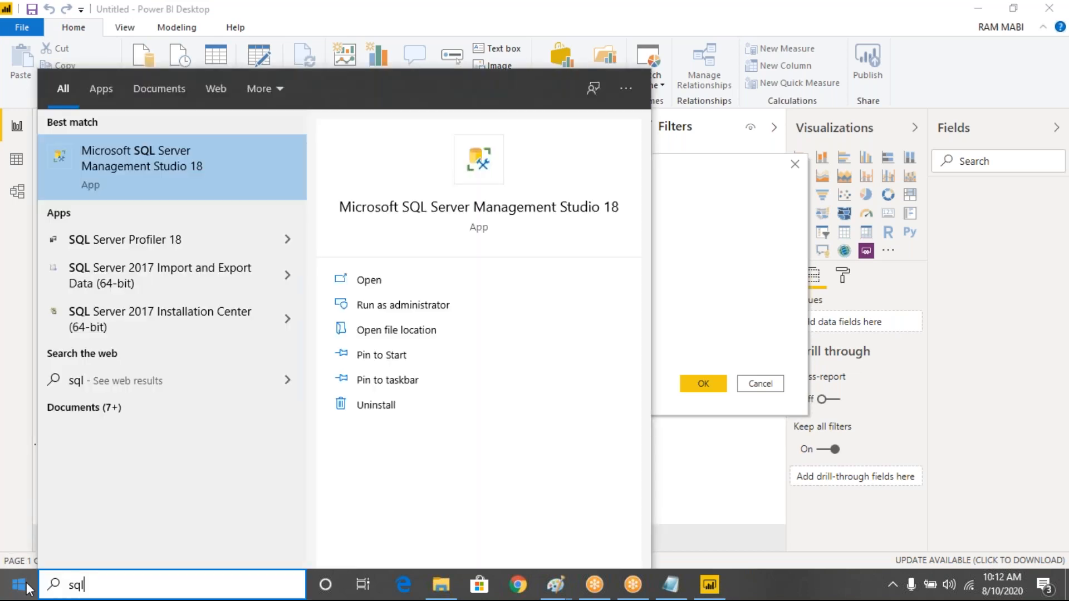
pyautogui.press('Escape')
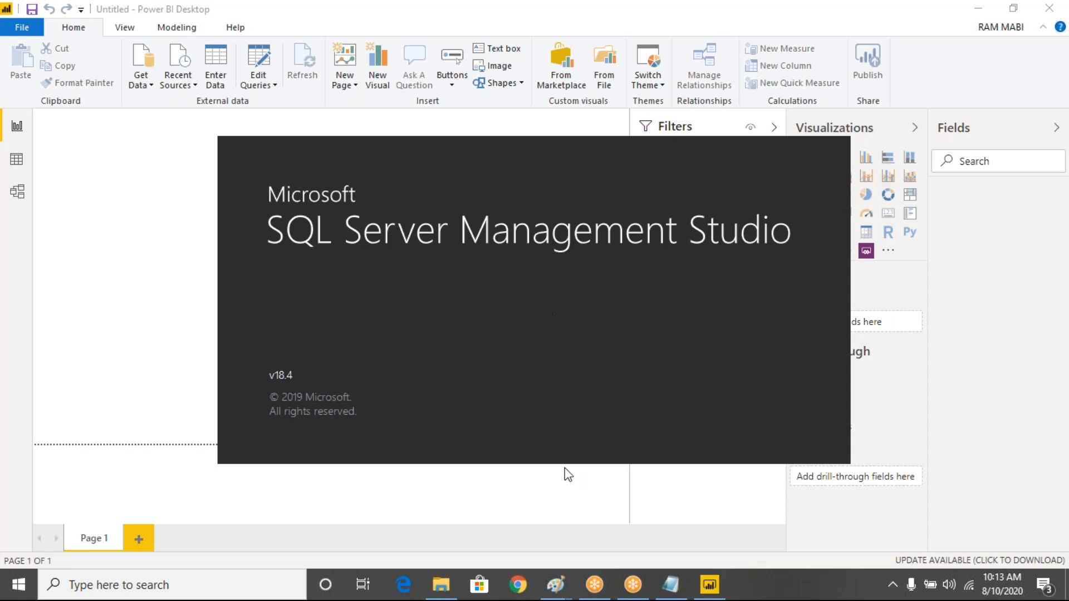
# Step: Switch to the MSBI Notes file and look up the Servername entry in the connection details above the Data Discovery section
pyautogui.click(671, 585)
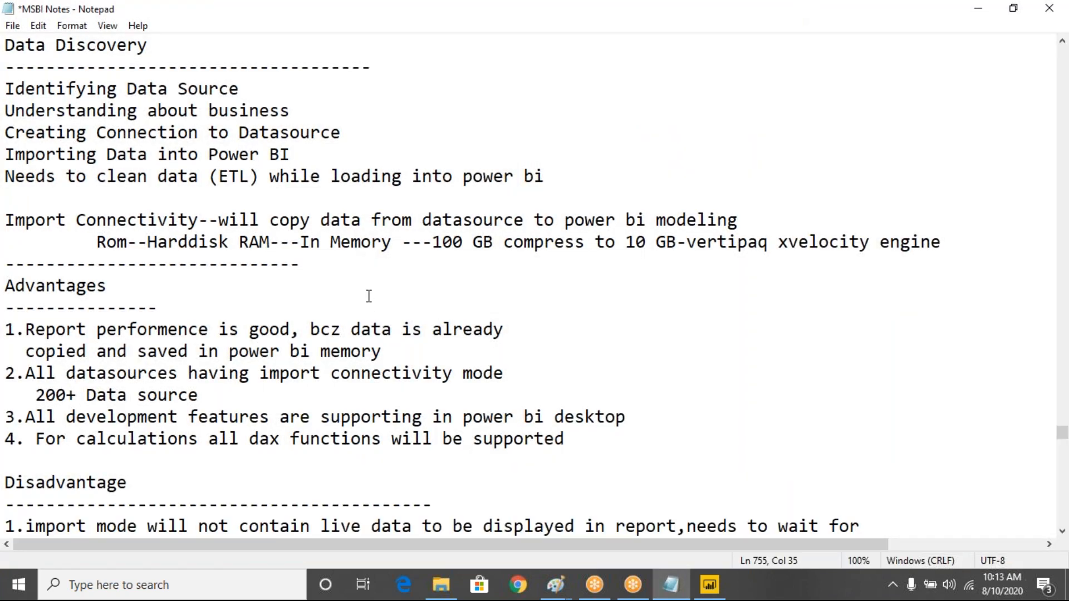
pyautogui.click(107, 67)
pyautogui.press('Up')
pyautogui.press('Up')
pyautogui.press('Up')
pyautogui.press('Up')
pyautogui.press('Up')
pyautogui.press('Up')
pyautogui.press('Up')
pyautogui.press('Up')
pyautogui.press('Up')
pyautogui.press('Up')
pyautogui.press('Up')
pyautogui.press('Up')
pyautogui.press('Up')
pyautogui.press('Up')
pyautogui.press('Up')
pyautogui.press('Up')
pyautogui.press('Up')
pyautogui.press('Up')
pyautogui.press('Up')
pyautogui.press('Up')
pyautogui.press('Up')
pyautogui.press('Up')
pyautogui.press('Up')
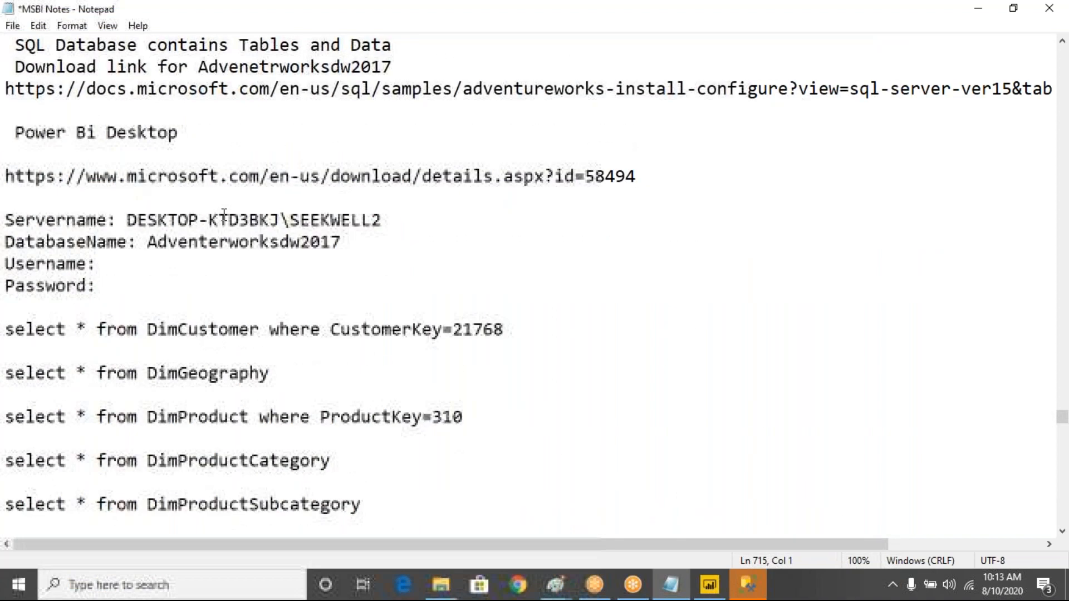
pyautogui.moveTo(127, 220); pyautogui.dragTo(399, 218)
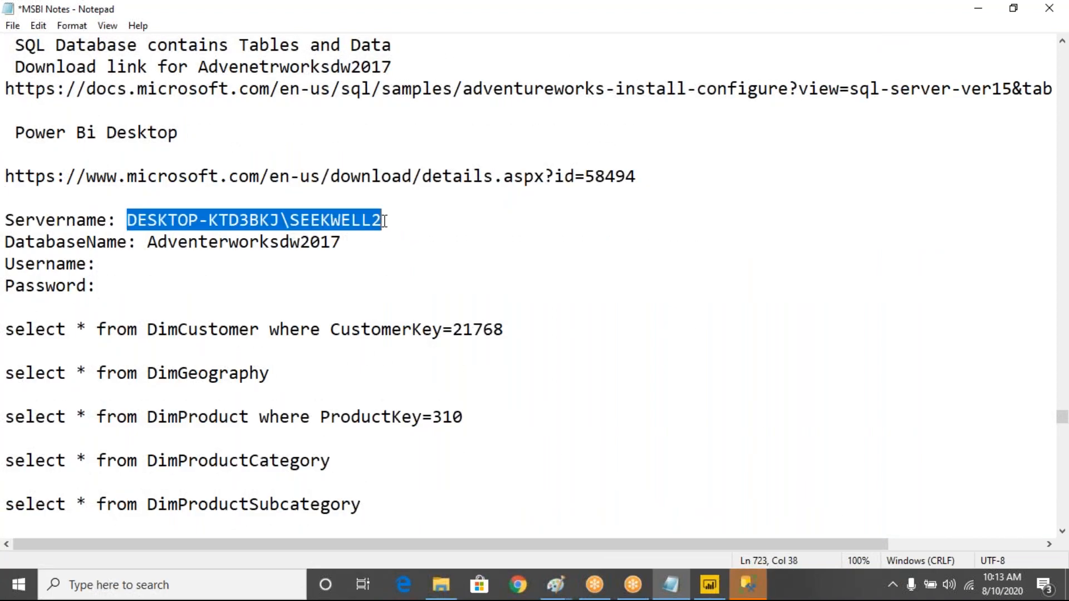
# Step: Switch to SQL Server Management Studio and connect to DESKTOP-KTD3BKJ\ECLASESSBATCH123 with Windows Authentication after viewing the available server names
pyautogui.hotkey('alt', 'Tab')
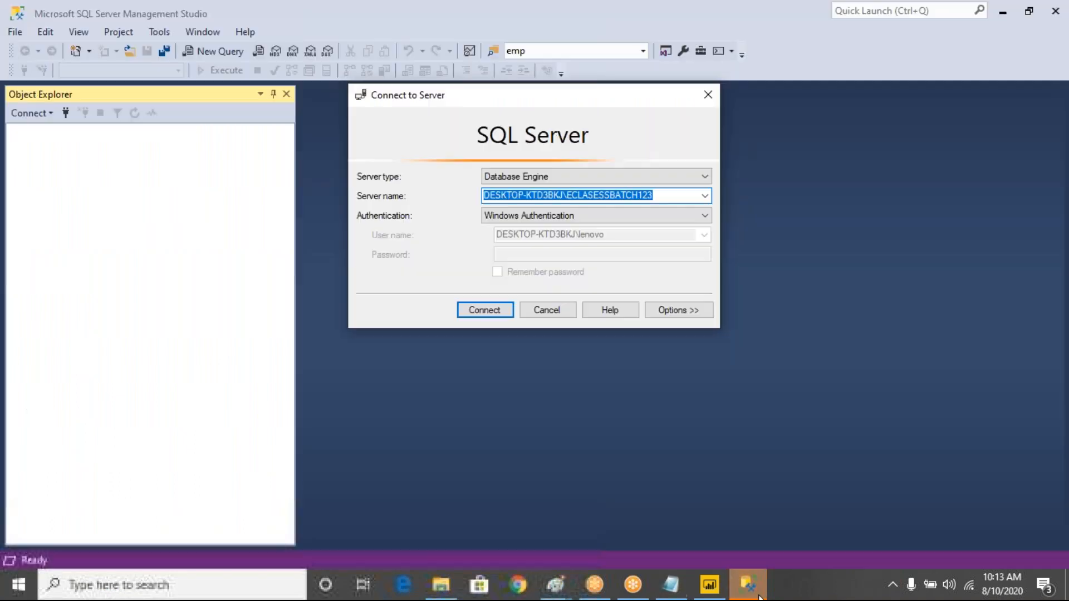
pyautogui.click(670, 195)
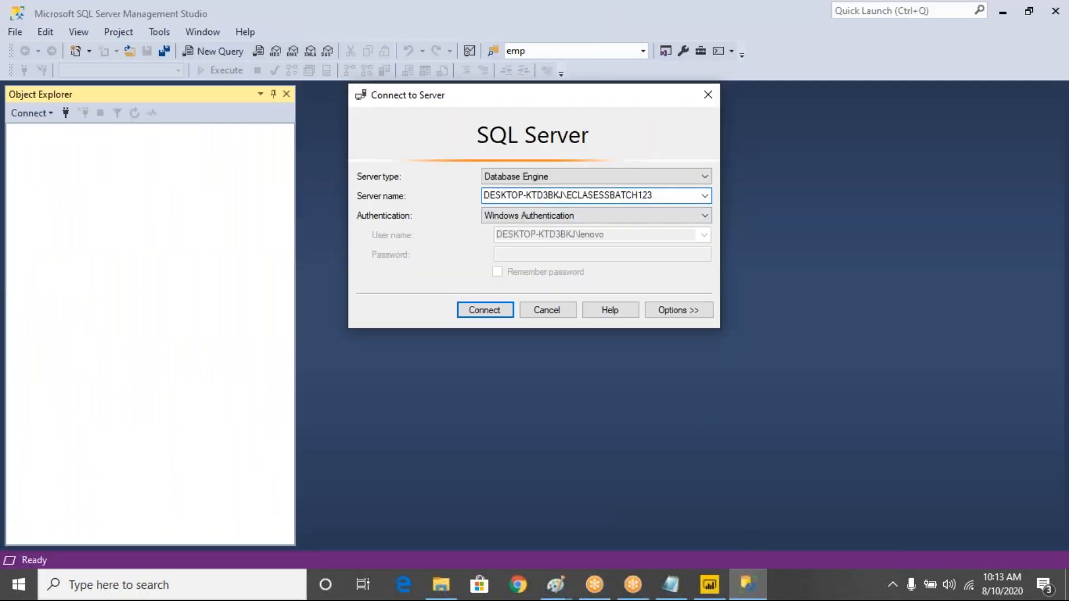
pyautogui.click(704, 195)
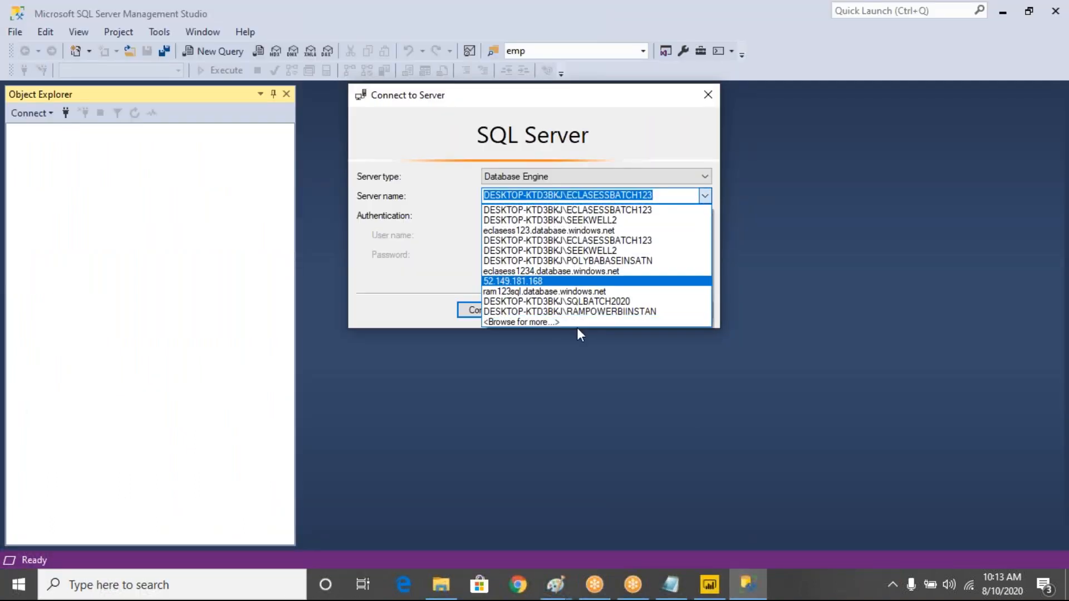
pyautogui.click(616, 146)
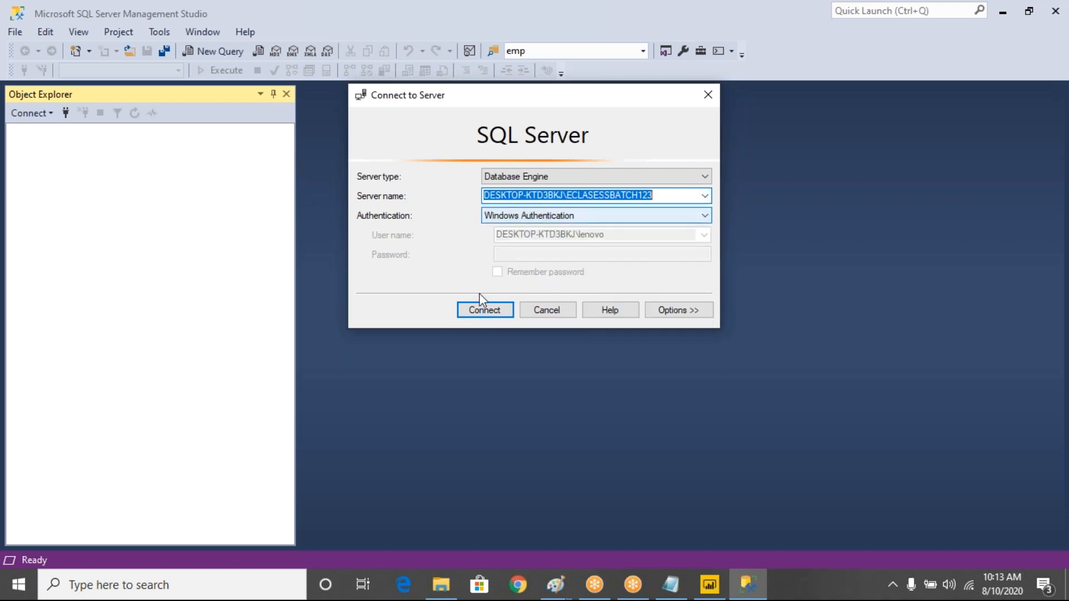
pyautogui.click(483, 309)
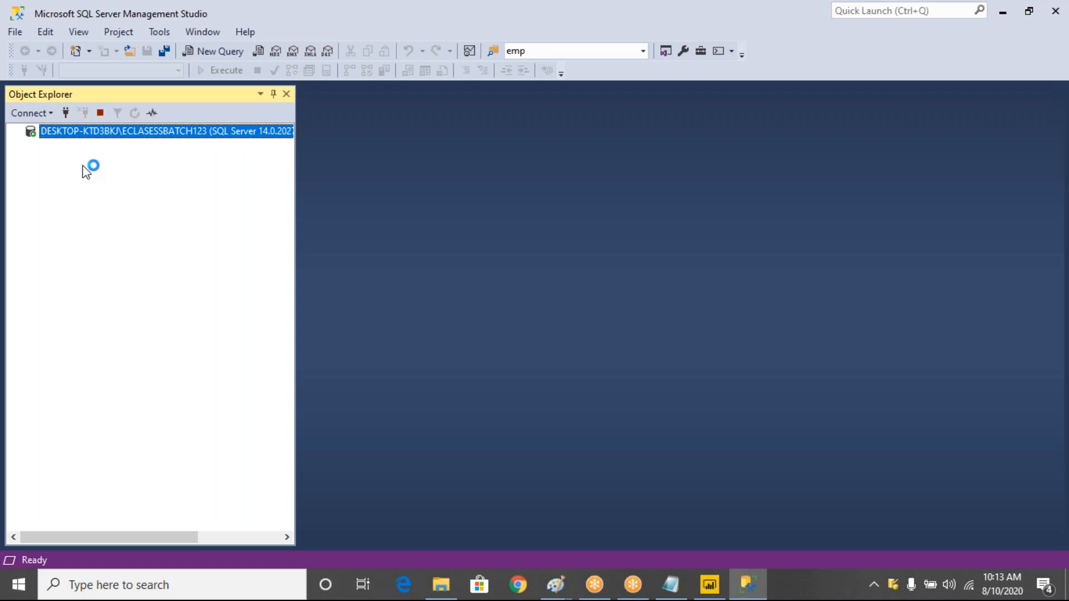
# Step: Expand the server's databases and the AdventureWorksDW2017 database to view its contents
pyautogui.click(31, 146)
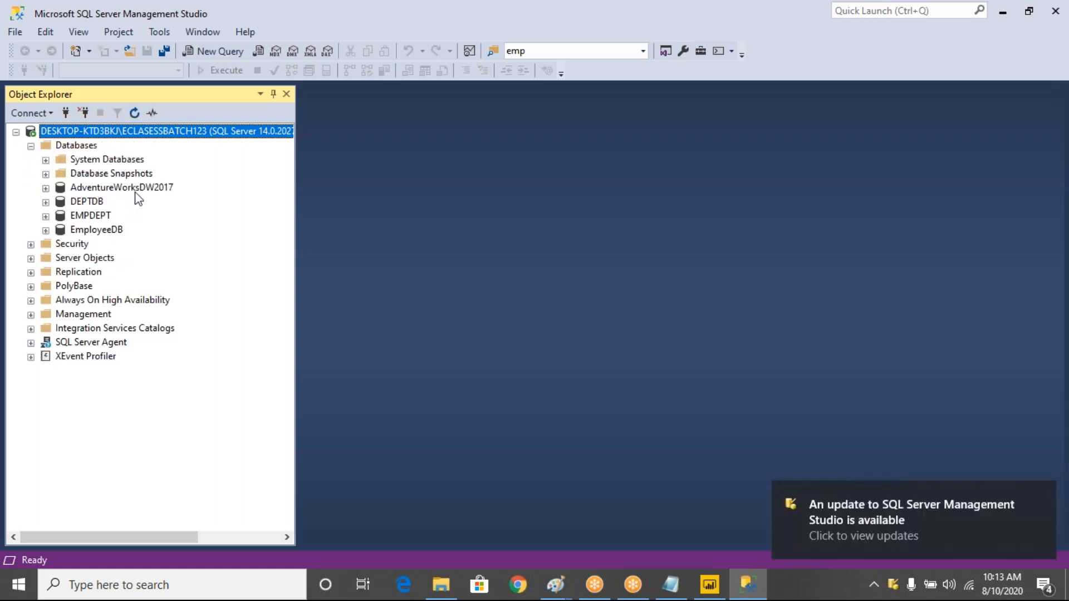
pyautogui.click(69, 188)
pyautogui.click(46, 189)
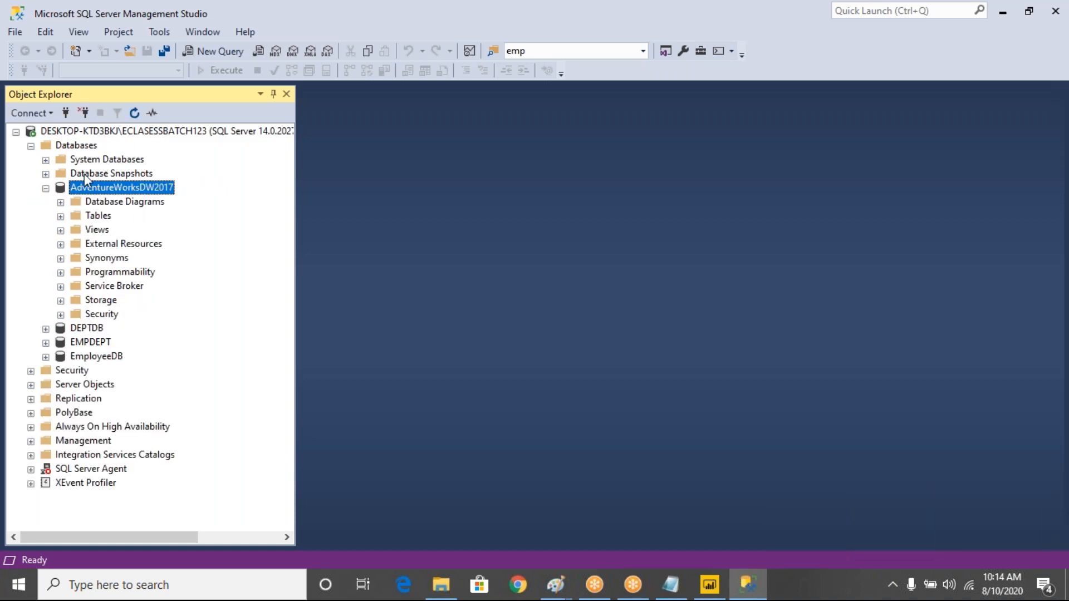
# Step: Copy the server name DESKTOP-KTD3BKJ\ECLASESSBATCH123 from a new connection dialog and enter it as the server in Power BI Desktop's SQL Server connection
pyautogui.click(66, 113)
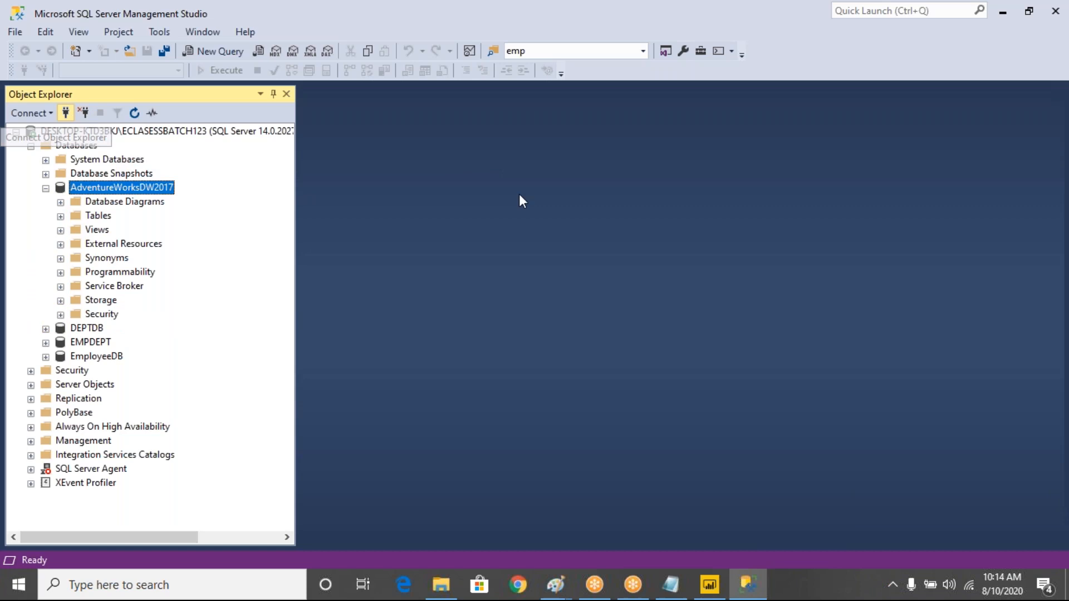
pyautogui.moveTo(673, 195); pyautogui.dragTo(474, 192)
pyautogui.hotkey('ctrl', 'c')
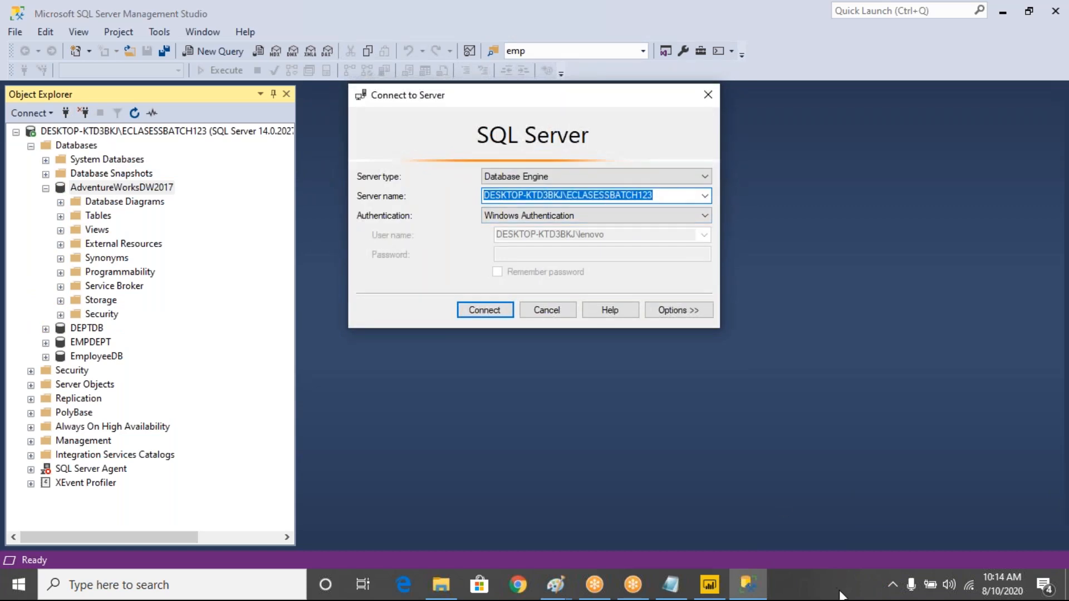
pyautogui.click(709, 585)
pyautogui.click(378, 225)
pyautogui.hotkey('ctrl', 'v')
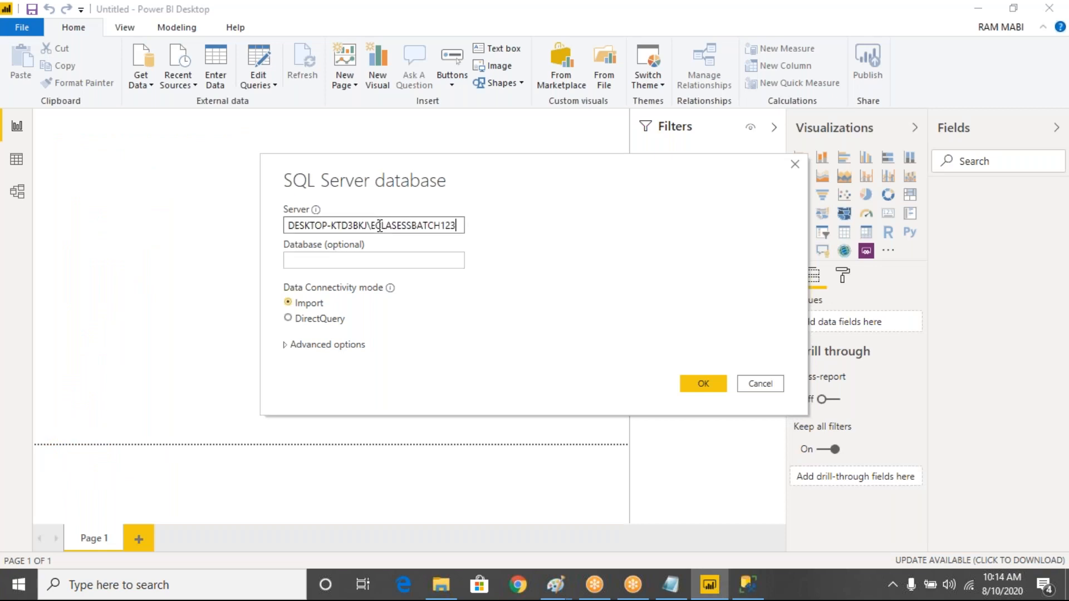
pyautogui.click(363, 260)
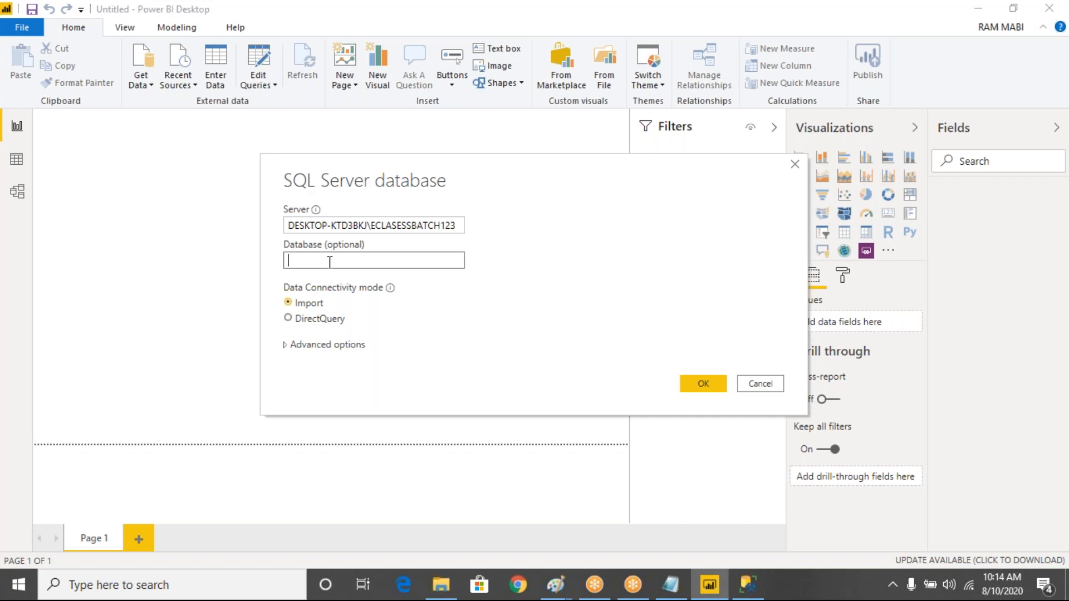
# Step: Switch to SQL Server Management Studio, cancel the open connection dialog and review the server's AdventureWorksDW2017, DEPTDB, EMPDEPT and EmployeeDB databases
pyautogui.click(746, 584)
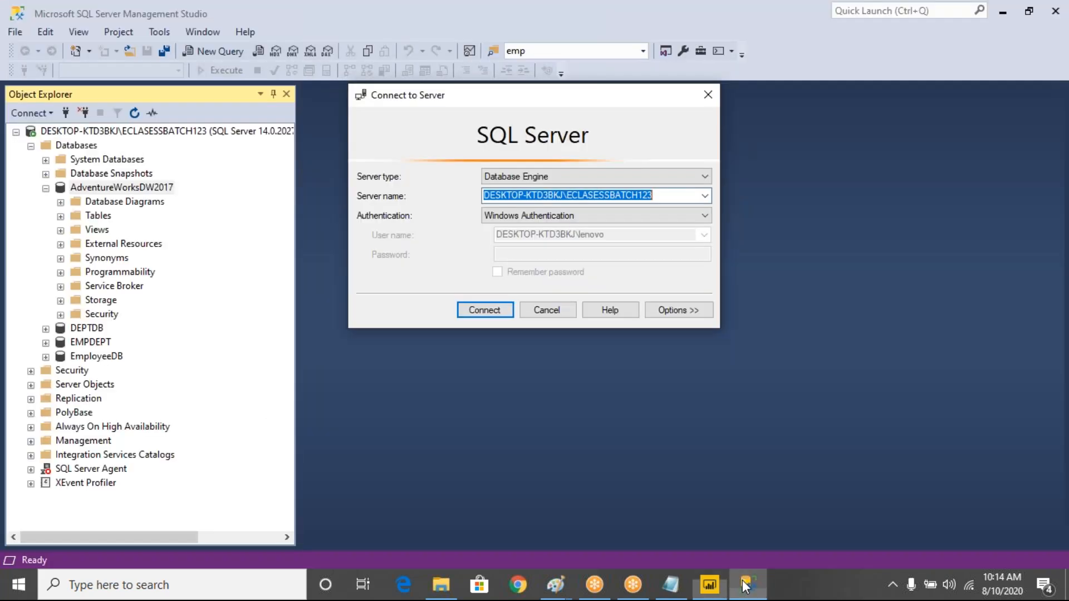
pyautogui.click(560, 313)
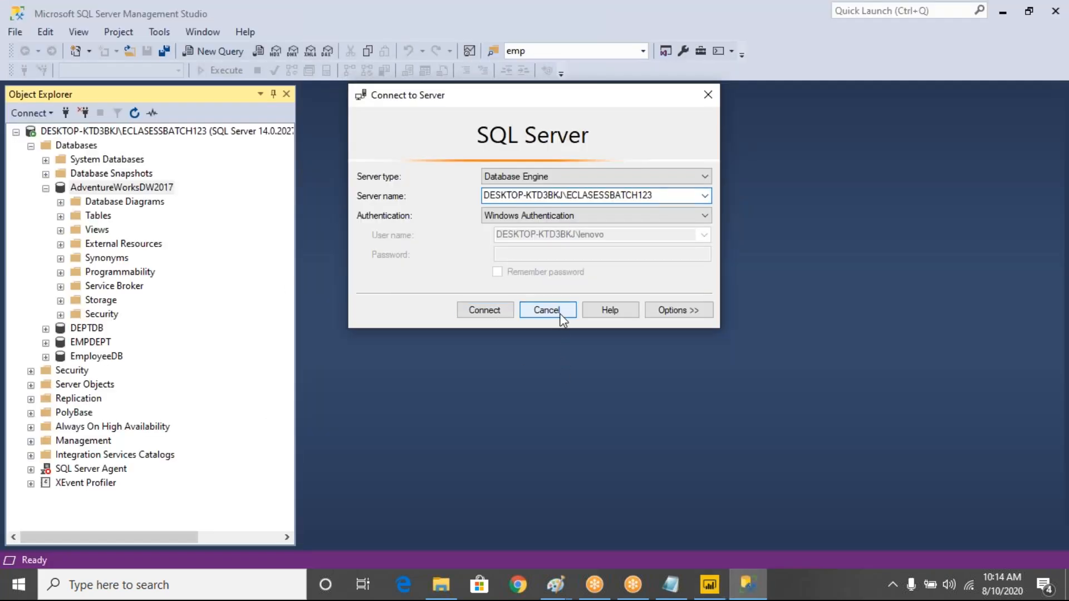
pyautogui.click(46, 188)
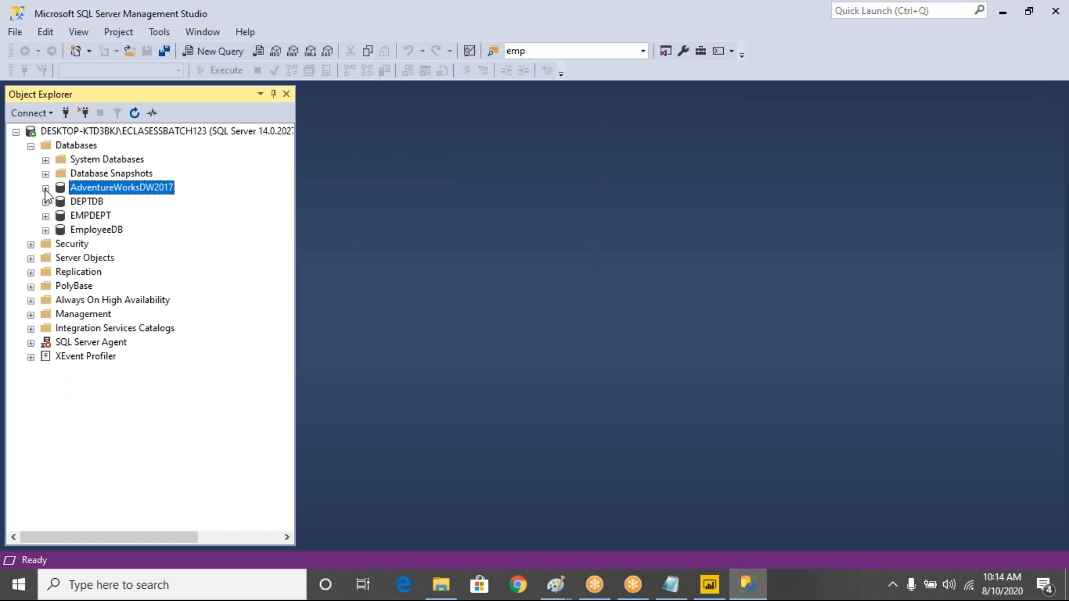
pyautogui.click(94, 202)
pyautogui.click(103, 218)
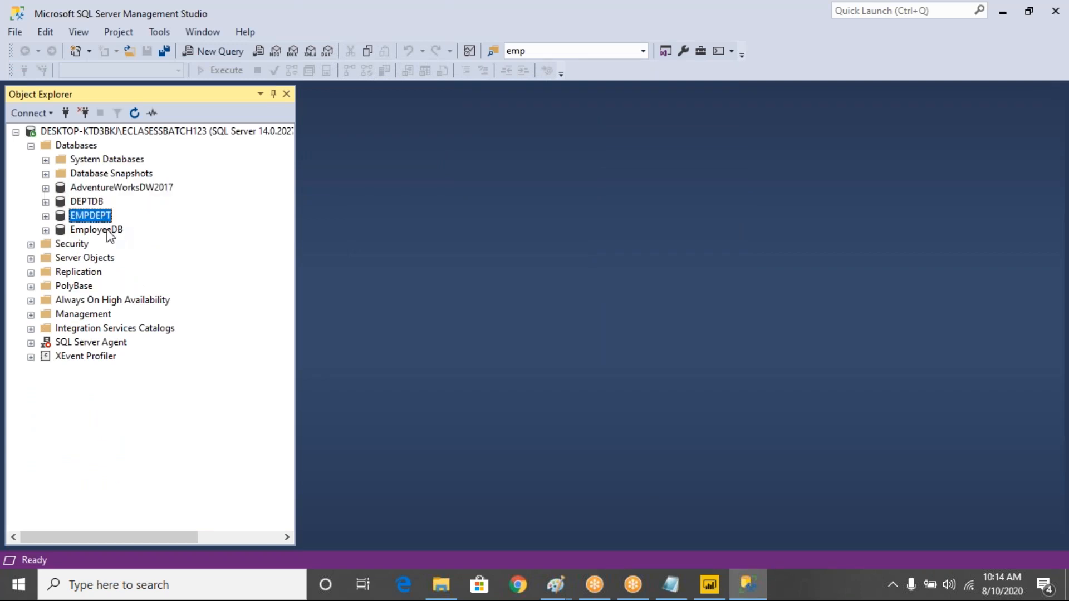
pyautogui.click(109, 233)
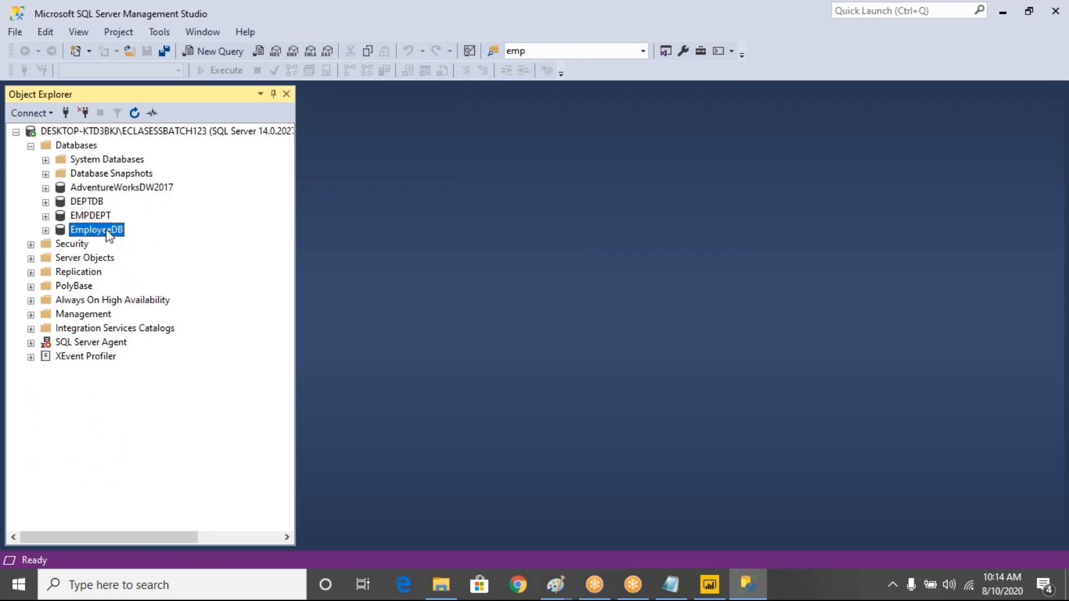
pyautogui.click(108, 191)
pyautogui.press('Down')
pyautogui.press('Down')
pyautogui.press('Down')
# Step: Switch back to Power BI Desktop's SQL Server connection and leave the optional database name blank
pyautogui.click(709, 585)
pyautogui.click(381, 262)
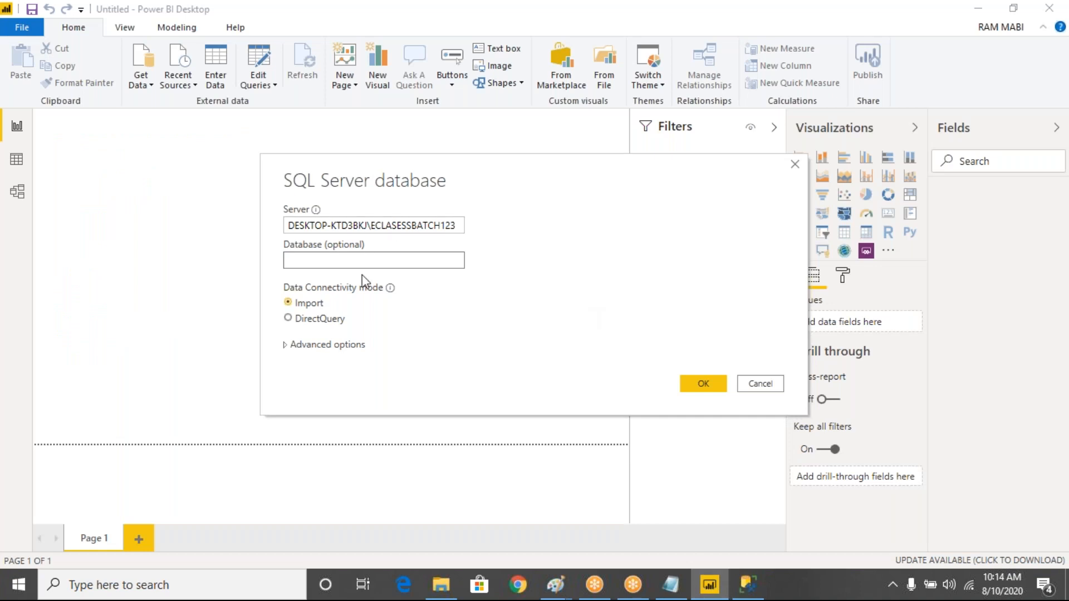
pyautogui.moveTo(392, 289)
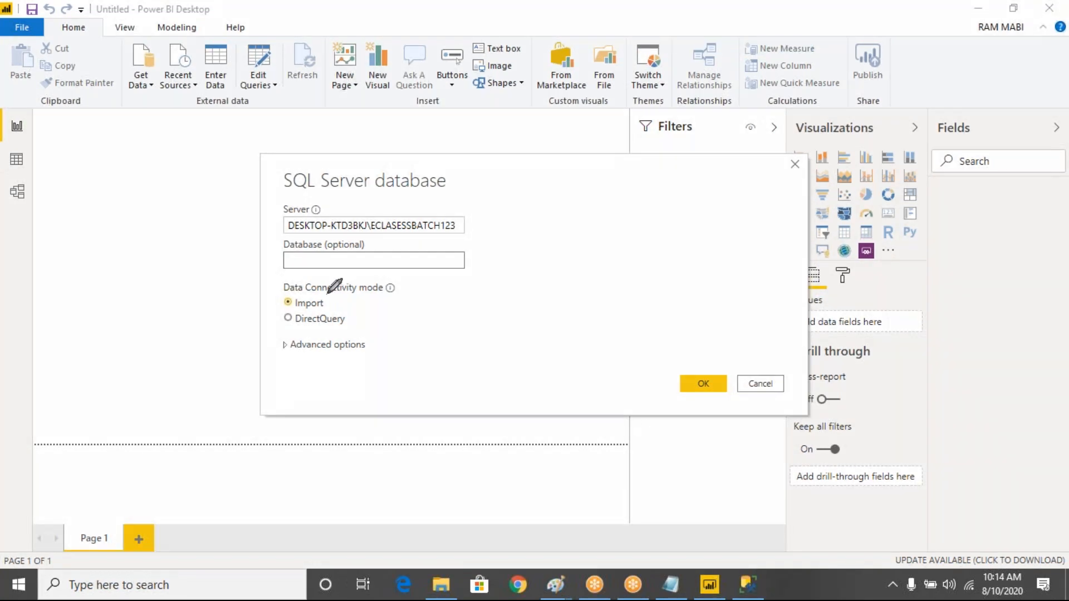
pyautogui.moveTo(327, 294)
pyautogui.mouseDown()
pyautogui.moveTo(289, 298)
pyautogui.moveTo(306, 310)
pyautogui.moveTo(326, 305)
pyautogui.mouseUp()
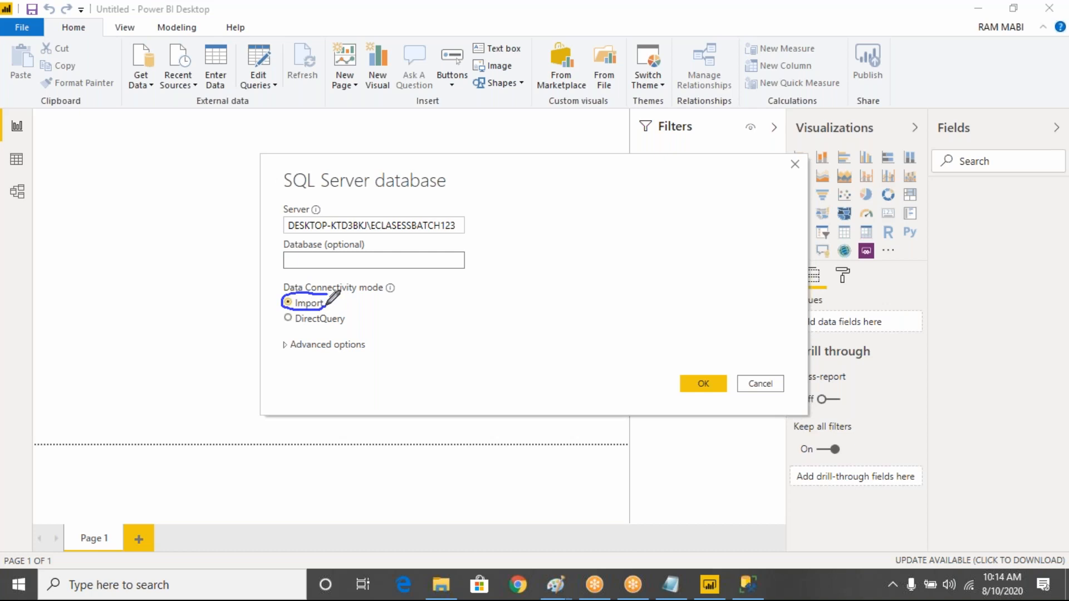
pyautogui.moveTo(287, 219)
pyautogui.mouseDown()
pyautogui.moveTo(289, 232)
pyautogui.moveTo(459, 220)
pyautogui.moveTo(270, 220)
pyautogui.mouseUp()
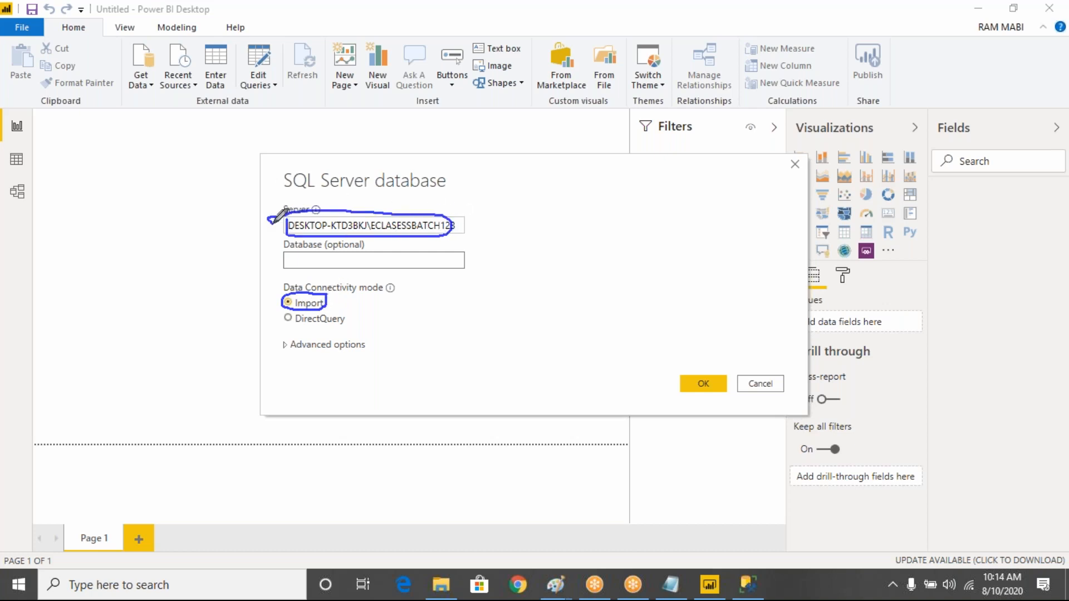
pyautogui.moveTo(410, 215)
pyautogui.mouseDown()
pyautogui.moveTo(692, 176)
pyautogui.moveTo(628, 214)
pyautogui.moveTo(703, 209)
pyautogui.moveTo(698, 196)
pyautogui.mouseUp()
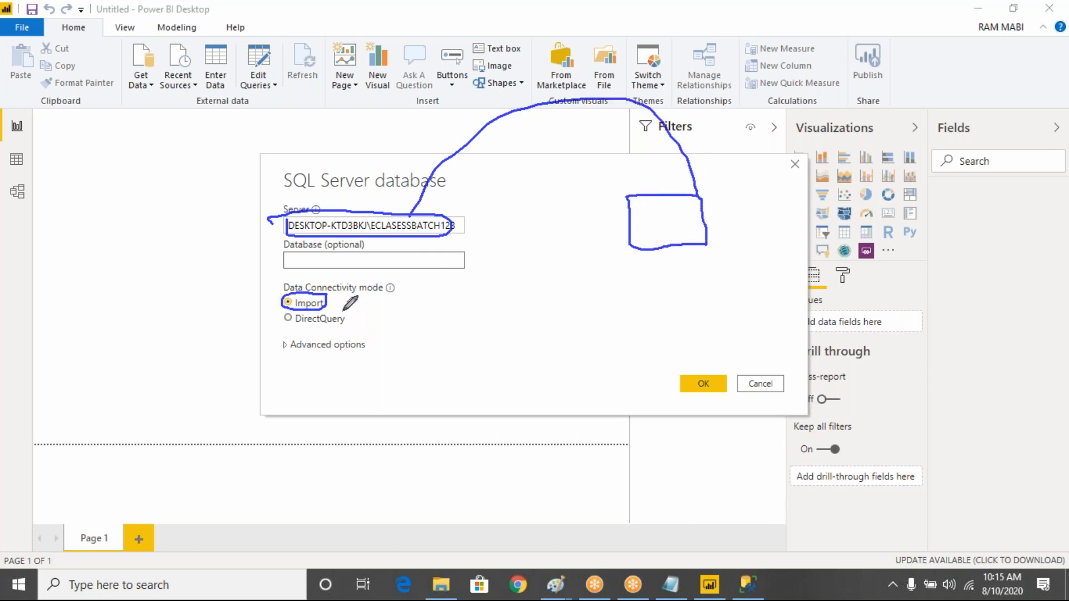
pyautogui.moveTo(340, 310)
pyautogui.mouseDown()
pyautogui.moveTo(315, 309)
pyautogui.moveTo(344, 309)
pyautogui.mouseUp()
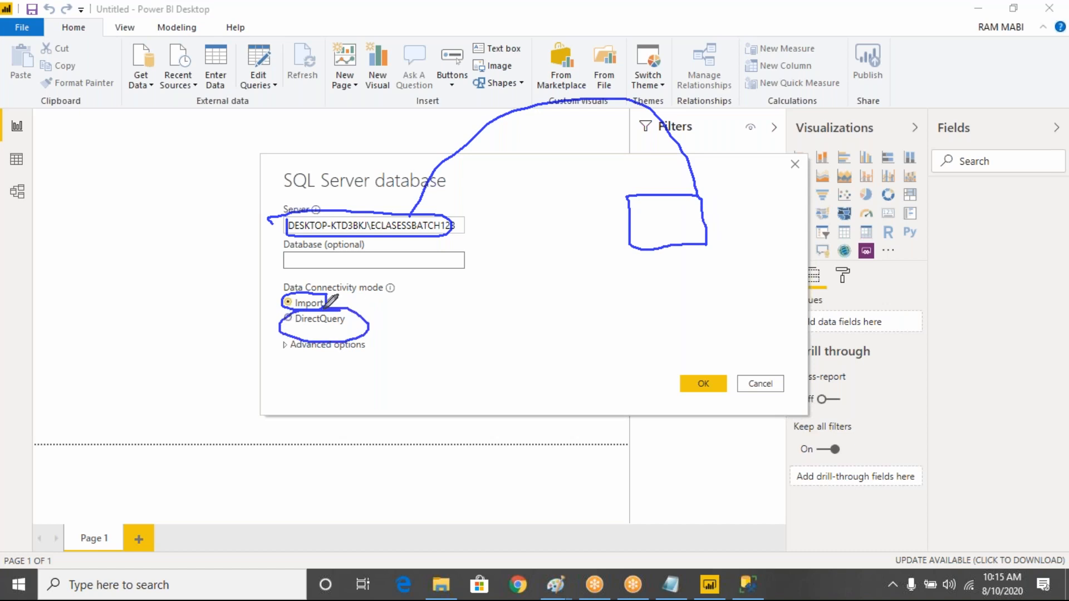
pyautogui.moveTo(648, 303)
pyautogui.mouseDown()
pyautogui.moveTo(714, 323)
pyautogui.moveTo(646, 302)
pyautogui.mouseUp()
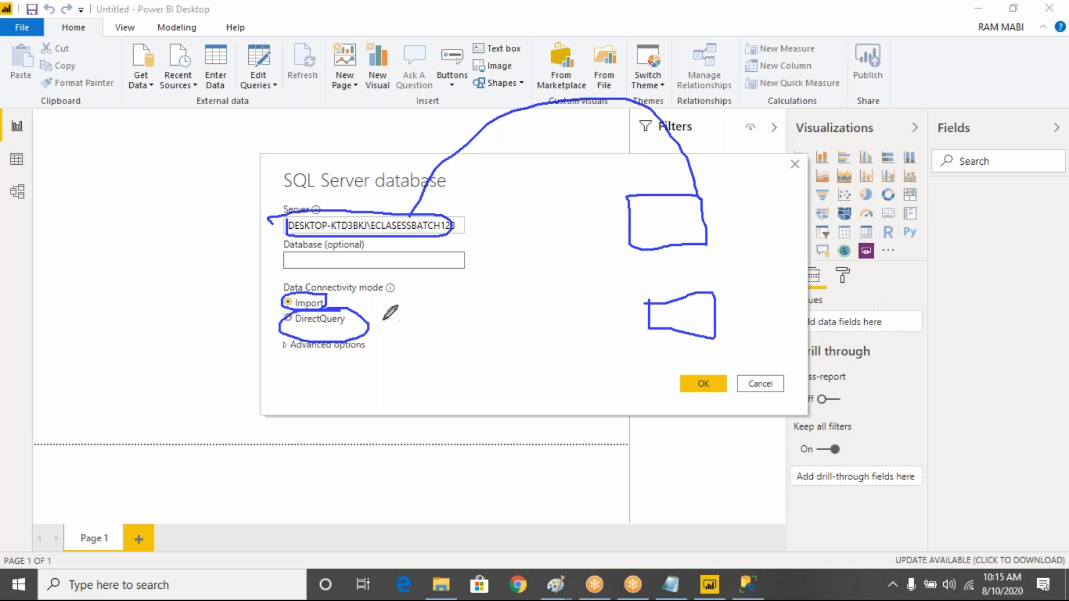
pyautogui.moveTo(361, 318); pyautogui.dragTo(664, 320)
pyautogui.moveTo(372, 324); pyautogui.dragTo(659, 332)
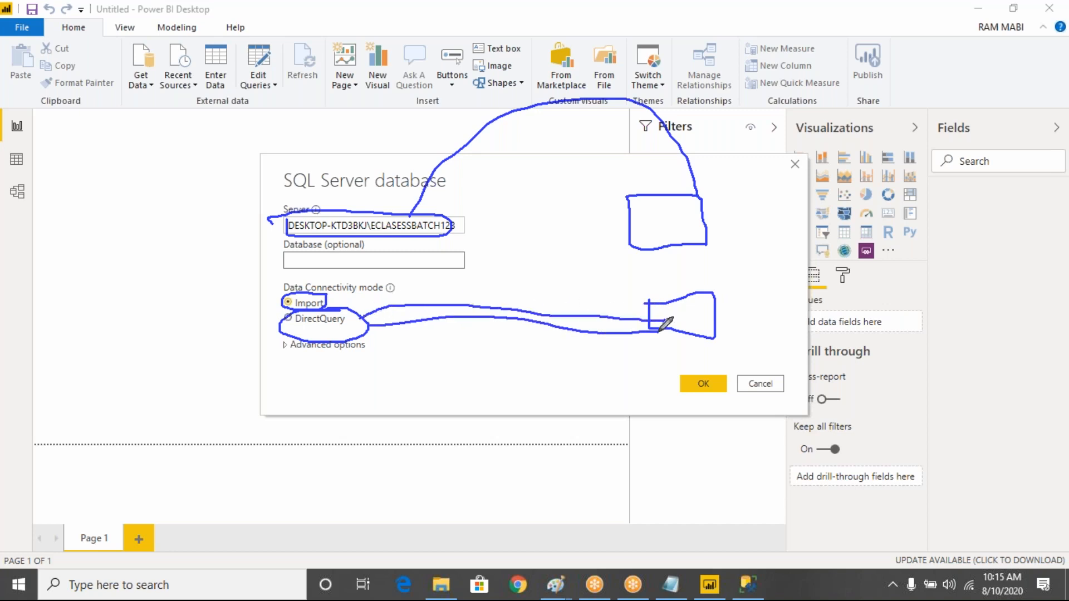
pyautogui.moveTo(369, 311); pyautogui.dragTo(699, 308)
pyautogui.moveTo(388, 311); pyautogui.dragTo(661, 324)
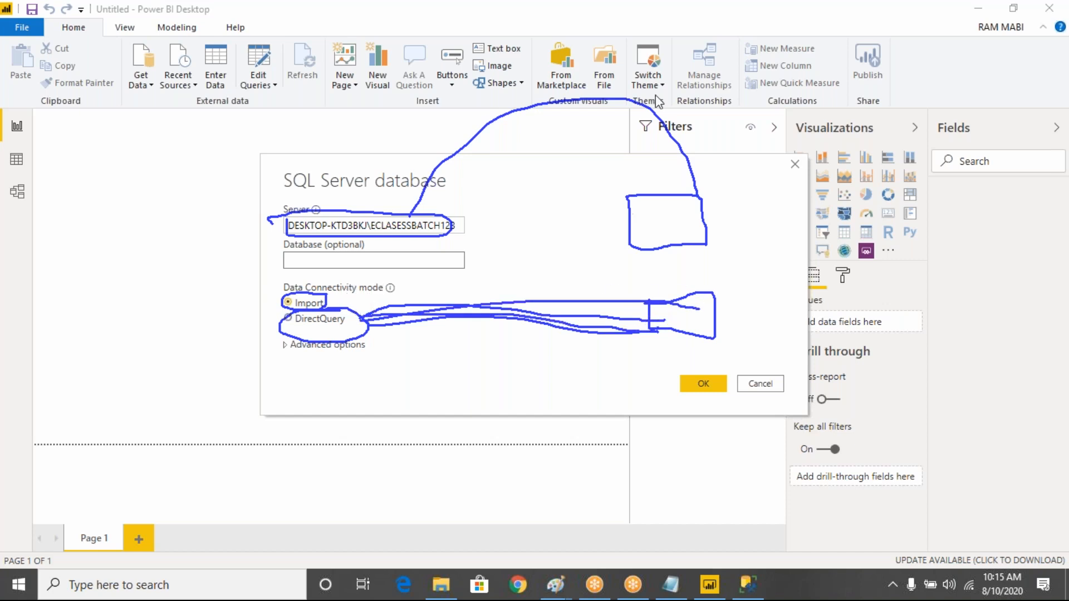
pyautogui.click(692, 114)
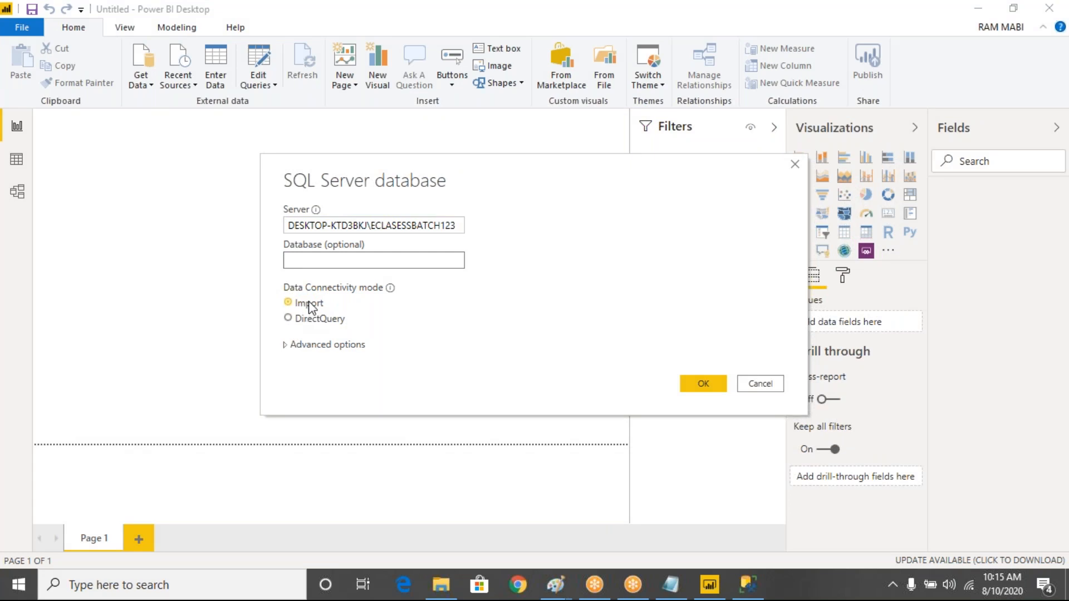
# Step: Connect to the server in Import mode and select the DimCustomer and DimDate tables from AdventureWorksDW2017
pyautogui.click(710, 385)
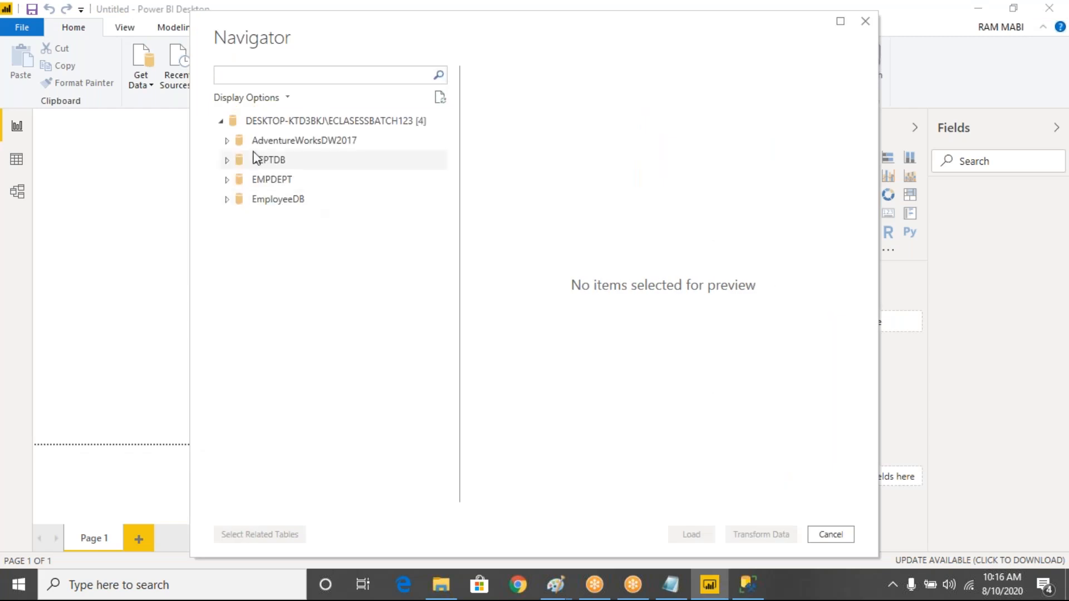
pyautogui.click(228, 142)
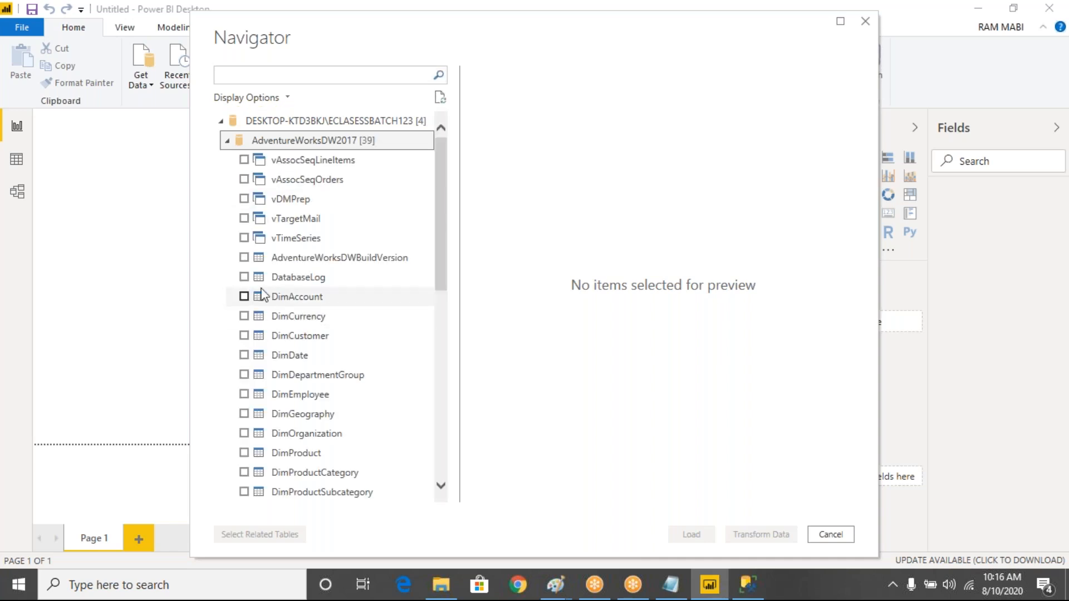
pyautogui.click(245, 337)
pyautogui.click(245, 336)
pyautogui.moveTo(441, 244); pyautogui.dragTo(440, 300)
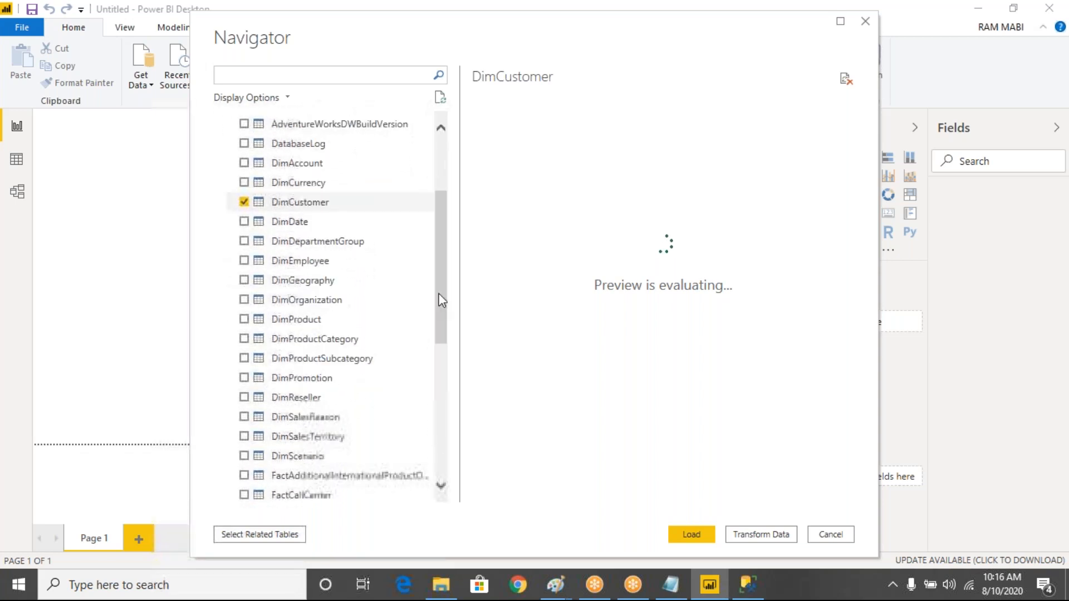
pyautogui.click(246, 222)
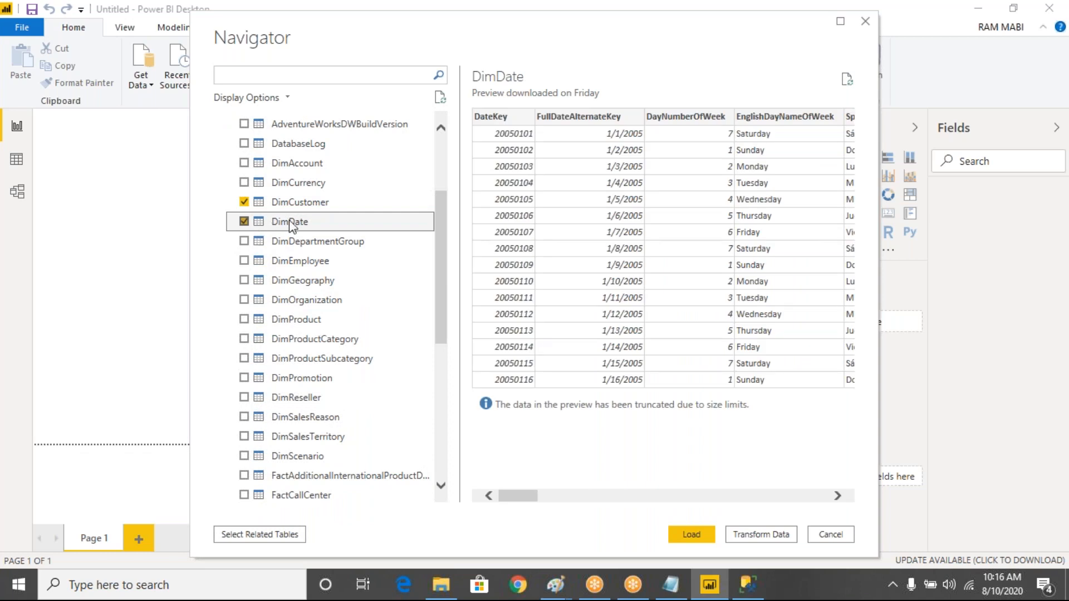
# Step: Add the DimProduct, DimProductCategory, DimProductSubcategory and DimGeography tables to the selection
pyautogui.moveTo(440, 259); pyautogui.dragTo(440, 275)
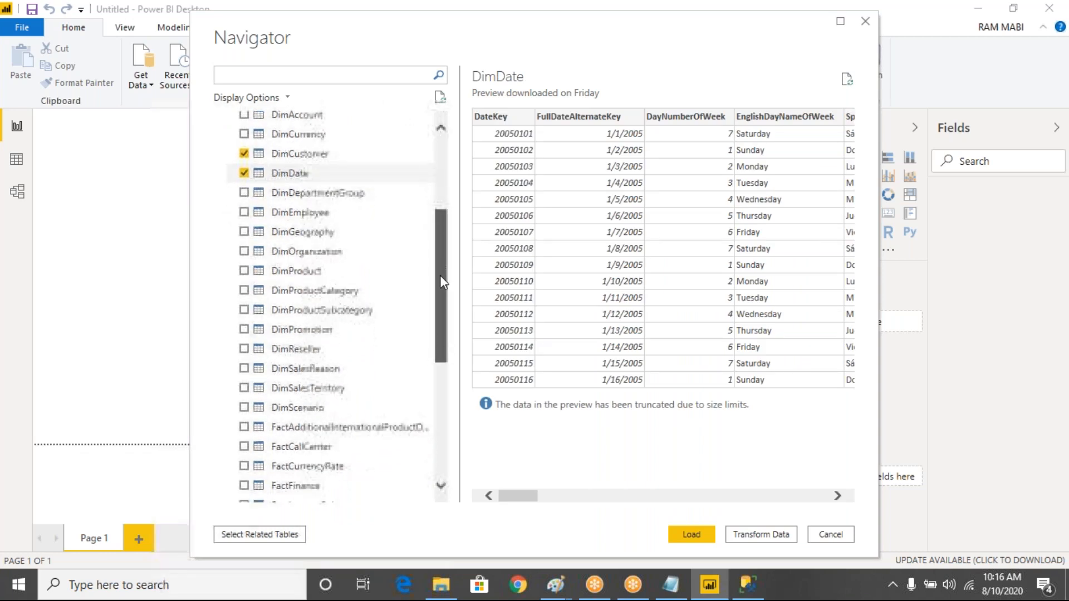
pyautogui.click(244, 275)
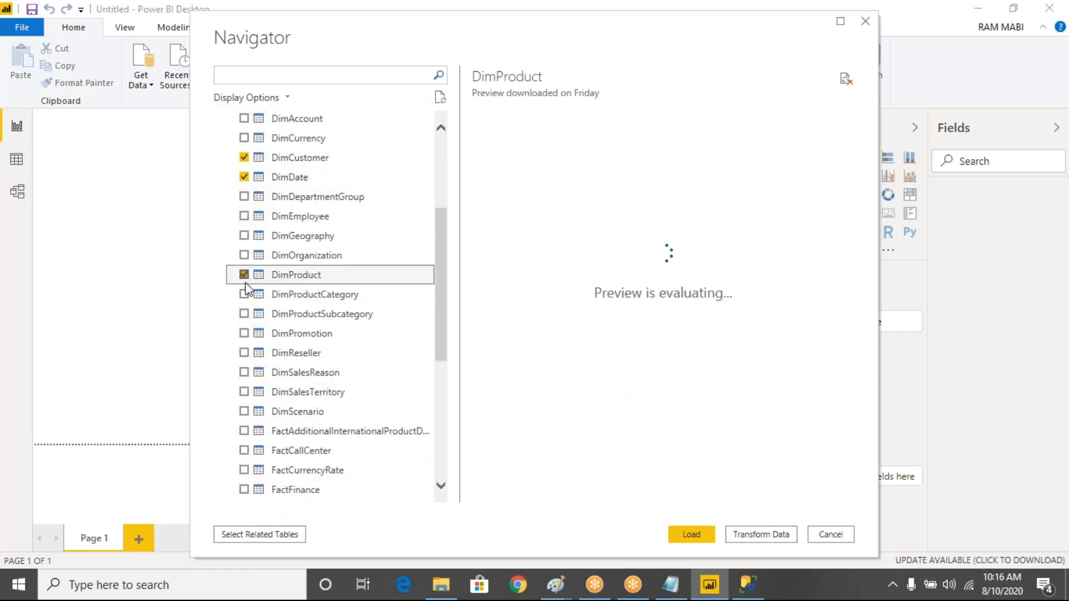
pyautogui.click(244, 294)
pyautogui.click(244, 314)
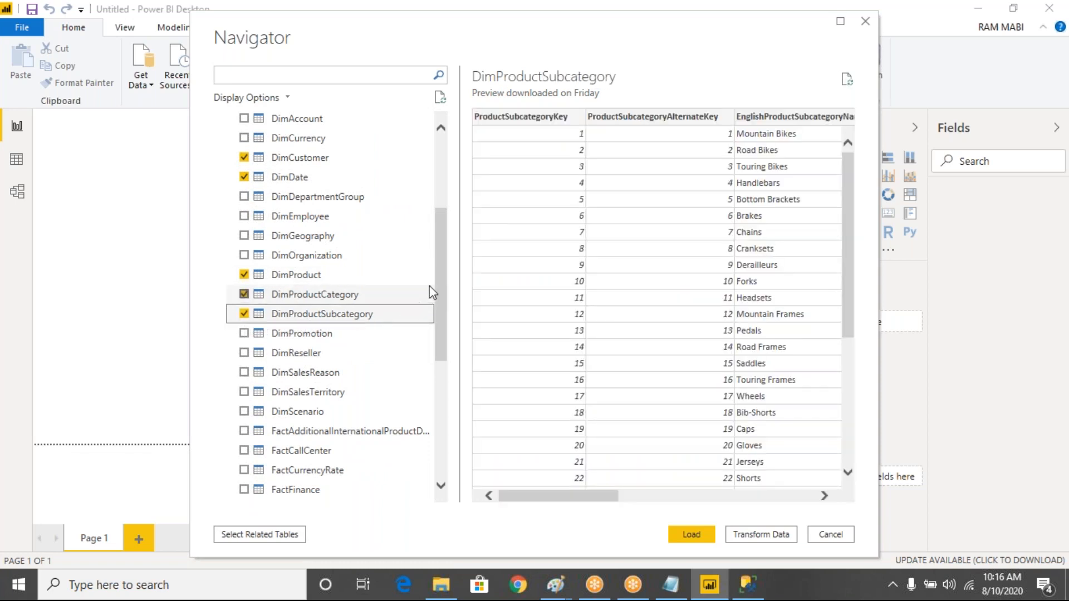
pyautogui.moveTo(440, 276); pyautogui.dragTo(442, 273)
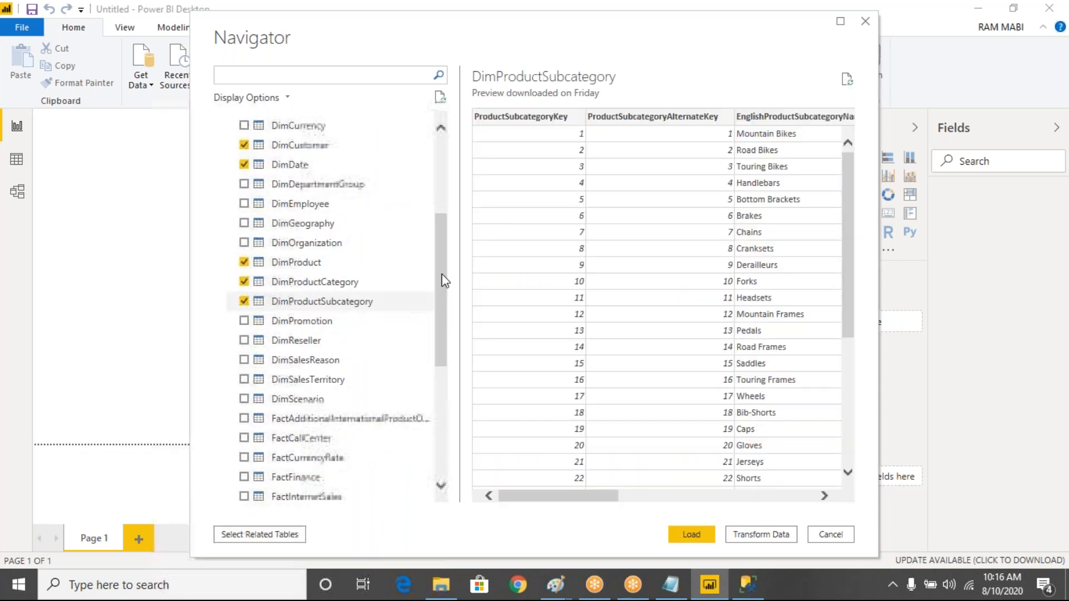
pyautogui.click(245, 223)
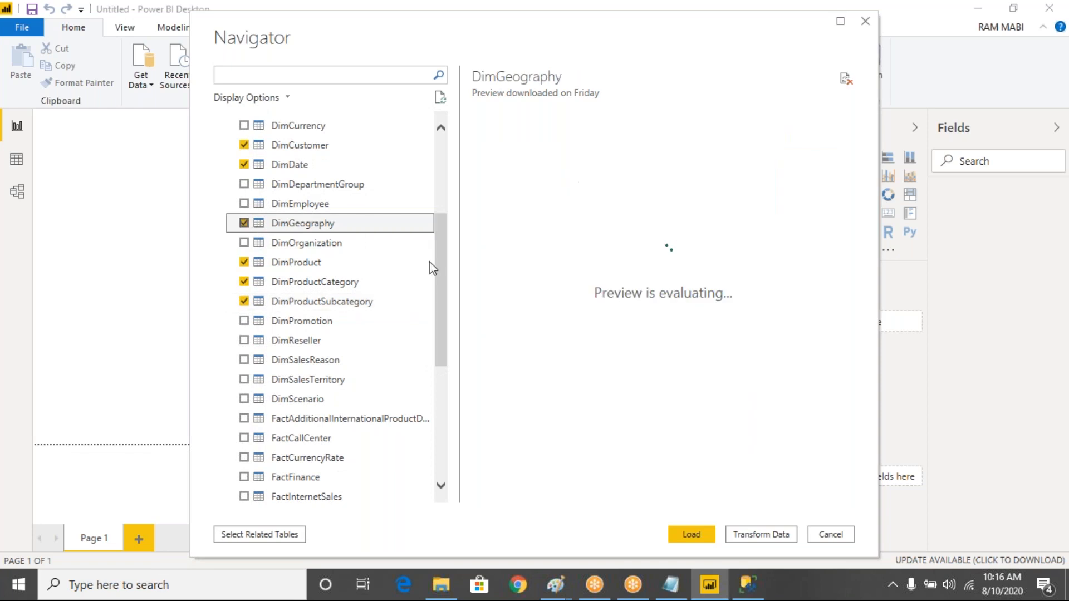
# Step: Add the FactInternetSales table to the selection and check the dimension tables already selected
pyautogui.moveTo(442, 278); pyautogui.dragTo(437, 349)
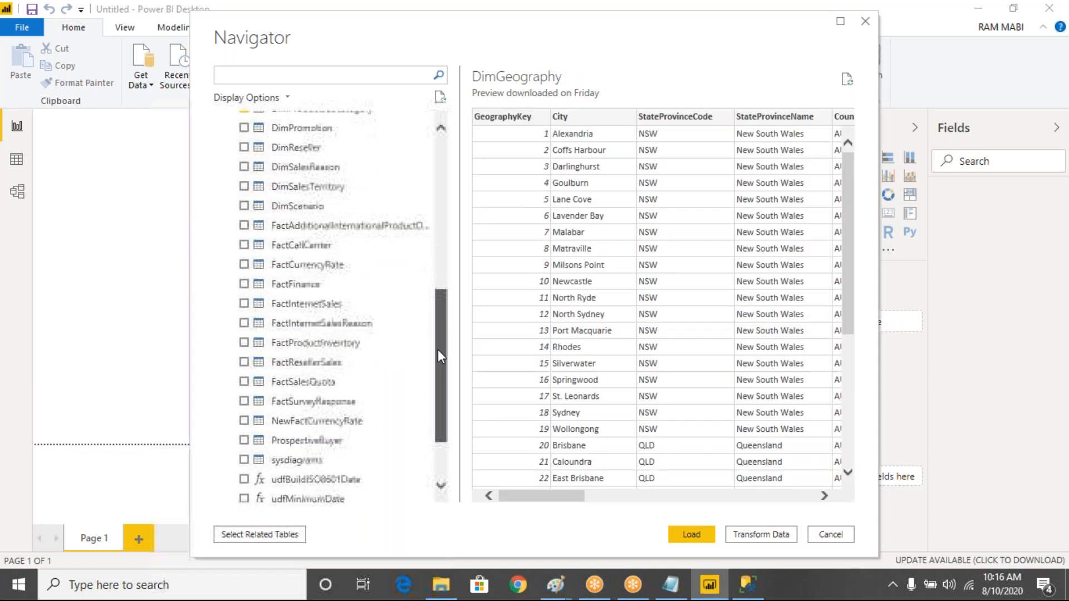
pyautogui.click(243, 304)
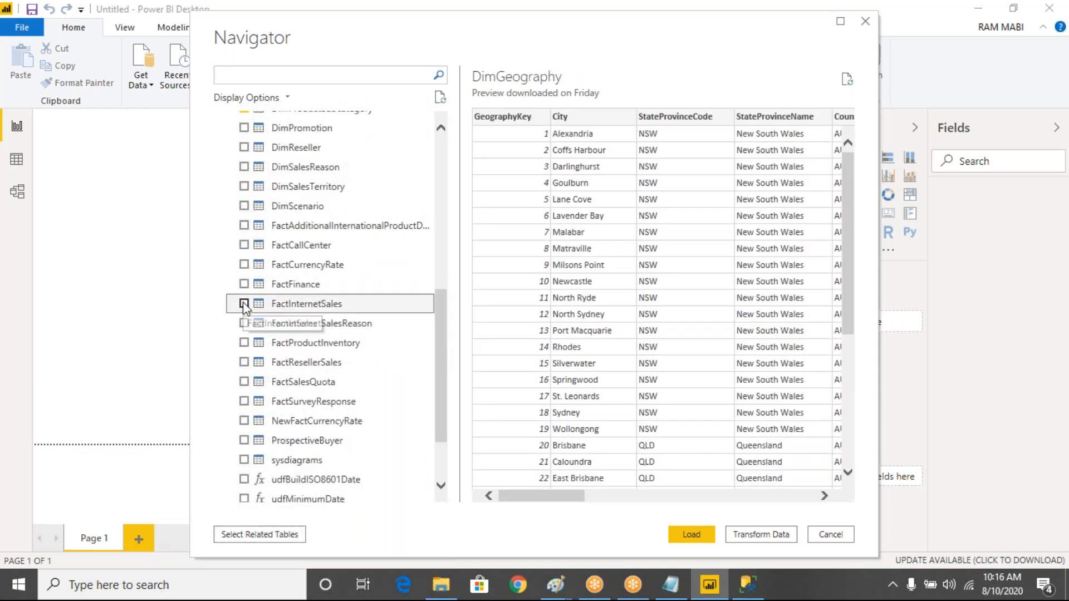
pyautogui.moveTo(444, 336); pyautogui.dragTo(458, 460)
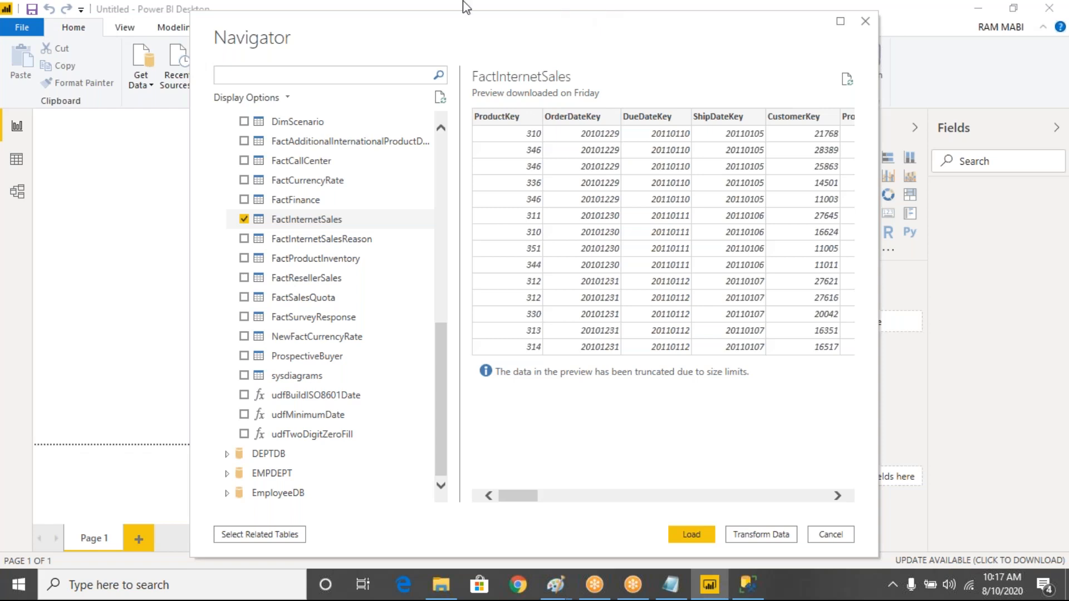
pyautogui.moveTo(440, 372); pyautogui.dragTo(440, 240)
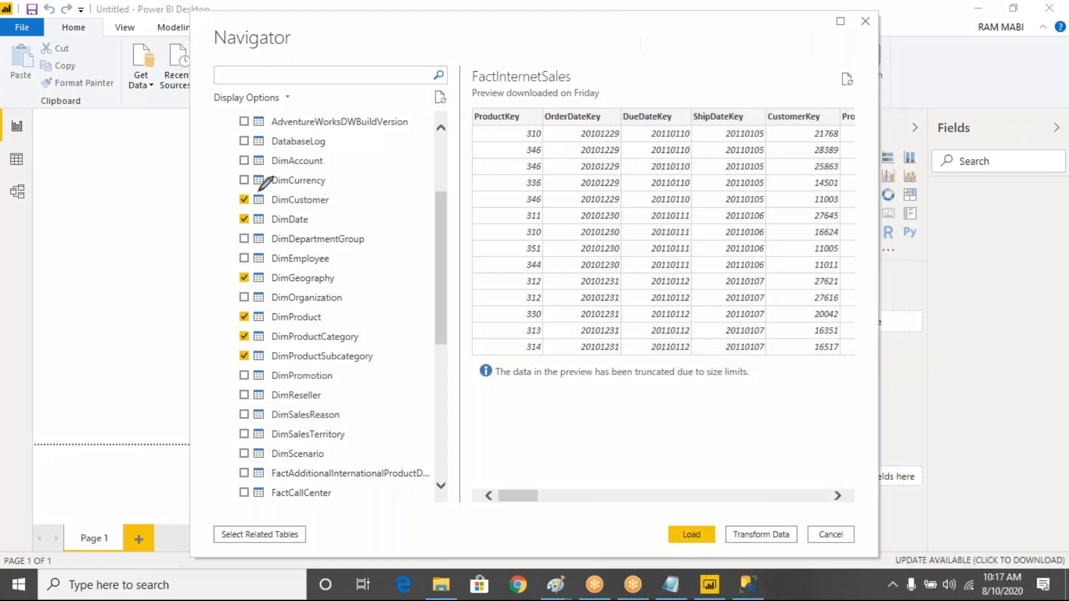
pyautogui.moveTo(271, 188)
pyautogui.mouseDown()
pyautogui.moveTo(162, 312)
pyautogui.moveTo(300, 435)
pyautogui.mouseUp()
pyautogui.moveTo(358, 419)
pyautogui.mouseDown()
pyautogui.moveTo(341, 189)
pyautogui.moveTo(275, 188)
pyautogui.mouseUp()
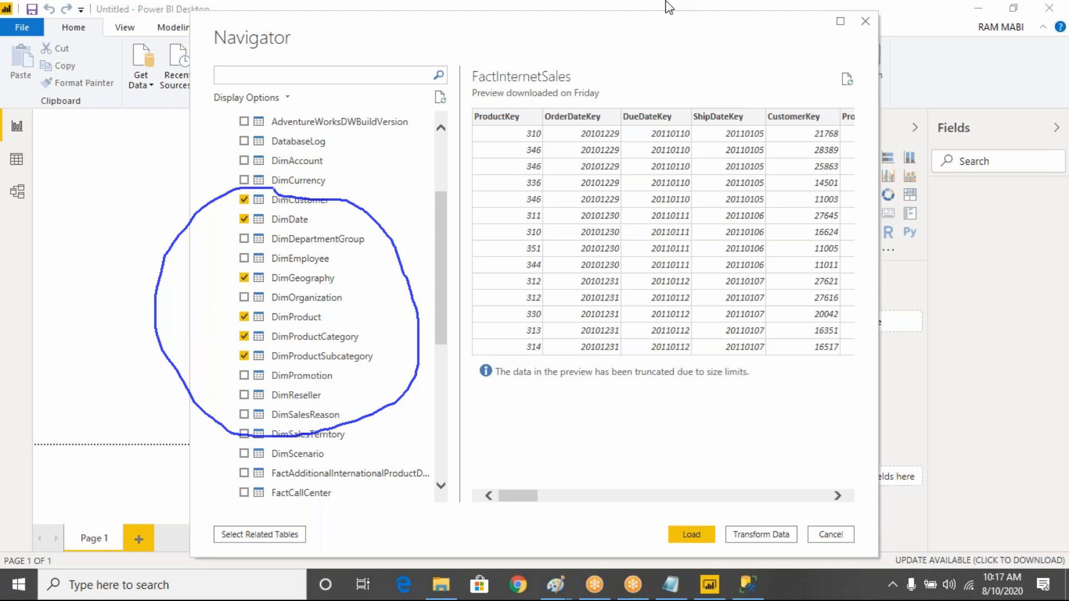
pyautogui.click(688, 112)
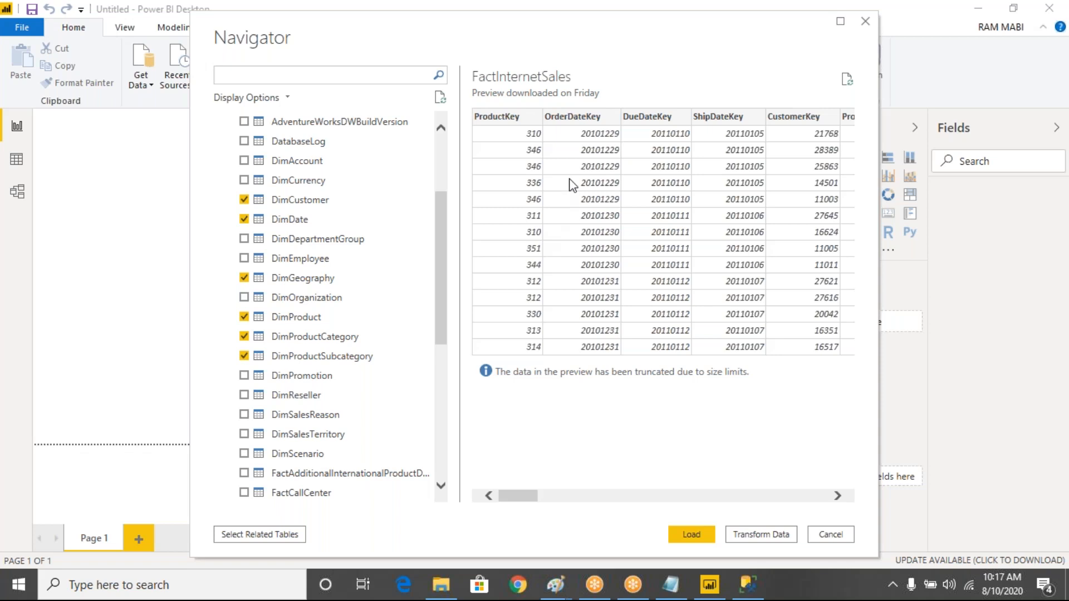
# Step: Preview the DimCustomer table and examine its columns from CustomerKey through to FactSurveyResponse
pyautogui.click(322, 201)
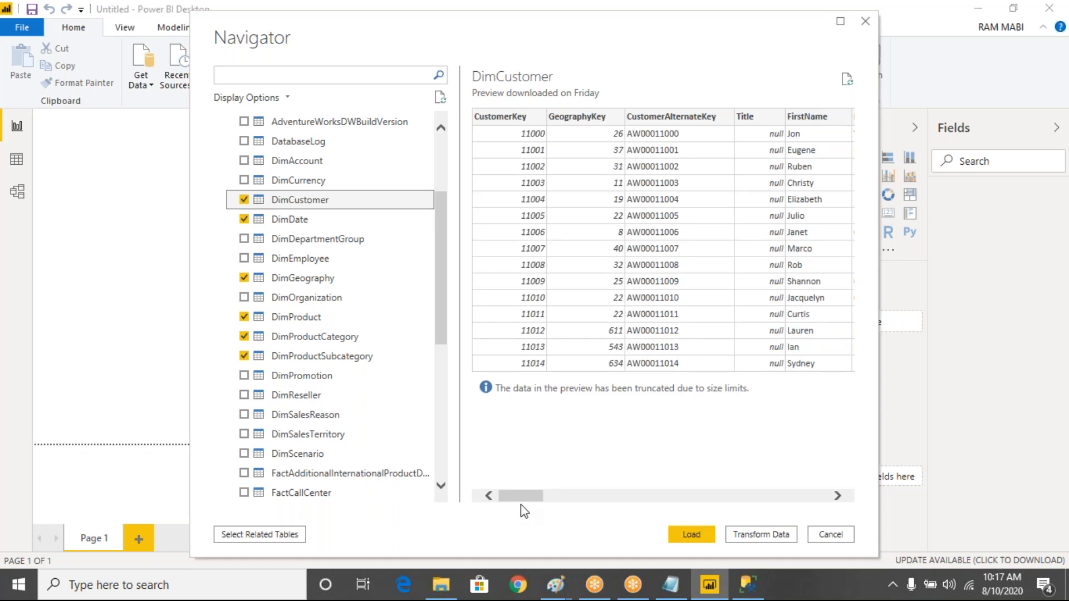
pyautogui.moveTo(526, 496); pyautogui.dragTo(866, 487)
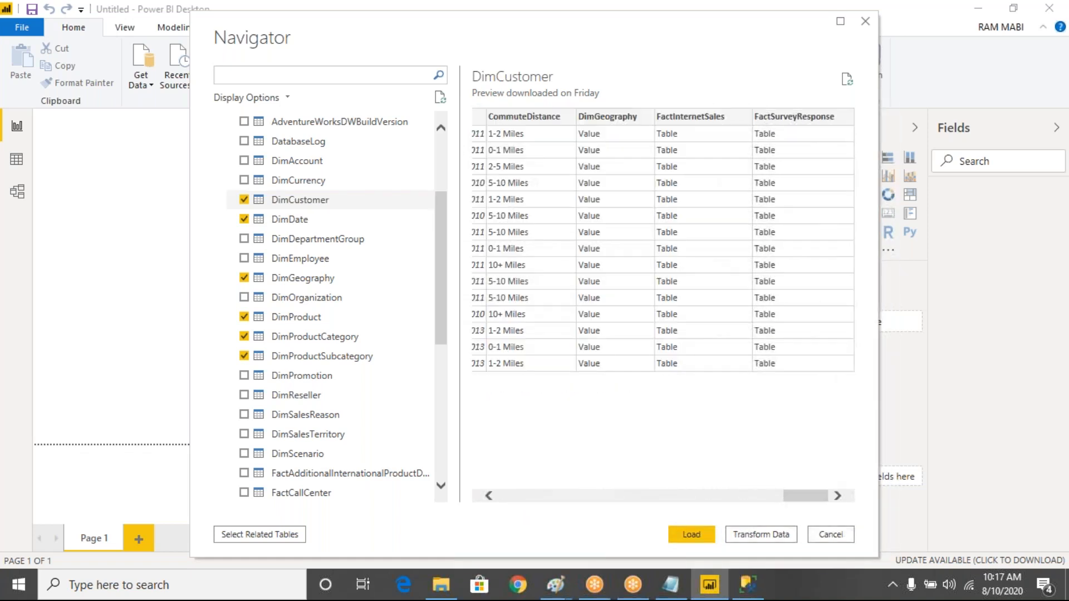
pyautogui.click(672, 15)
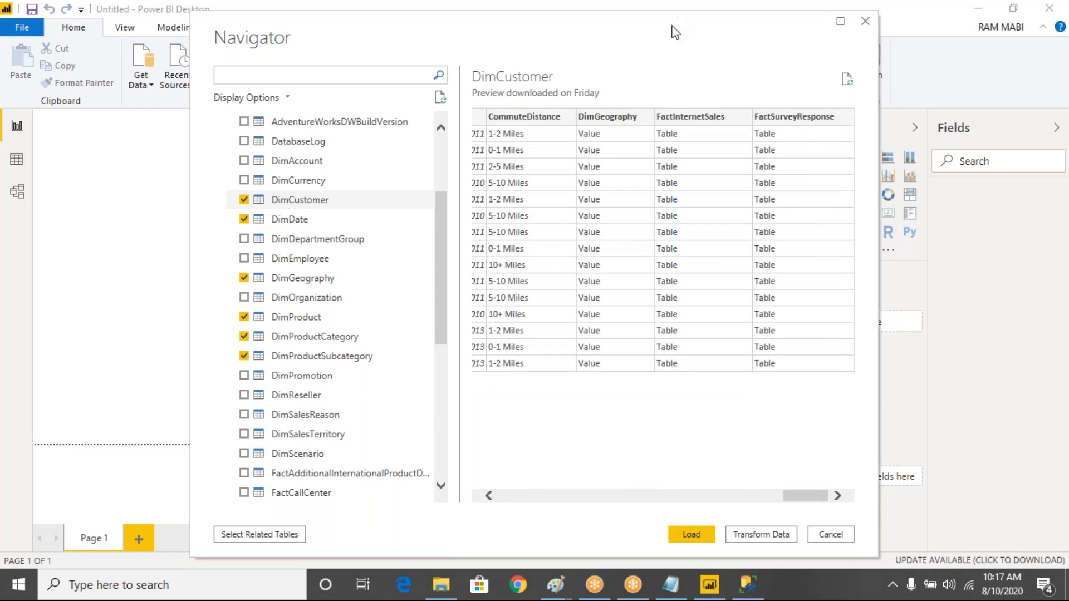
pyautogui.click(676, 43)
pyautogui.moveTo(540, 95)
pyautogui.mouseDown()
pyautogui.moveTo(525, 142)
pyautogui.moveTo(572, 61)
pyautogui.mouseUp()
pyautogui.moveTo(707, 103)
pyautogui.mouseDown()
pyautogui.moveTo(680, 84)
pyautogui.moveTo(627, 126)
pyautogui.moveTo(607, 127)
pyautogui.moveTo(652, 116)
pyautogui.moveTo(589, 104)
pyautogui.mouseUp()
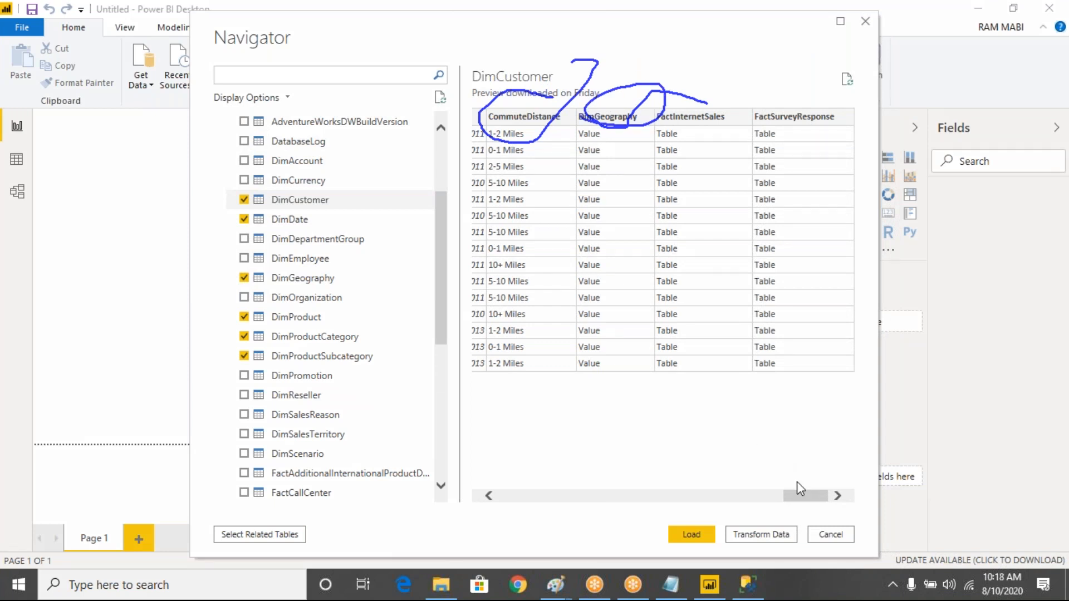
pyautogui.moveTo(804, 492); pyautogui.dragTo(464, 486)
pyautogui.click(685, 4)
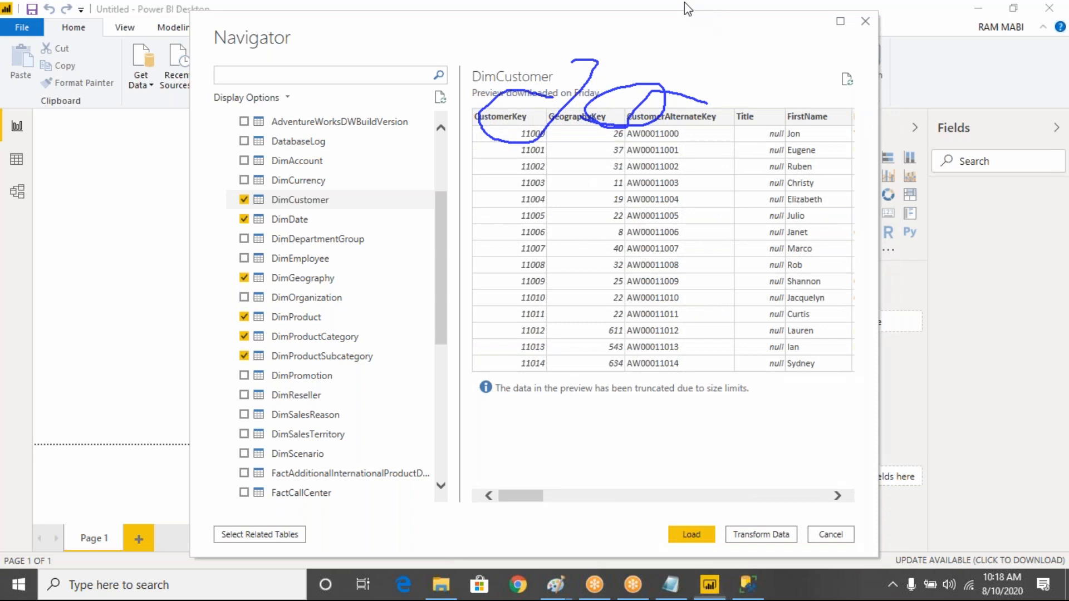
# Step: Open the selected tables in Power Query Editor for transformation instead of loading them directly
pyautogui.press('Escape')
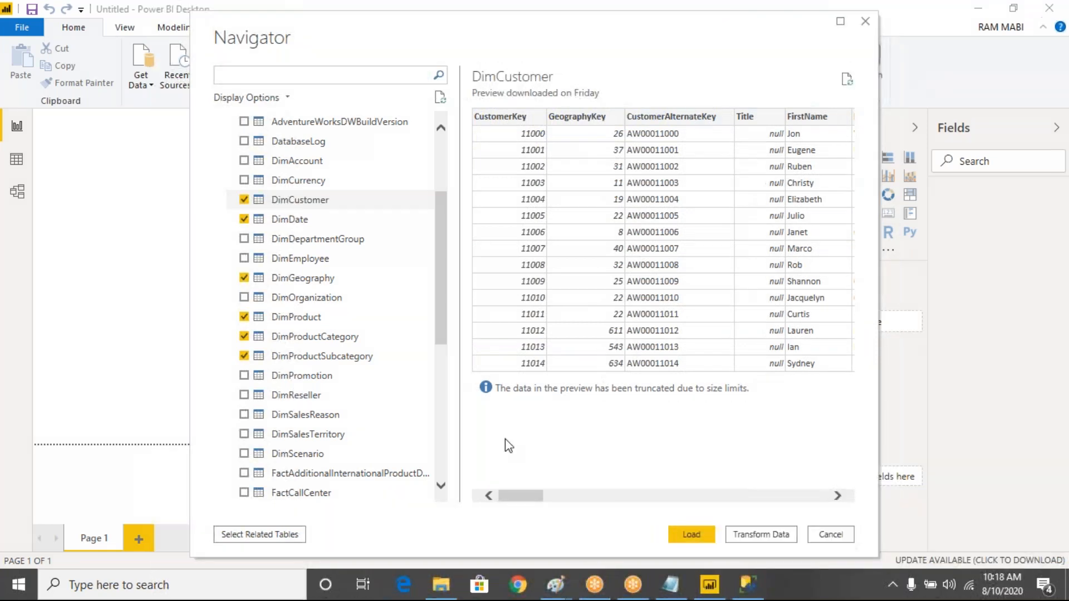
pyautogui.moveTo(514, 495); pyautogui.dragTo(593, 497)
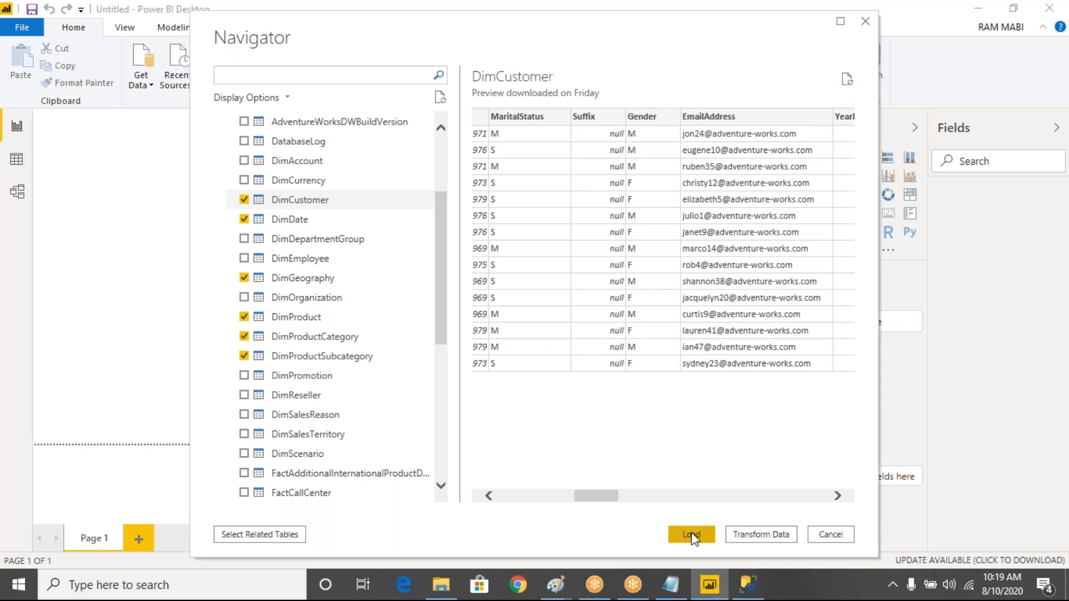
pyautogui.click(756, 534)
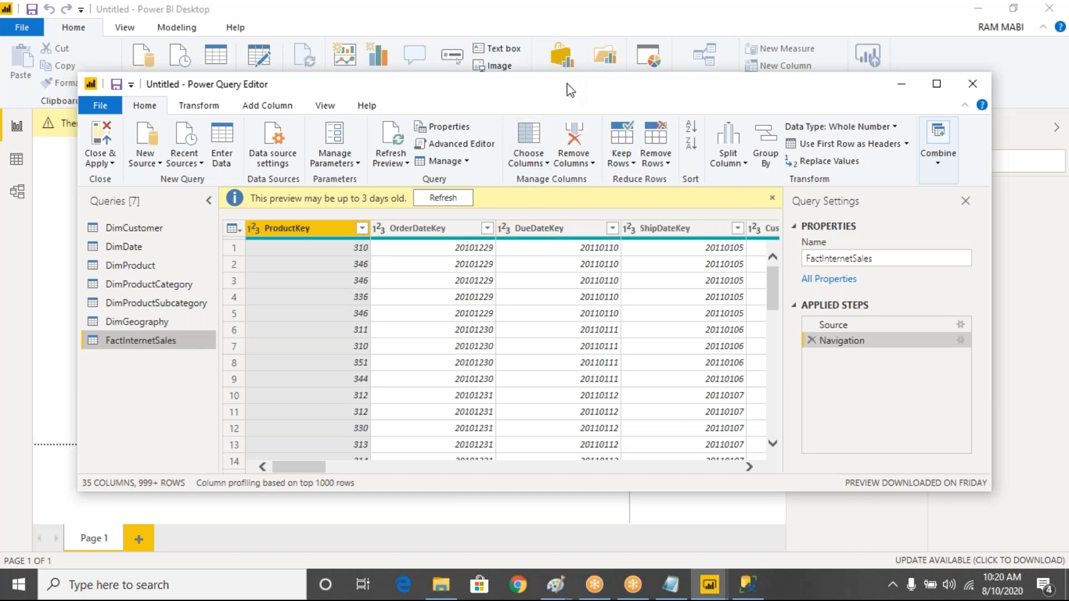
pyautogui.moveTo(554, 90); pyautogui.dragTo(578, 124)
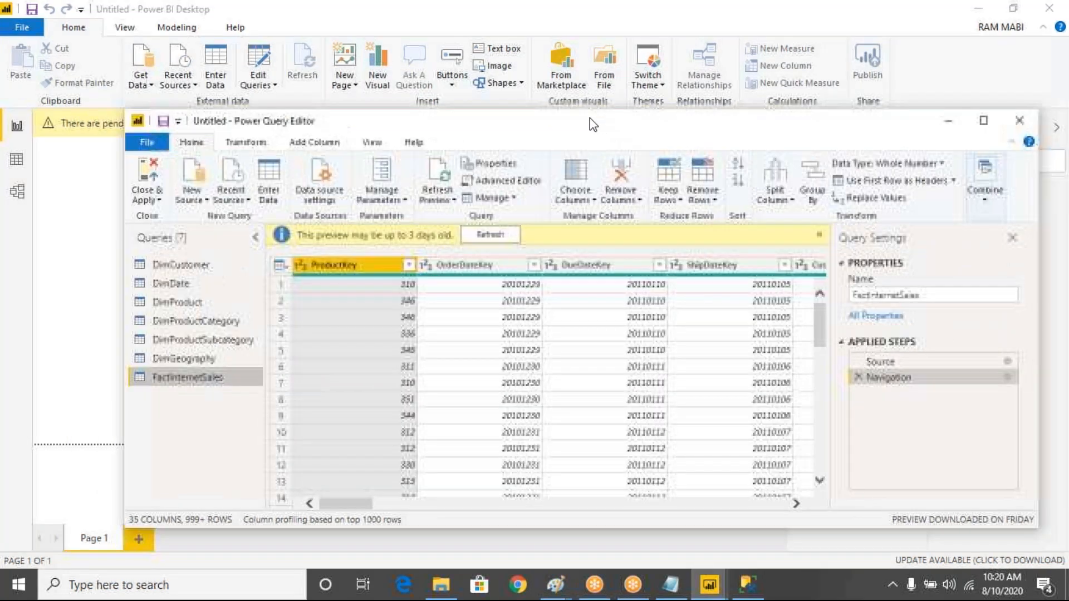
# Step: Circle the Power Query Editor title, Close & Apply and Edit Queries with the annotation pen, and clear the marks
pyautogui.click(660, 5)
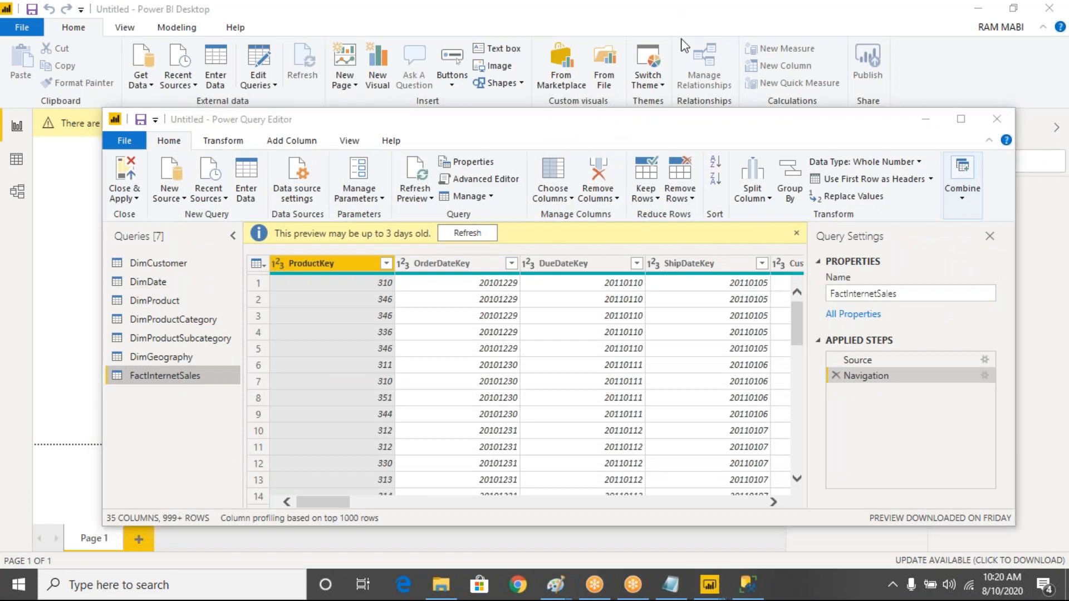
pyautogui.click(684, 46)
pyautogui.moveTo(346, 125)
pyautogui.mouseDown()
pyautogui.moveTo(289, 111)
pyautogui.moveTo(173, 114)
pyautogui.moveTo(259, 135)
pyautogui.moveTo(335, 131)
pyautogui.mouseUp()
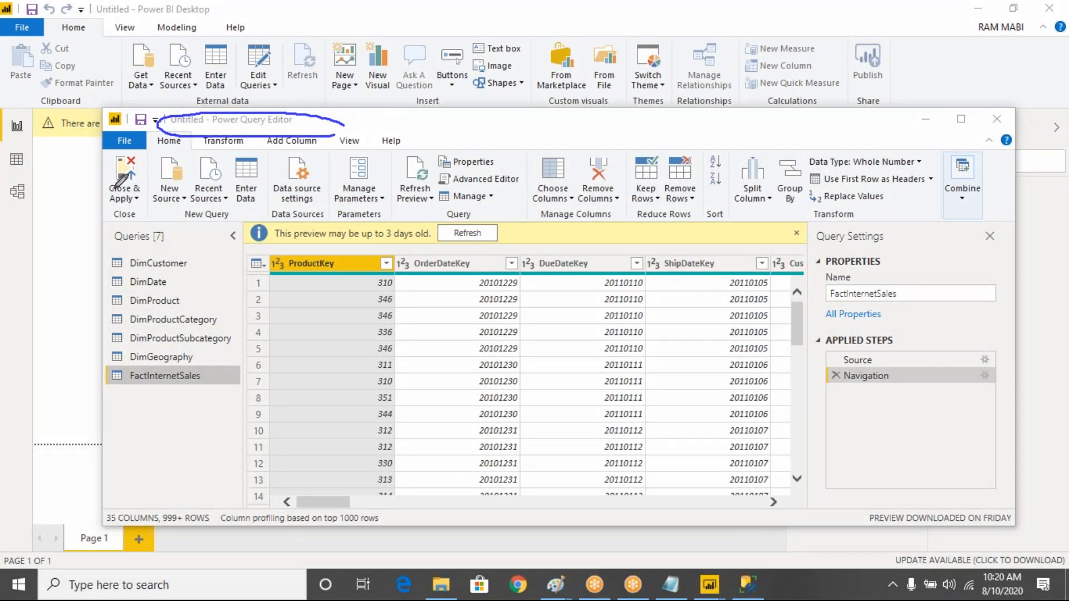
pyautogui.moveTo(142, 177)
pyautogui.mouseDown()
pyautogui.moveTo(108, 199)
pyautogui.moveTo(143, 180)
pyautogui.mouseUp()
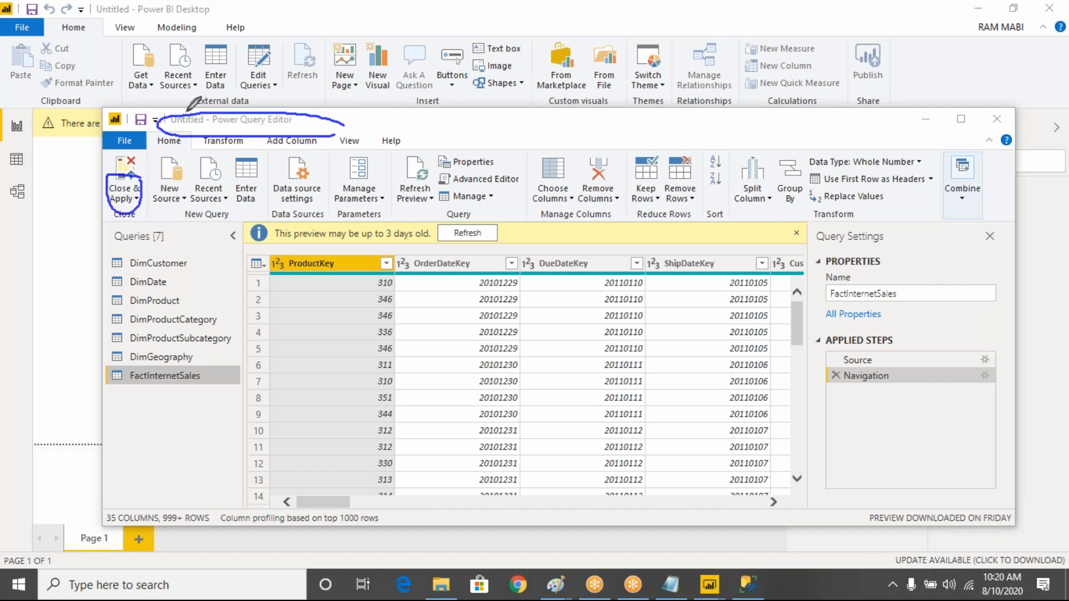
pyautogui.moveTo(275, 67); pyautogui.dragTo(243, 67)
pyautogui.moveTo(237, 66)
pyautogui.mouseDown()
pyautogui.moveTo(245, 94)
pyautogui.moveTo(266, 94)
pyautogui.moveTo(274, 64)
pyautogui.mouseUp()
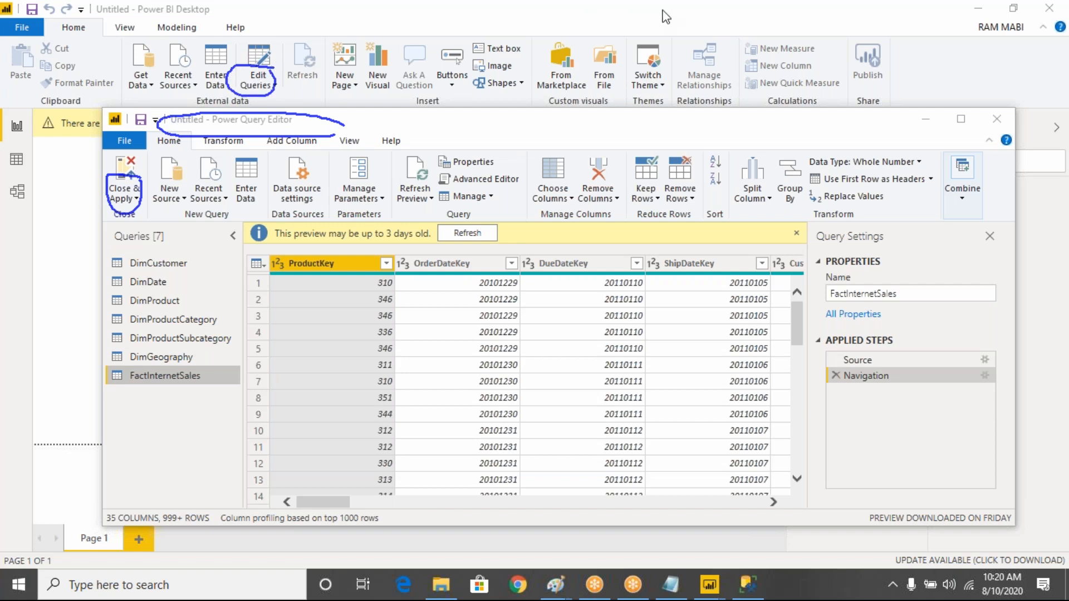
pyautogui.click(681, 117)
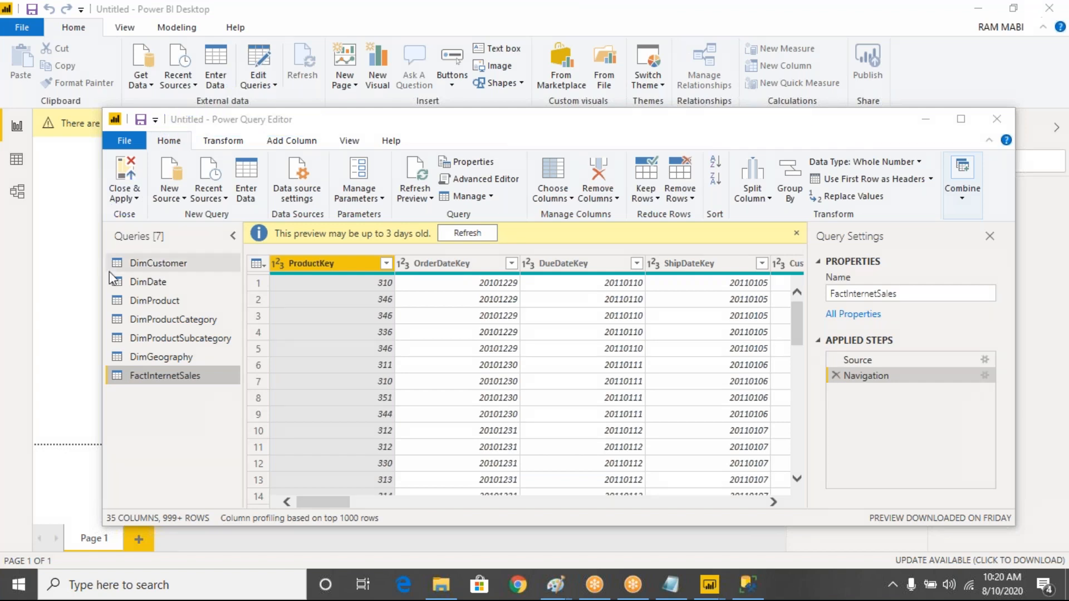
# Step: Close Power Query Editor and apply the pending changes to load the seven queries into the report
pyautogui.click(132, 195)
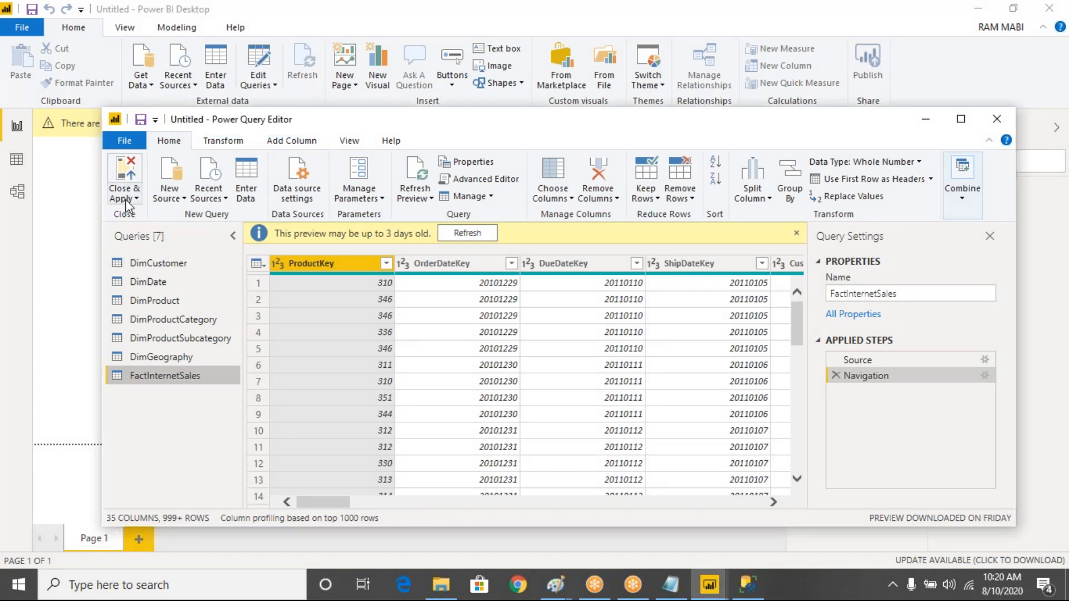
pyautogui.click(125, 199)
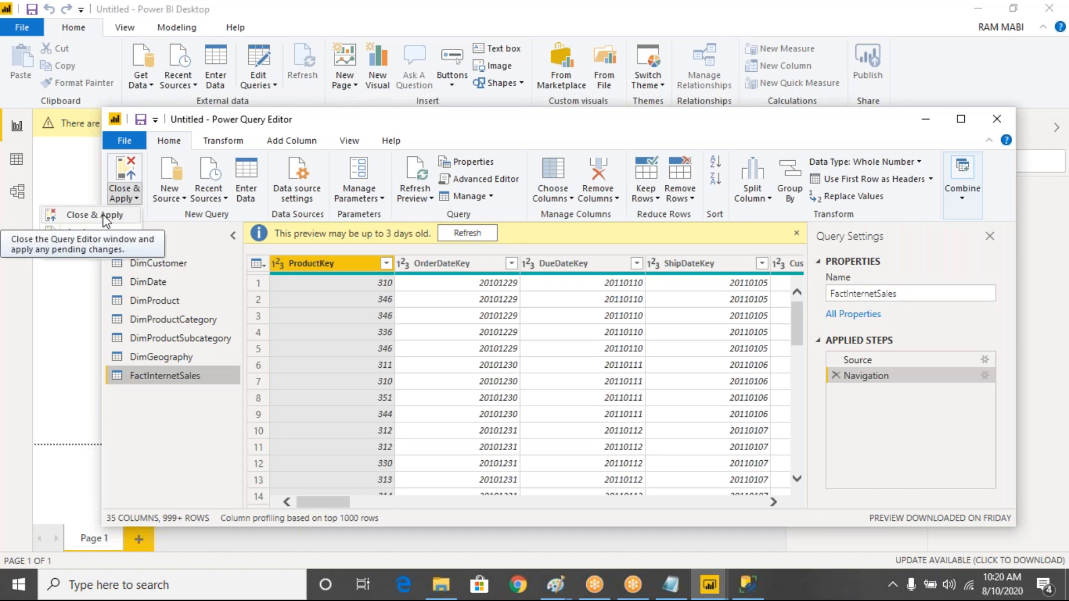
pyautogui.click(103, 216)
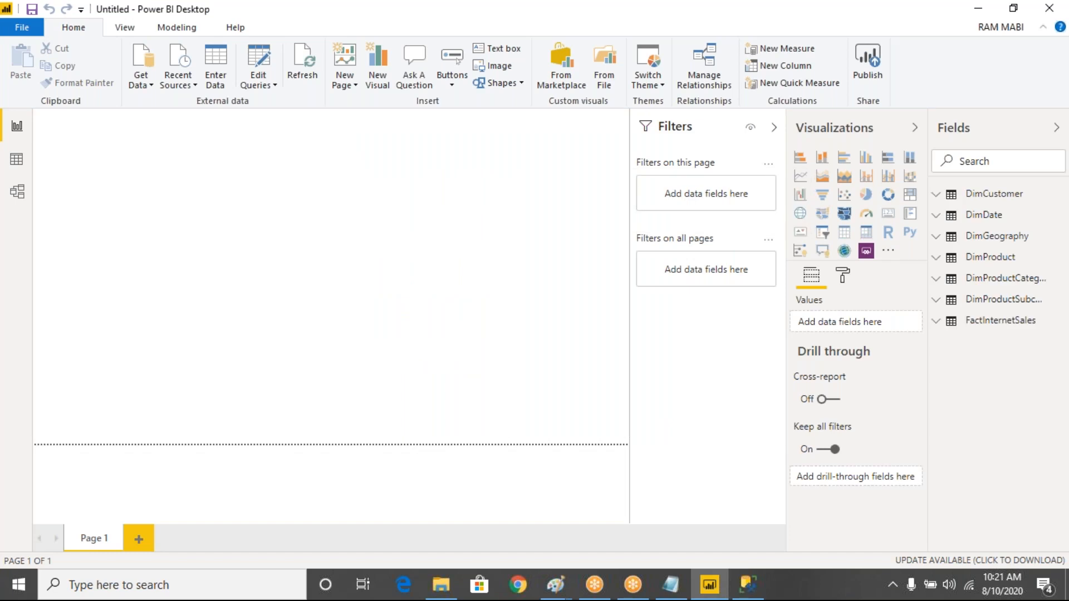
# Step: Examine the loaded DimCustomer rows in Data view and look through the table's field list
pyautogui.click(18, 160)
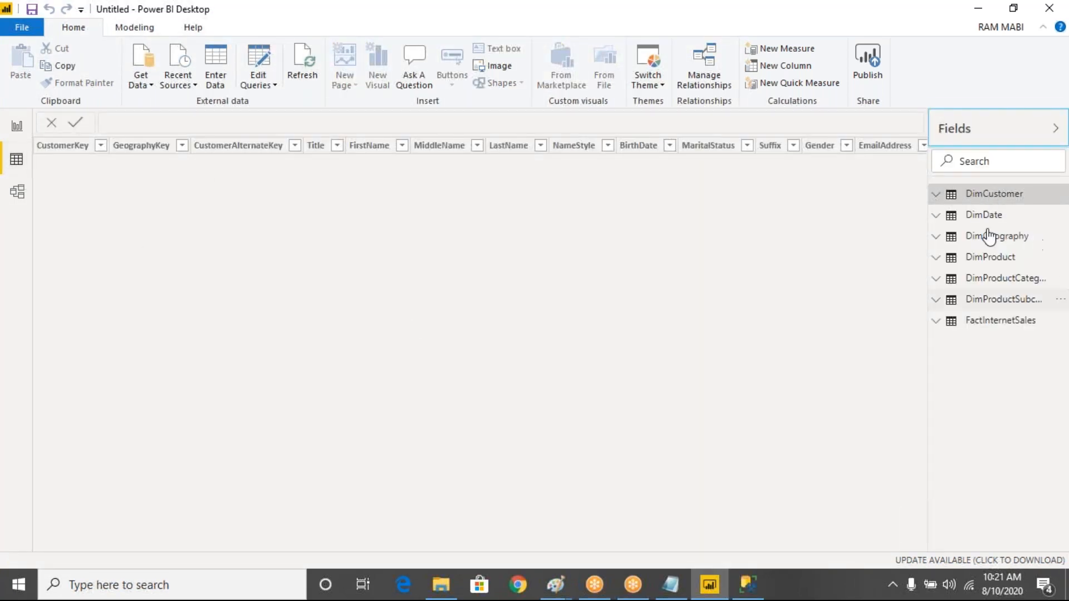
pyautogui.click(942, 204)
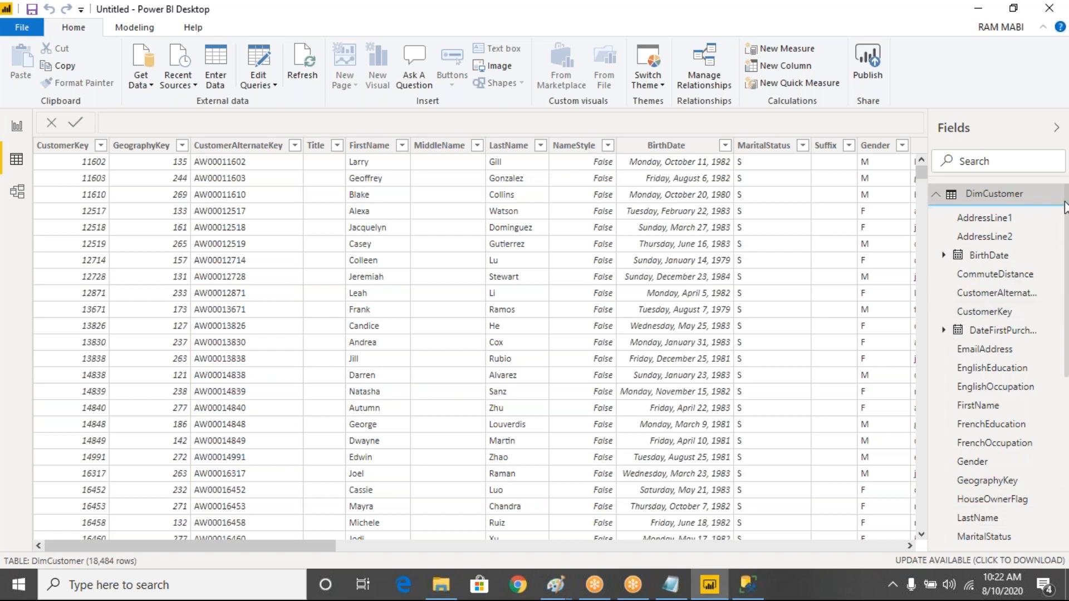
pyautogui.click(937, 199)
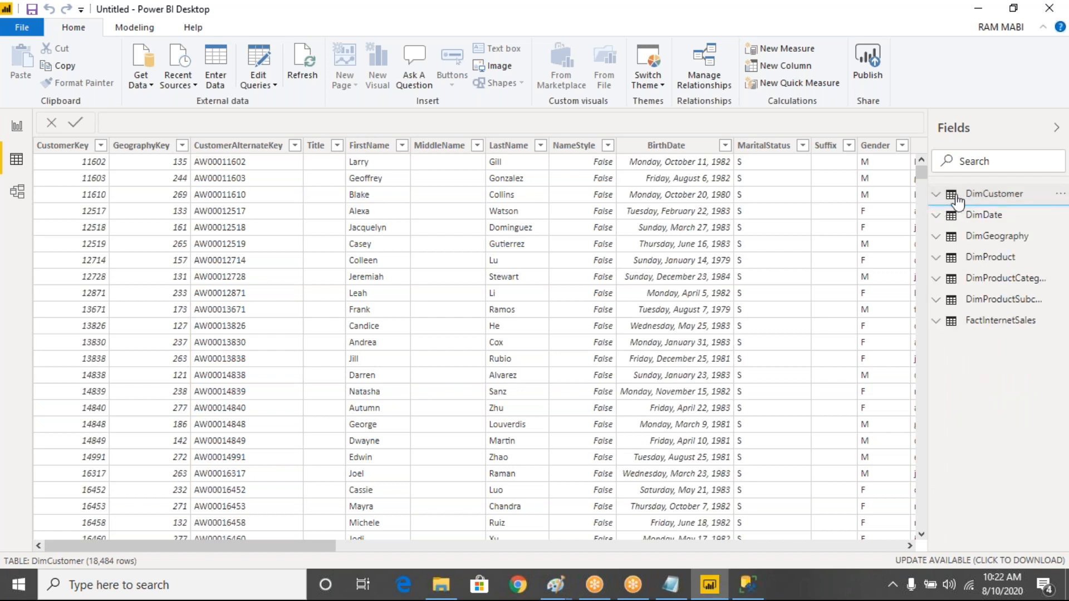
pyautogui.click(17, 130)
pyautogui.click(17, 160)
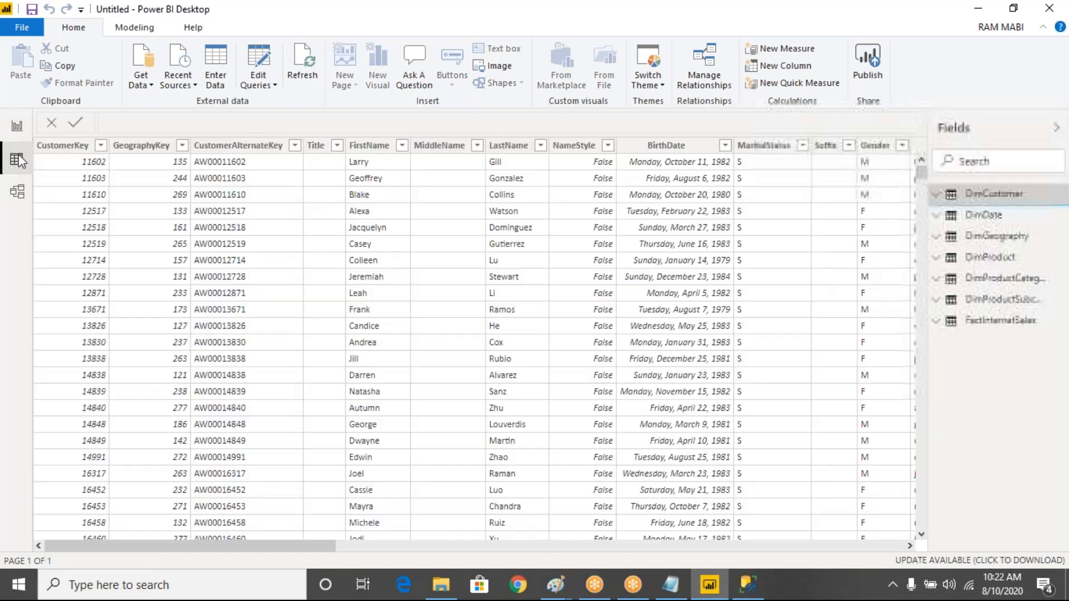
# Step: Examine the relationships between the loaded tables in Model view with the Fields and Properties panes collapsed
pyautogui.click(19, 192)
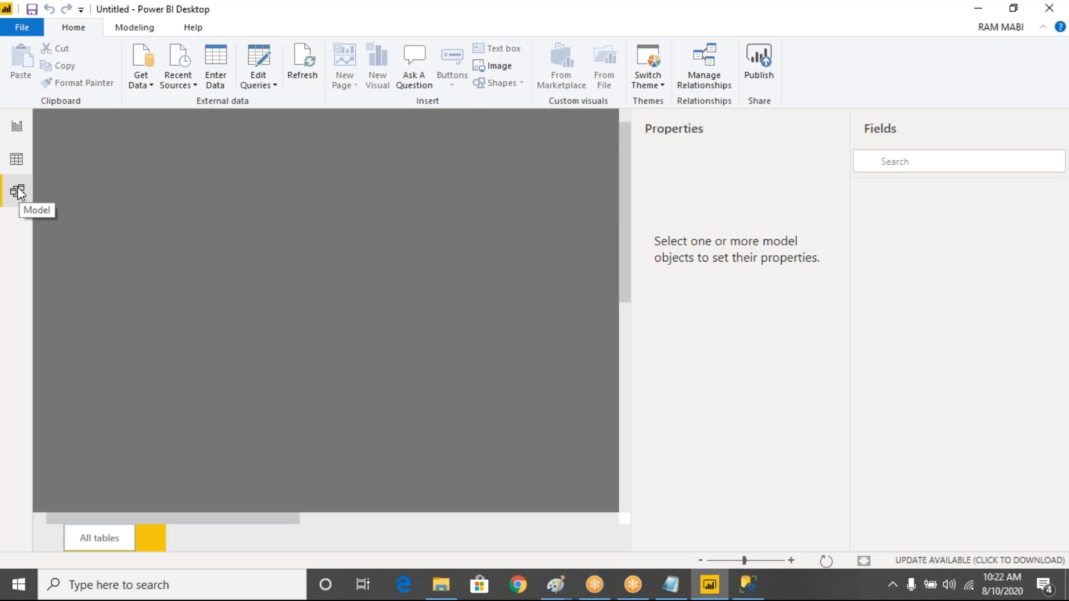
pyautogui.click(17, 157)
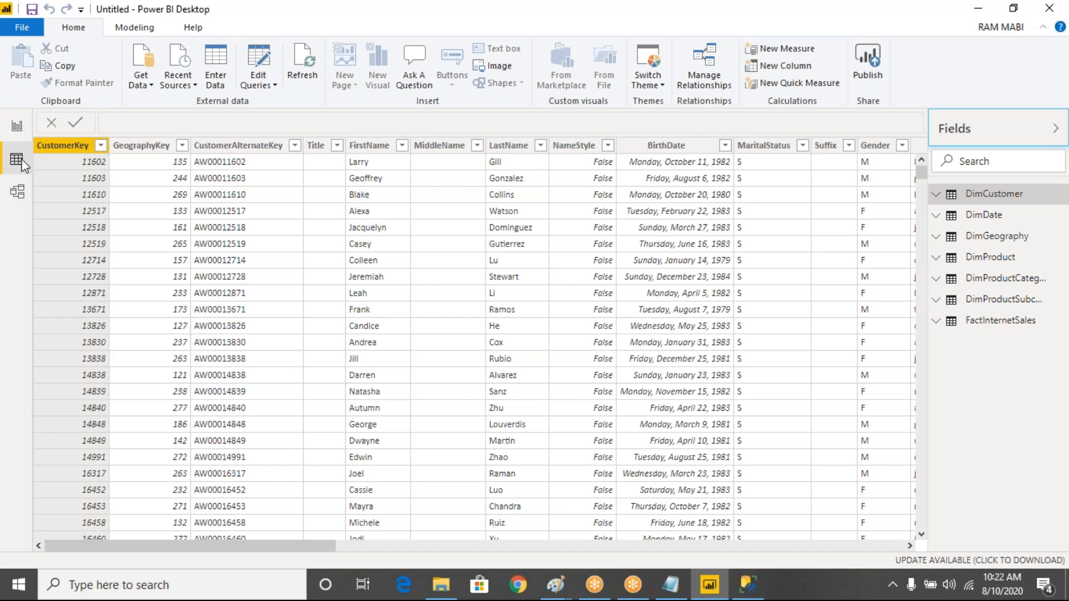
pyautogui.click(18, 192)
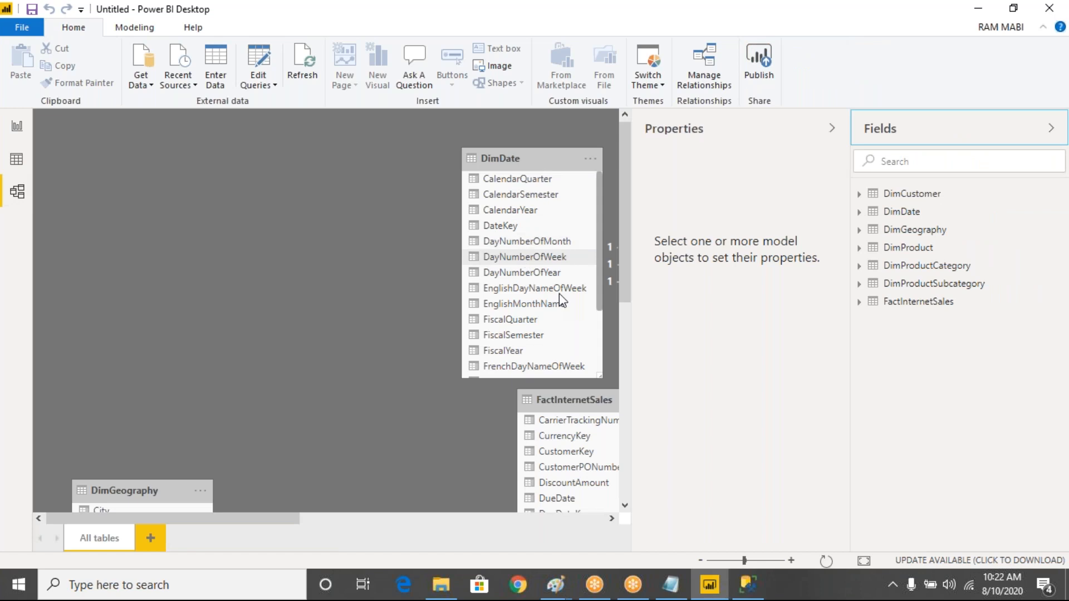
pyautogui.click(1050, 134)
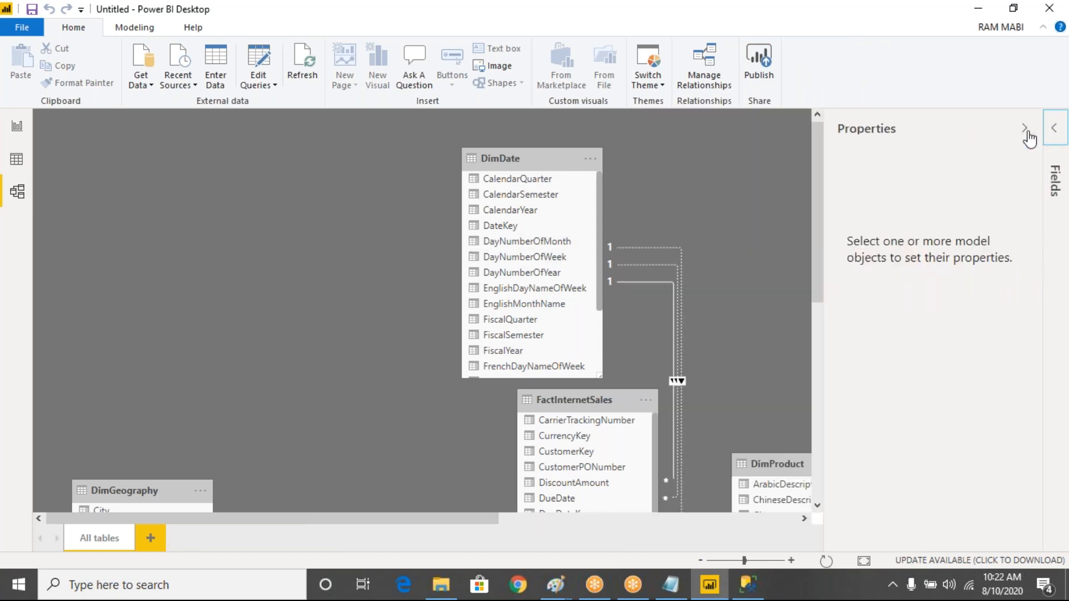
pyautogui.click(1029, 129)
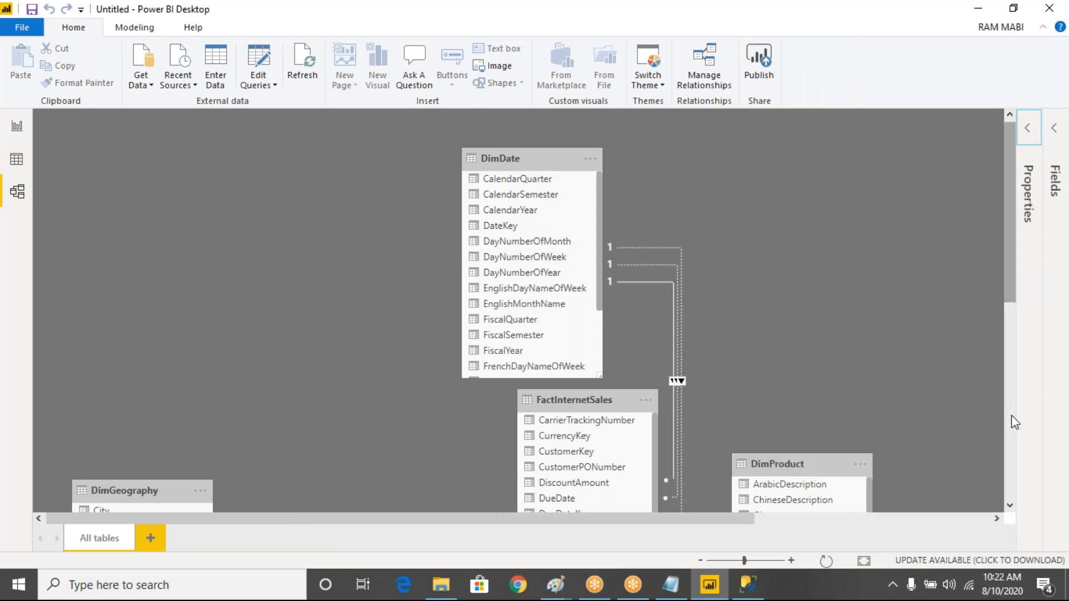
pyautogui.scroll(-6, 1012, 429)
pyautogui.scroll(6, 980, 315)
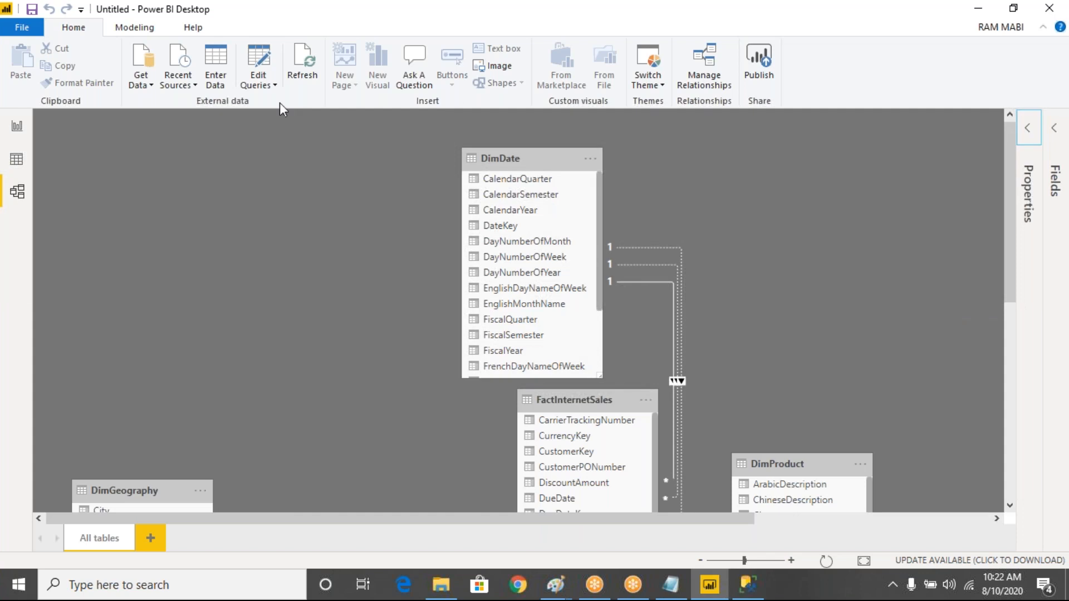
# Step: Return to Report view and tick the DimCustomer and DimDate tables with the annotation pen
pyautogui.click(19, 133)
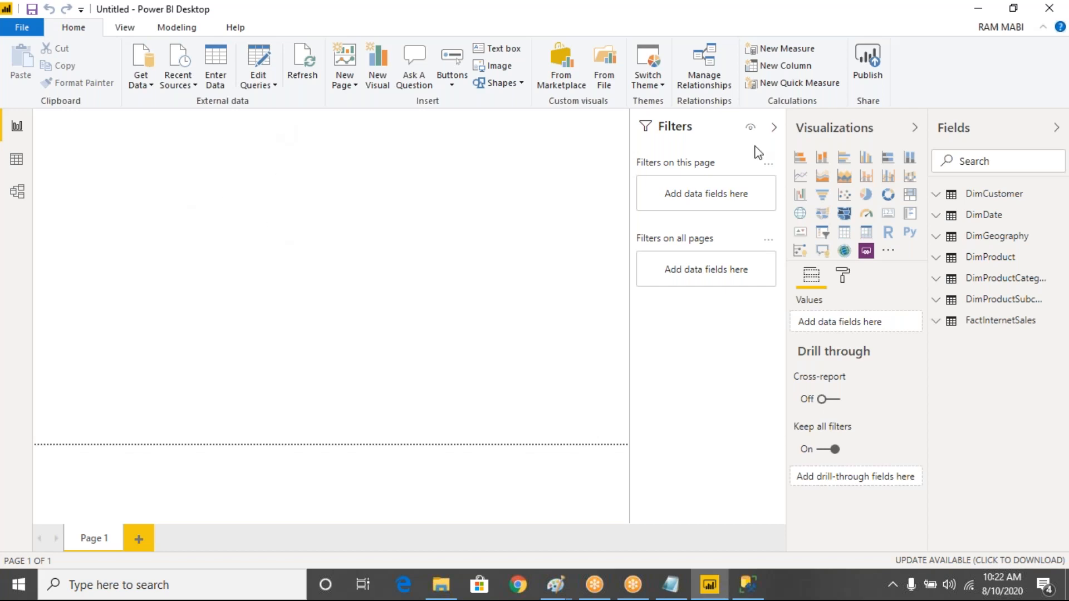
pyautogui.click(679, 8)
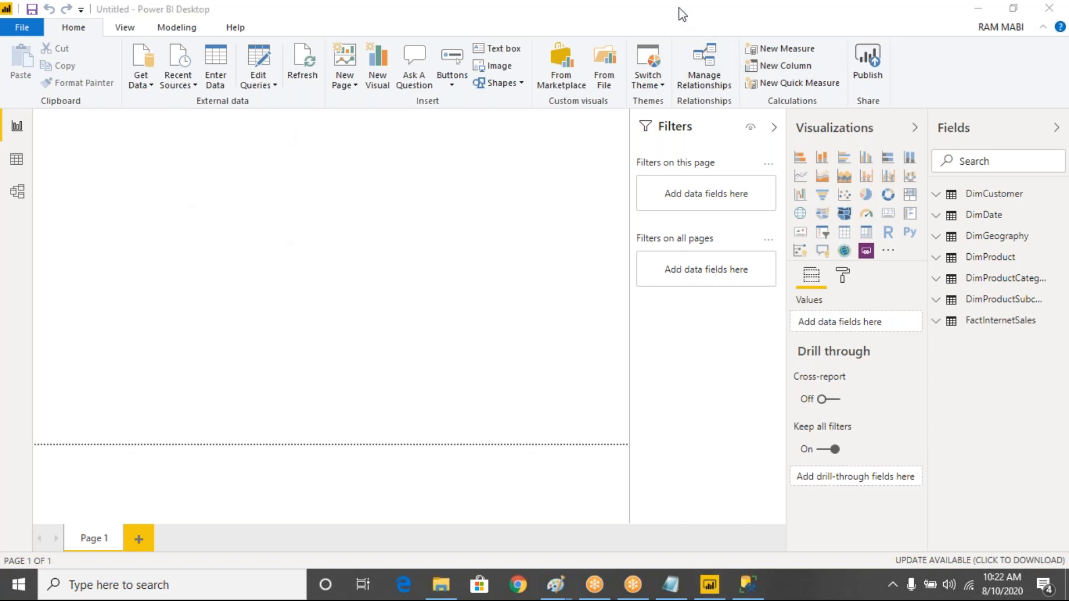
pyautogui.click(680, 43)
pyautogui.moveTo(994, 214); pyautogui.dragTo(1006, 205)
# Step: Reopen Power Query Editor through Edit Queries and move its window so the report's table list stays in view
pyautogui.click(271, 86)
pyautogui.click(272, 85)
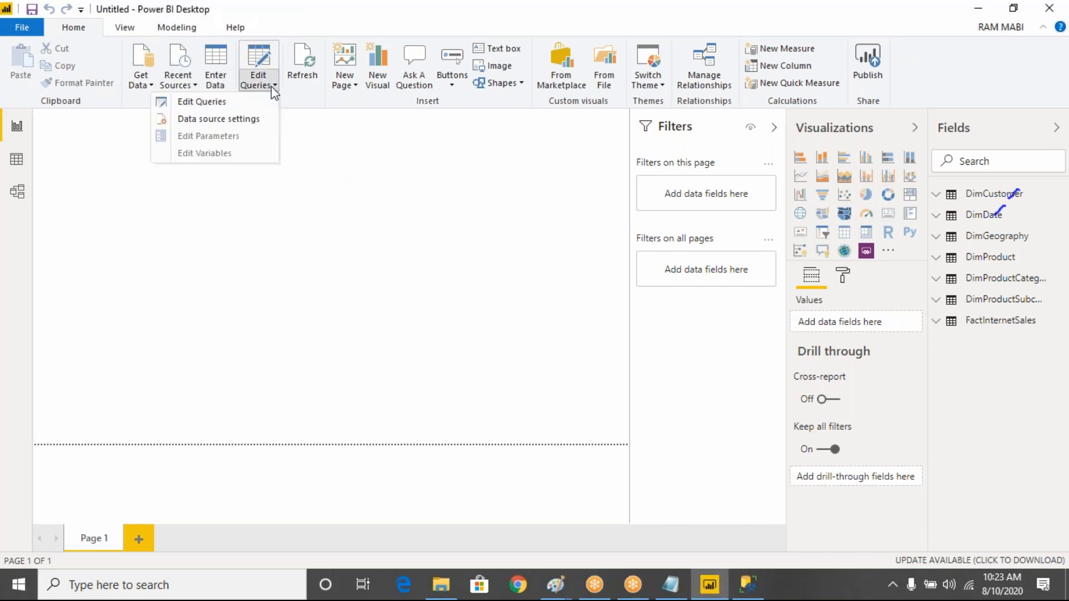
pyautogui.click(213, 103)
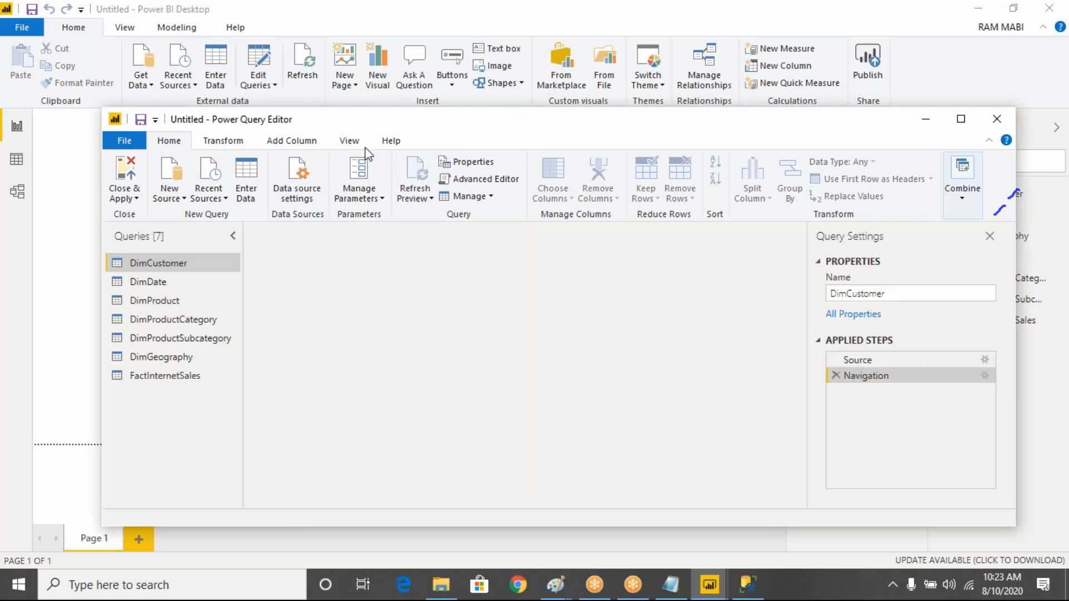
pyautogui.moveTo(467, 121); pyautogui.dragTo(409, 151)
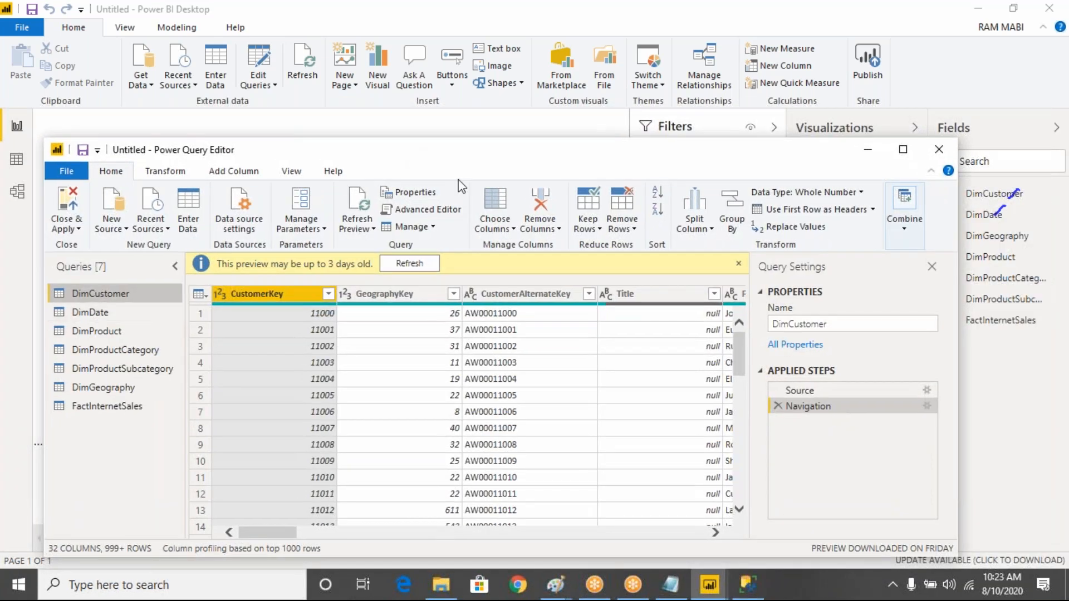
# Step: Outline the editor's command ribbon, Queries list, Query Settings and data preview with the annotation pen
pyautogui.click(676, 17)
pyautogui.click(678, 44)
pyautogui.moveTo(70, 146)
pyautogui.mouseDown()
pyautogui.moveTo(66, 212)
pyautogui.moveTo(233, 238)
pyautogui.moveTo(831, 254)
pyautogui.moveTo(910, 230)
pyautogui.moveTo(569, 95)
pyautogui.moveTo(83, 157)
pyautogui.mouseUp()
pyautogui.moveTo(67, 245)
pyautogui.mouseDown()
pyautogui.moveTo(49, 292)
pyautogui.moveTo(132, 470)
pyautogui.moveTo(199, 300)
pyautogui.moveTo(92, 207)
pyautogui.moveTo(70, 252)
pyautogui.mouseUp()
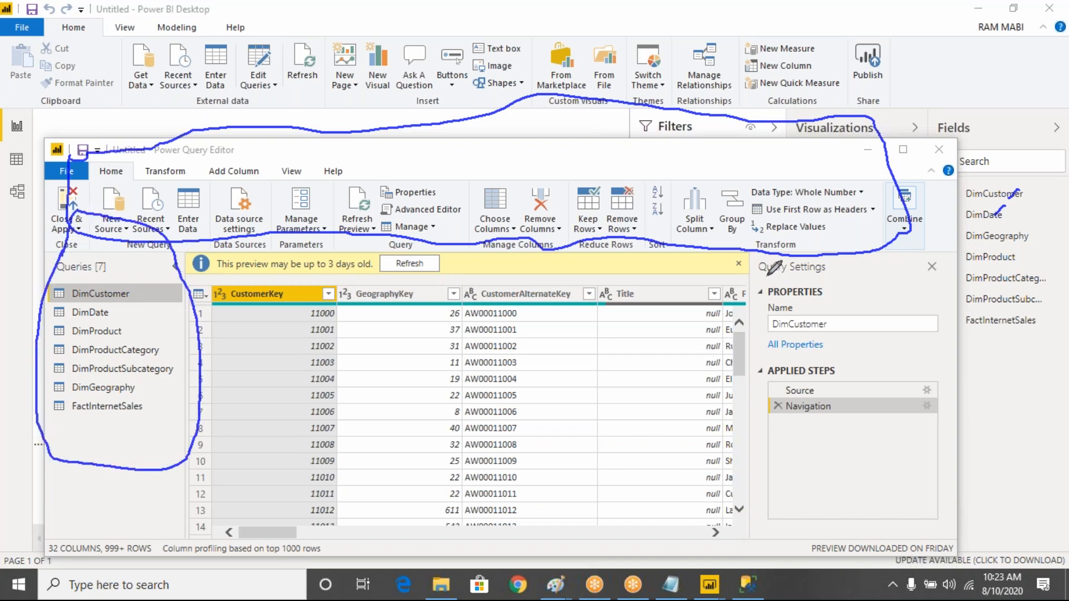
pyautogui.moveTo(760, 266)
pyautogui.mouseDown()
pyautogui.moveTo(760, 300)
pyautogui.moveTo(905, 425)
pyautogui.moveTo(855, 228)
pyautogui.moveTo(754, 262)
pyautogui.moveTo(755, 278)
pyautogui.mouseUp()
pyautogui.moveTo(236, 284)
pyautogui.mouseDown()
pyautogui.moveTo(729, 275)
pyautogui.moveTo(759, 478)
pyautogui.moveTo(569, 515)
pyautogui.moveTo(244, 528)
pyautogui.moveTo(222, 352)
pyautogui.moveTo(250, 245)
pyautogui.moveTo(269, 277)
pyautogui.moveTo(281, 277)
pyautogui.mouseUp()
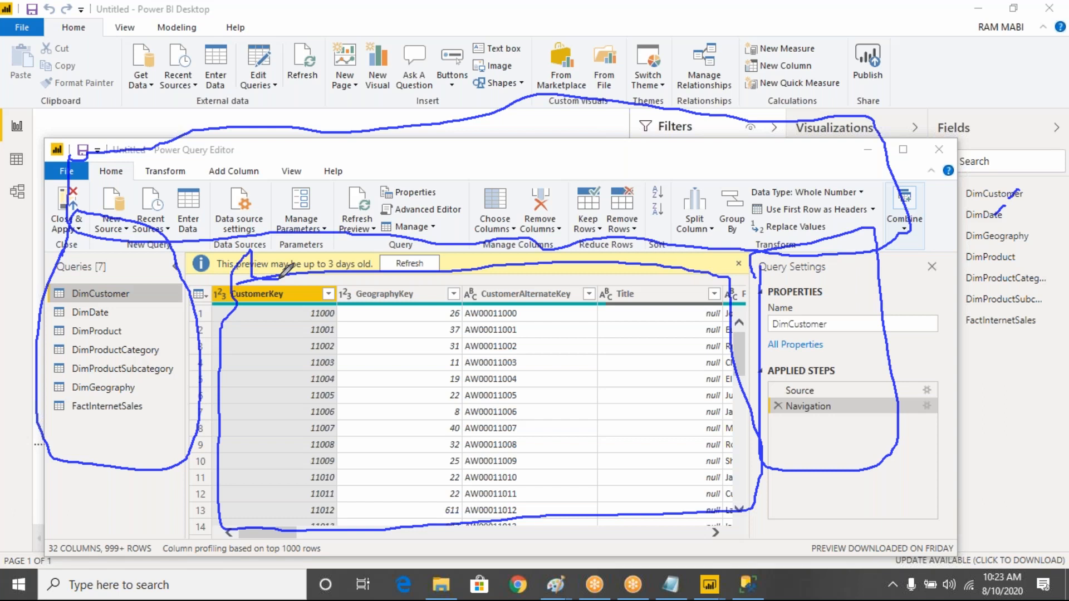
# Step: Number the outlined areas with circled digits: 1 for the ribbon, 2 for Queries, 3 for Query Settings and 4 for the data preview
pyautogui.moveTo(132, 90); pyautogui.dragTo(182, 130)
pyautogui.moveTo(279, 161)
pyautogui.mouseDown()
pyautogui.moveTo(301, 181)
pyautogui.moveTo(287, 159)
pyautogui.mouseUp()
pyautogui.moveTo(114, 285)
pyautogui.mouseDown()
pyautogui.moveTo(163, 325)
pyautogui.moveTo(145, 275)
pyautogui.moveTo(121, 275)
pyautogui.mouseUp()
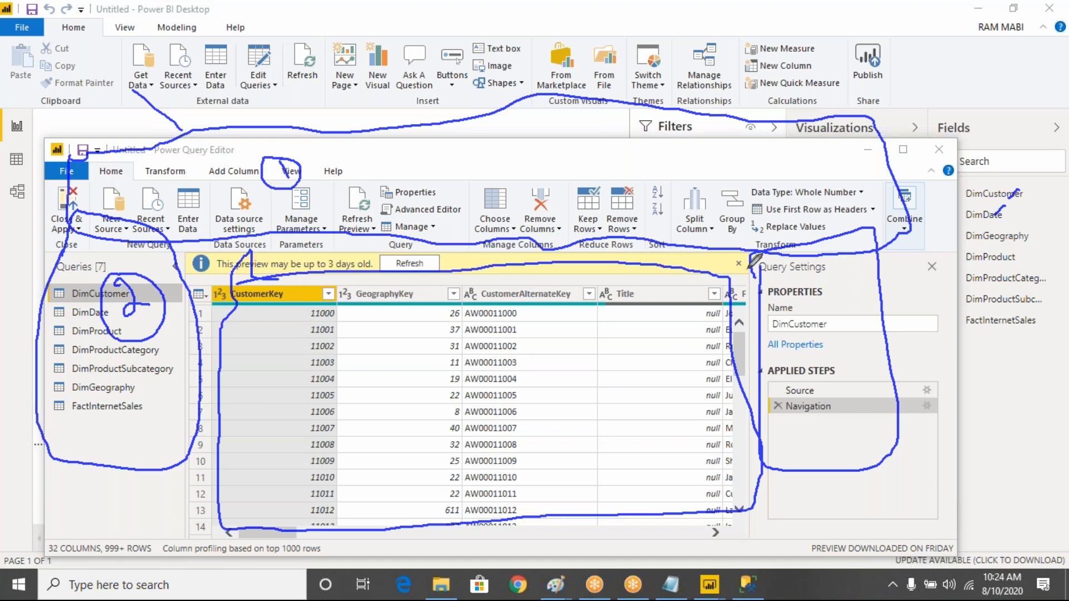
pyautogui.moveTo(786, 290)
pyautogui.mouseDown()
pyautogui.moveTo(807, 301)
pyautogui.moveTo(812, 322)
pyautogui.mouseUp()
pyautogui.moveTo(814, 251)
pyautogui.mouseDown()
pyautogui.moveTo(812, 349)
pyautogui.moveTo(814, 248)
pyautogui.mouseUp()
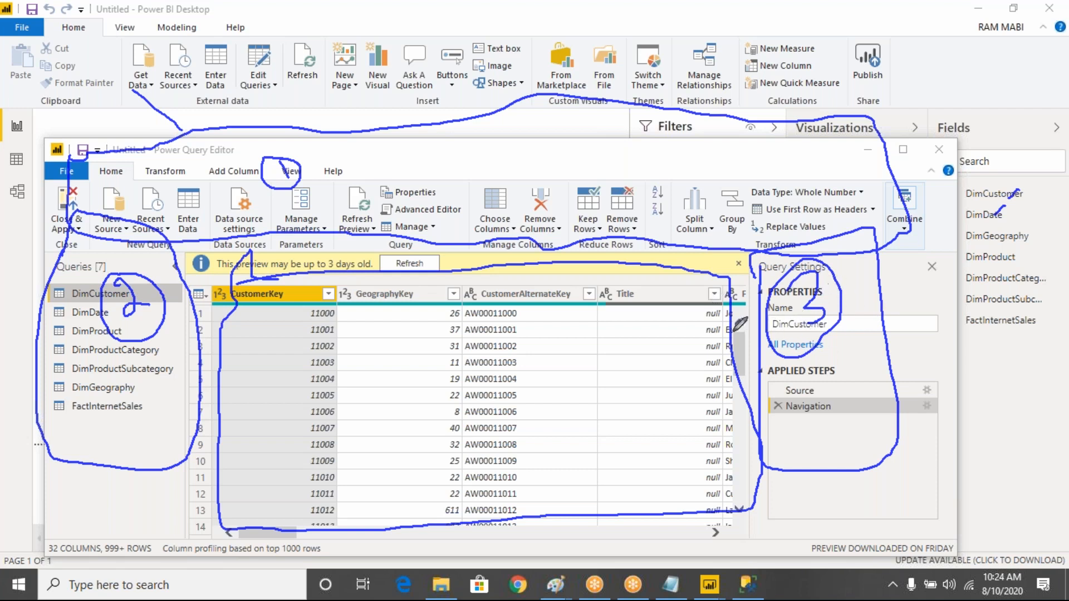
pyautogui.moveTo(373, 349)
pyautogui.mouseDown()
pyautogui.moveTo(397, 367)
pyautogui.moveTo(400, 395)
pyautogui.mouseUp()
pyautogui.moveTo(388, 325)
pyautogui.mouseDown()
pyautogui.moveTo(456, 384)
pyautogui.moveTo(381, 332)
pyautogui.mouseUp()
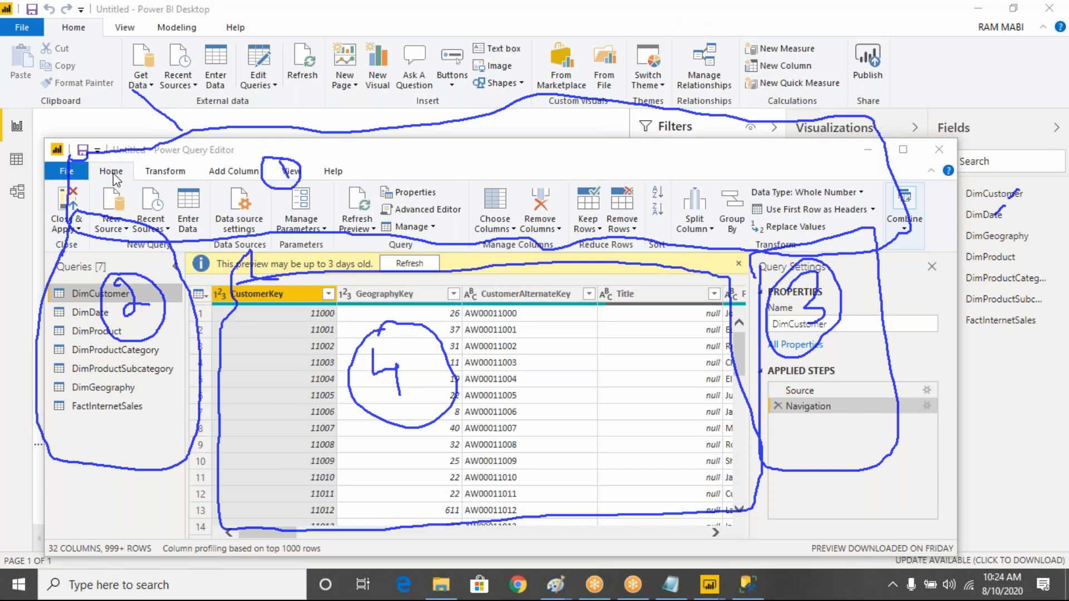
# Step: Look through the editor's Transform, Add Column, View and Help commands, and return to the Home commands
pyautogui.click(166, 171)
pyautogui.click(230, 172)
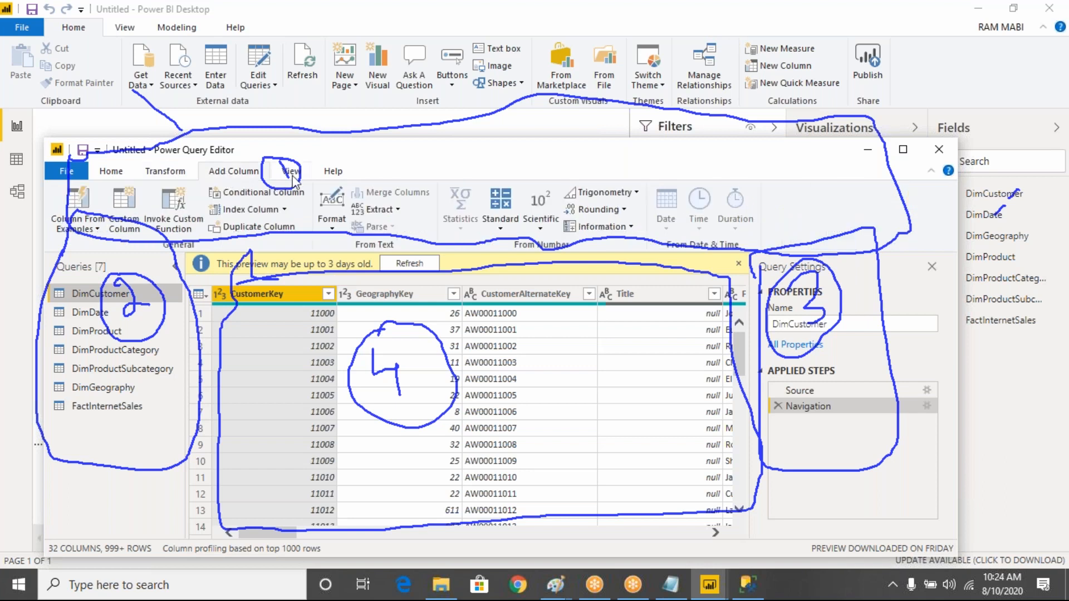
pyautogui.click(293, 173)
pyautogui.click(340, 174)
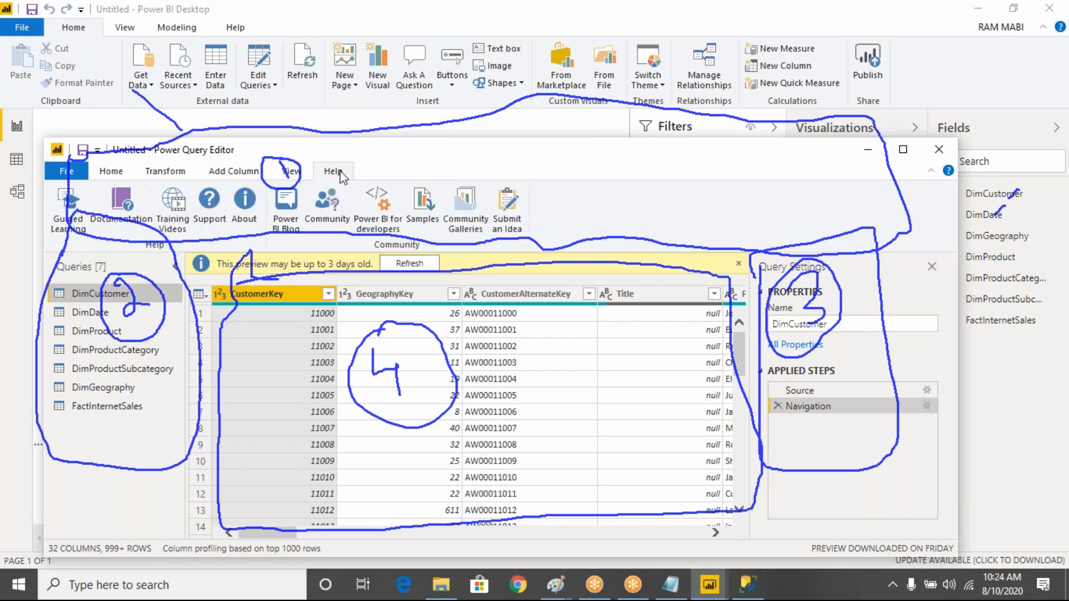
pyautogui.click(112, 172)
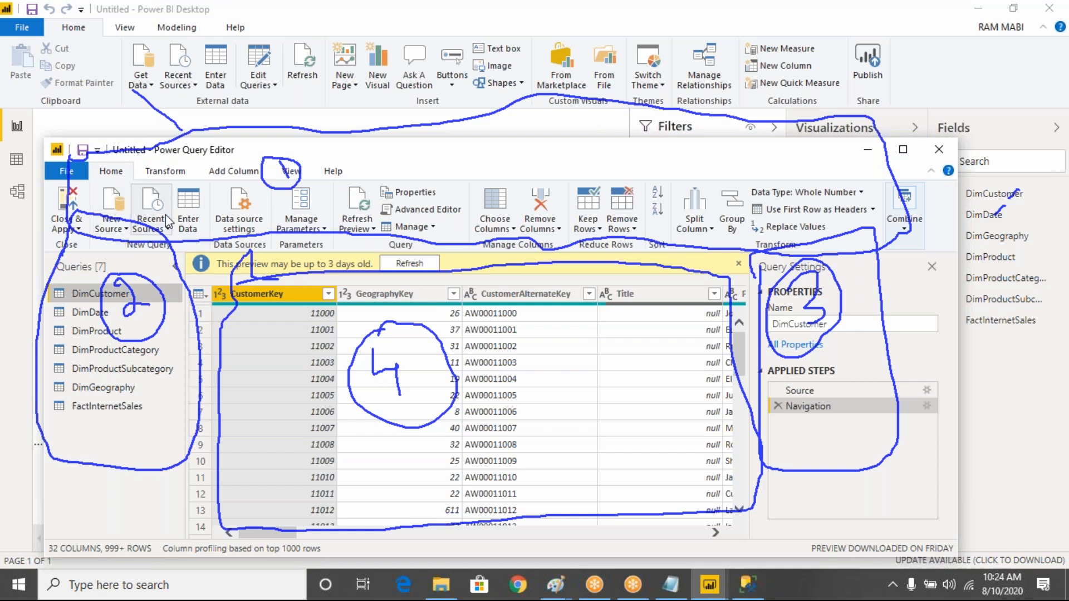
# Step: Return to the Home commands, clear the pen annotations and move the Power Query Editor window higher over the report
pyautogui.click(164, 173)
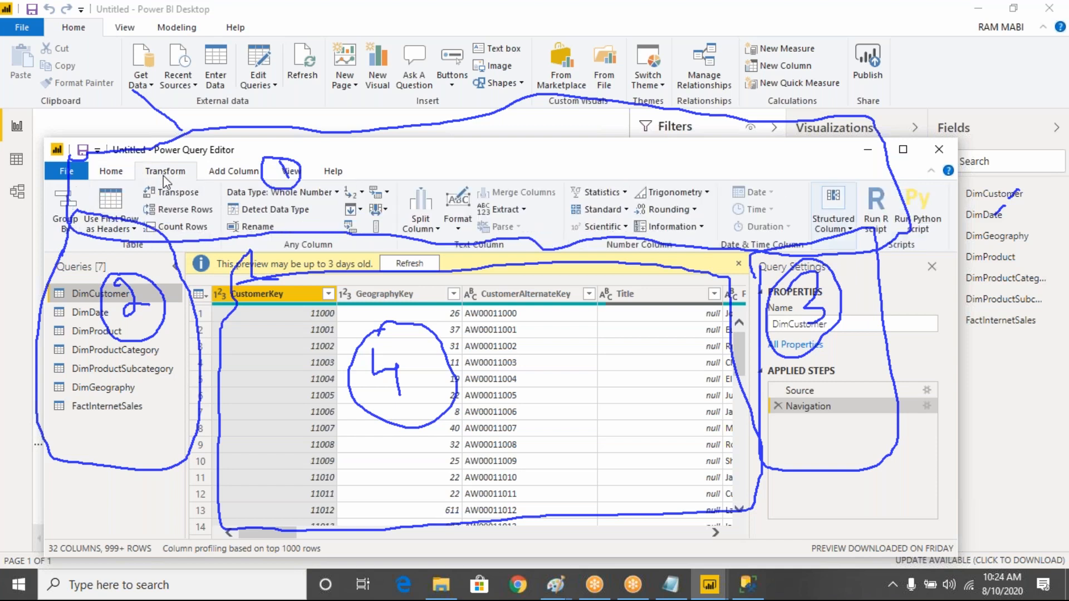
pyautogui.click(99, 176)
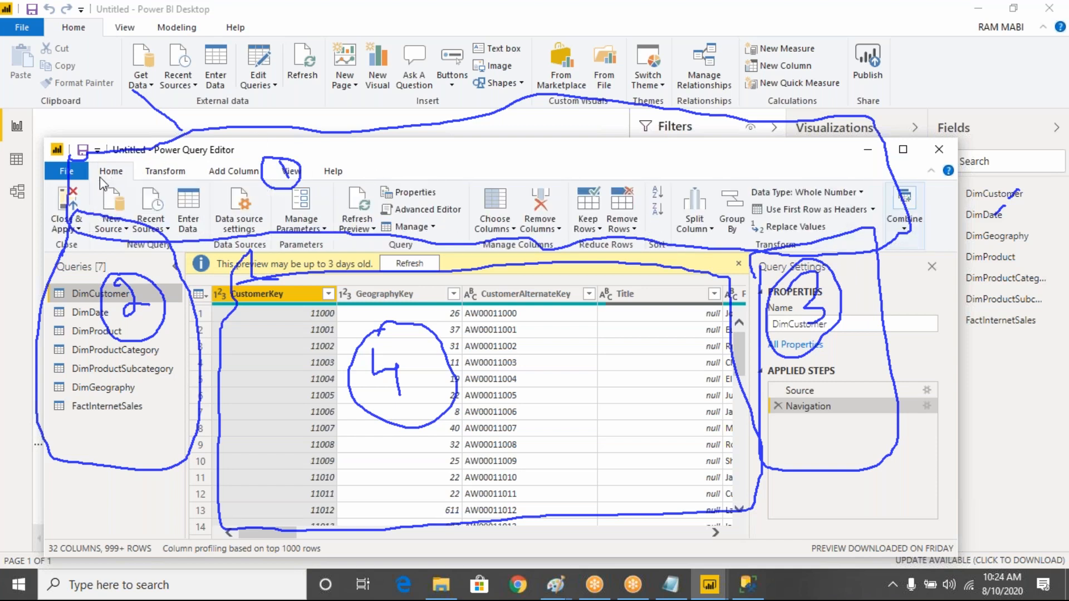
pyautogui.click(671, 14)
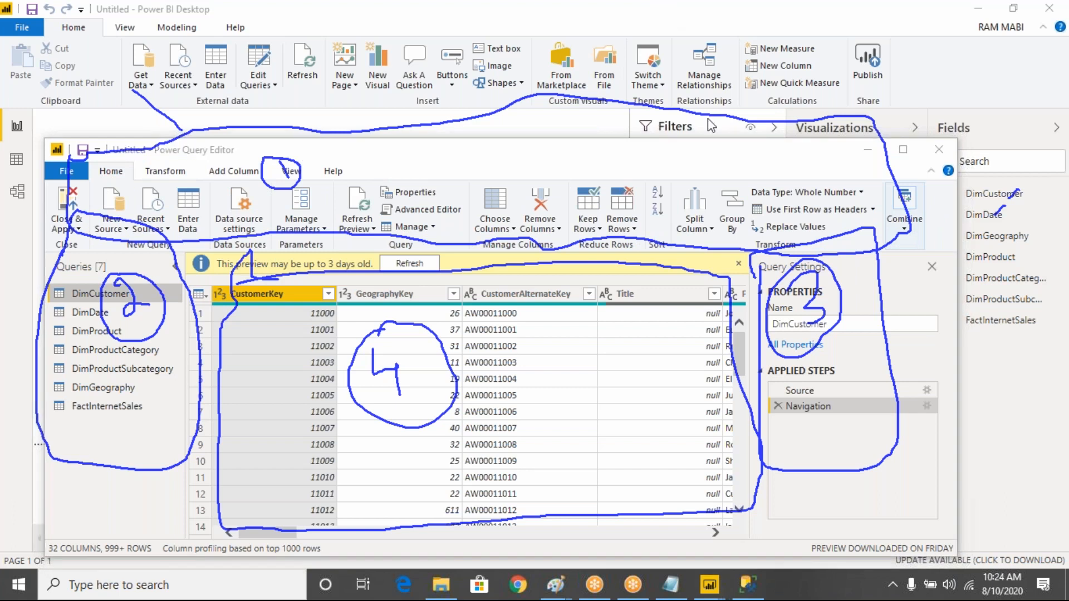
pyautogui.moveTo(452, 147)
pyautogui.mouseDown()
pyautogui.moveTo(581, 66)
pyautogui.moveTo(559, 71)
pyautogui.mouseUp()
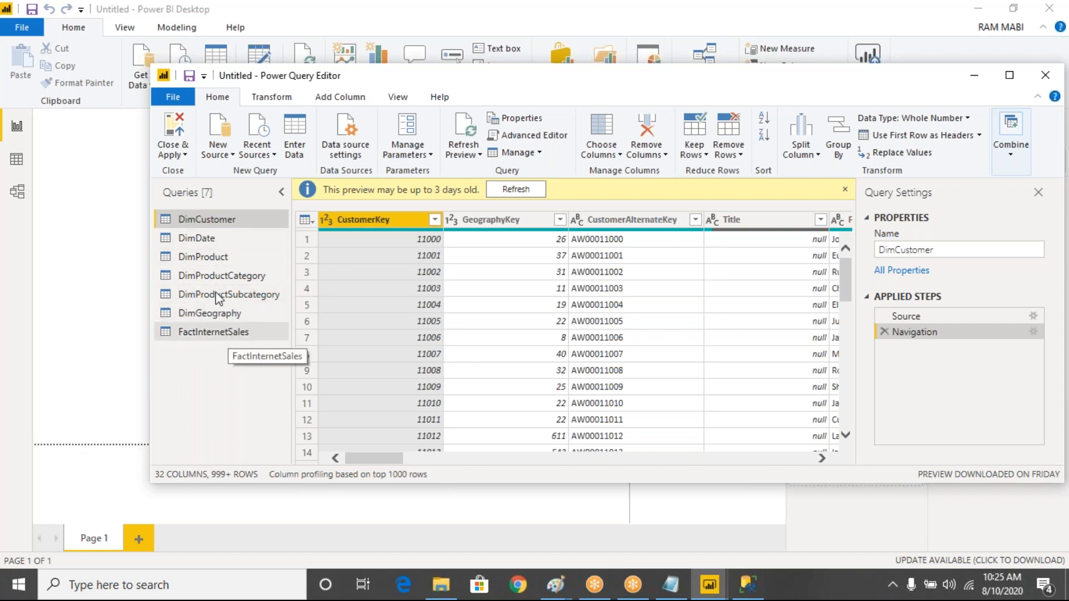
# Step: Move the DimCustomer query into a new group named Dimensions
pyautogui.rightClick(234, 224)
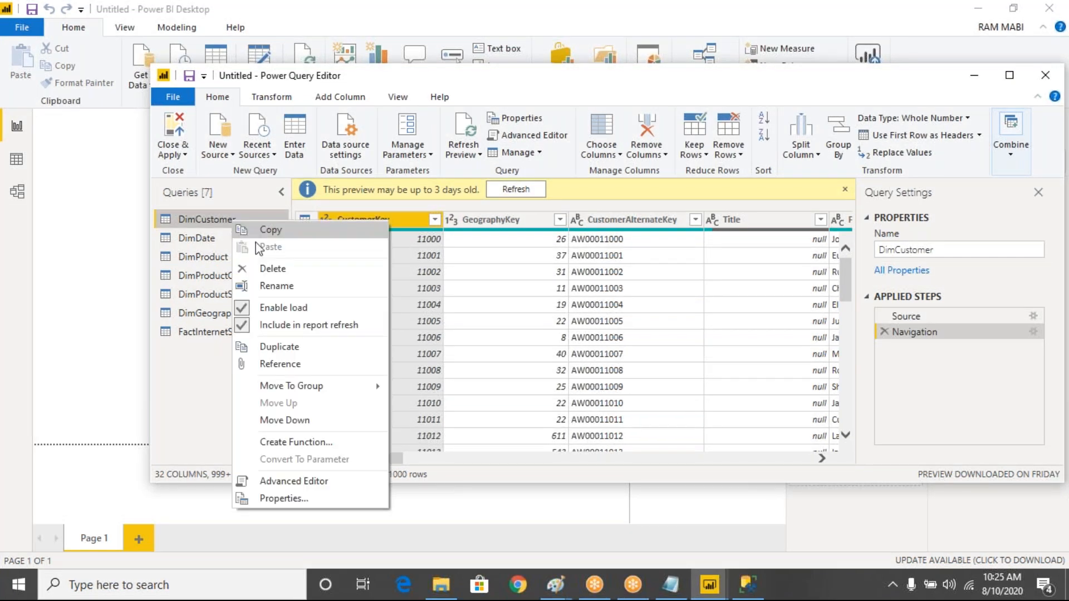
pyautogui.moveTo(349, 384)
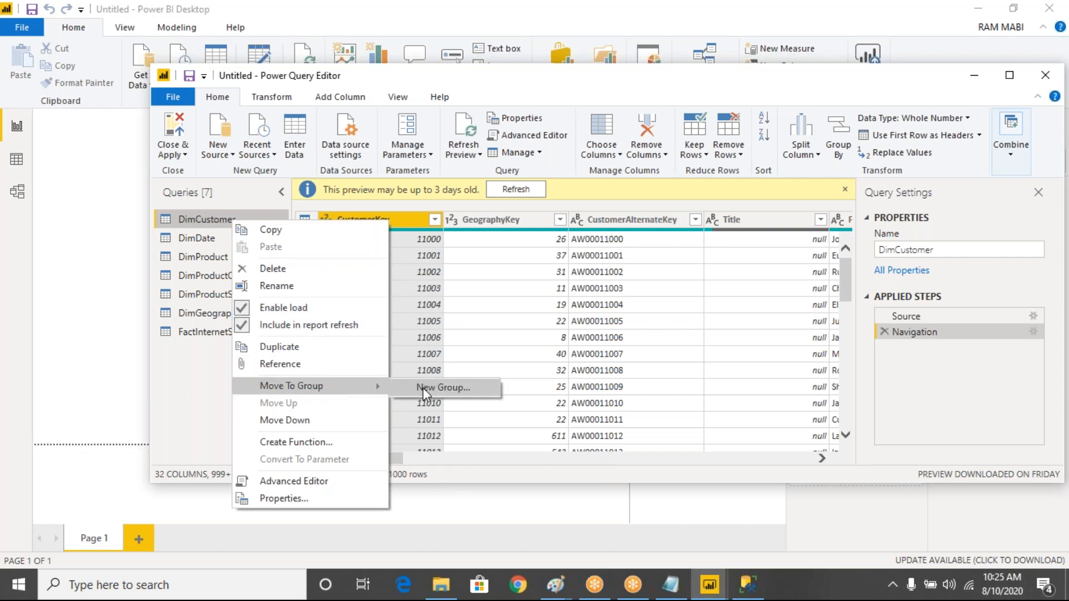
pyautogui.click(423, 387)
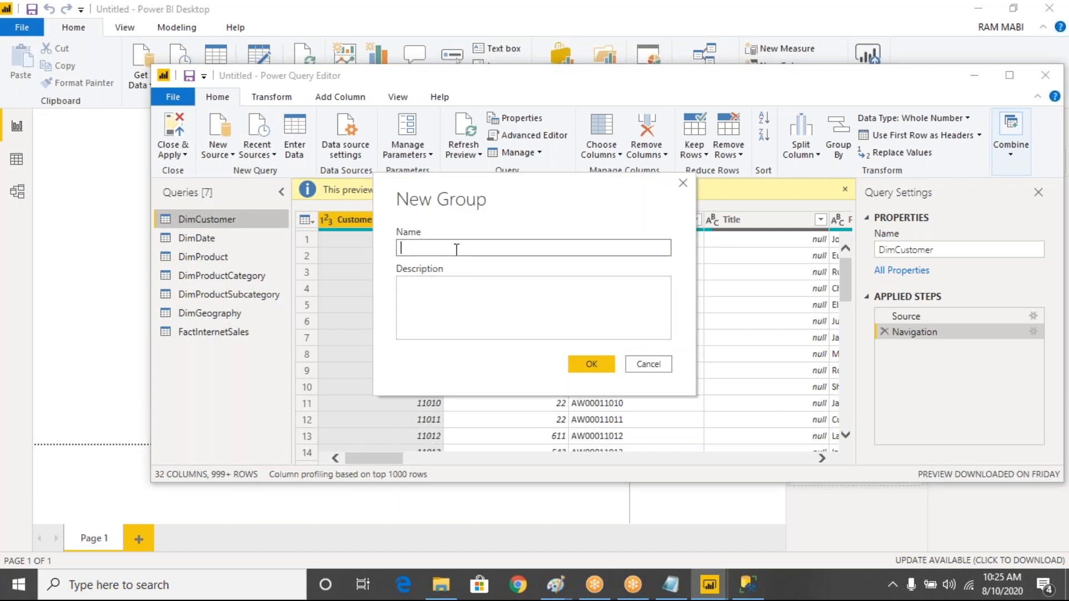
pyautogui.write('Dimensions')
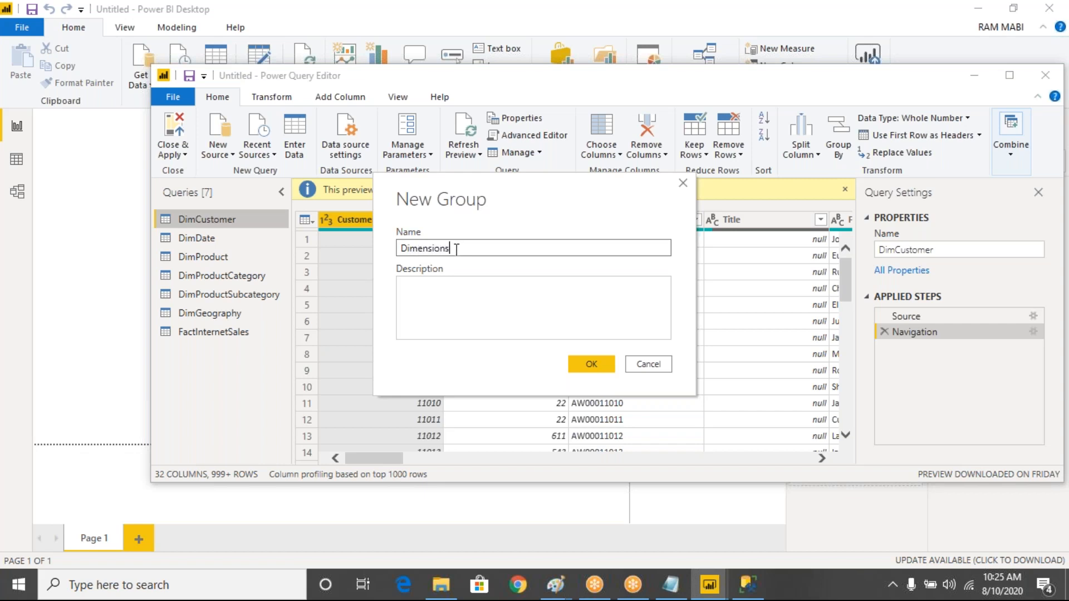
pyautogui.click(591, 364)
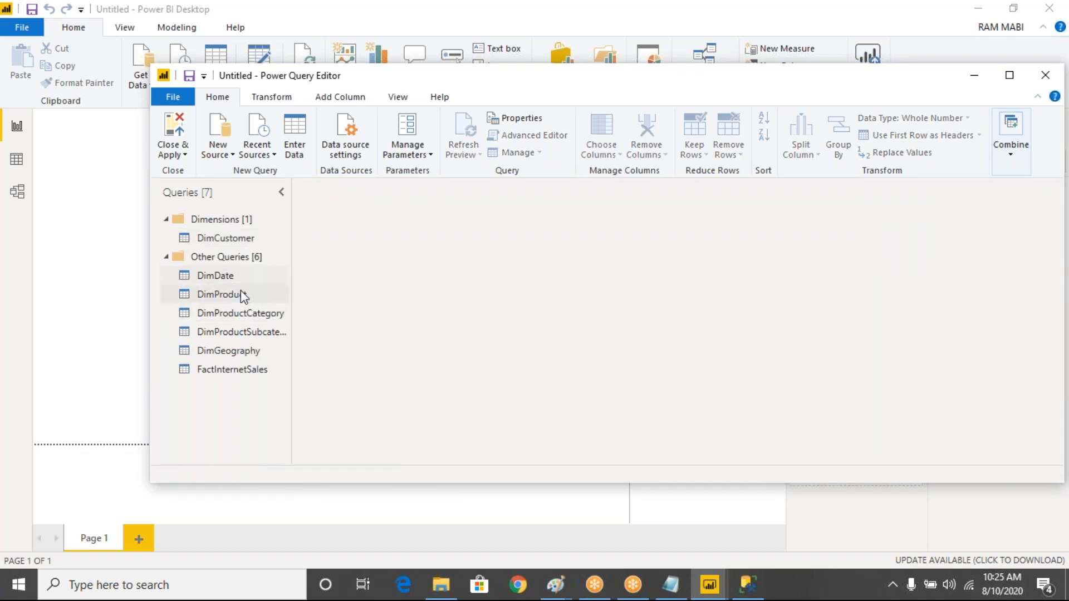
# Step: Move DimDate, DimProduct, DimProductCategory, DimProductSubcategory and DimGeography into the Dimensions group and collapse that group
pyautogui.click(231, 279)
pyautogui.click(239, 297)
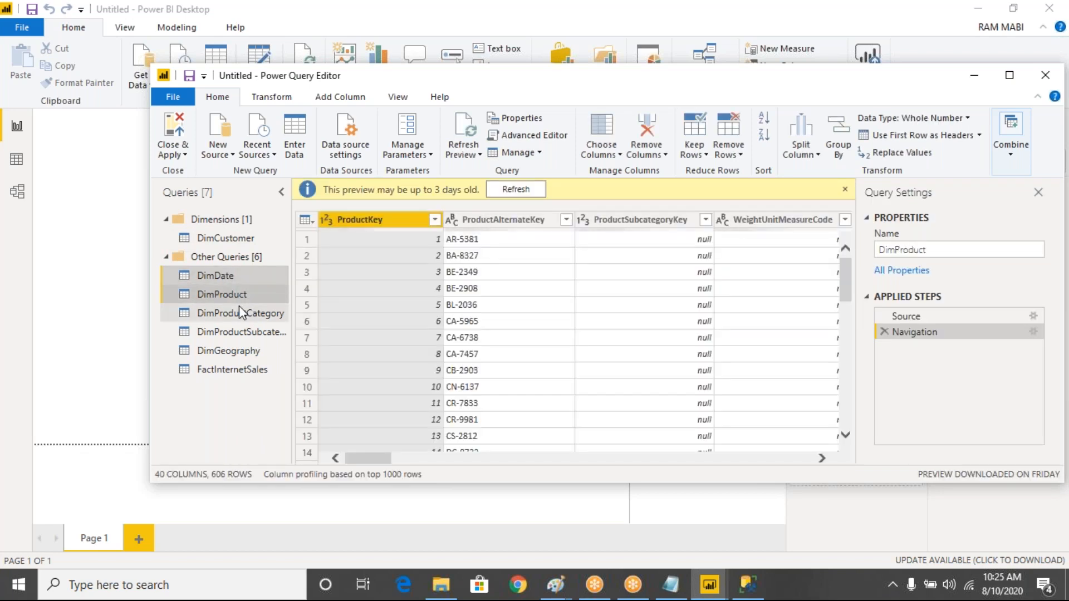
pyautogui.keyDown('ctrl'); pyautogui.click(233, 311); pyautogui.keyUp('ctrl')
pyautogui.keyDown('ctrl'); pyautogui.click(249, 331); pyautogui.keyUp('ctrl')
pyautogui.keyDown('ctrl'); pyautogui.click(249, 352); pyautogui.keyUp('ctrl')
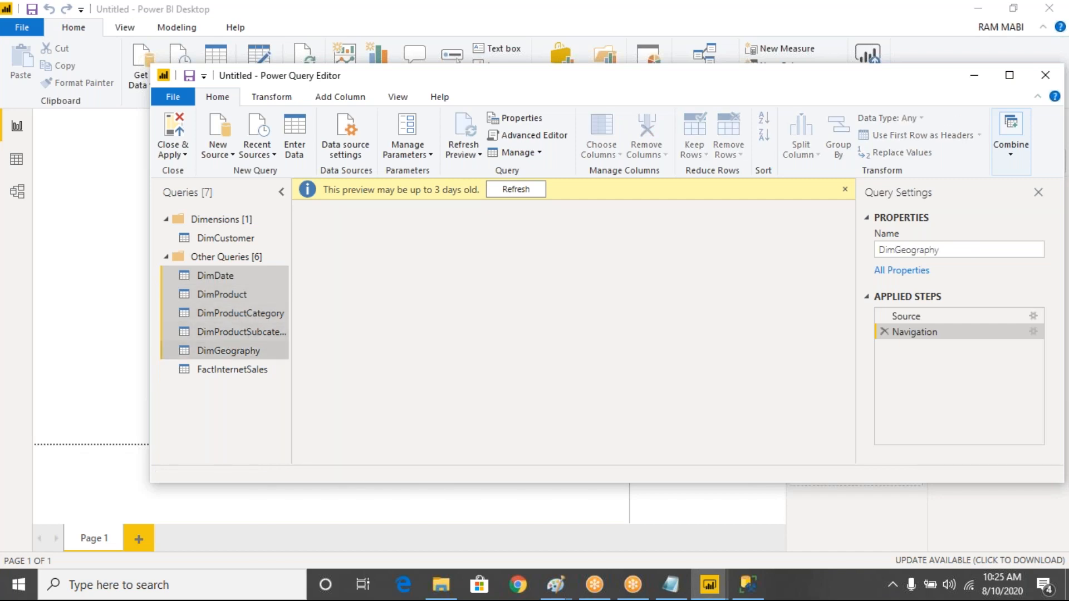
pyautogui.rightClick(250, 351)
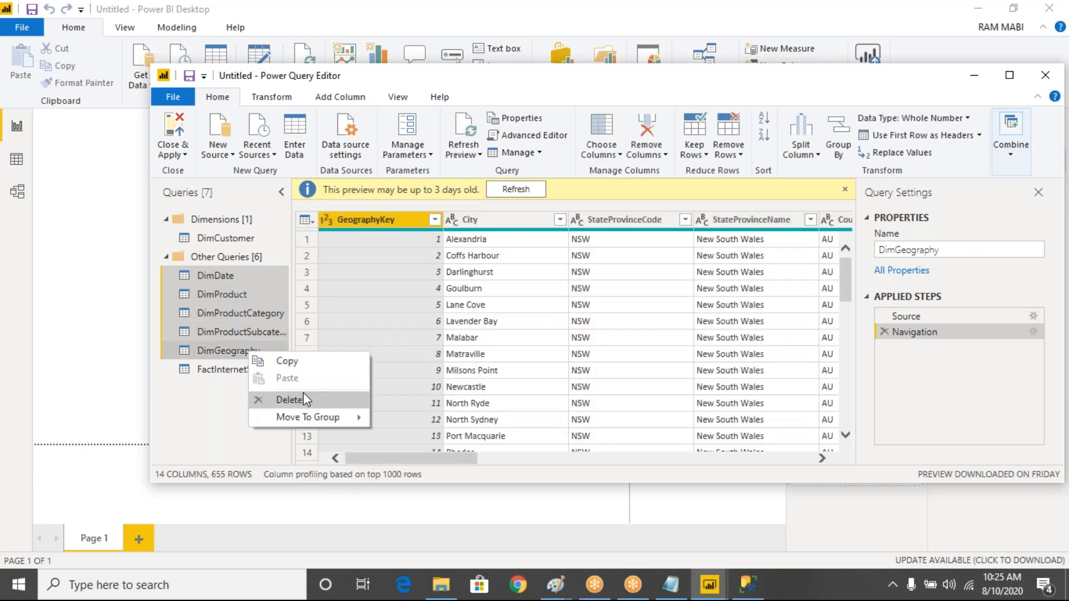
pyautogui.moveTo(339, 415)
pyautogui.click(408, 421)
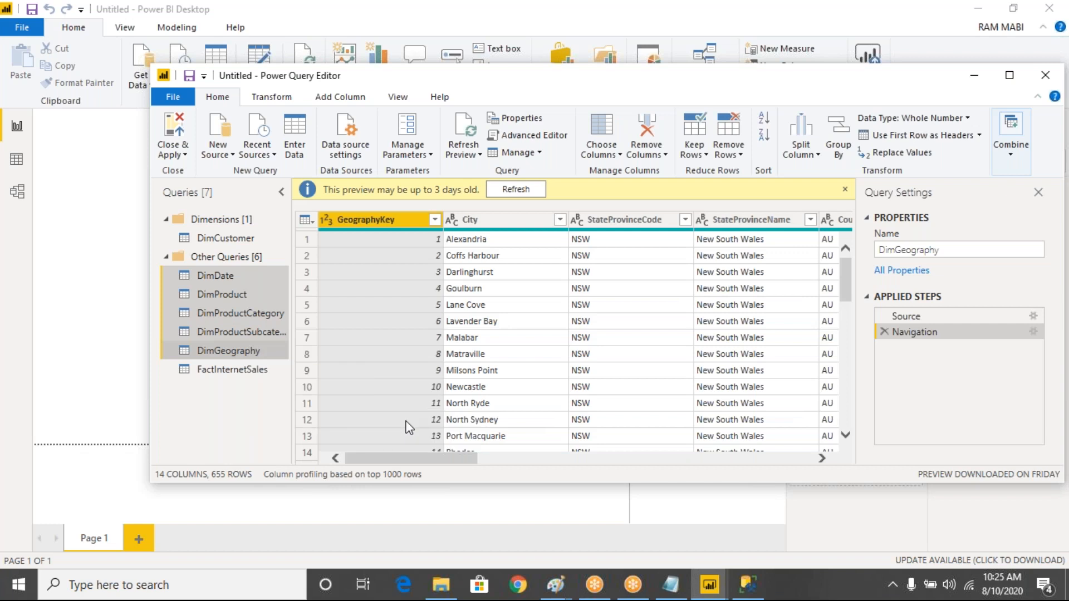
pyautogui.click(167, 221)
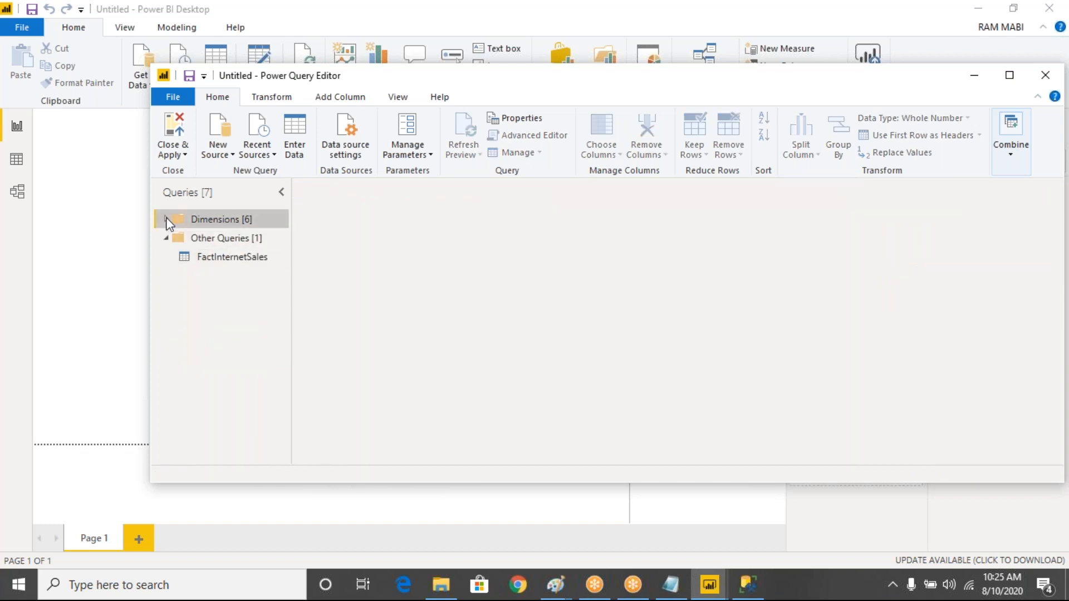
# Step: Move the FactInternetSales query into a new group named FactMeasures
pyautogui.click(219, 258)
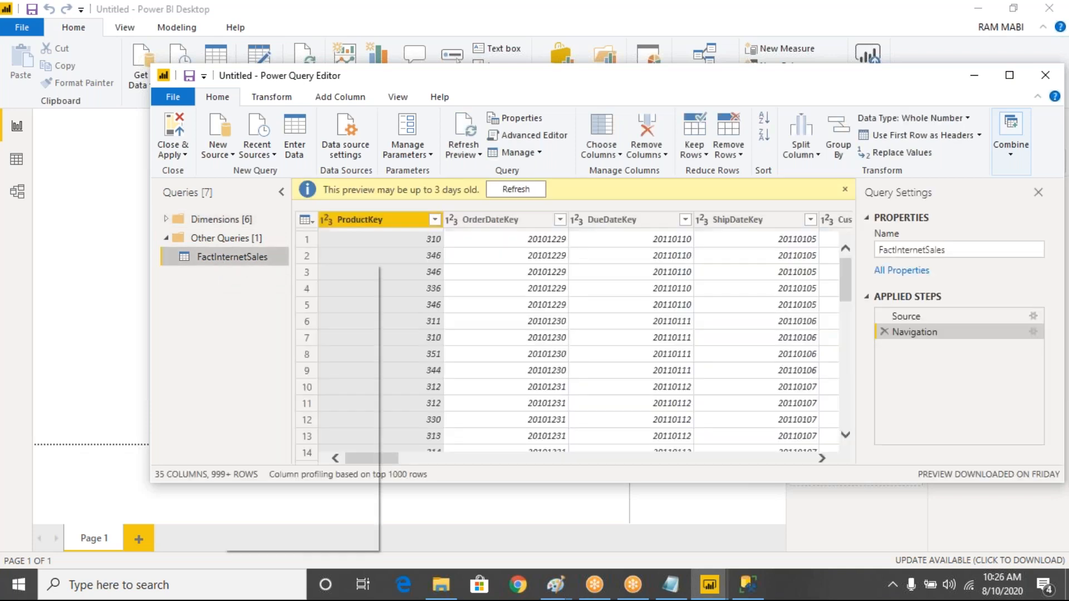
pyautogui.rightClick(221, 259)
pyautogui.moveTo(329, 431)
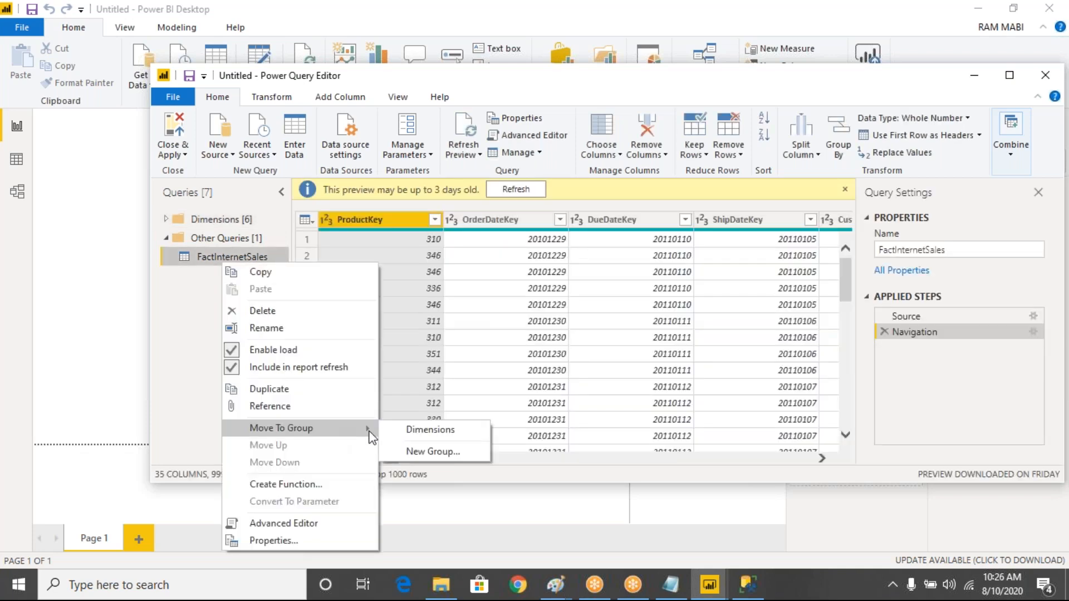
pyautogui.click(420, 450)
pyautogui.write('FactM')
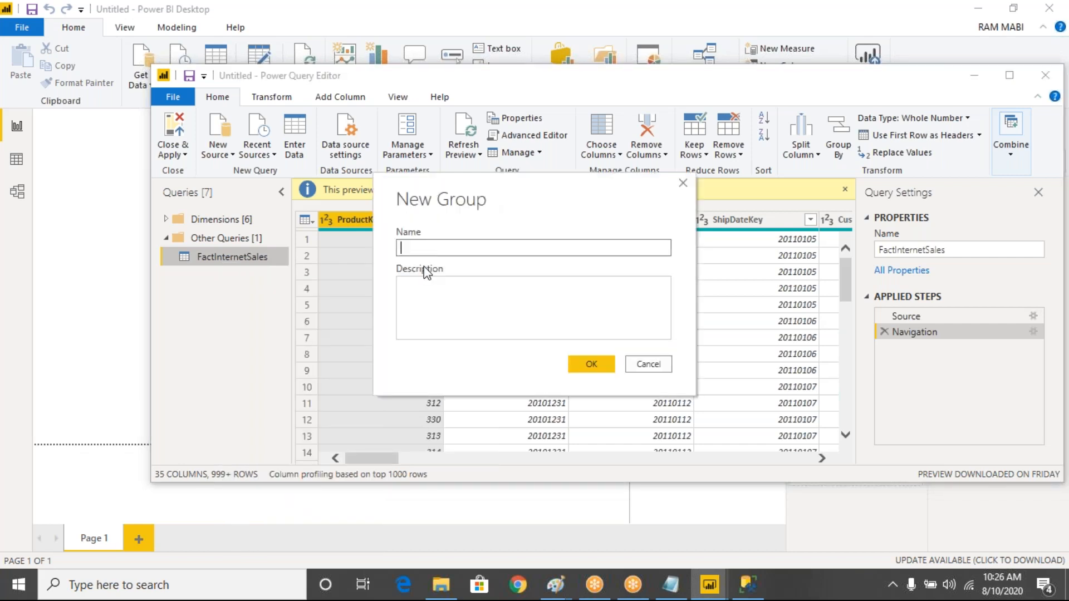
pyautogui.write('easures')
pyautogui.press('Tab')
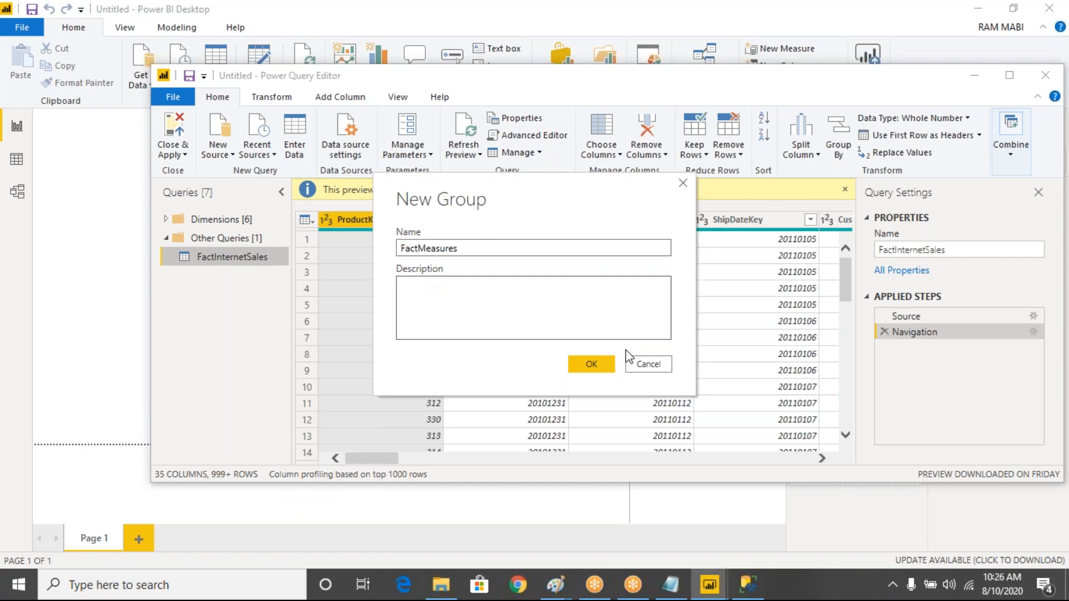
pyautogui.click(601, 365)
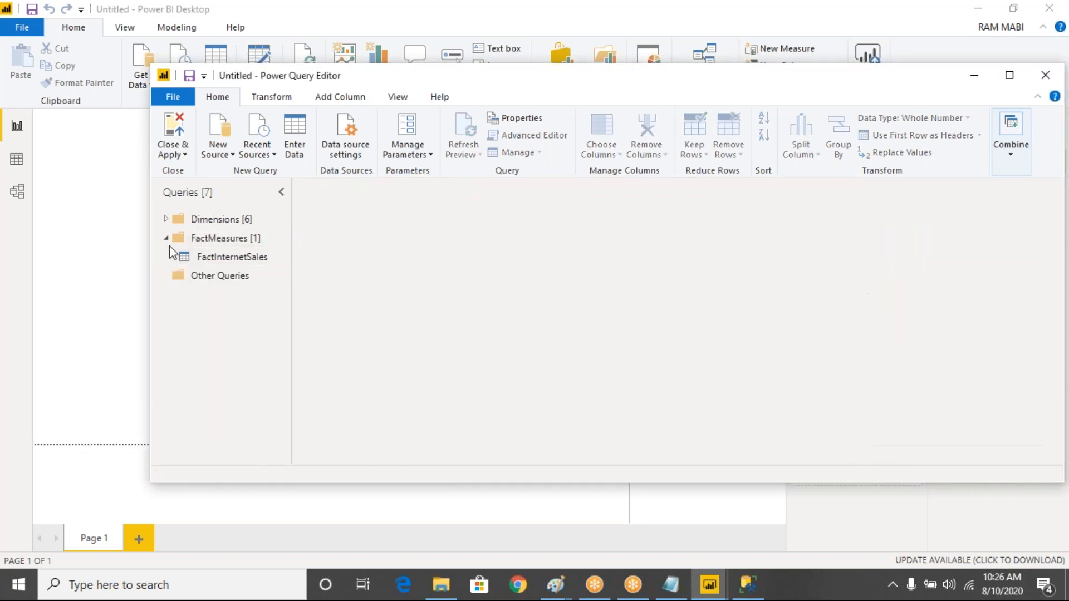
# Step: Review the queries in the Dimensions and FactMeasures groups, preview FactInternetSales, and leave both groups expanded
pyautogui.click(166, 239)
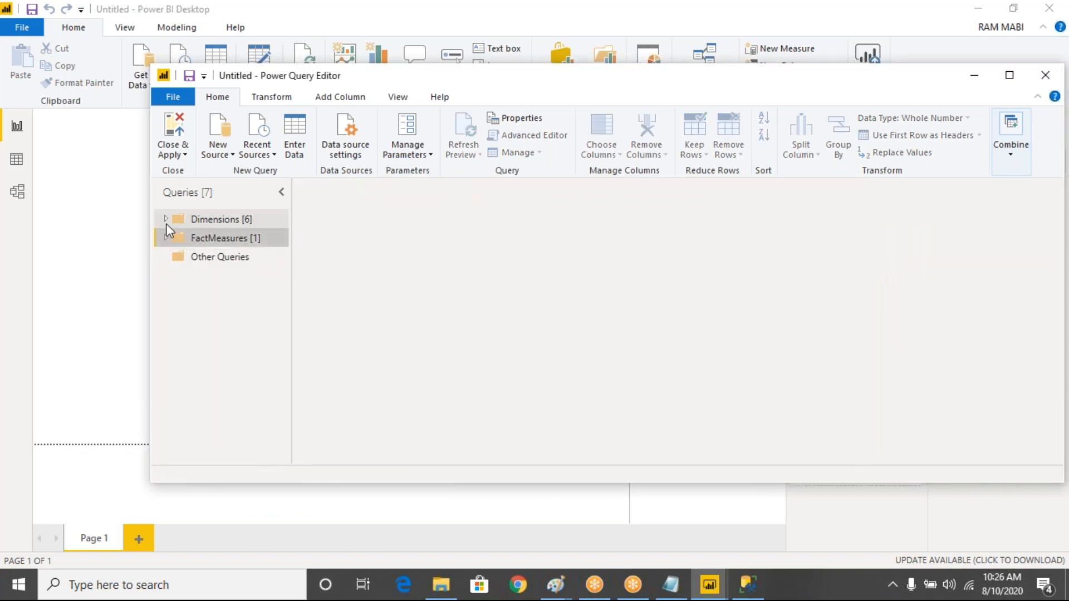
pyautogui.click(166, 219)
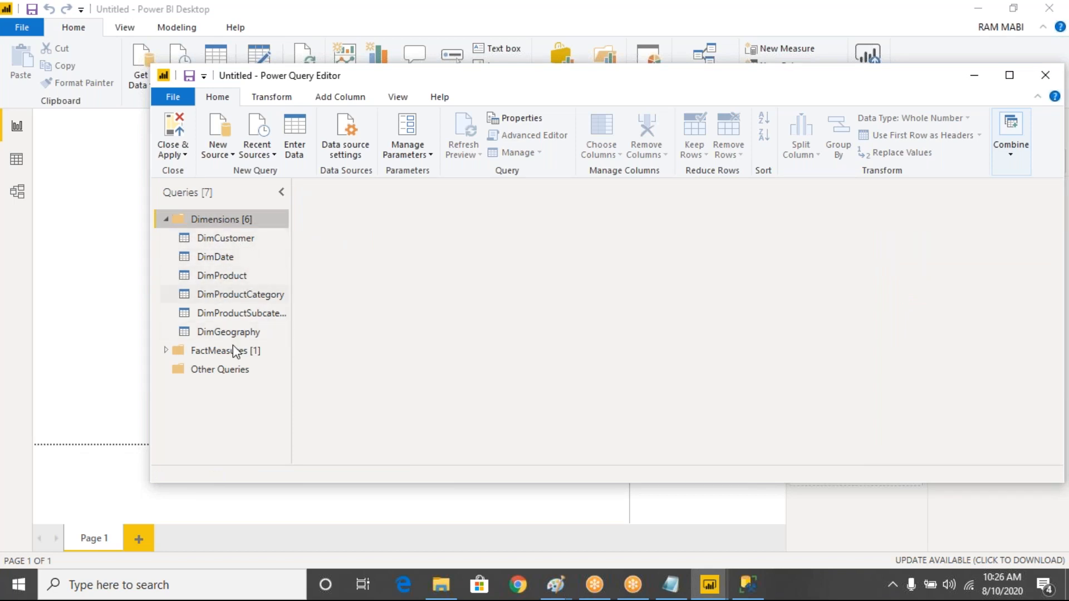
pyautogui.click(166, 221)
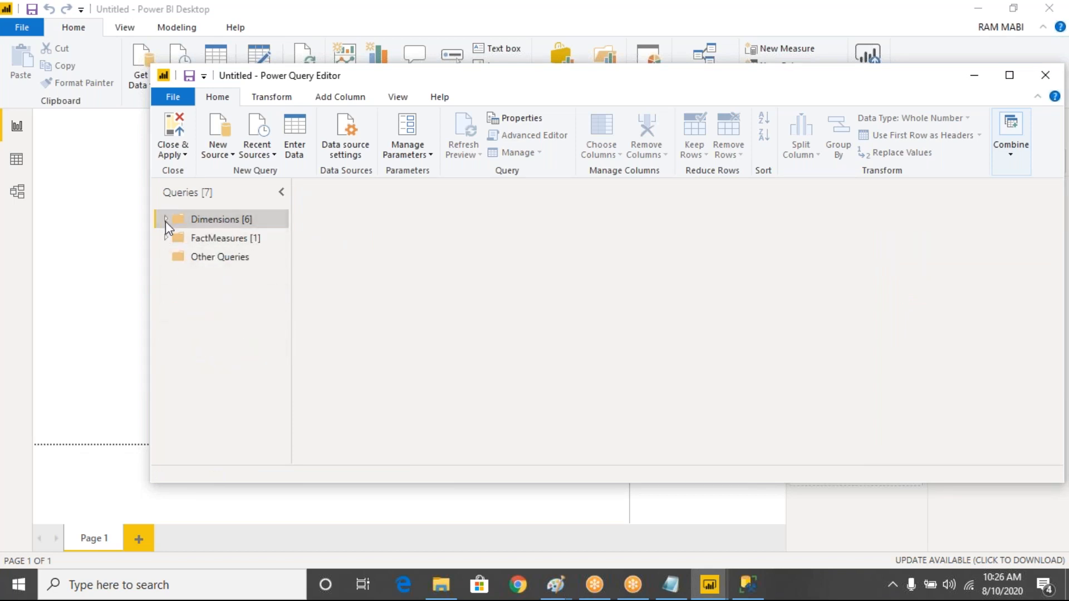
pyautogui.click(167, 237)
pyautogui.click(207, 257)
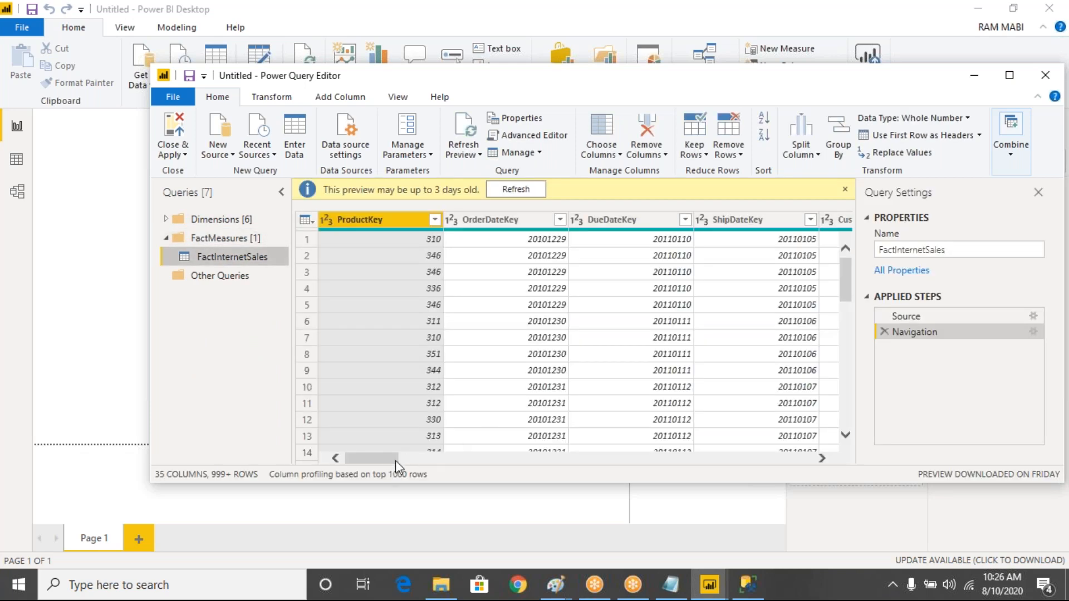
pyautogui.moveTo(390, 468)
pyautogui.mouseDown()
pyautogui.moveTo(501, 470)
pyautogui.moveTo(384, 459)
pyautogui.mouseUp()
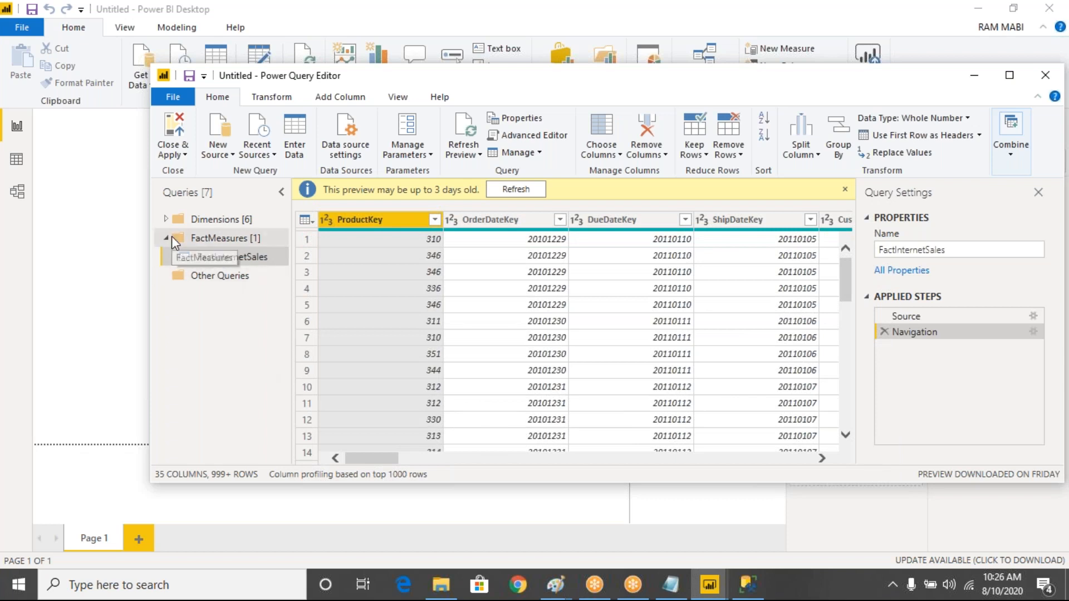
pyautogui.click(172, 236)
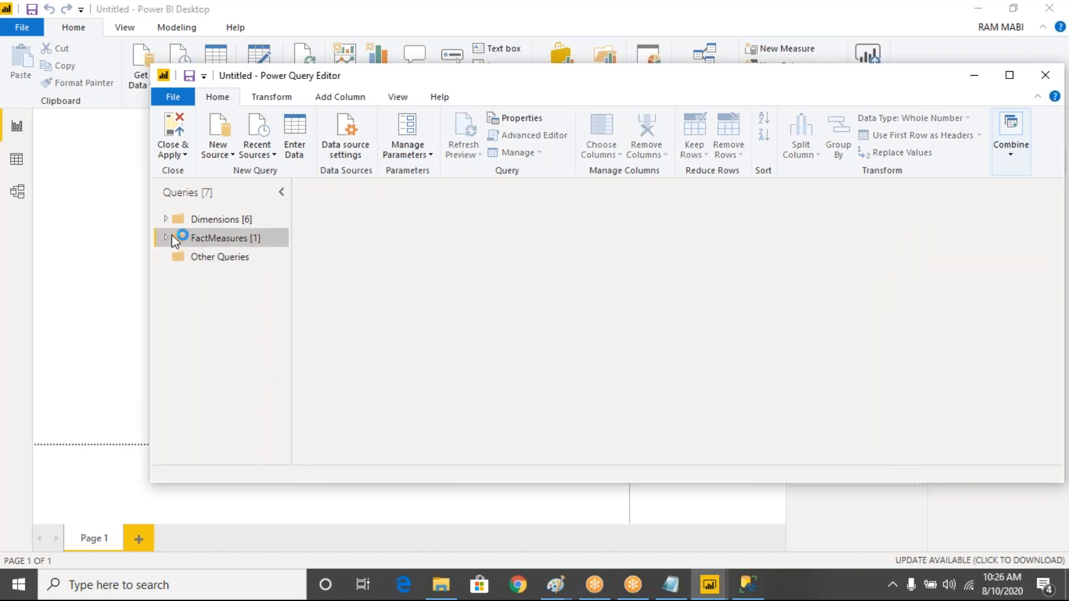
pyautogui.click(166, 219)
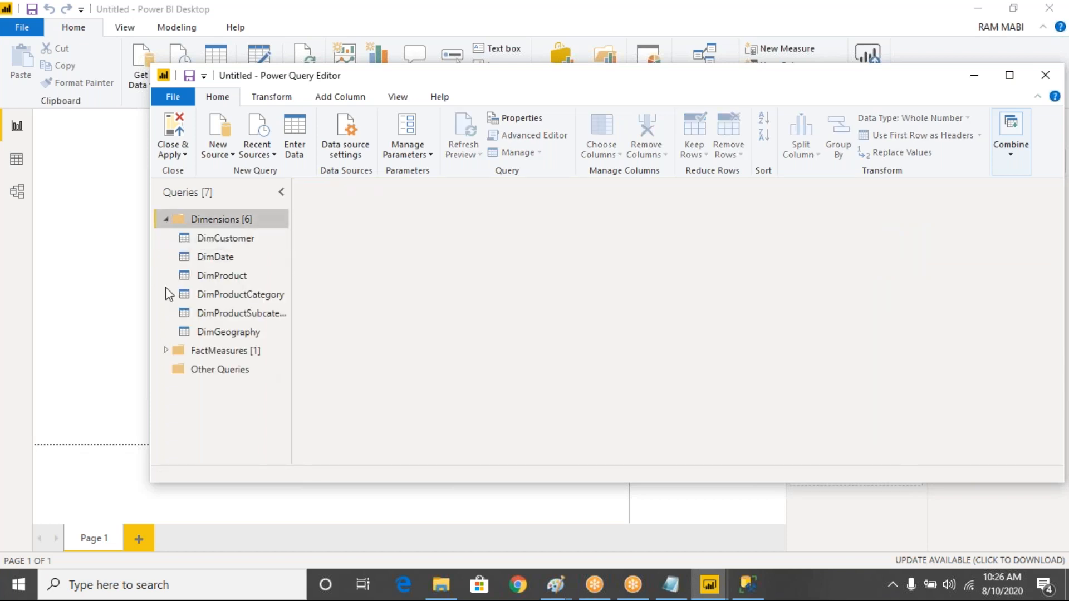
pyautogui.click(167, 351)
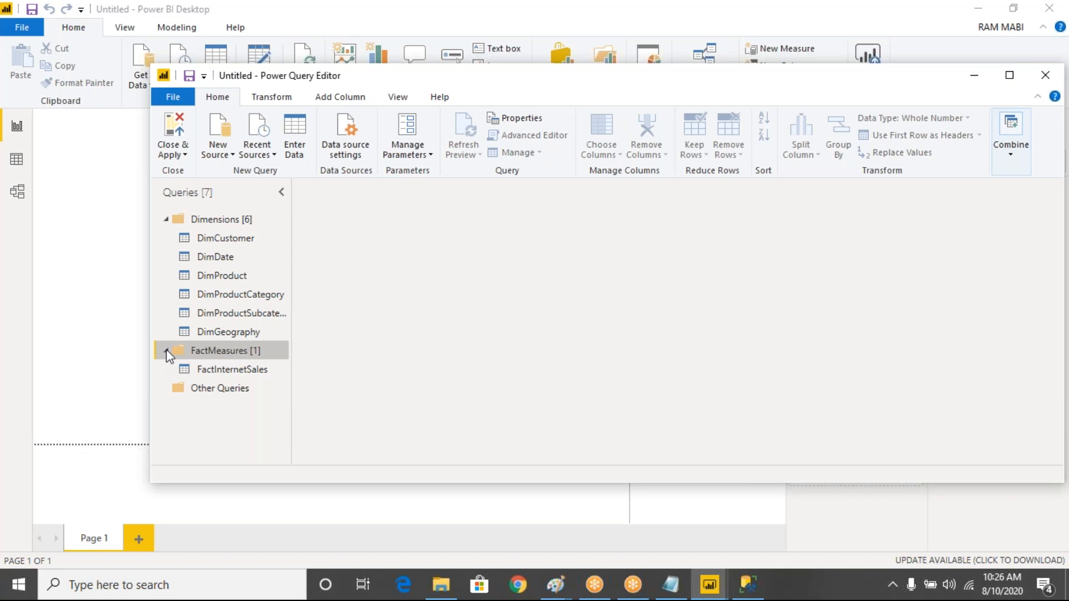
# Step: Open the DimCustomer query in the Advanced Editor and examine its complete M code from let to dbo_DimCustomer
pyautogui.click(227, 238)
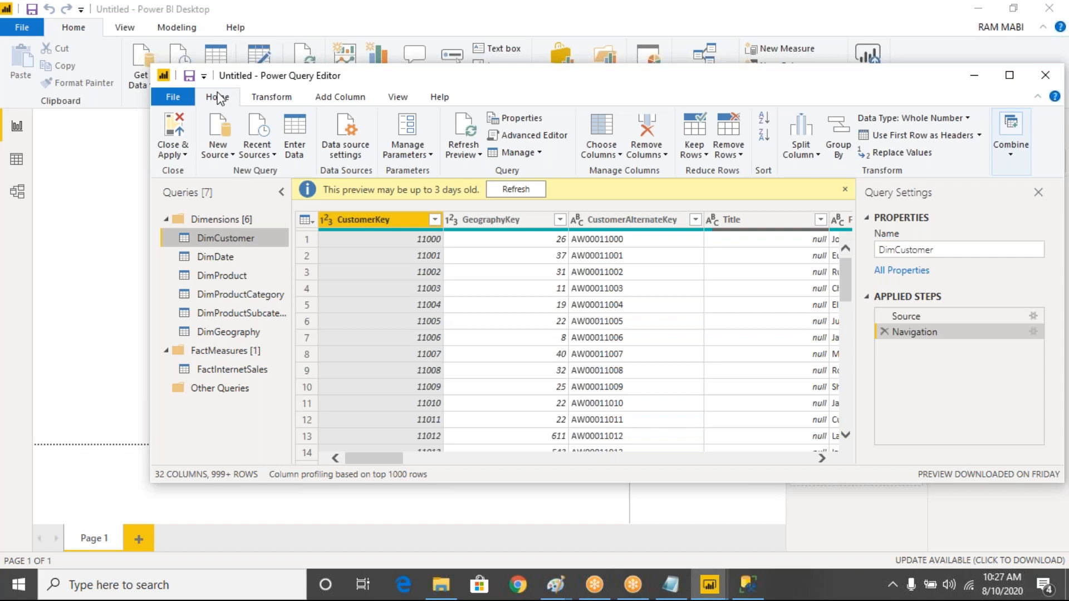
pyautogui.click(514, 137)
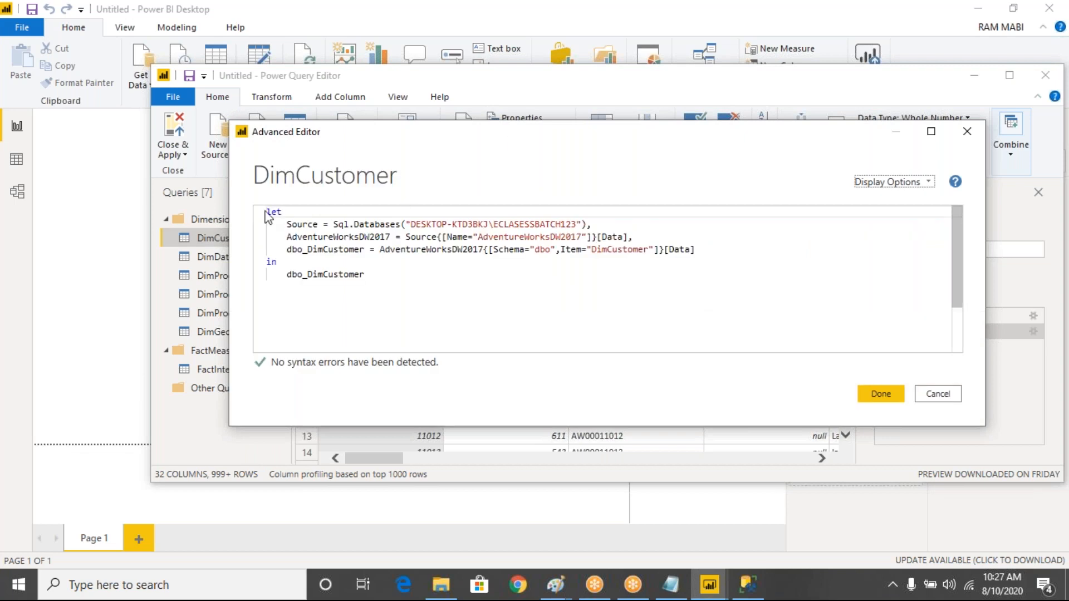
pyautogui.moveTo(270, 211); pyautogui.dragTo(374, 287)
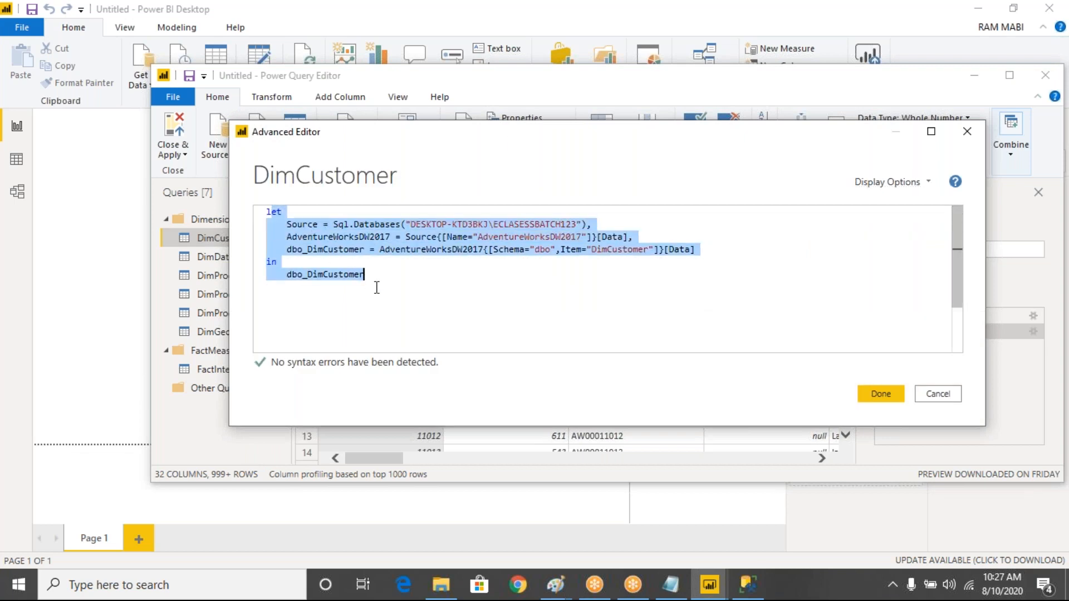
pyautogui.click(388, 289)
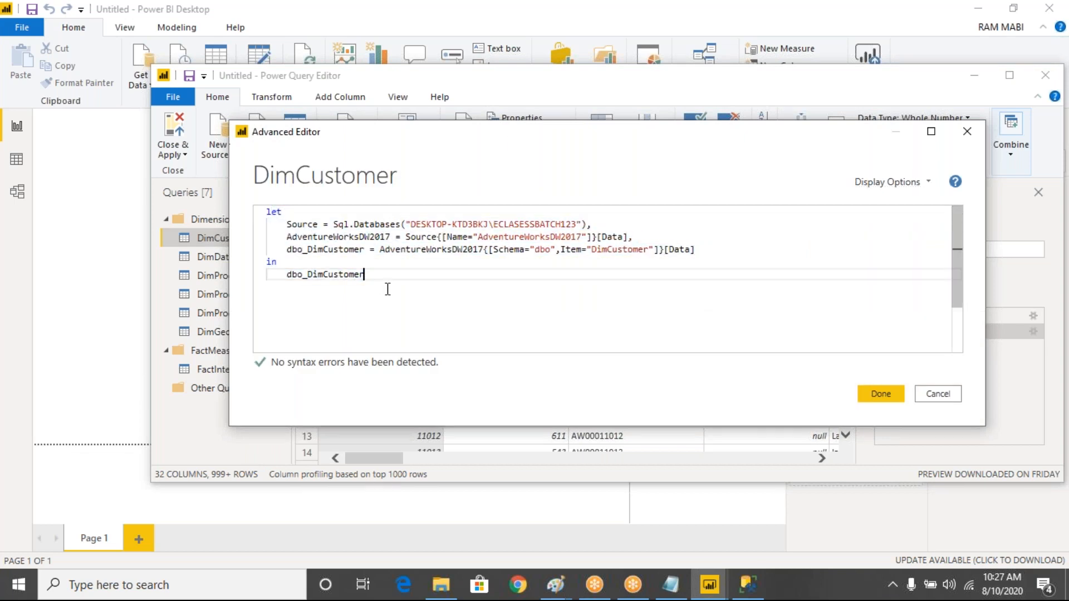
# Step: Outline the DimCustomer code with the annotation pen, label it as M language, and clear the markings
pyautogui.click(678, 15)
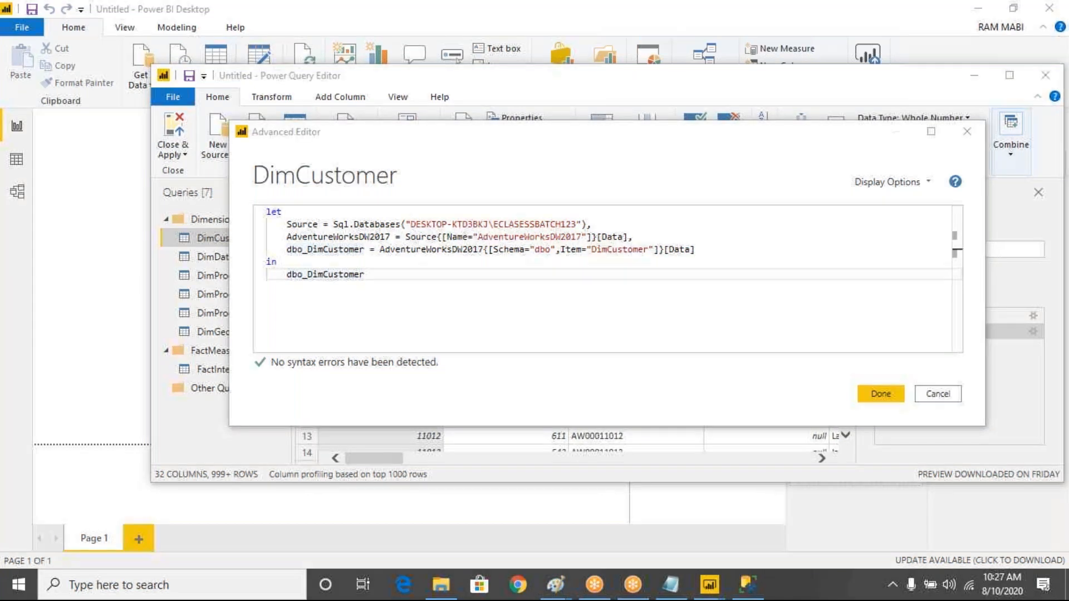
pyautogui.moveTo(258, 196)
pyautogui.mouseDown()
pyautogui.moveTo(724, 190)
pyautogui.moveTo(719, 287)
pyautogui.moveTo(279, 306)
pyautogui.moveTo(257, 196)
pyautogui.mouseUp()
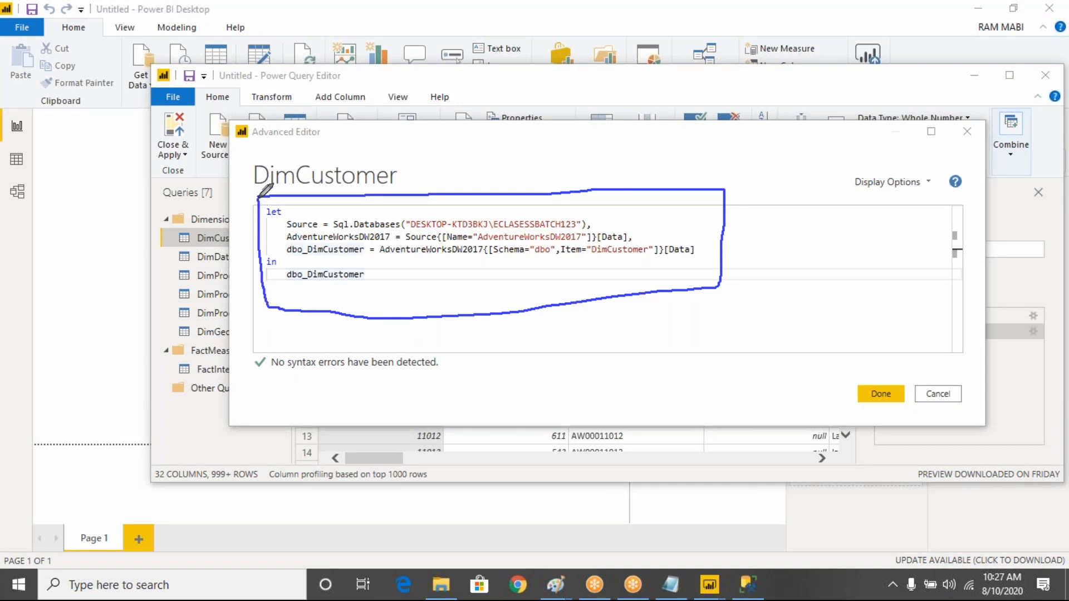
pyautogui.moveTo(478, 196)
pyautogui.mouseDown()
pyautogui.moveTo(512, 144)
pyautogui.moveTo(523, 158)
pyautogui.moveTo(548, 157)
pyautogui.moveTo(558, 135)
pyautogui.moveTo(565, 143)
pyautogui.mouseUp()
pyautogui.moveTo(569, 134)
pyautogui.mouseDown()
pyautogui.moveTo(570, 150)
pyautogui.moveTo(584, 132)
pyautogui.moveTo(599, 157)
pyautogui.moveTo(647, 98)
pyautogui.mouseUp()
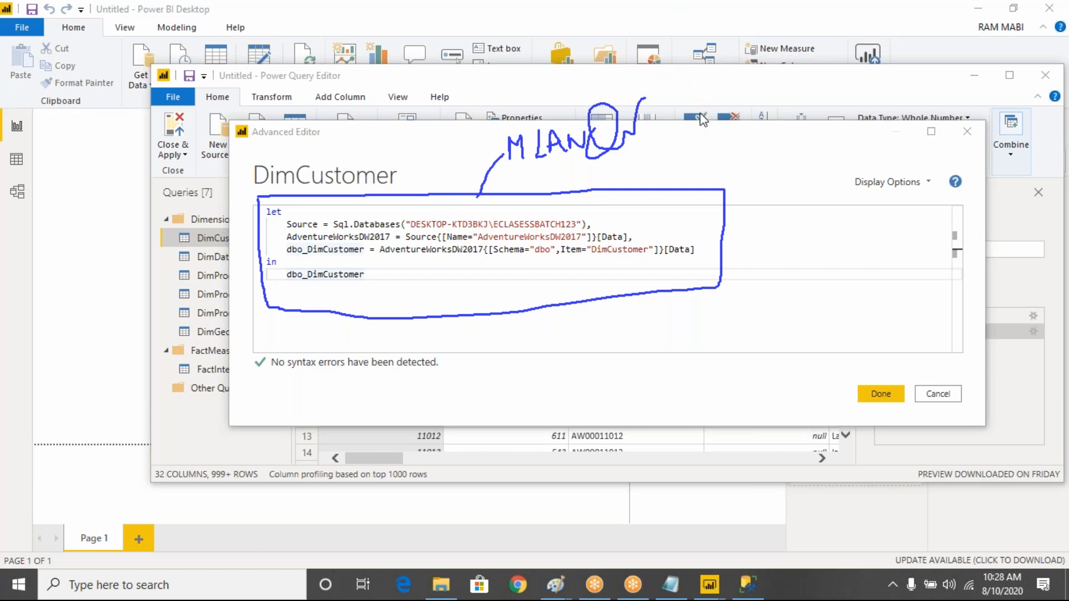
pyautogui.press('Escape')
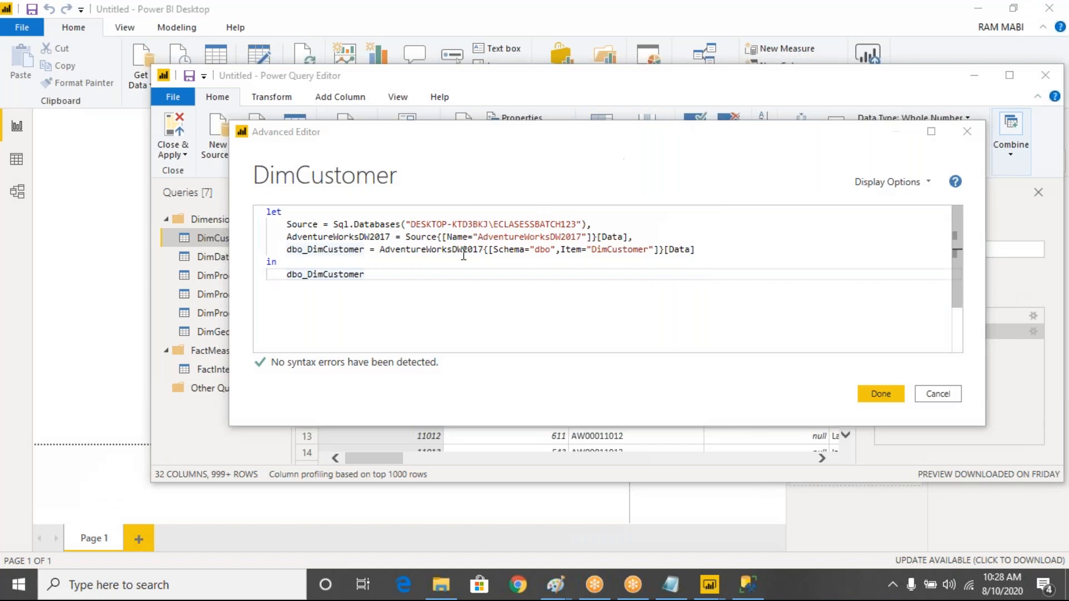
# Step: Examine DimCustomer's M code, highlighting the let keyword, Source expression, server name, database name and table name, and close the Advanced Editor
pyautogui.click(281, 213)
pyautogui.doubleClick(282, 213)
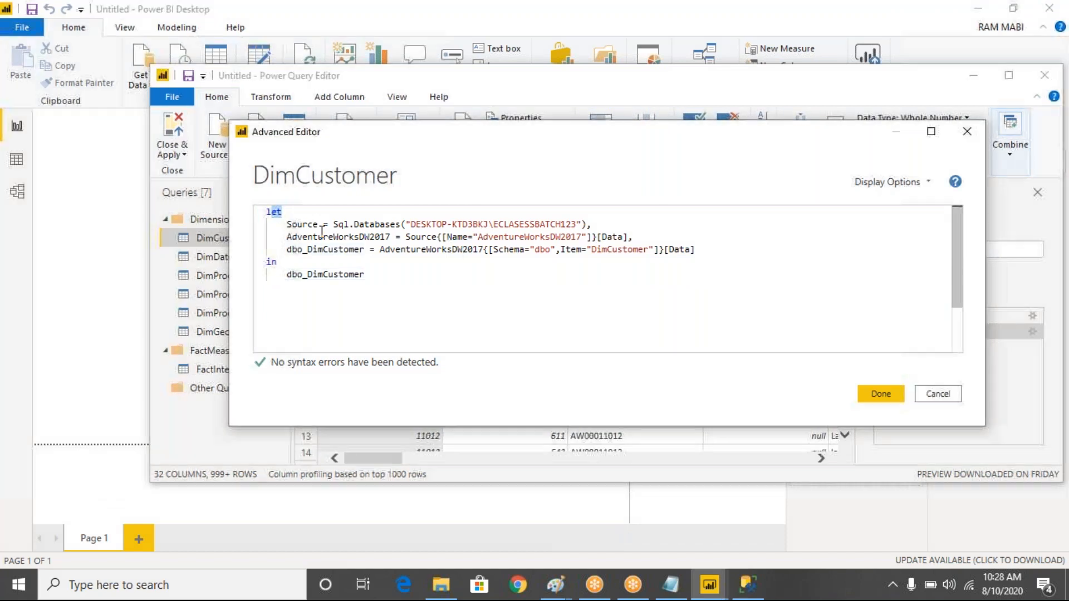
pyautogui.doubleClick(291, 226)
pyautogui.moveTo(333, 225); pyautogui.dragTo(589, 224)
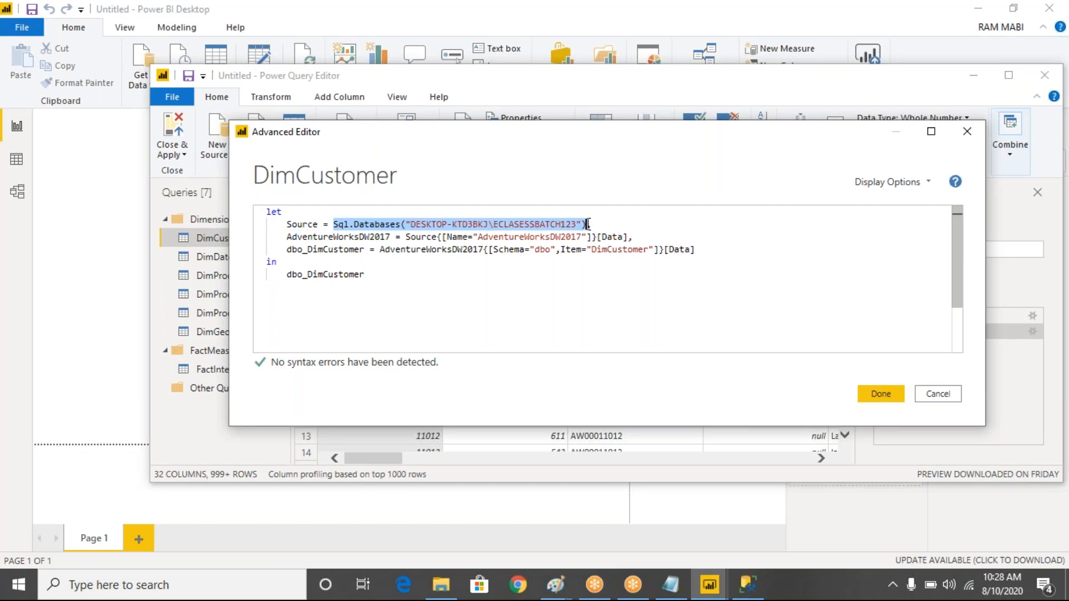
pyautogui.click(588, 225)
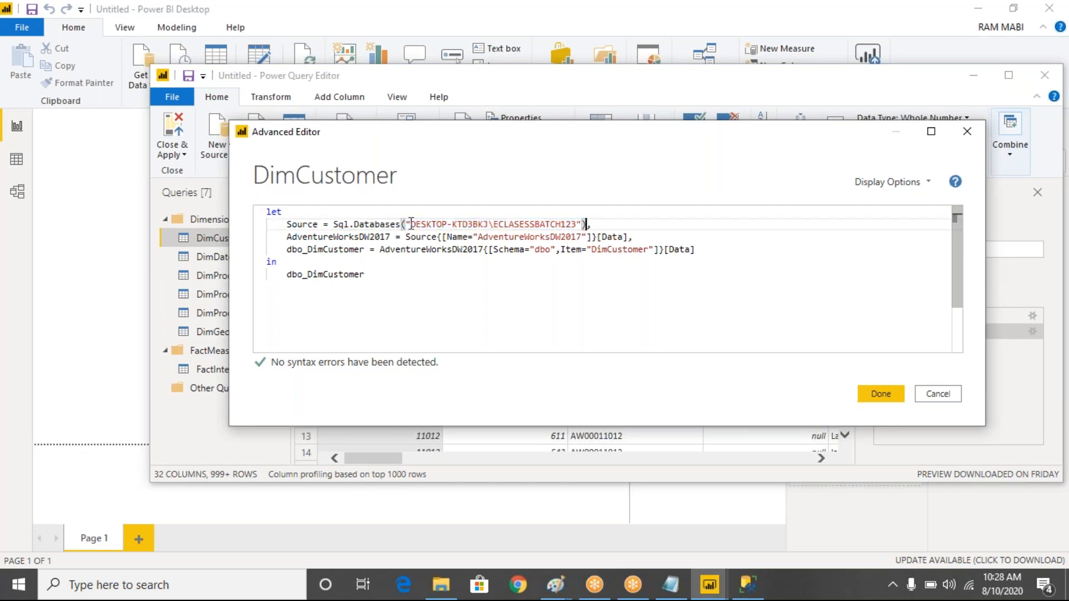
pyautogui.moveTo(411, 225); pyautogui.dragTo(583, 224)
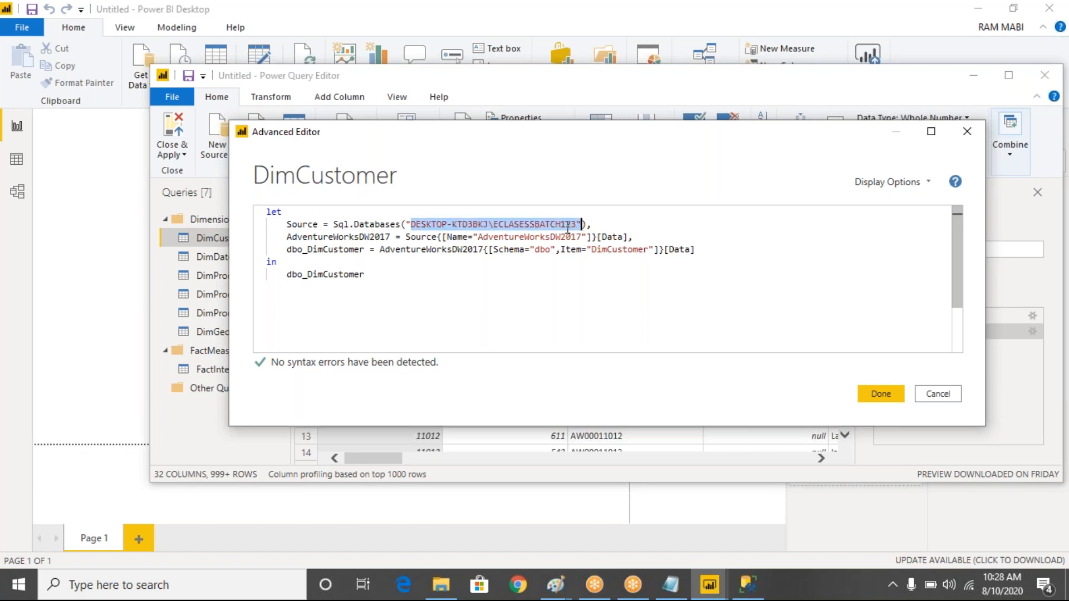
pyautogui.moveTo(477, 238); pyautogui.dragTo(582, 240)
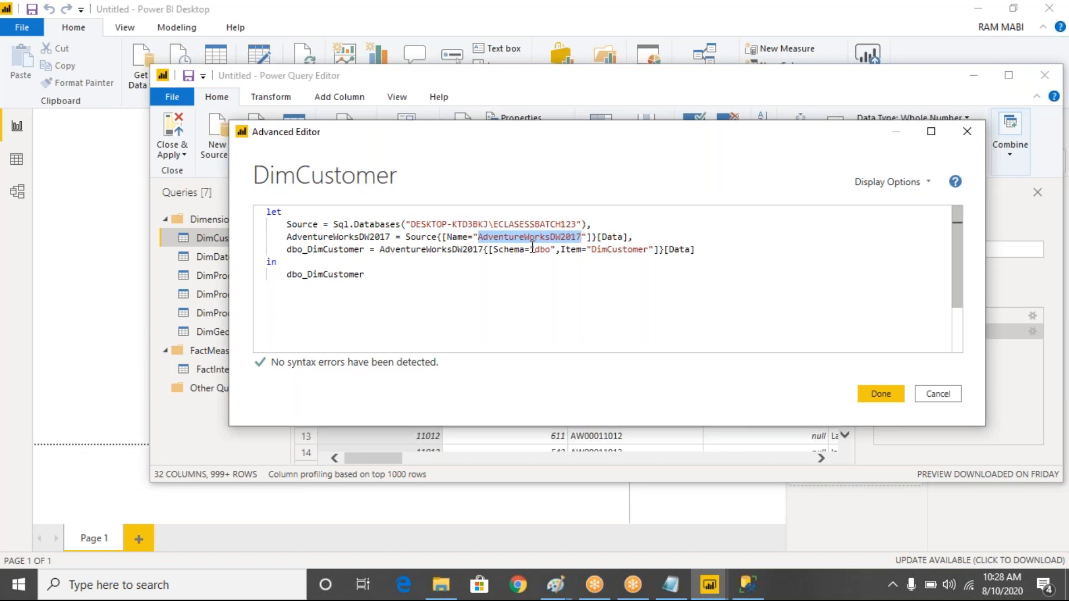
pyautogui.moveTo(531, 249); pyautogui.dragTo(649, 251)
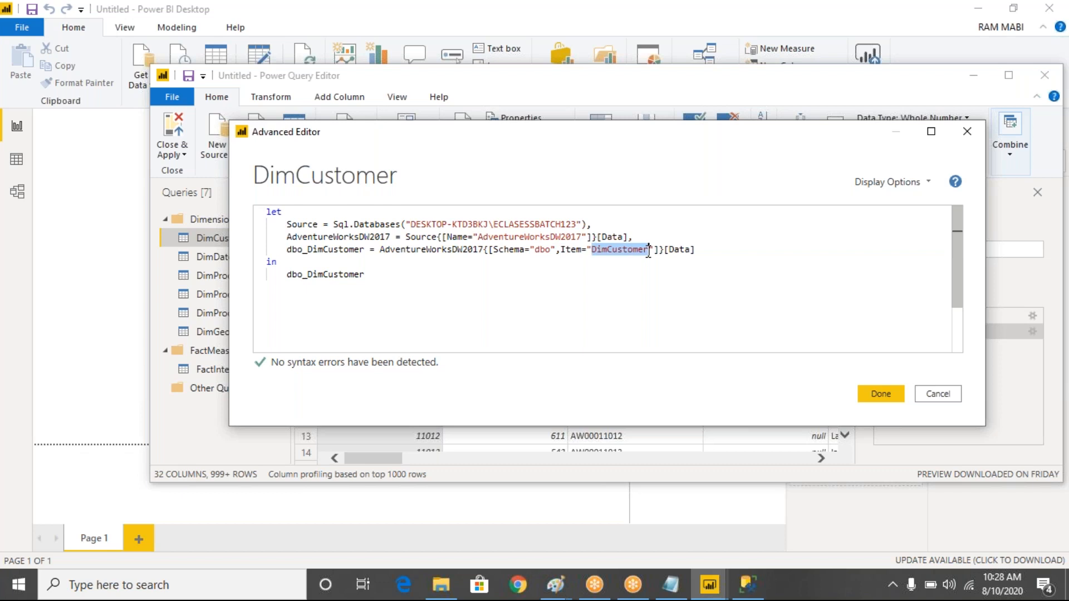
pyautogui.moveTo(957, 262); pyautogui.dragTo(967, 198)
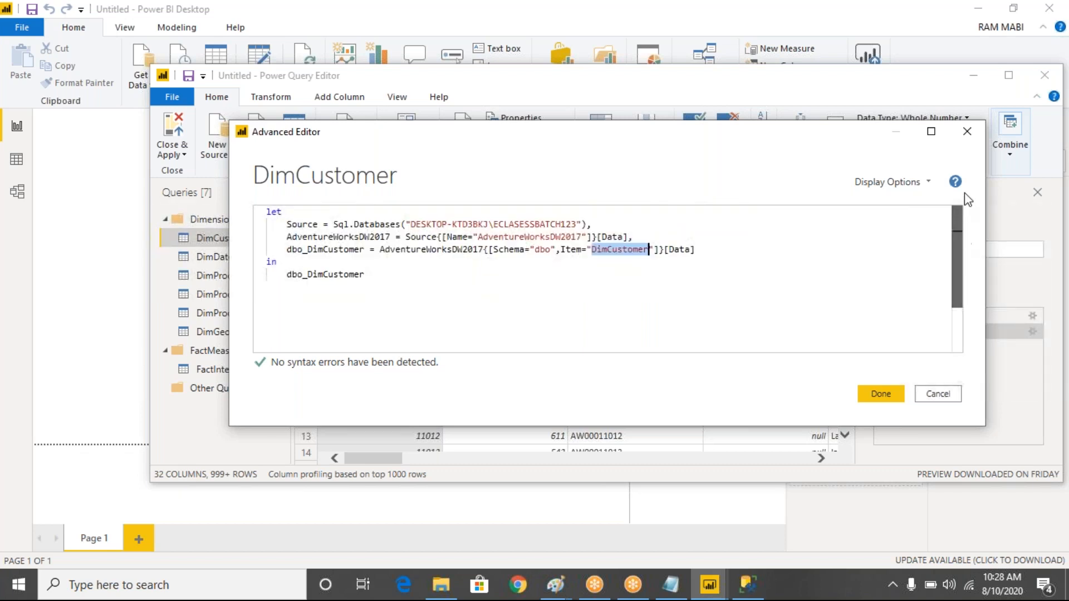
pyautogui.click(870, 391)
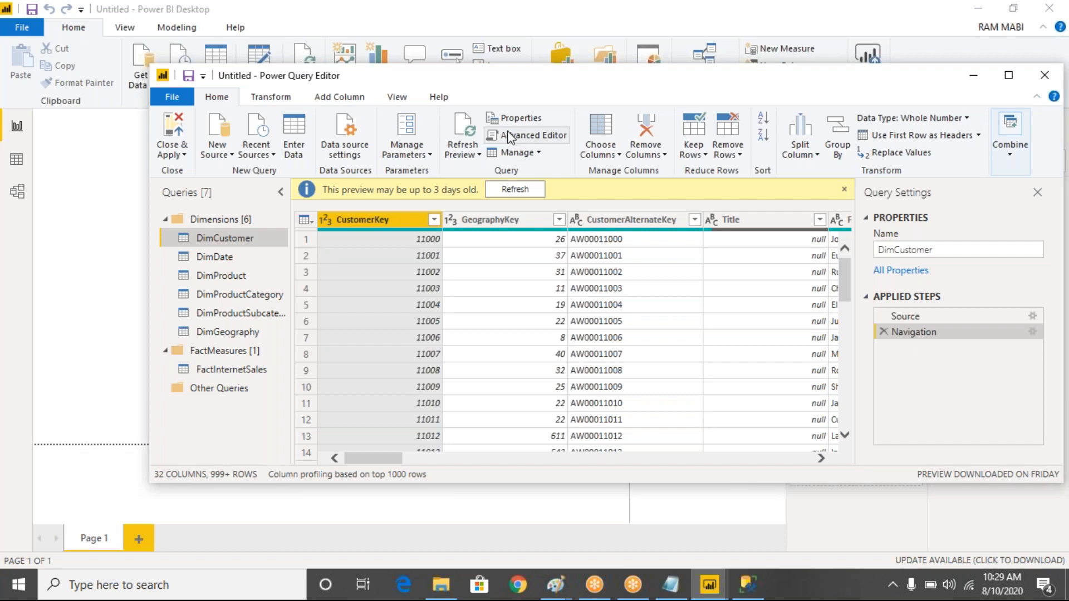
# Step: Open the DimDate query's M code, examine its table, database and server names, and close the editor
pyautogui.click(217, 259)
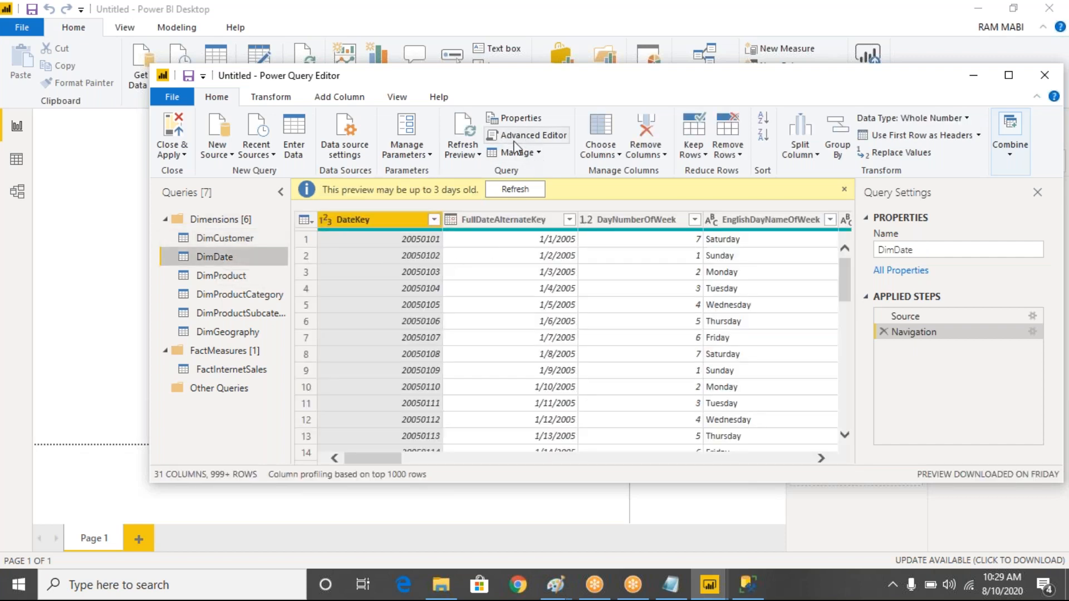
pyautogui.click(510, 138)
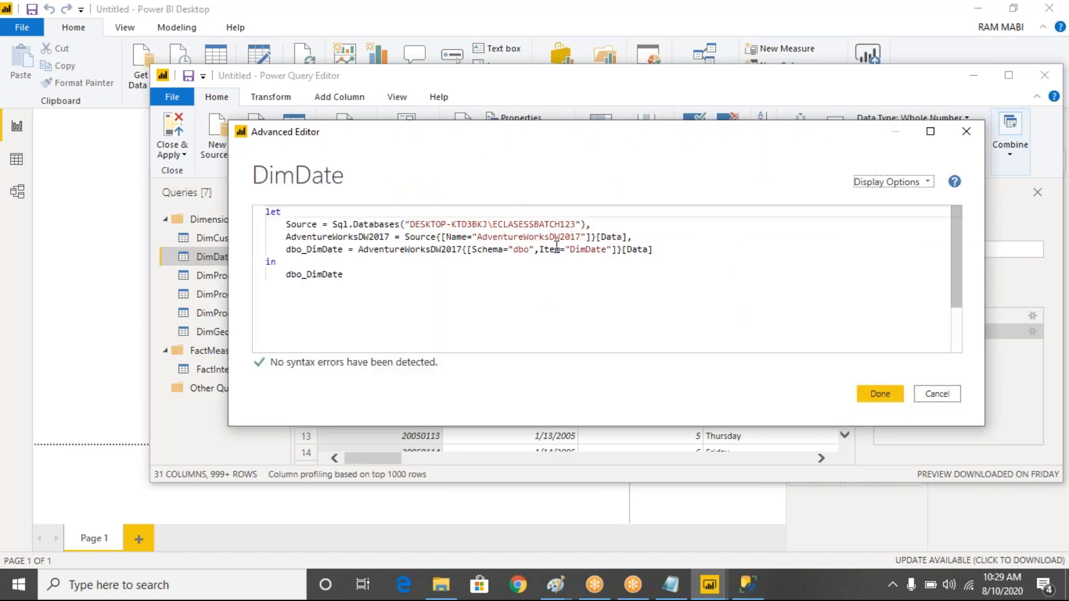
pyautogui.doubleClick(599, 250)
pyautogui.click(477, 239)
pyautogui.moveTo(477, 239); pyautogui.dragTo(582, 239)
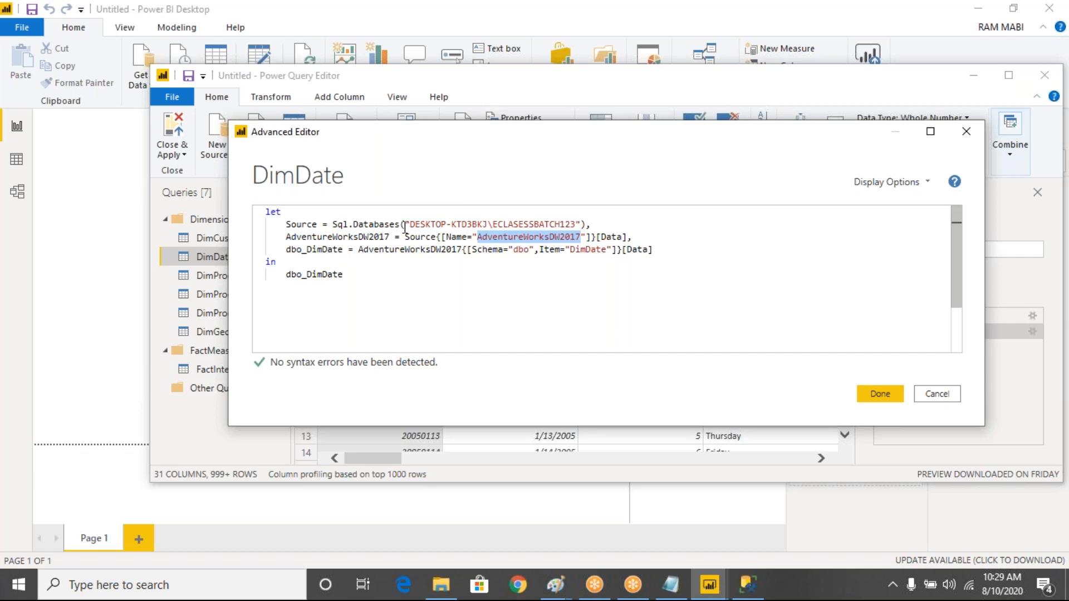
pyautogui.moveTo(407, 225); pyautogui.dragTo(573, 225)
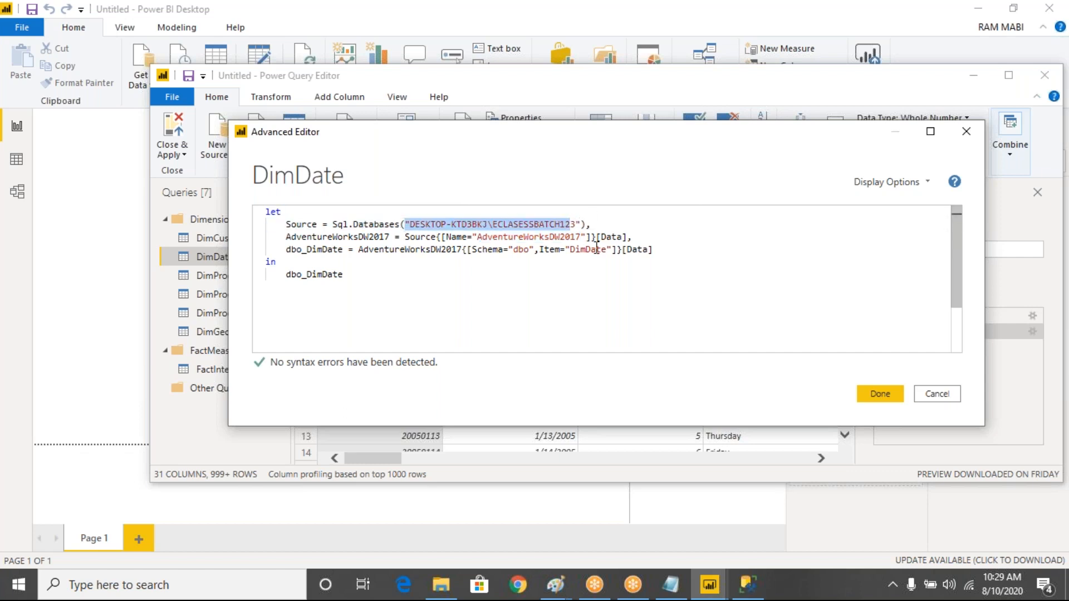
pyautogui.click(889, 395)
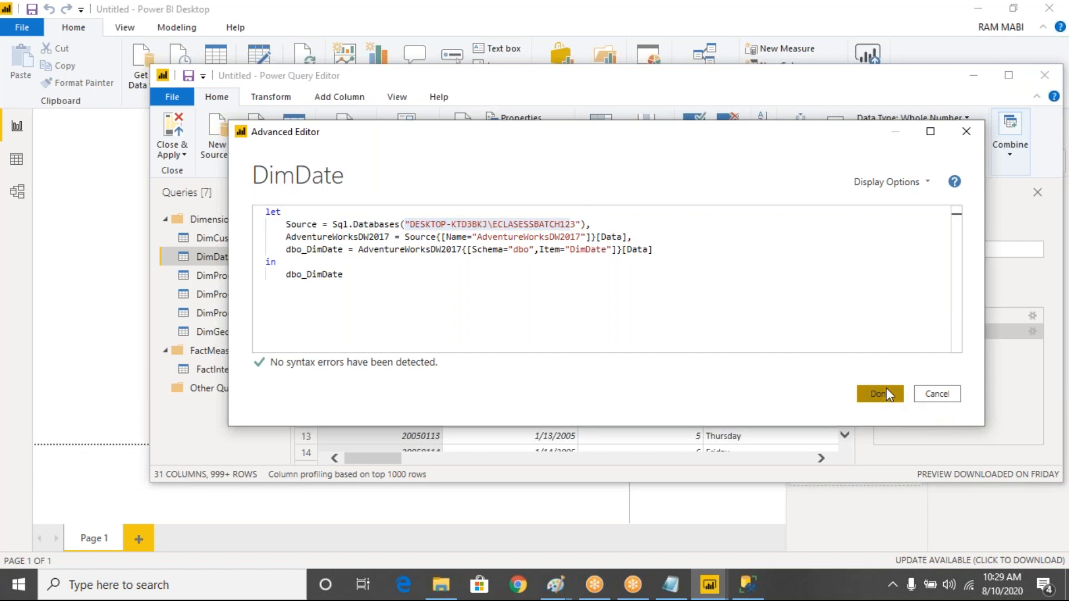
# Step: Open the DimGeography query's M code, examine the full script and the DimGeography item name, and close the editor
pyautogui.click(230, 330)
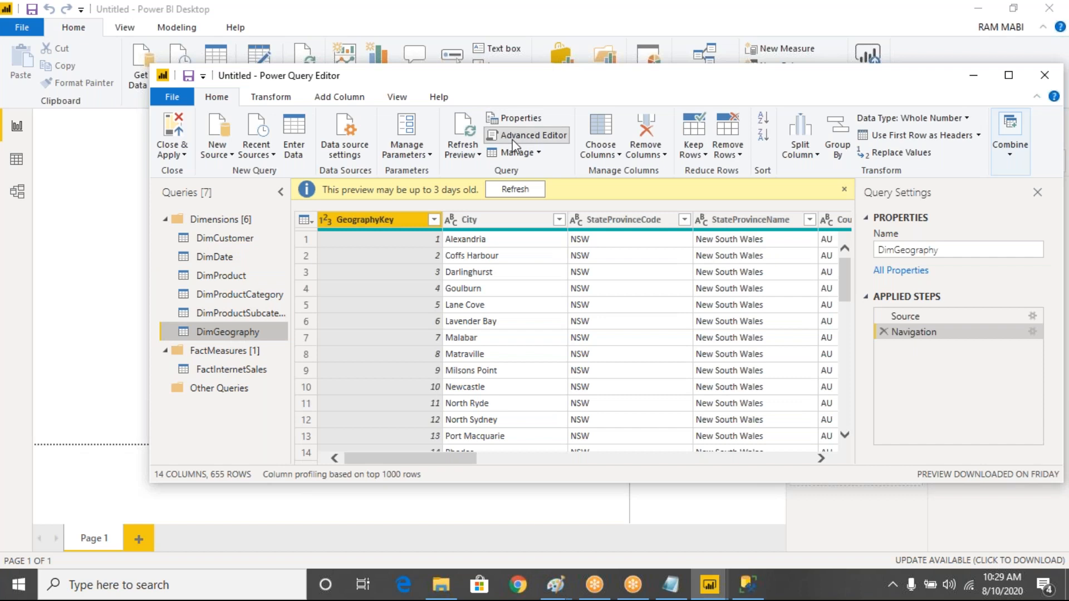
pyautogui.click(526, 136)
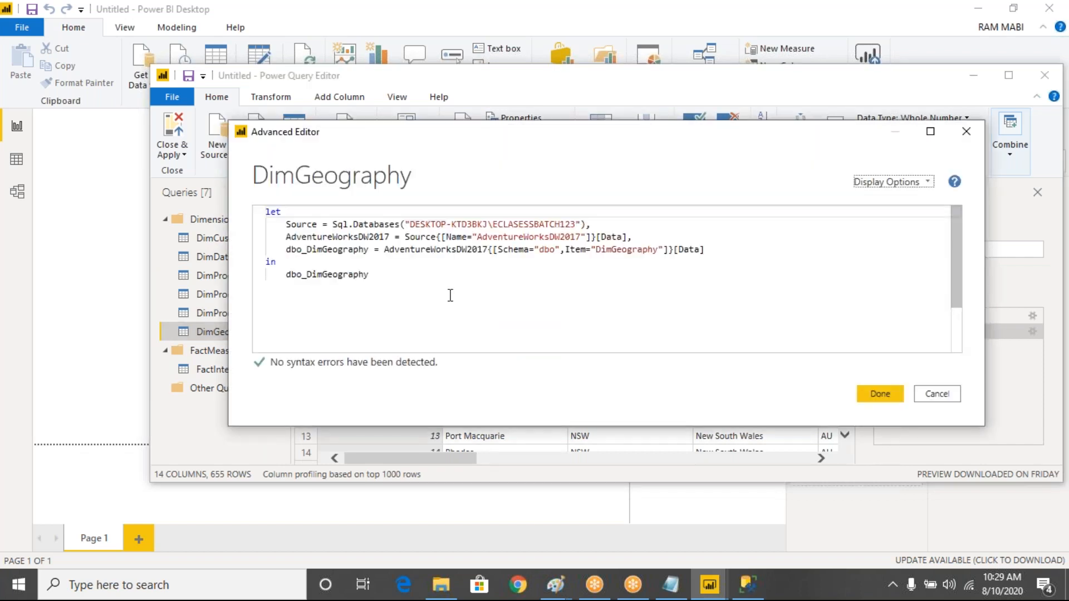
pyautogui.moveTo(395, 275); pyautogui.dragTo(229, 200)
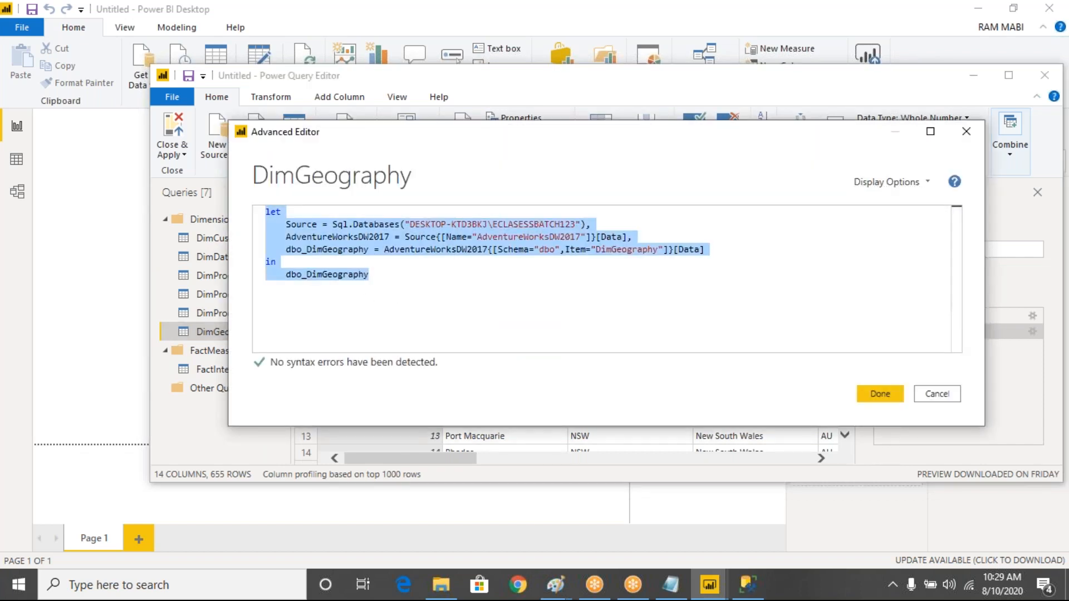
pyautogui.click(622, 249)
pyautogui.doubleClick(622, 249)
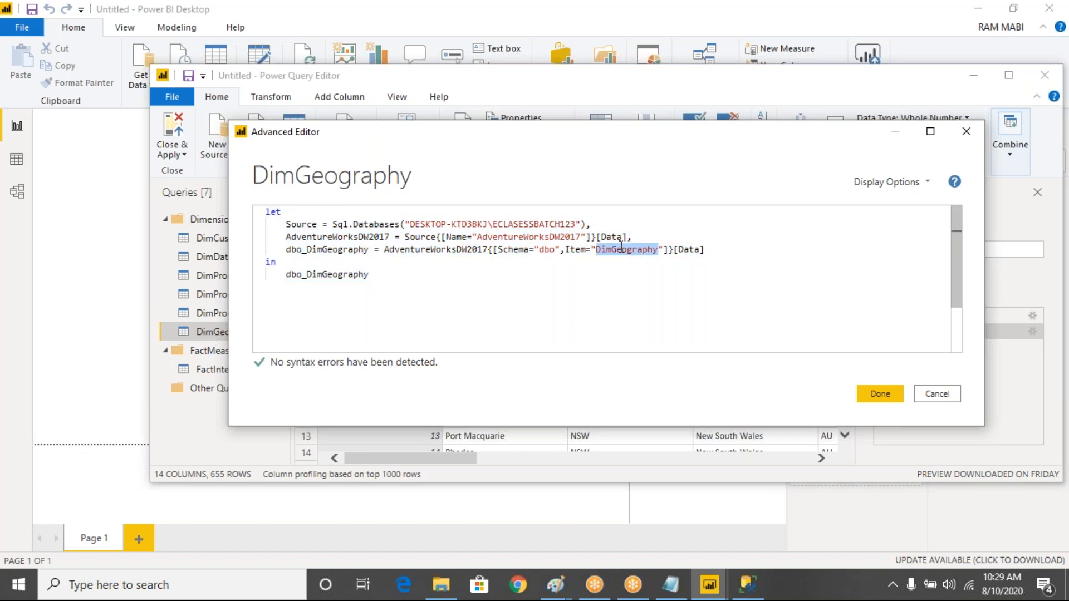
pyautogui.click(937, 395)
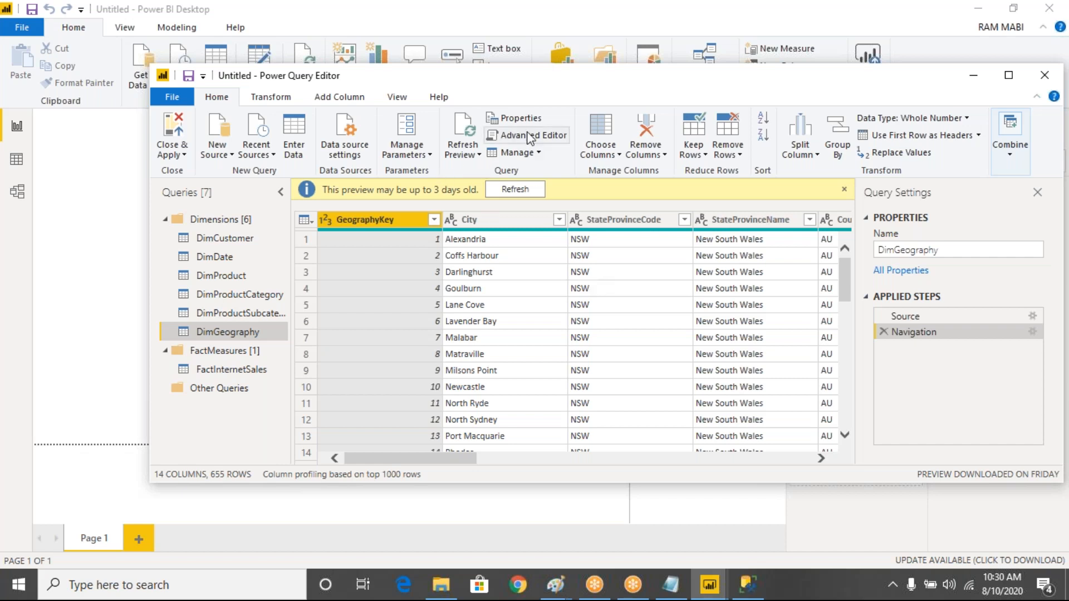
# Step: Try adding a comma and a new line after the dbo_DimGeography definition in the DimGeography query's M code
pyautogui.click(548, 135)
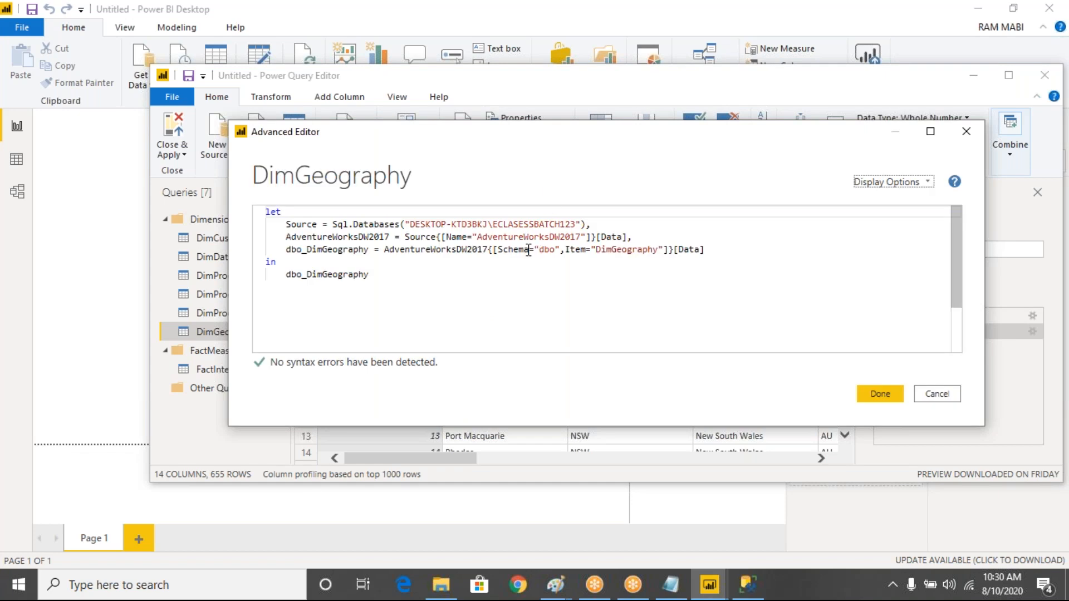
pyautogui.moveTo(596, 254); pyautogui.dragTo(657, 255)
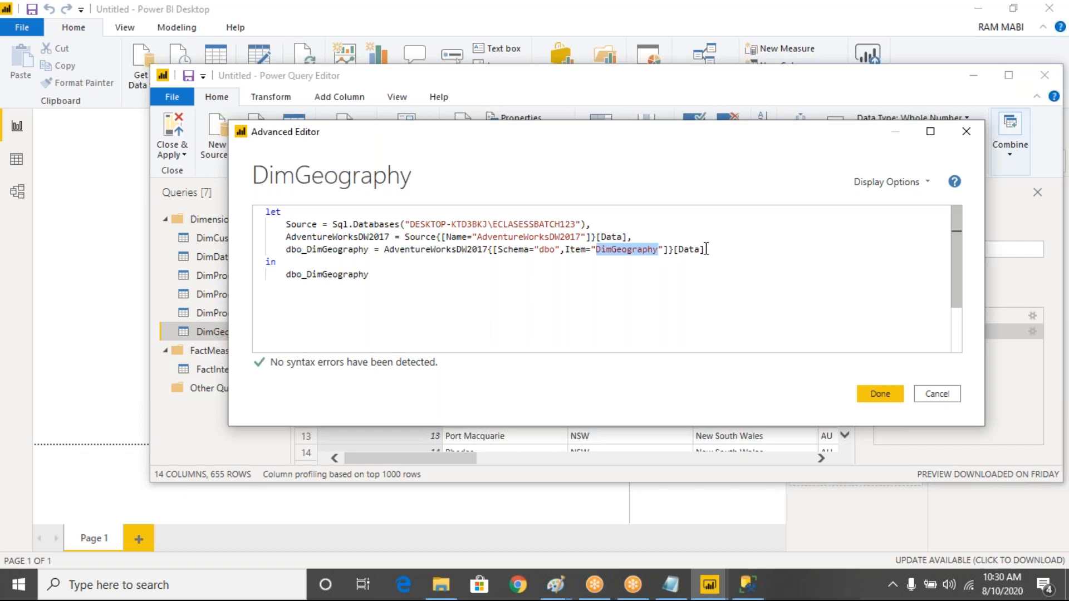
pyautogui.click(706, 249)
pyautogui.write(',')
pyautogui.press('Return')
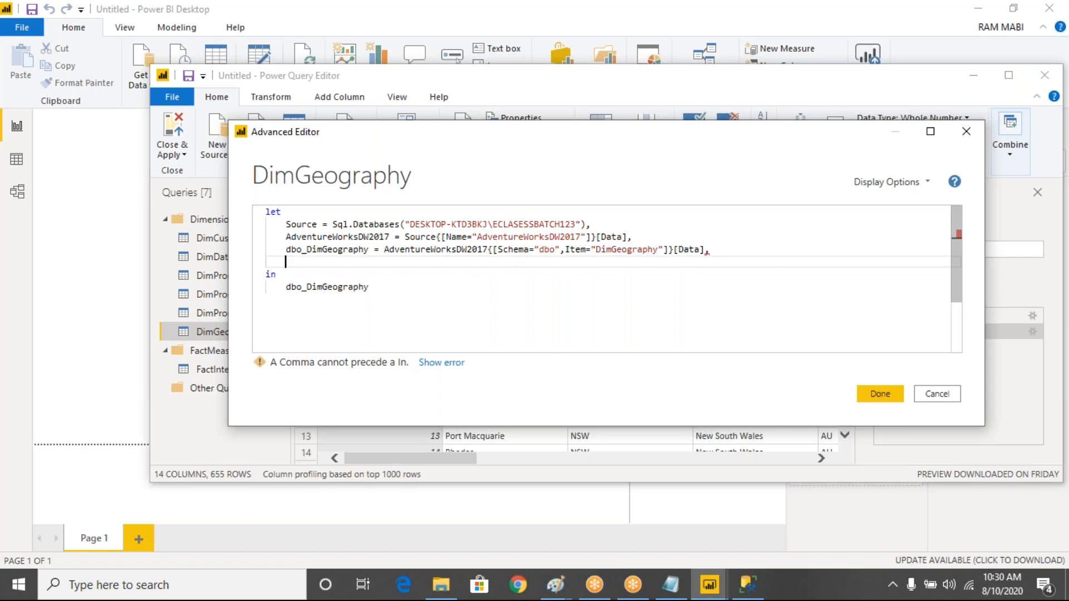
pyautogui.press('BackSpace')
pyautogui.press('BackSpace')
pyautogui.press('BackSpace')
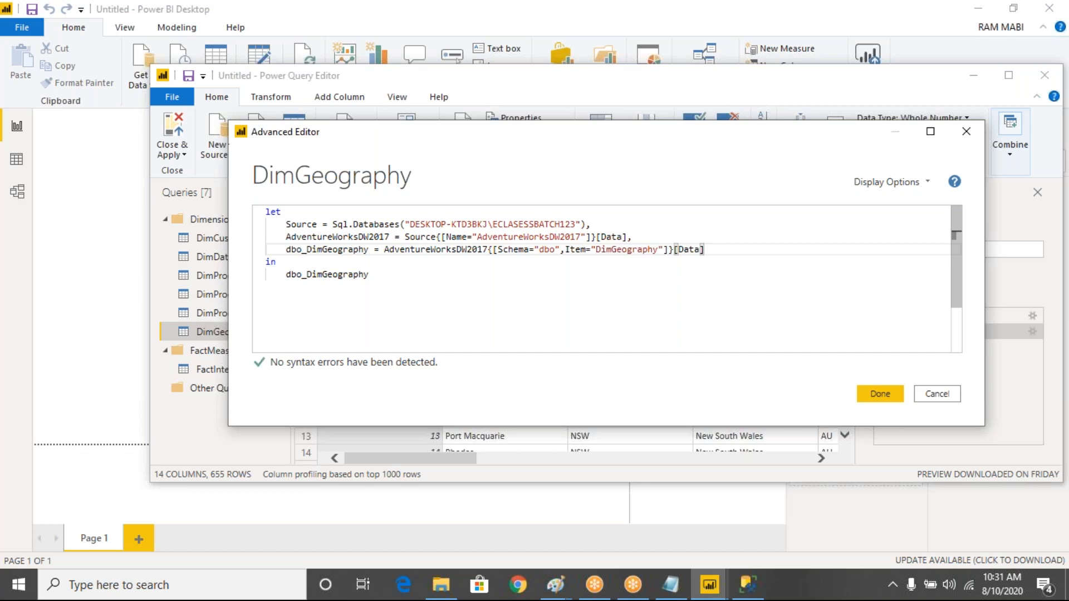
pyautogui.click(881, 393)
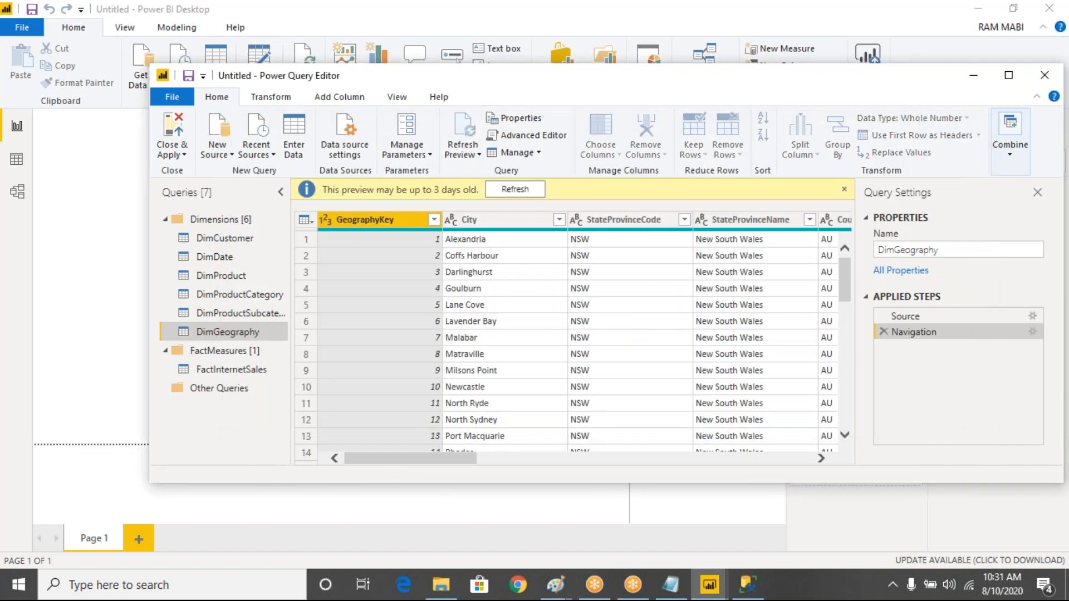
# Step: In the DimCustomer query, select the SpanishEducation, FrenchEducation, SpanishOccupation, FrenchOccupation and HouseOwnerFlag columns together
pyautogui.click(224, 238)
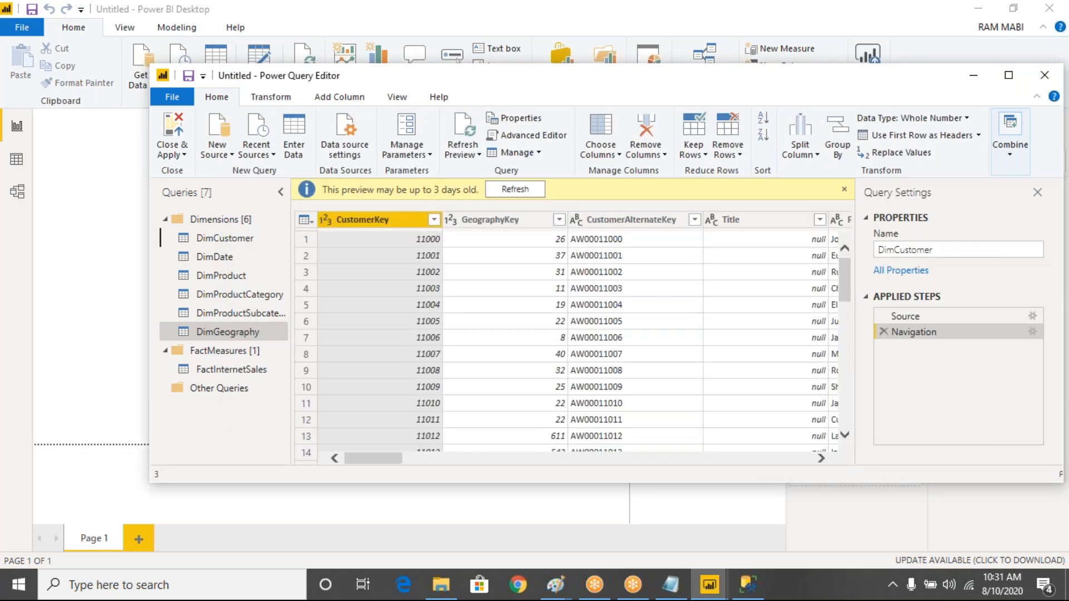
pyautogui.moveTo(385, 456); pyautogui.dragTo(498, 460)
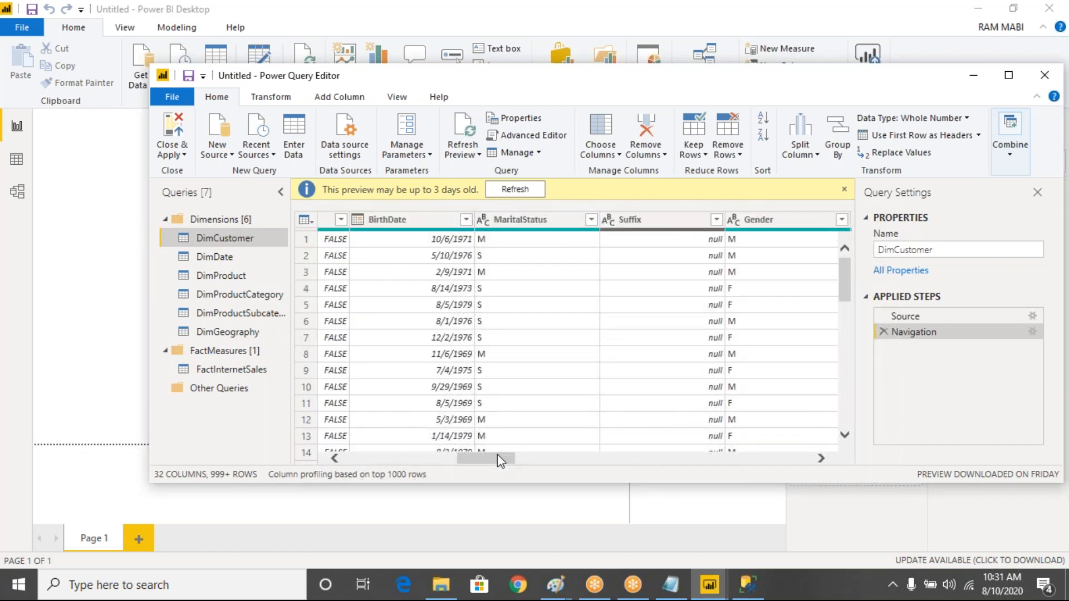
pyautogui.moveTo(497, 454); pyautogui.dragTo(617, 445)
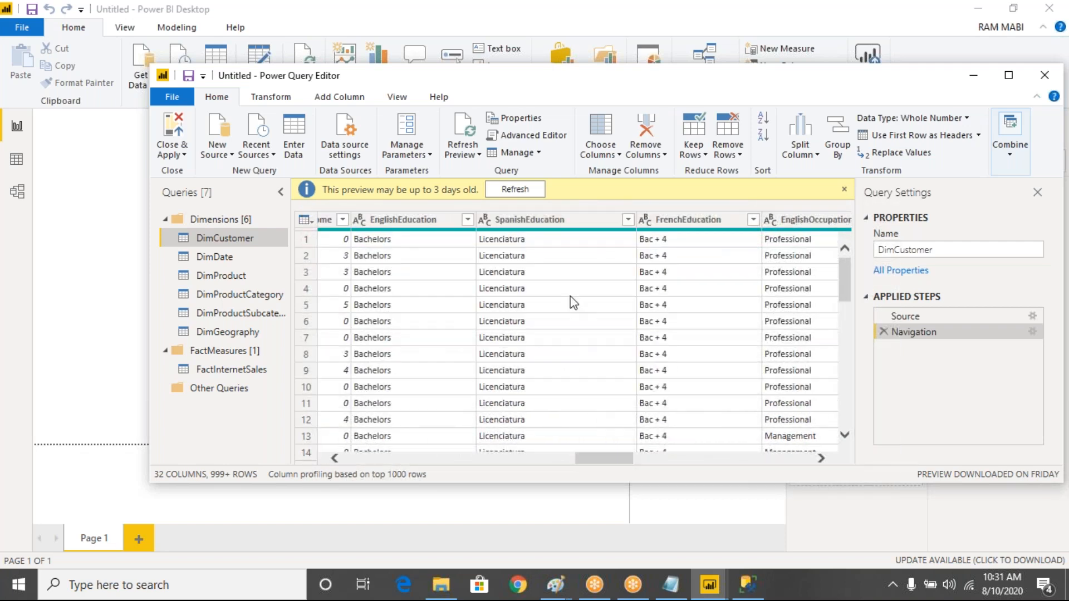
pyautogui.click(574, 222)
pyautogui.keyDown('ctrl'); pyautogui.click(685, 221); pyautogui.keyUp('ctrl')
pyautogui.moveTo(623, 459); pyautogui.dragTo(675, 460)
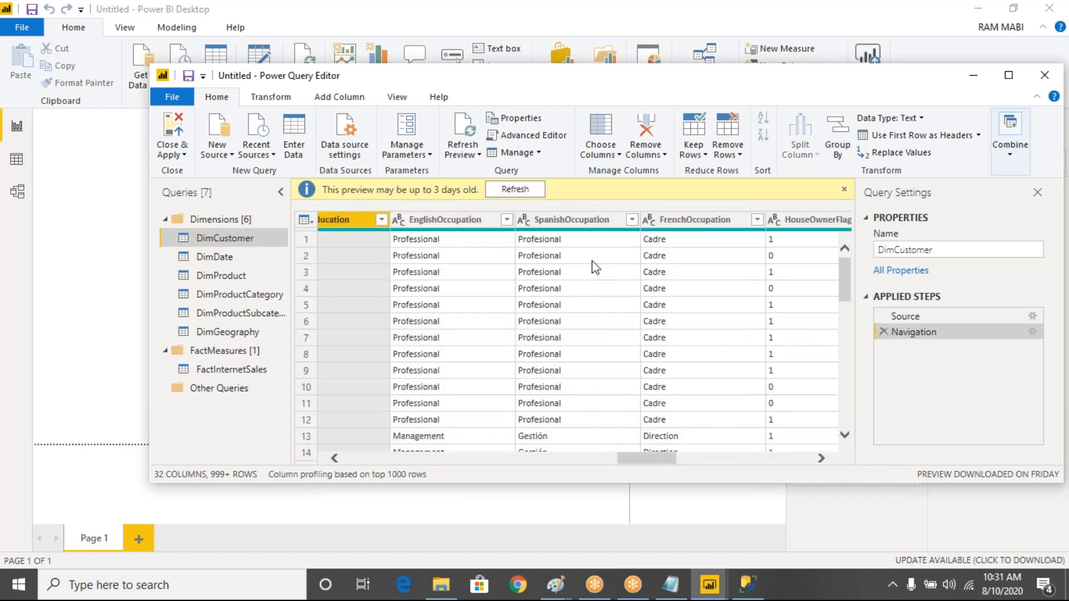
pyautogui.keyDown('ctrl'); pyautogui.click(578, 226); pyautogui.keyUp('ctrl')
pyautogui.keyDown('ctrl'); pyautogui.click(692, 217); pyautogui.keyUp('ctrl')
pyautogui.keyDown('ctrl'); pyautogui.click(826, 224); pyautogui.keyUp('ctrl')
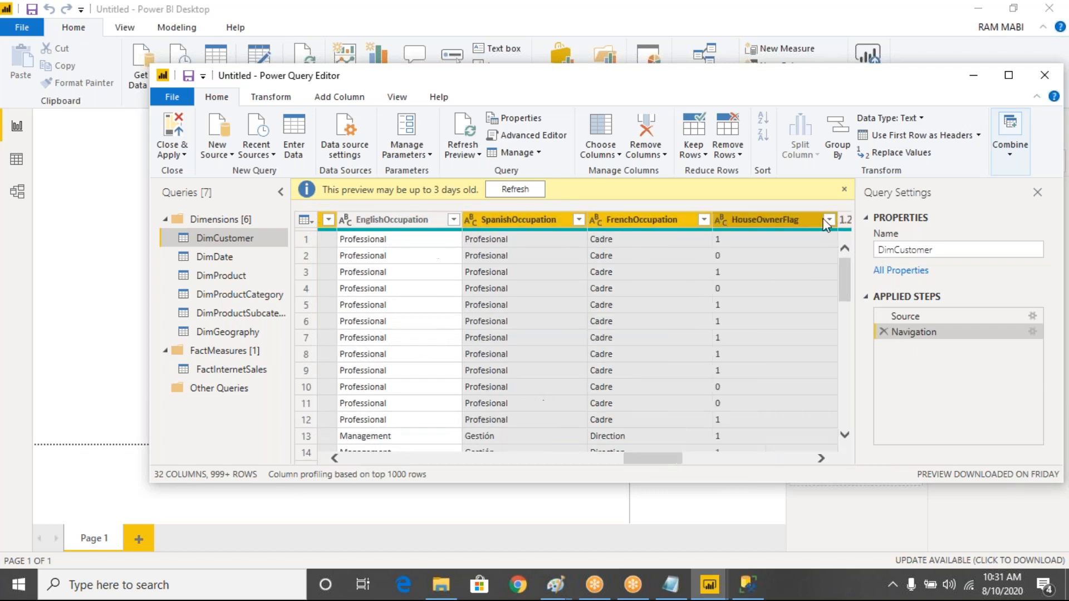
# Step: View the Remove Columns options for the selected DimCustomer columns without applying any of them
pyautogui.moveTo(665, 460); pyautogui.dragTo(610, 467)
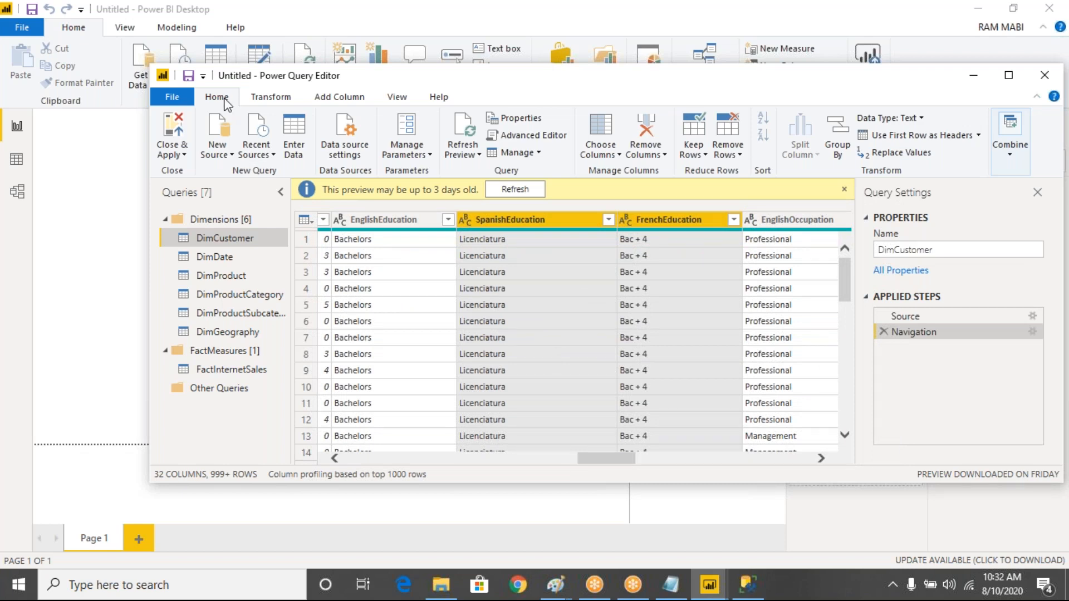
pyautogui.click(664, 156)
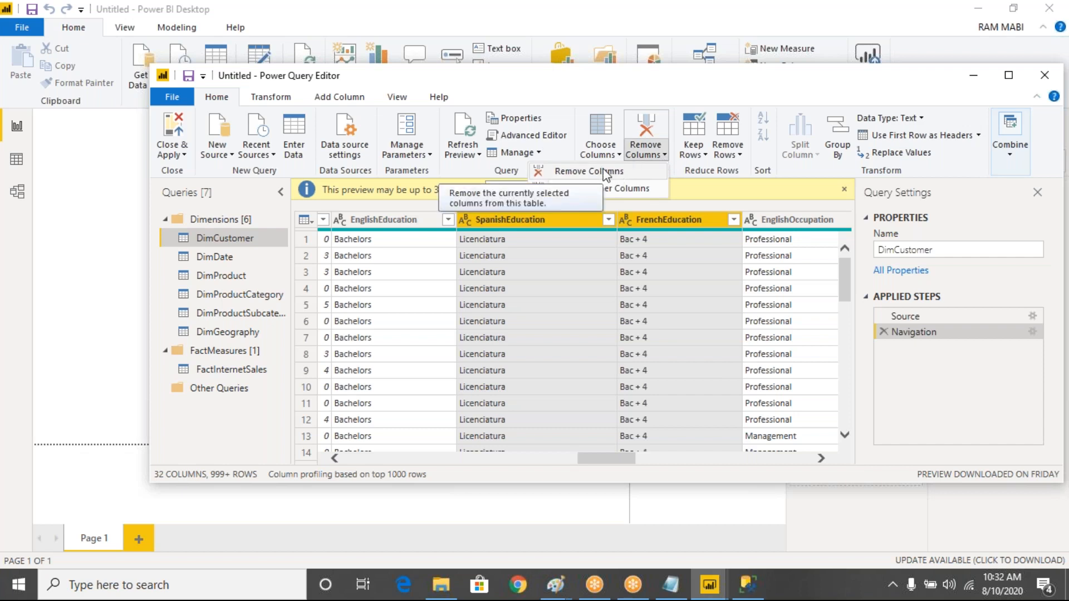
pyautogui.click(838, 74)
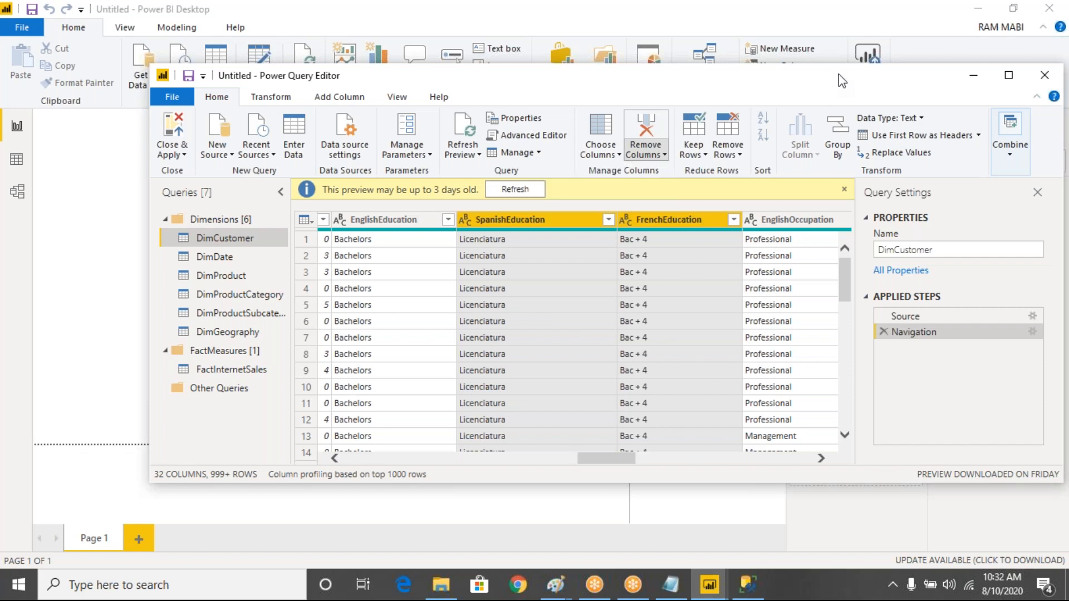
# Step: With the annotation pen, circle the Query Settings heading and the DimCustomer name, and draw three boxes below Navigation in Applied Steps
pyautogui.click(676, 16)
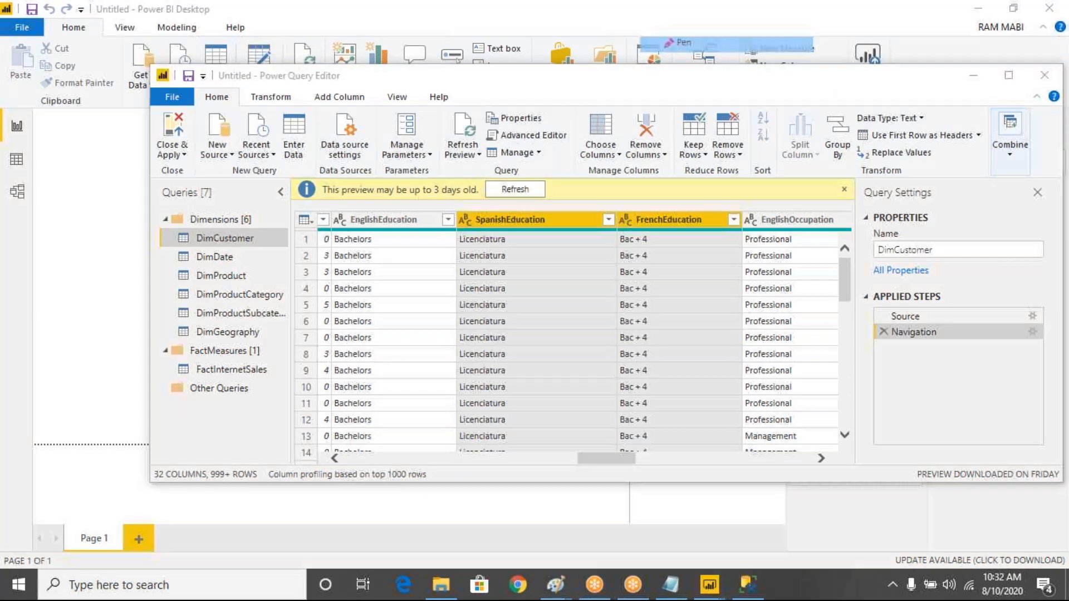
pyautogui.moveTo(934, 191)
pyautogui.mouseDown()
pyautogui.moveTo(864, 204)
pyautogui.moveTo(919, 163)
pyautogui.mouseUp()
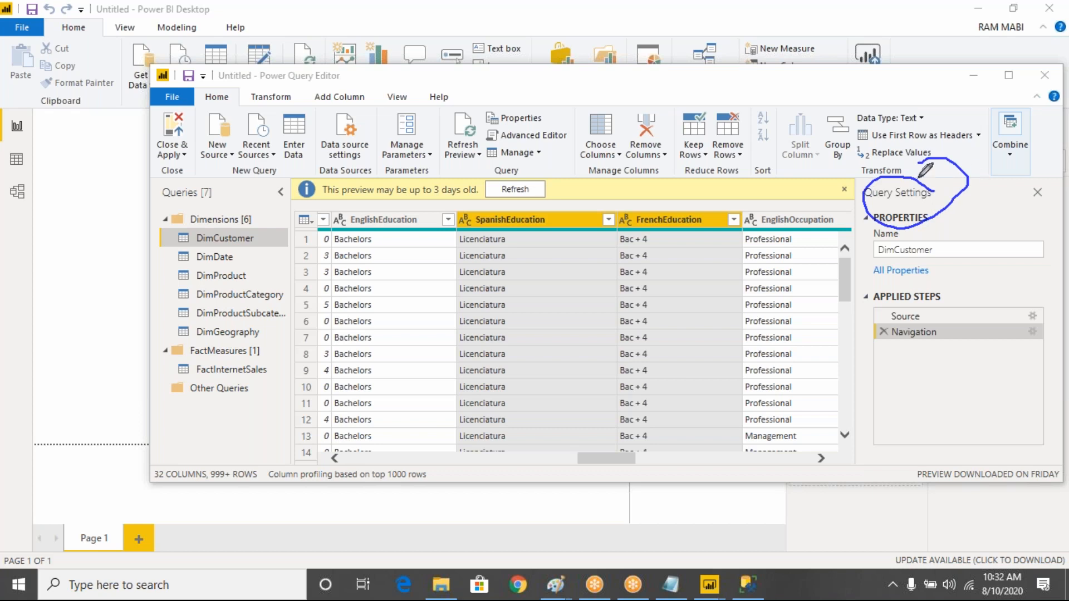
pyautogui.moveTo(893, 244); pyautogui.dragTo(936, 257)
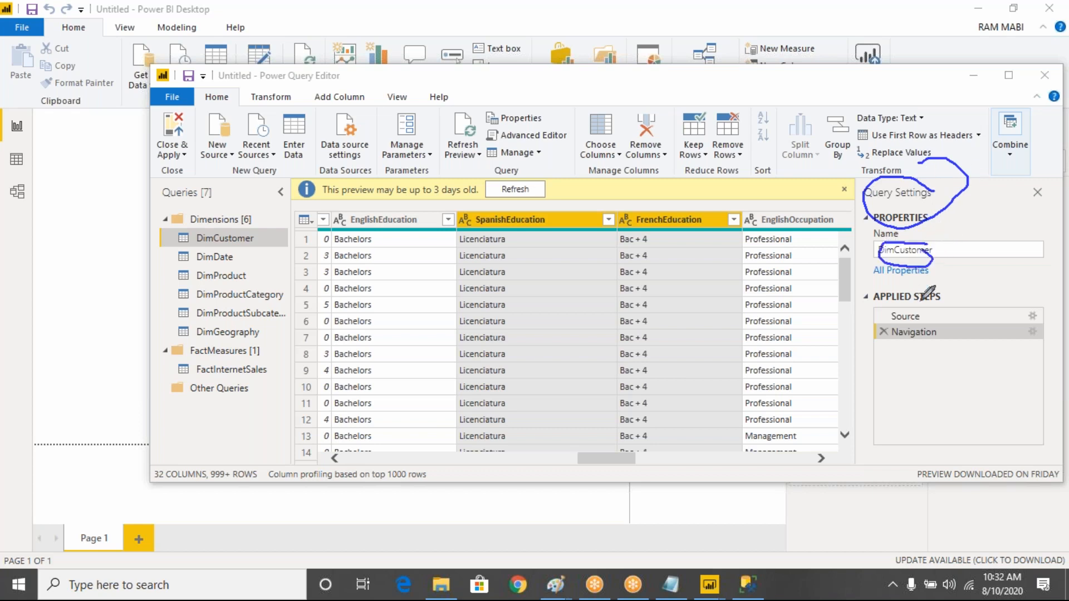
pyautogui.moveTo(887, 352)
pyautogui.mouseDown()
pyautogui.moveTo(955, 347)
pyautogui.moveTo(892, 344)
pyautogui.moveTo(889, 376)
pyautogui.moveTo(947, 375)
pyautogui.moveTo(949, 363)
pyautogui.moveTo(888, 366)
pyautogui.moveTo(891, 406)
pyautogui.moveTo(966, 384)
pyautogui.moveTo(891, 387)
pyautogui.mouseUp()
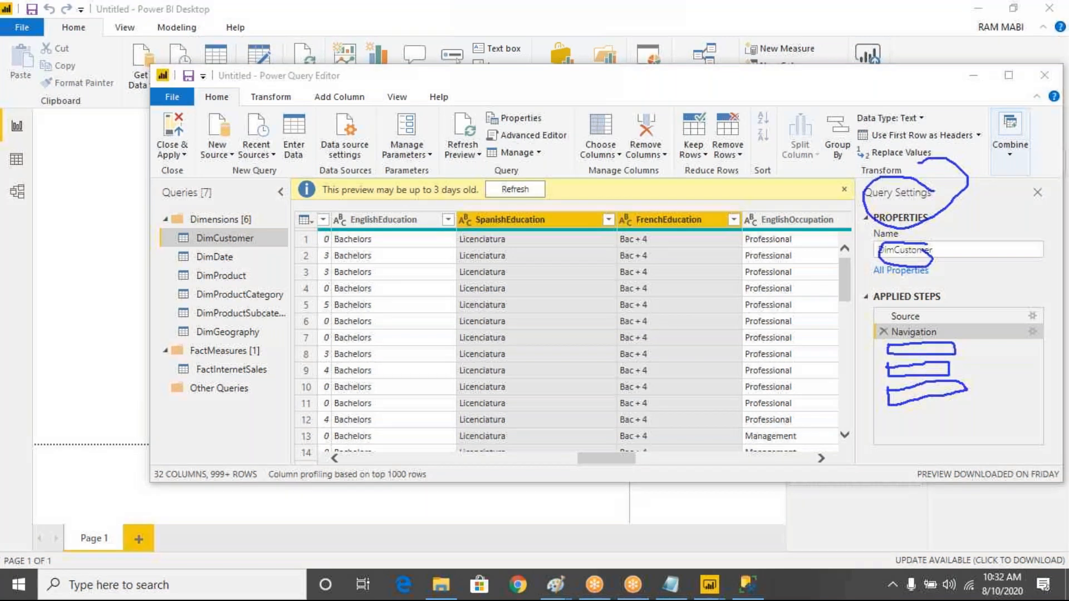
# Step: Remove the selected SpanishEducation, FrenchEducation, SpanishOccupation, FrenchOccupation and HouseOwnerFlag columns from the DimCustomer query
pyautogui.click(647, 151)
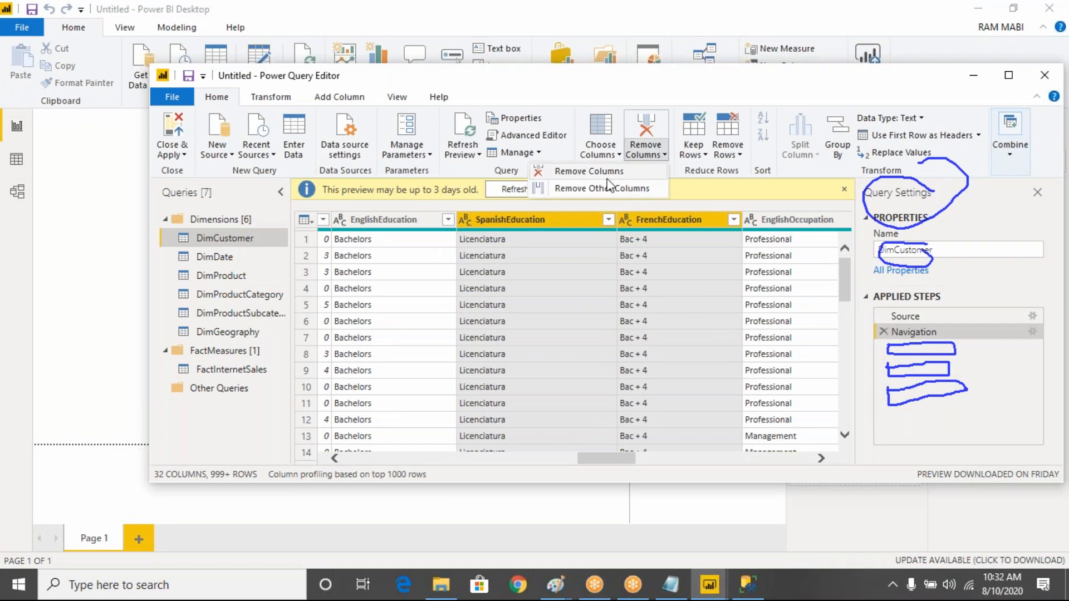
pyautogui.click(594, 174)
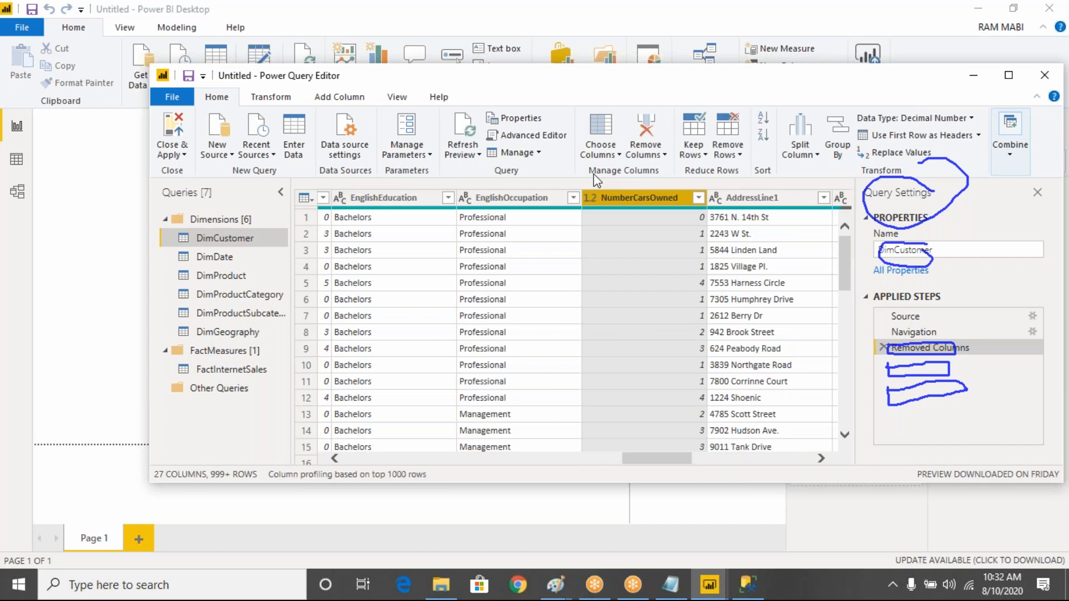
pyautogui.click(687, 11)
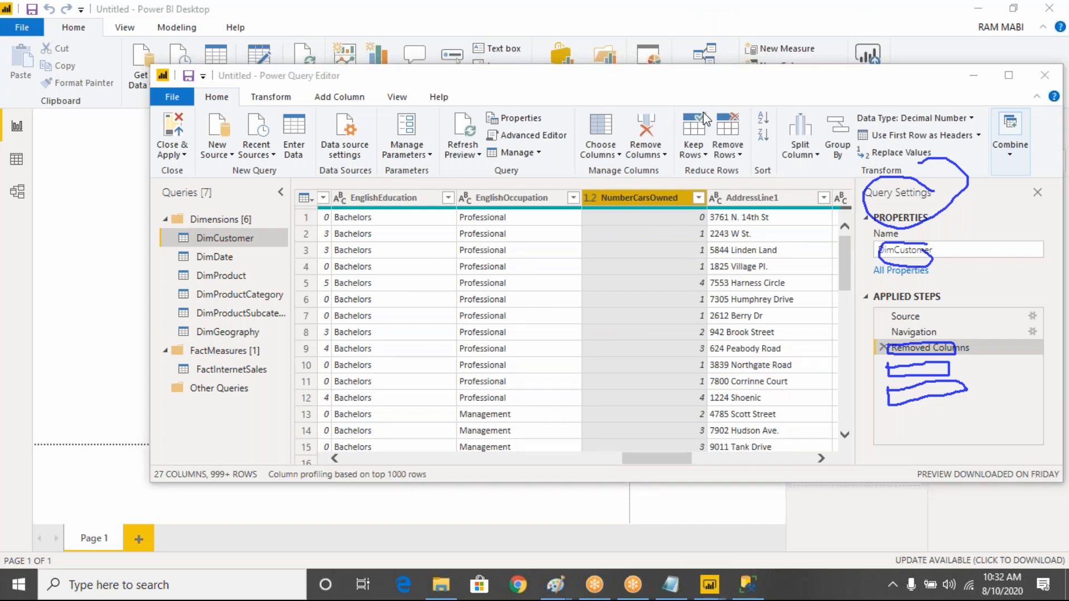
# Step: Compare the DimCustomer preview at the Navigation step with the preview at the Removed Columns step
pyautogui.click(906, 350)
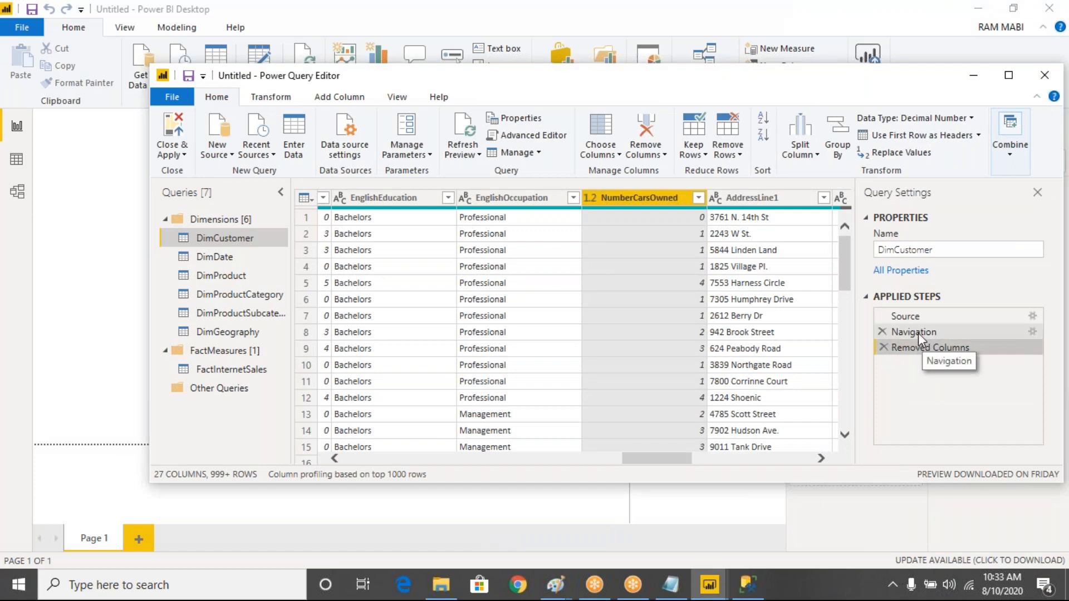
pyautogui.click(917, 332)
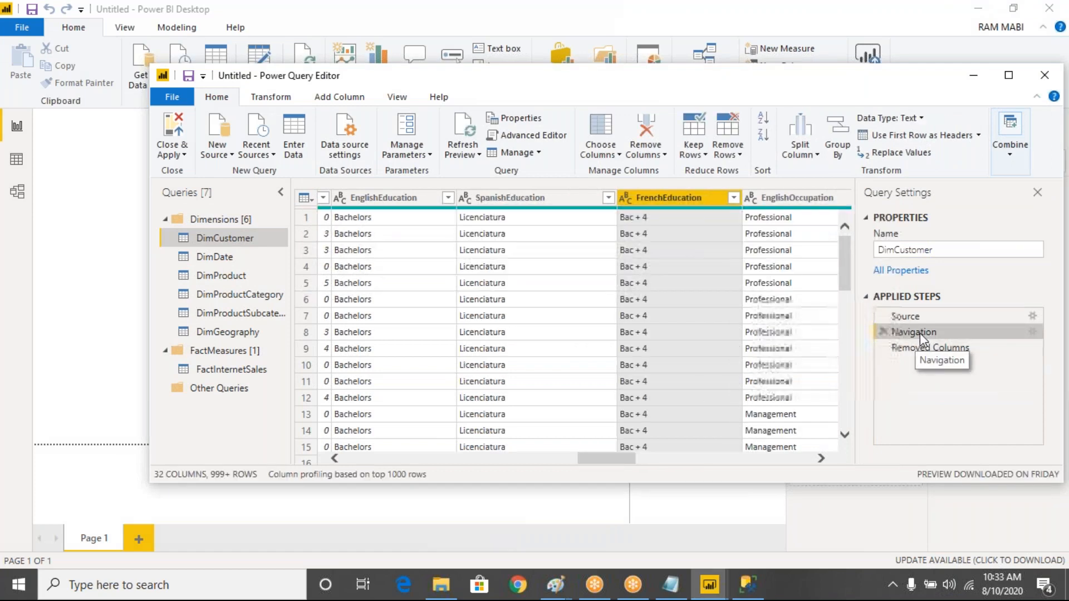
pyautogui.click(929, 348)
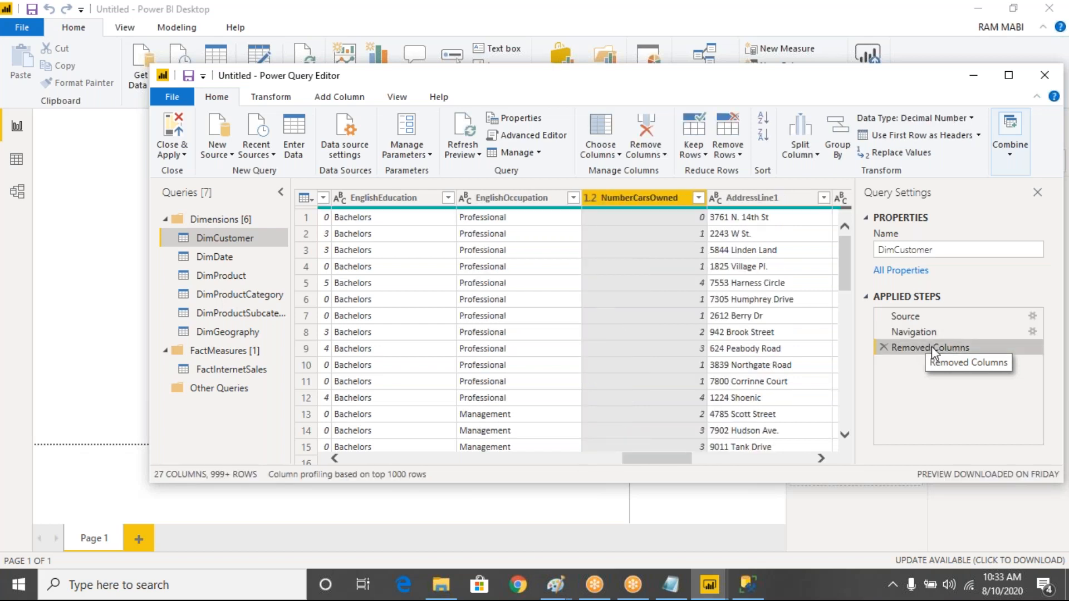
# Step: Open DimCustomer's M code in the Advanced Editor and examine the Table.RemoveColumns line listing the dropped columns
pyautogui.click(513, 136)
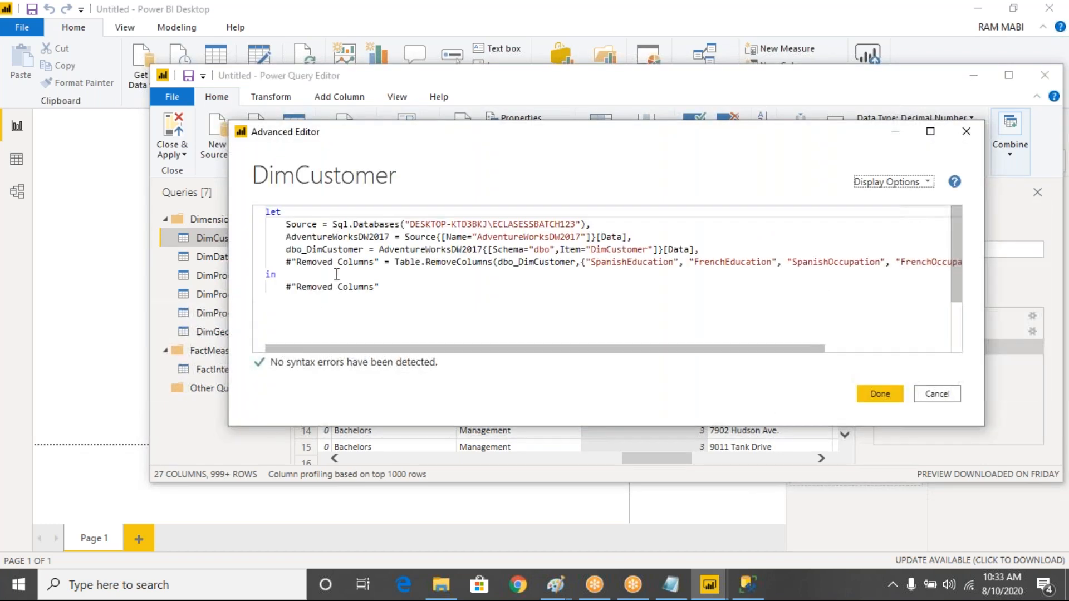
pyautogui.moveTo(285, 261); pyautogui.dragTo(891, 262)
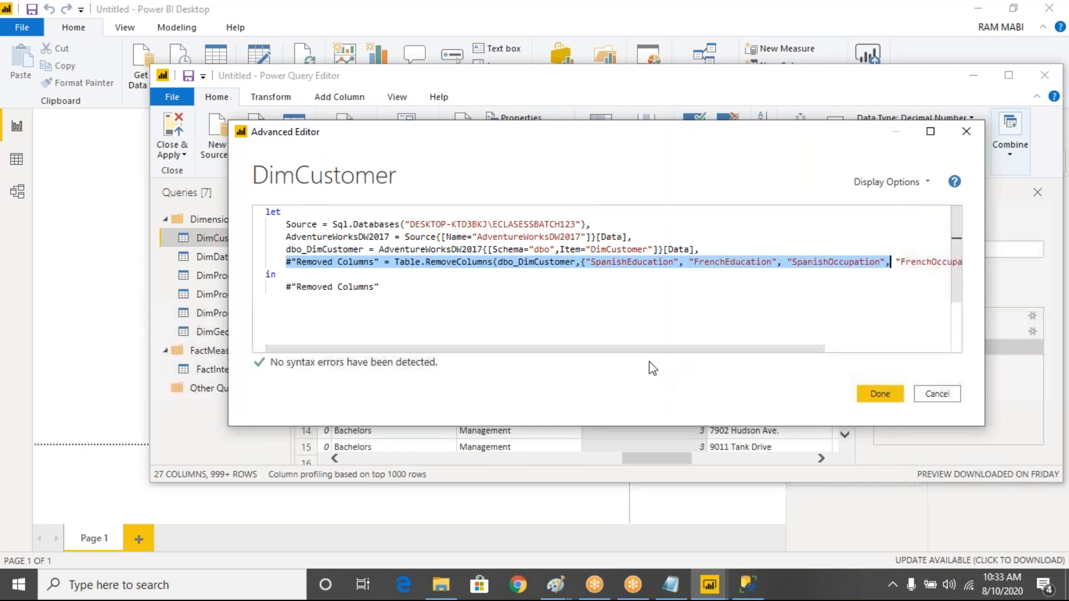
pyautogui.click(452, 262)
pyautogui.moveTo(393, 262); pyautogui.dragTo(493, 262)
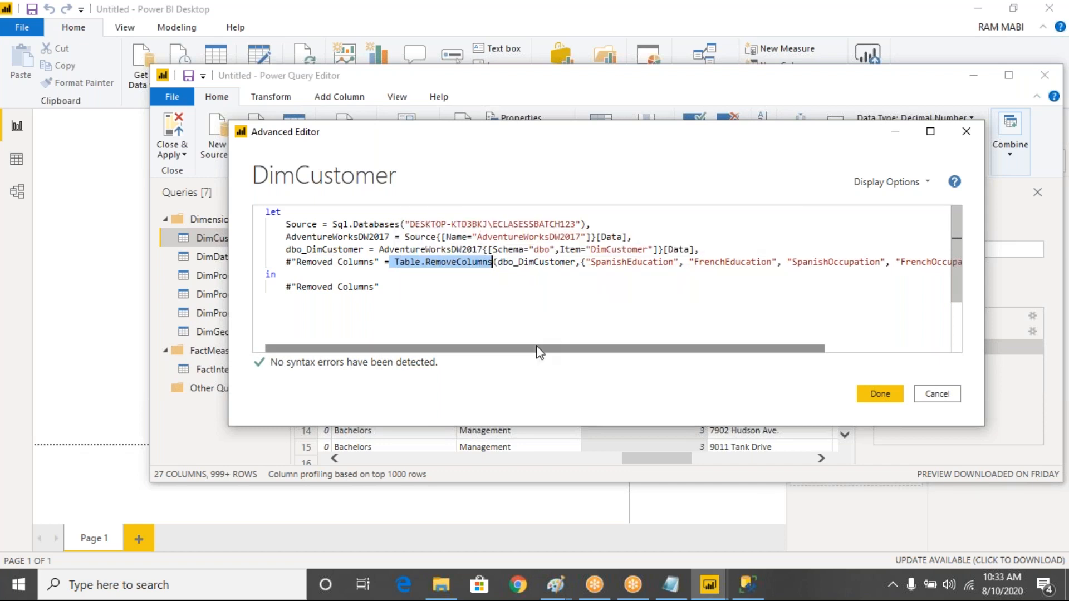
pyautogui.moveTo(536, 349); pyautogui.dragTo(299, 345)
# Step: Compare the "Removed Columns" name after the in keyword with its definition in the M code, and close the Advanced Editor
pyautogui.moveTo(397, 290); pyautogui.dragTo(286, 287)
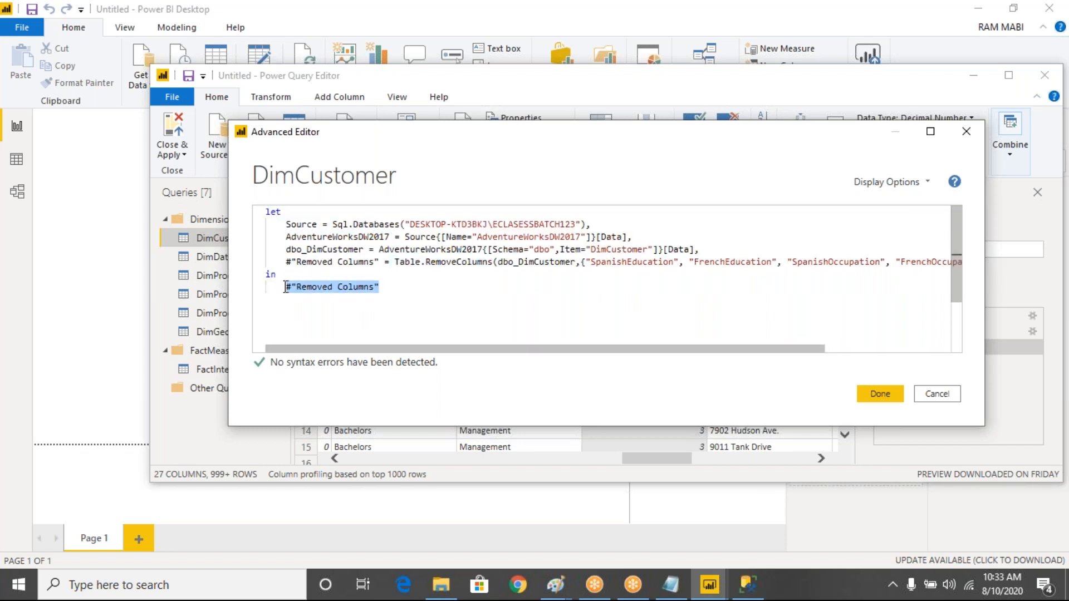
pyautogui.click(414, 273)
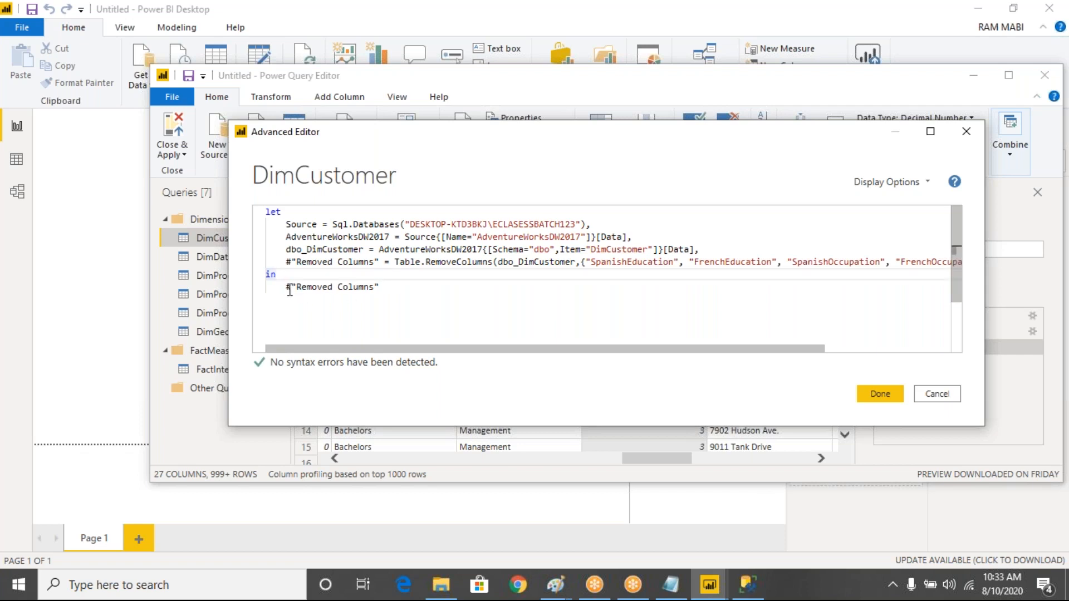
pyautogui.moveTo(285, 287); pyautogui.dragTo(400, 293)
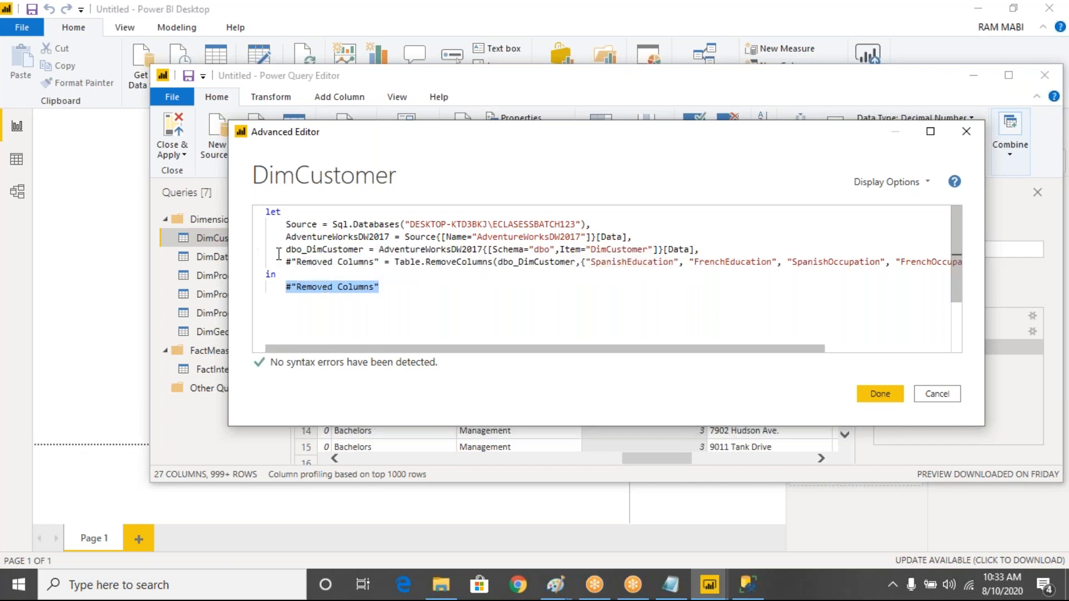
pyautogui.moveTo(288, 262); pyautogui.dragTo(381, 262)
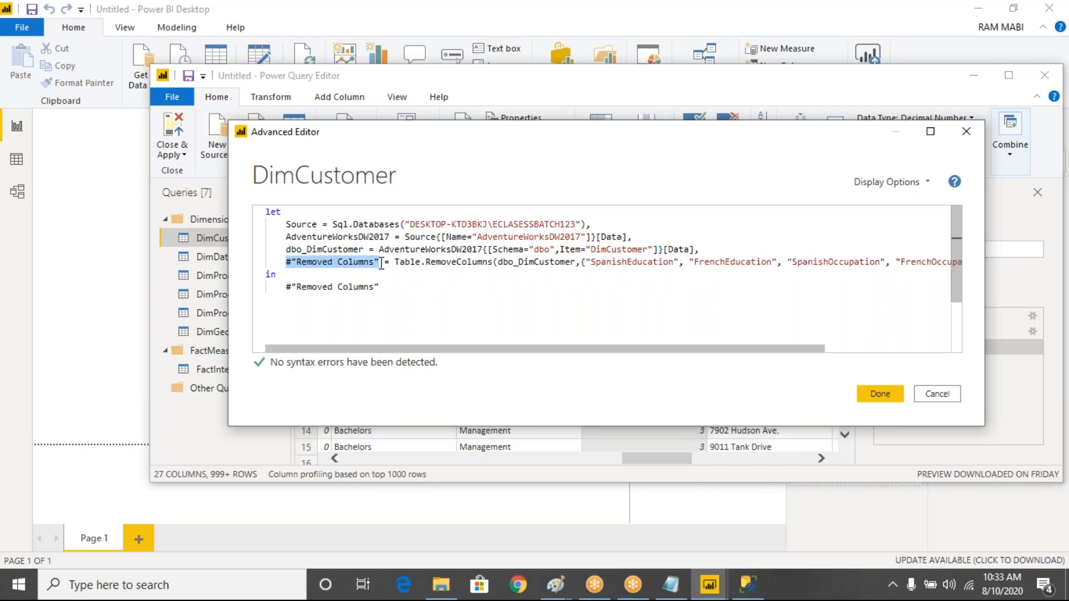
pyautogui.moveTo(281, 287); pyautogui.dragTo(386, 288)
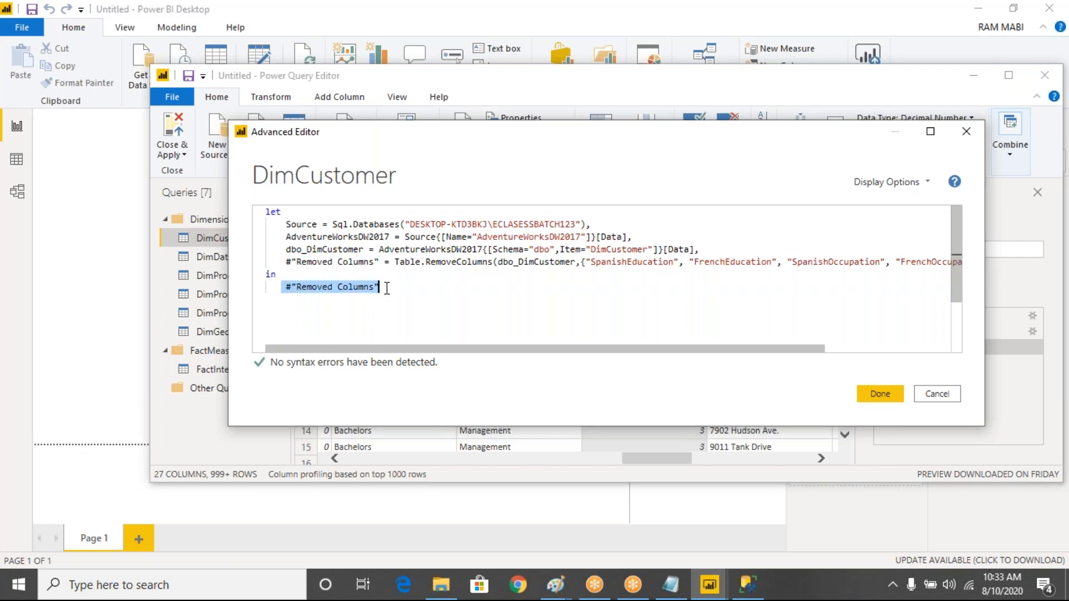
pyautogui.click(879, 395)
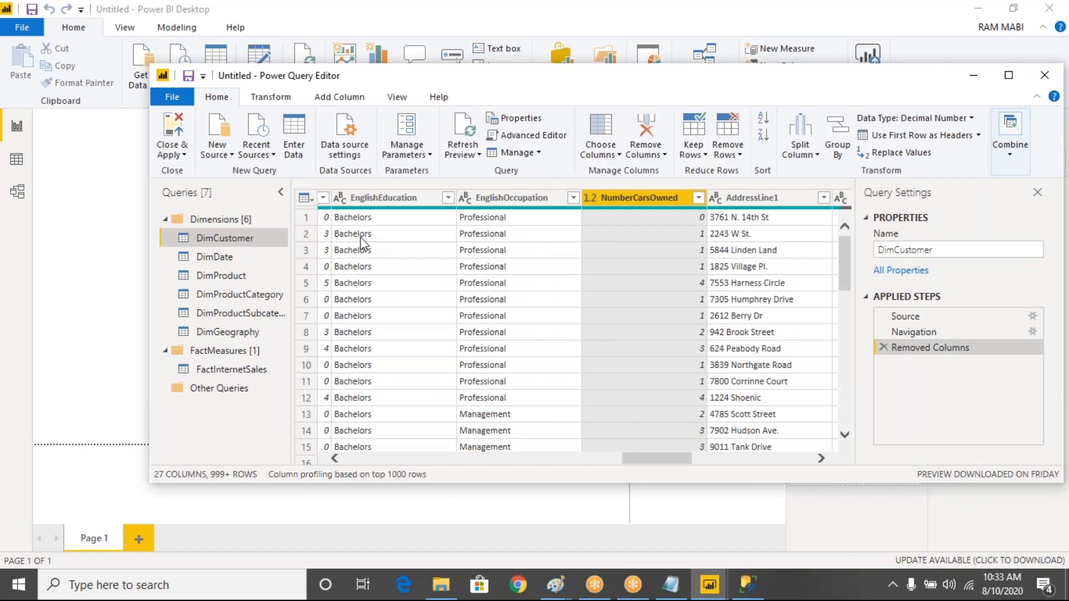
# Step: Apply the query changes, close Power Query Editor, and switch to the Data view
pyautogui.click(175, 155)
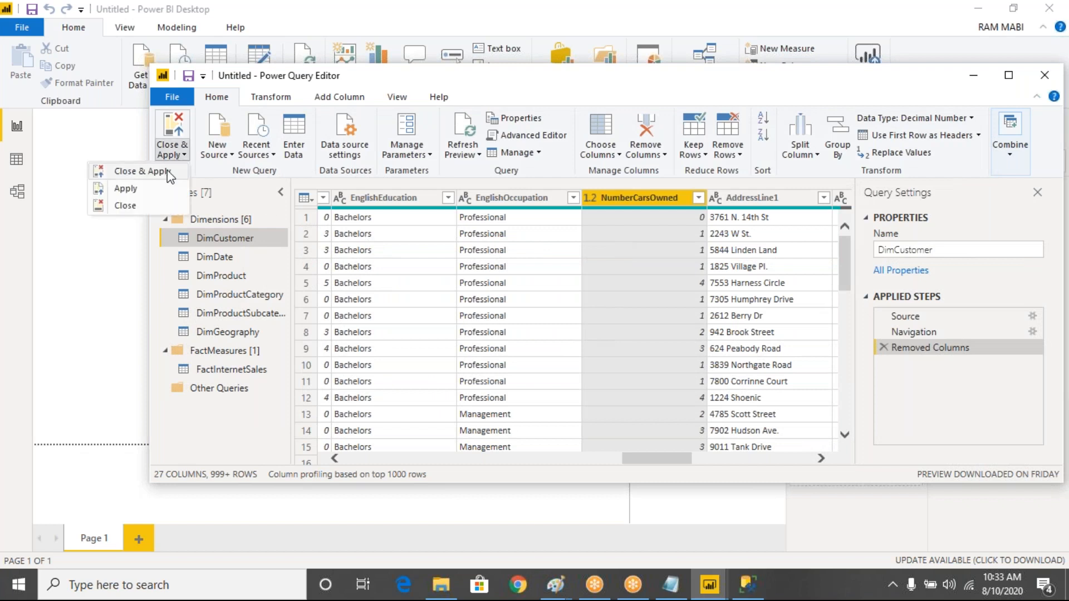
pyautogui.click(170, 176)
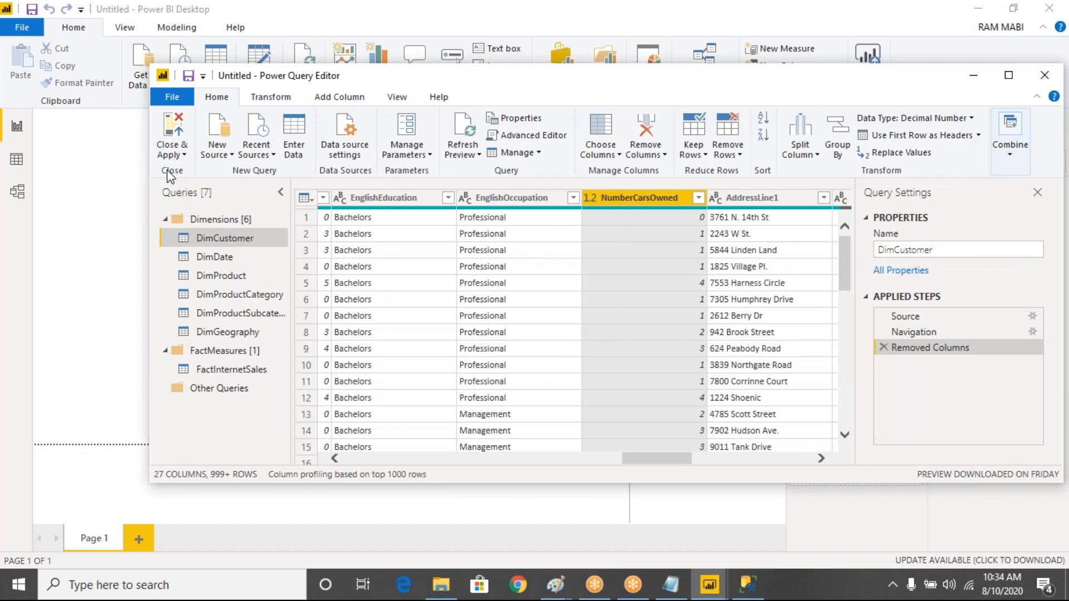
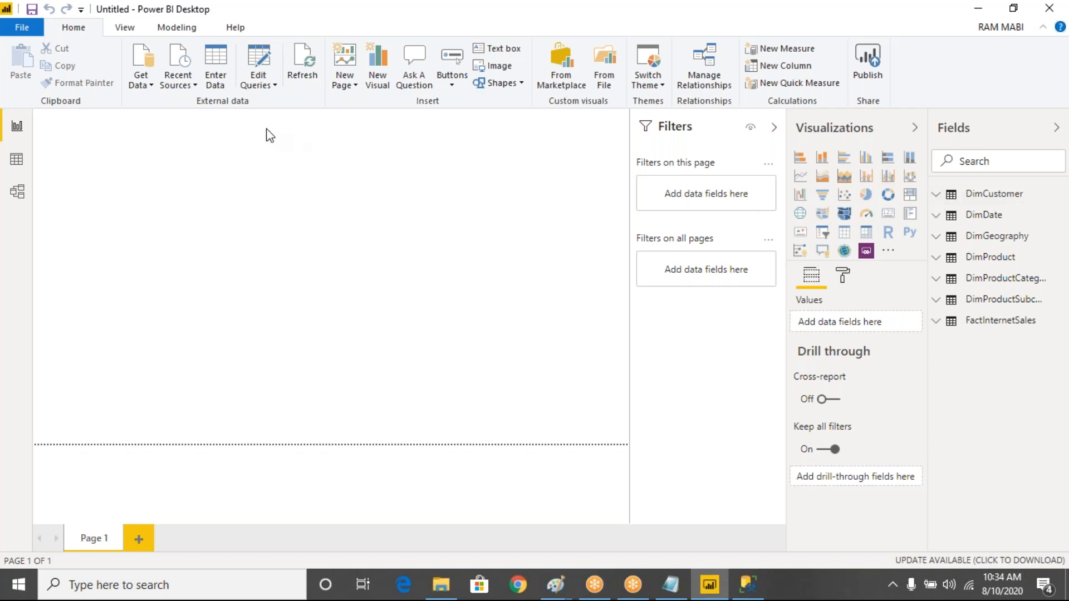
pyautogui.click(21, 159)
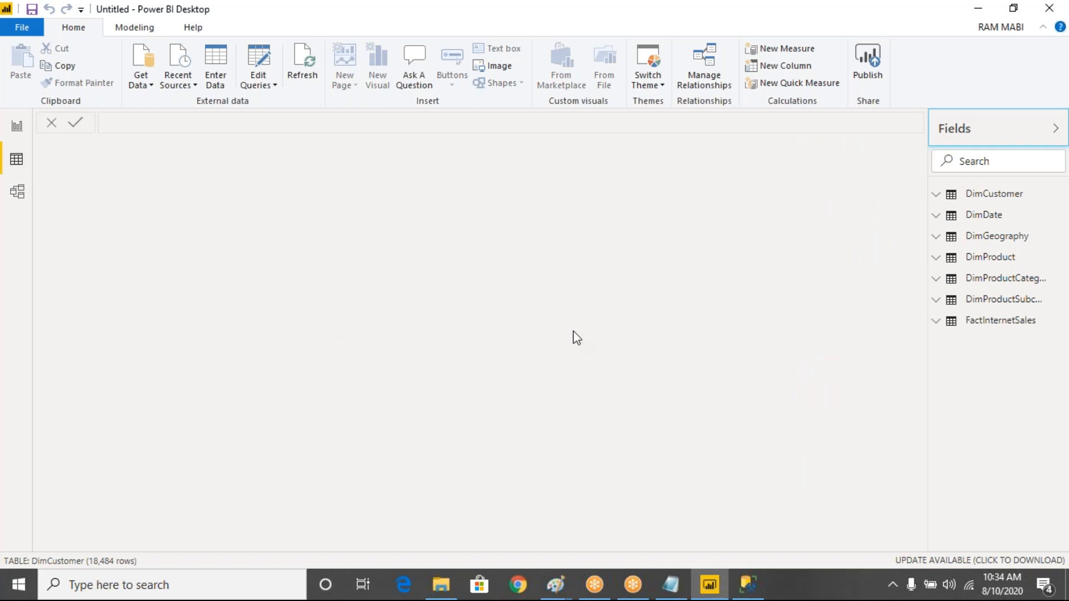
# Step: Display the DimCustomer table's data and check its columns from YearlyIncome to Phone for the removed fields
pyautogui.click(1002, 194)
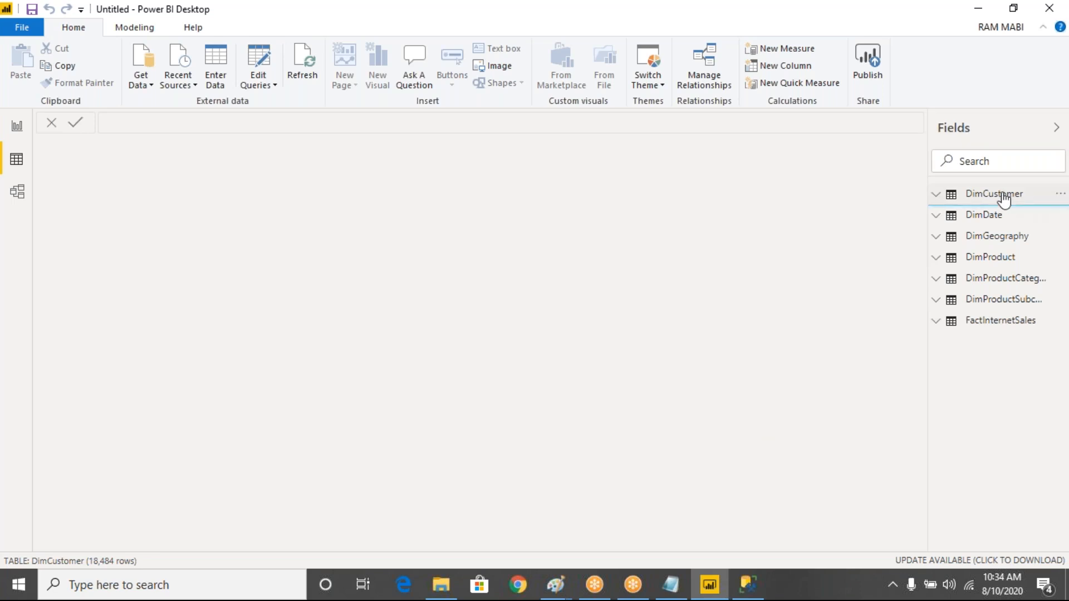
pyautogui.click(1003, 196)
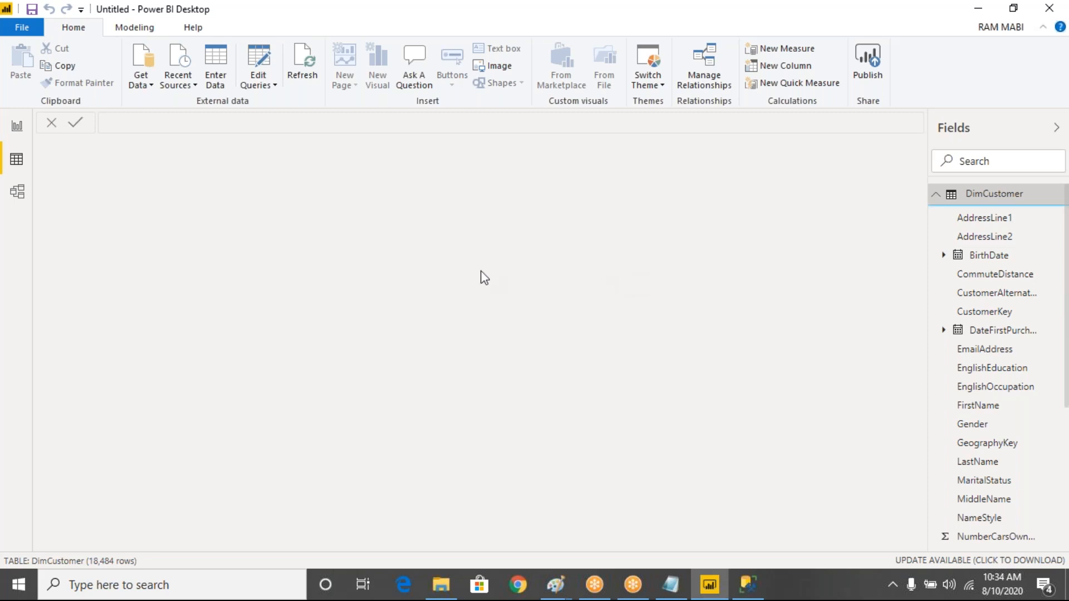
pyautogui.click(17, 161)
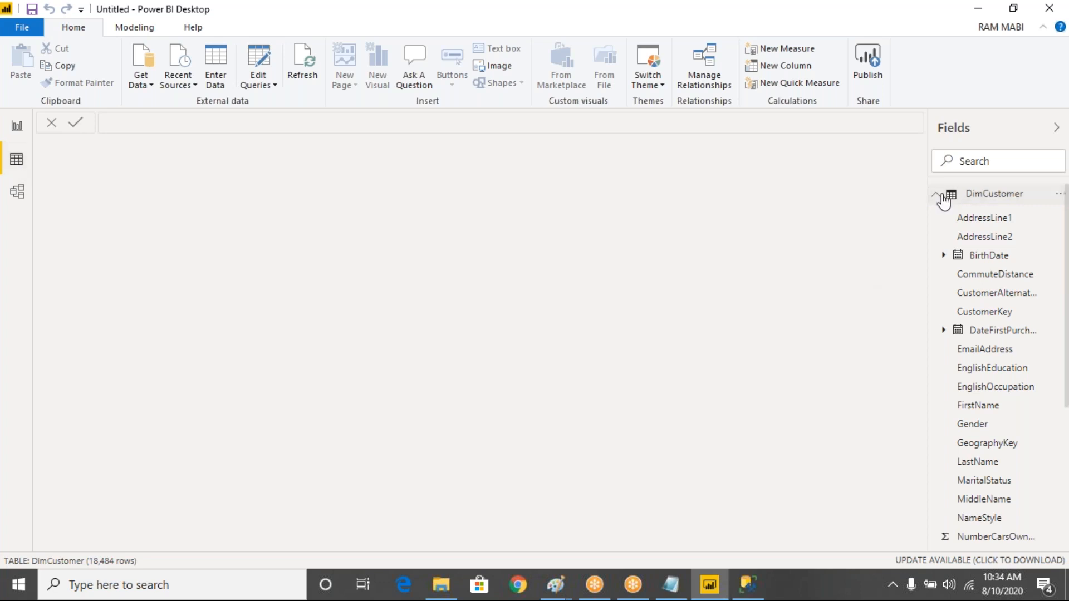
pyautogui.click(940, 196)
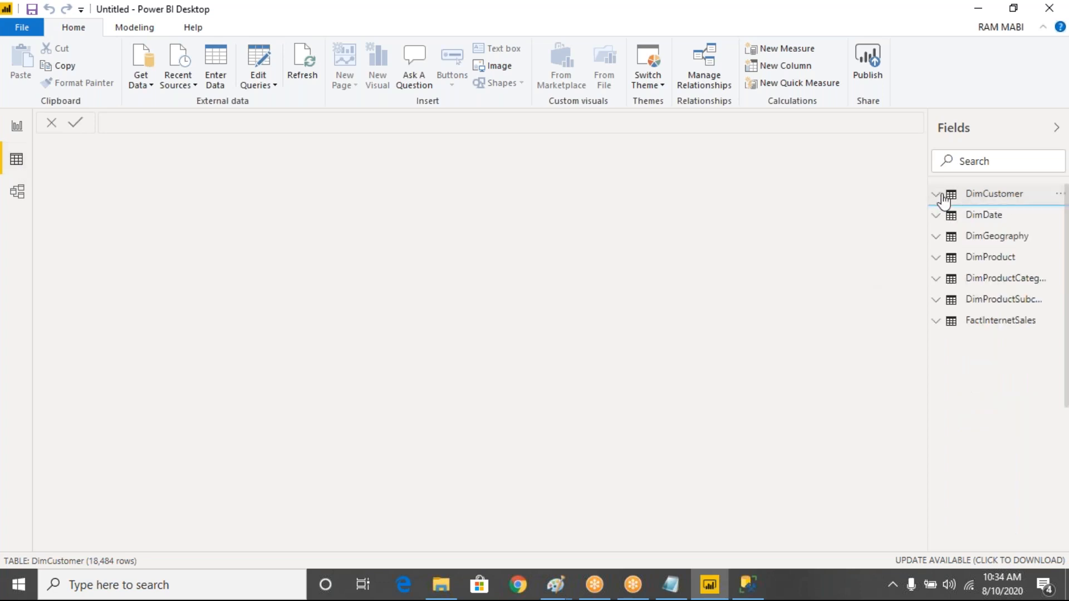
pyautogui.click(976, 219)
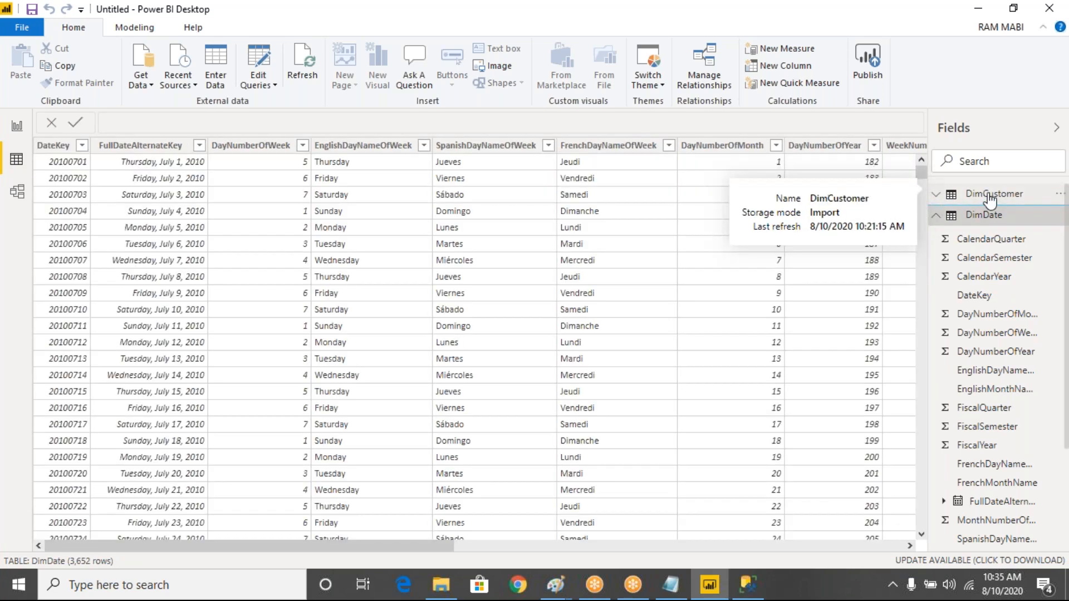
pyautogui.click(989, 196)
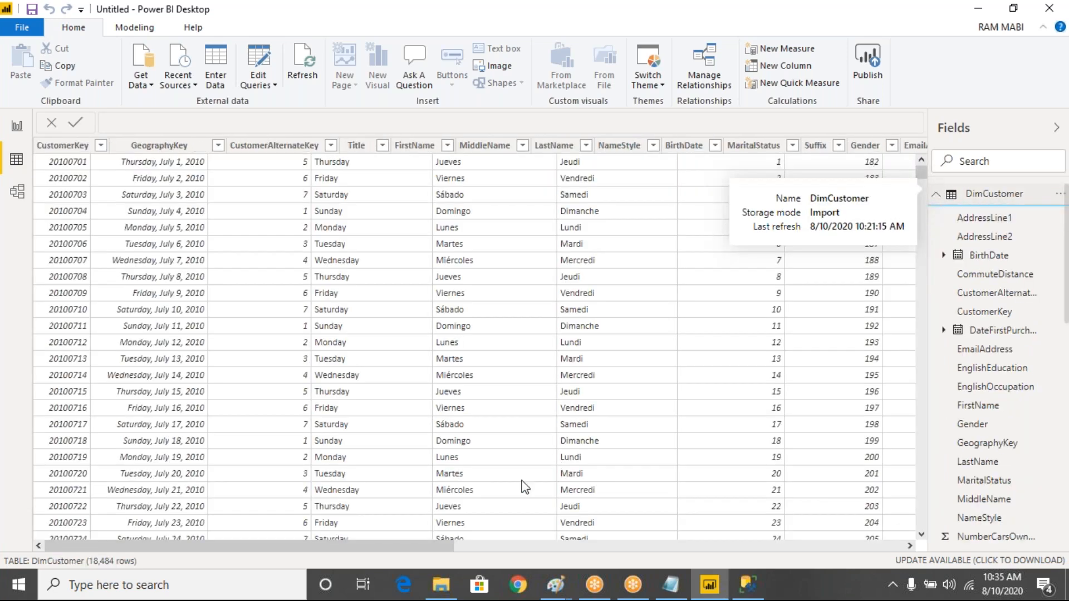
pyautogui.moveTo(391, 549); pyautogui.dragTo(785, 560)
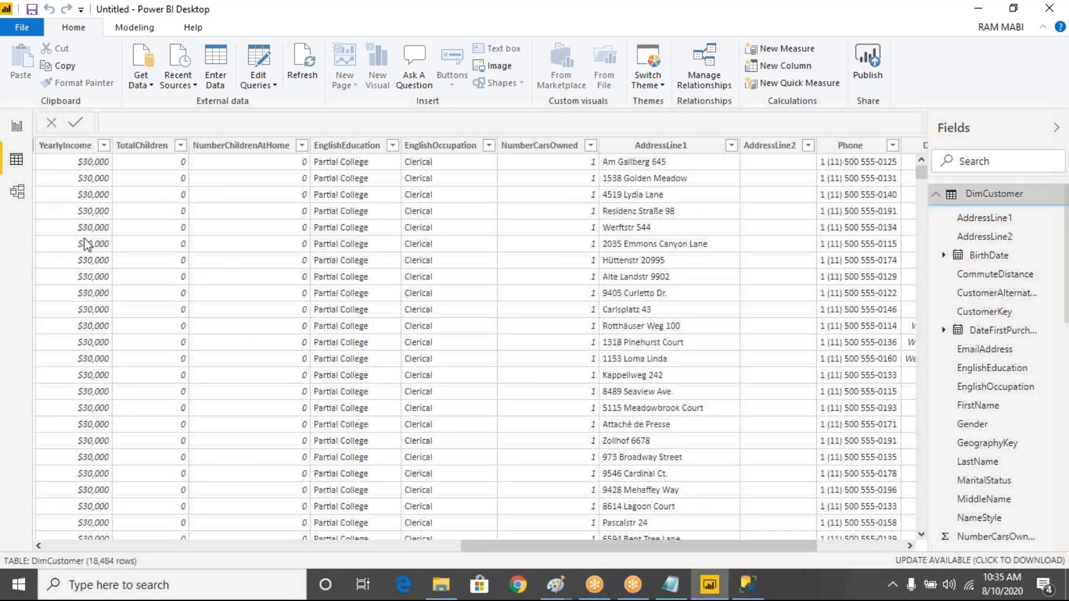
# Step: Return to the Report view and reopen the queries in Power Query Editor
pyautogui.click(15, 132)
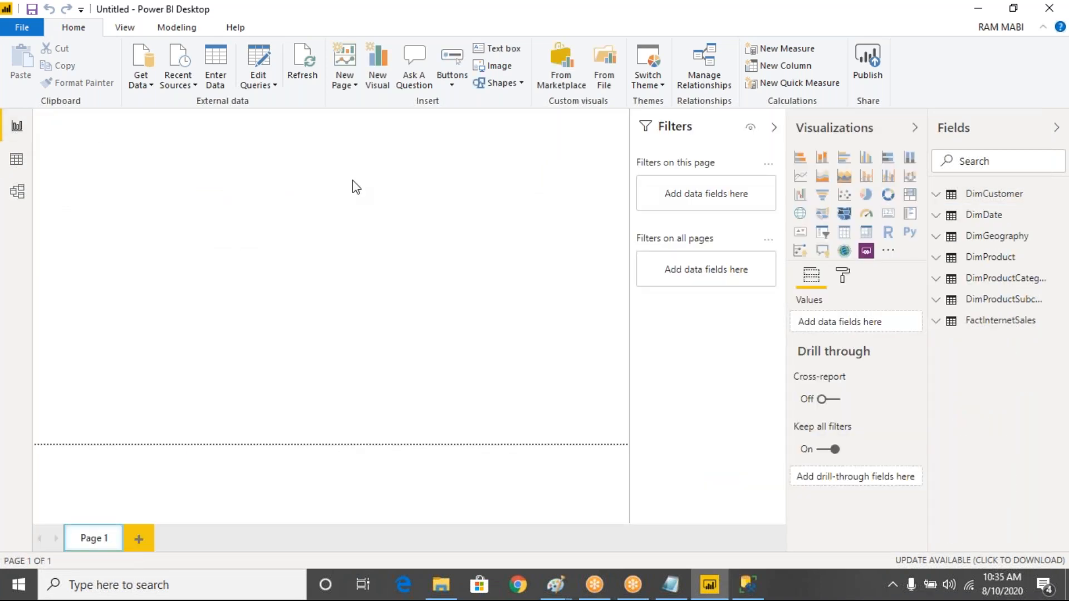
pyautogui.click(271, 85)
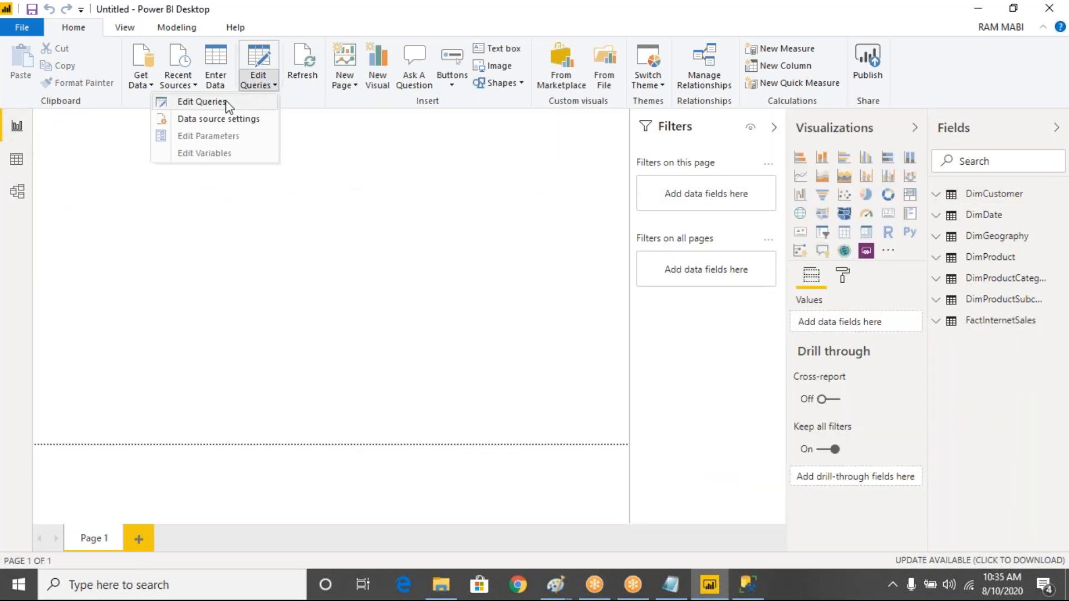
pyautogui.click(202, 102)
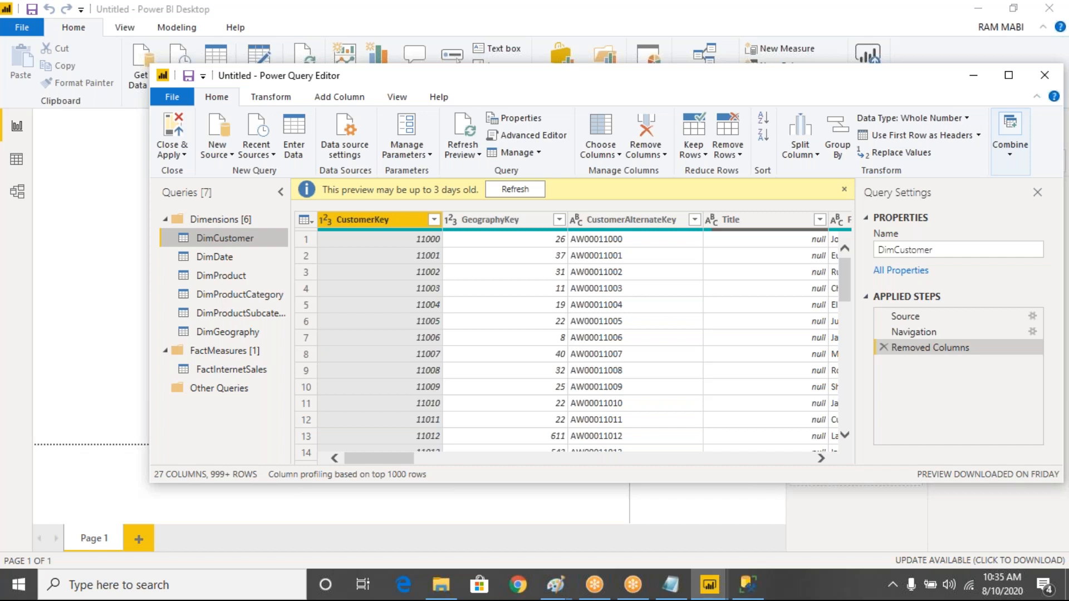
# Step: Open a new Paint window and maximize it
pyautogui.press('super')
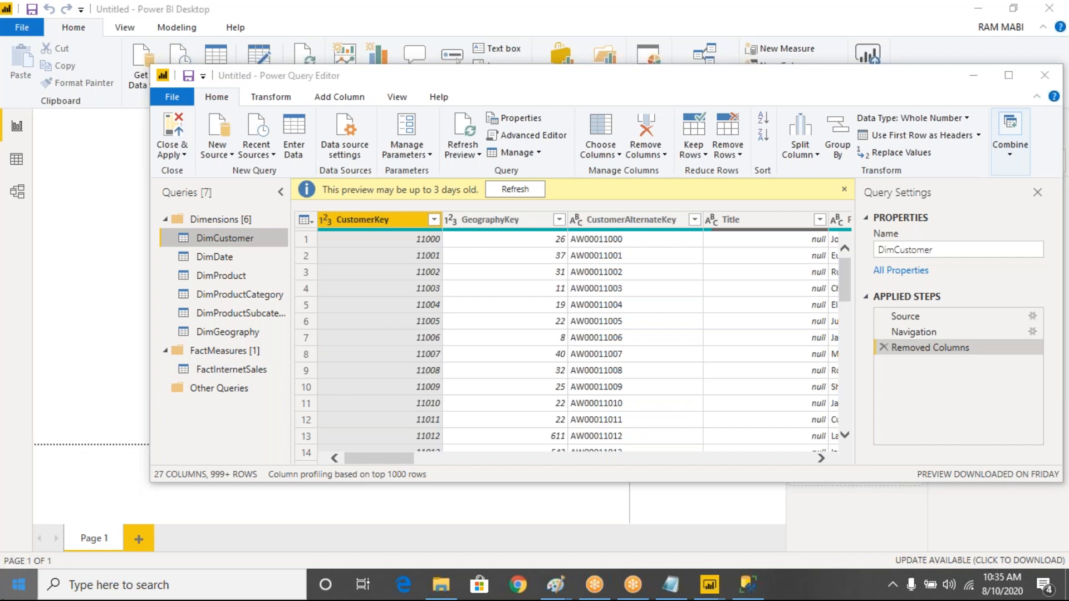
pyautogui.write('paint')
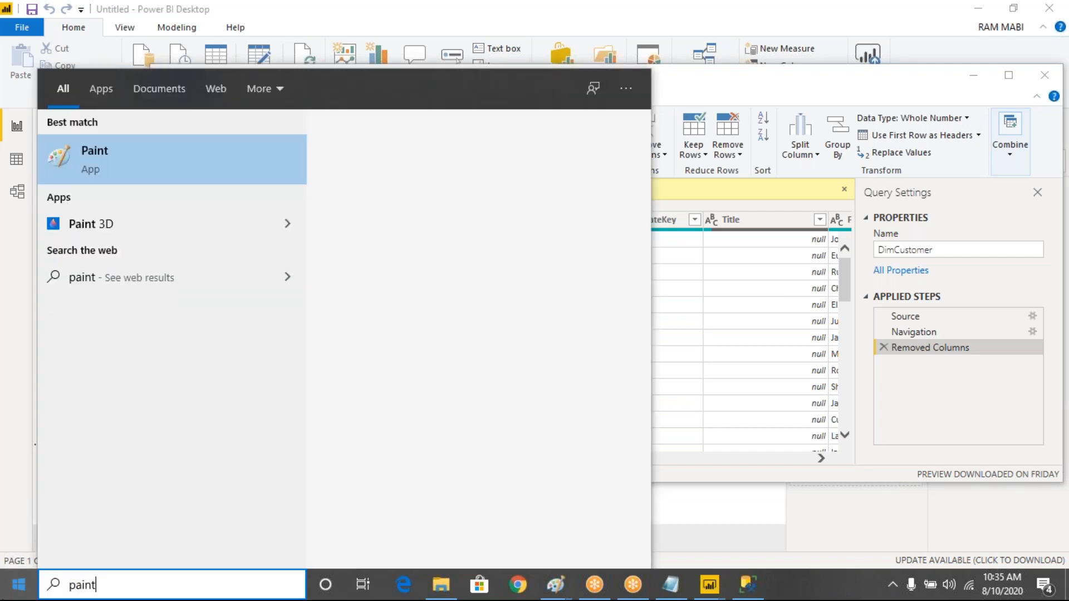
pyautogui.press('Return')
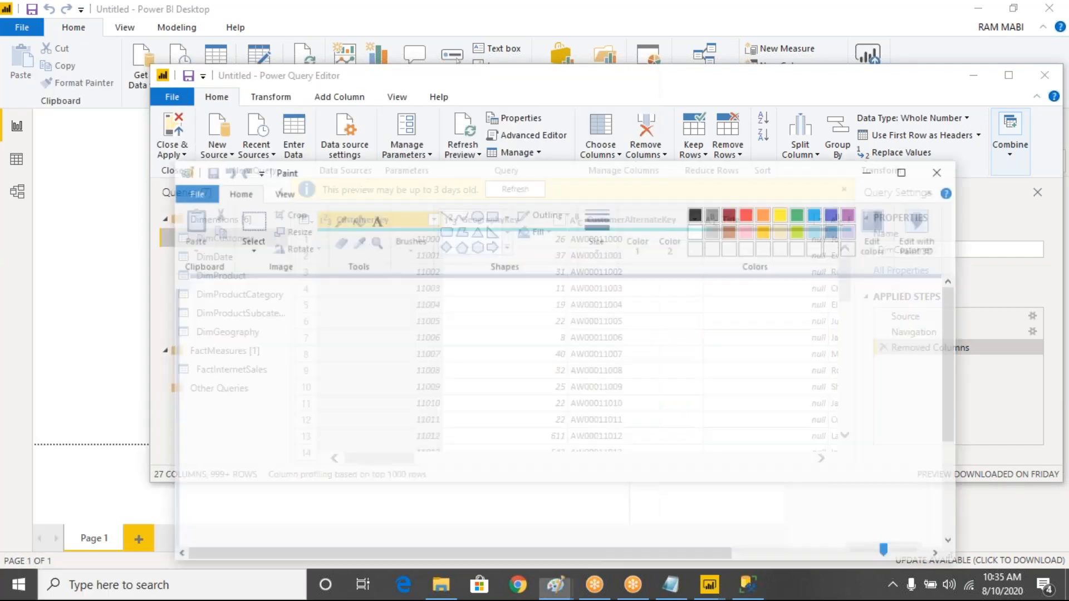
pyautogui.doubleClick(555, 176)
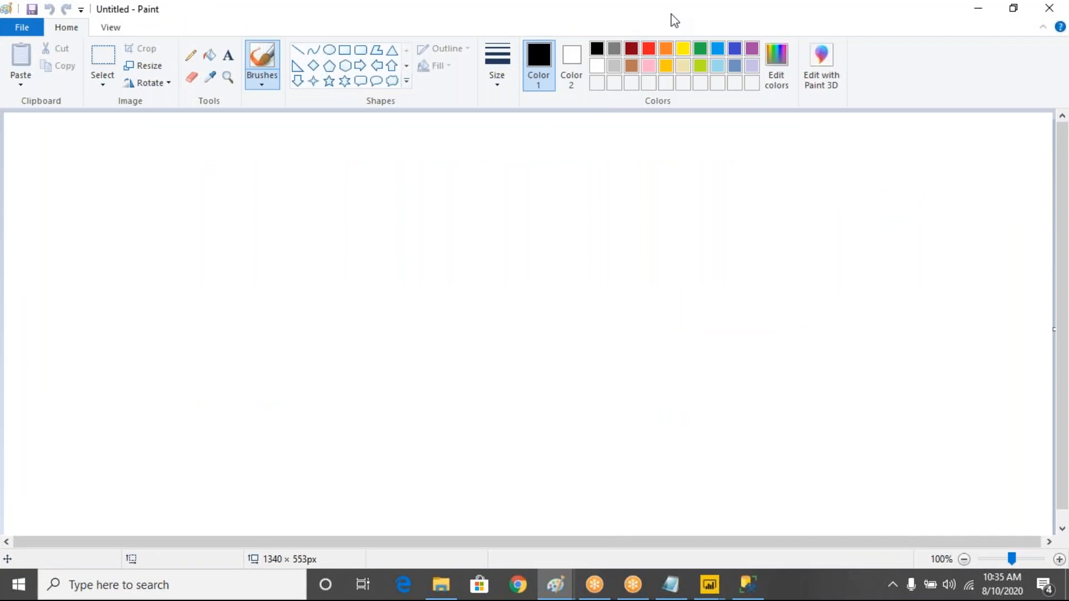
# Step: Draw a rectangle near the canvas's left edge and label it "SQL Server" with "Database: AdventerworksDW2017" below
pyautogui.click(345, 50)
pyautogui.moveTo(28, 225); pyautogui.dragTo(198, 338)
pyautogui.click(229, 55)
pyautogui.moveTo(50, 237); pyautogui.dragTo(163, 314)
pyautogui.write('SQL Server')
pyautogui.press('Return')
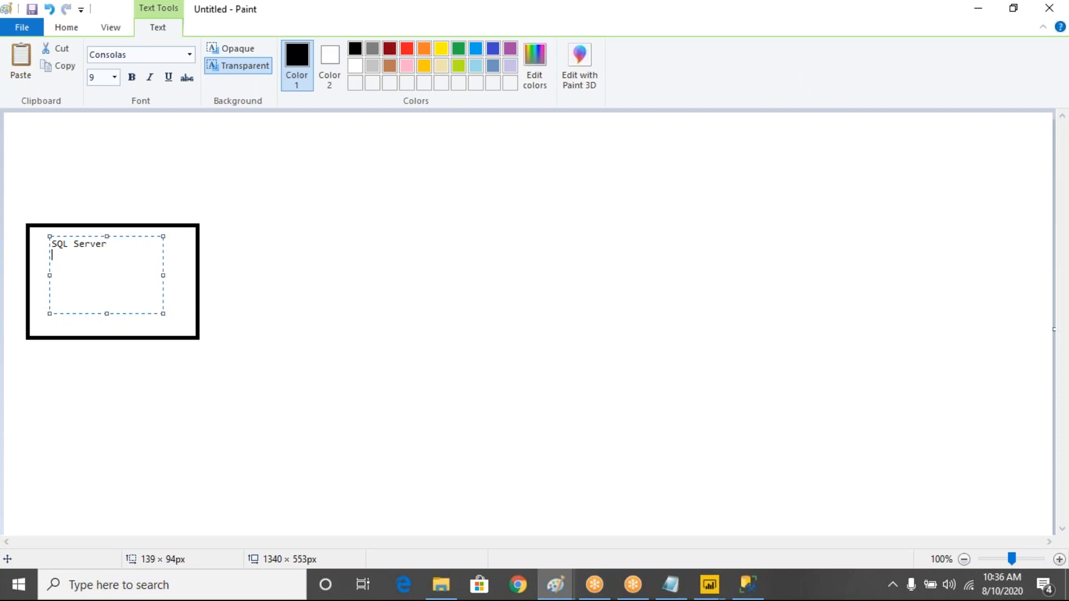
pyautogui.write('Database')
pyautogui.write(': Adventerw')
pyautogui.write('or')
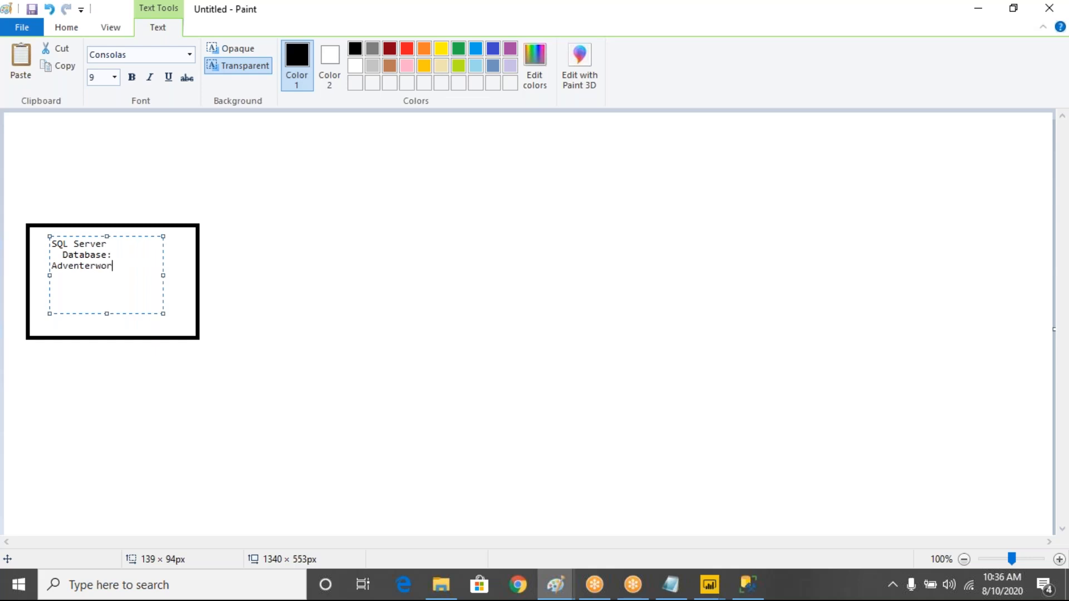
pyautogui.write('ksDW2017')
# Step: Resize the label's text area to fit the database name on one line, and remove the indent before "Database"
pyautogui.moveTo(163, 313); pyautogui.dragTo(194, 288)
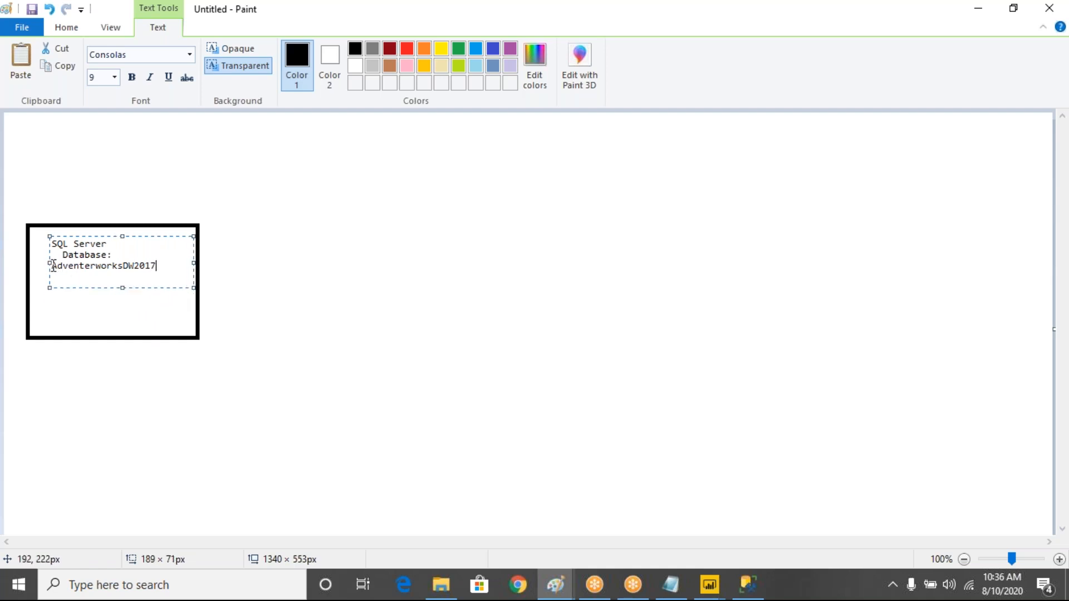
pyautogui.moveTo(46, 263); pyautogui.dragTo(29, 261)
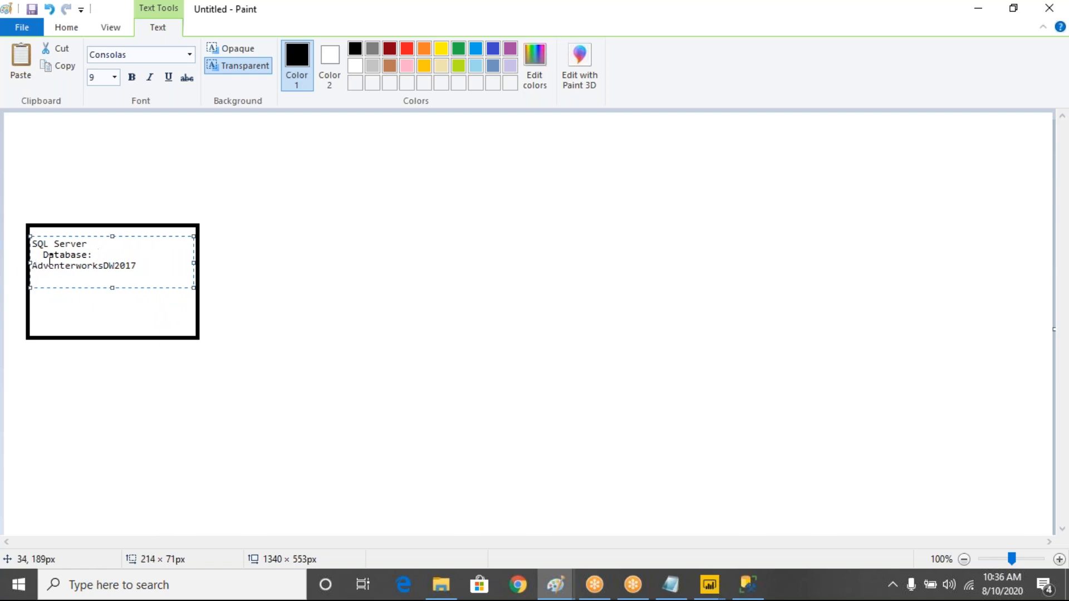
pyautogui.click(44, 257)
pyautogui.press('BackSpace')
pyautogui.press('BackSpace')
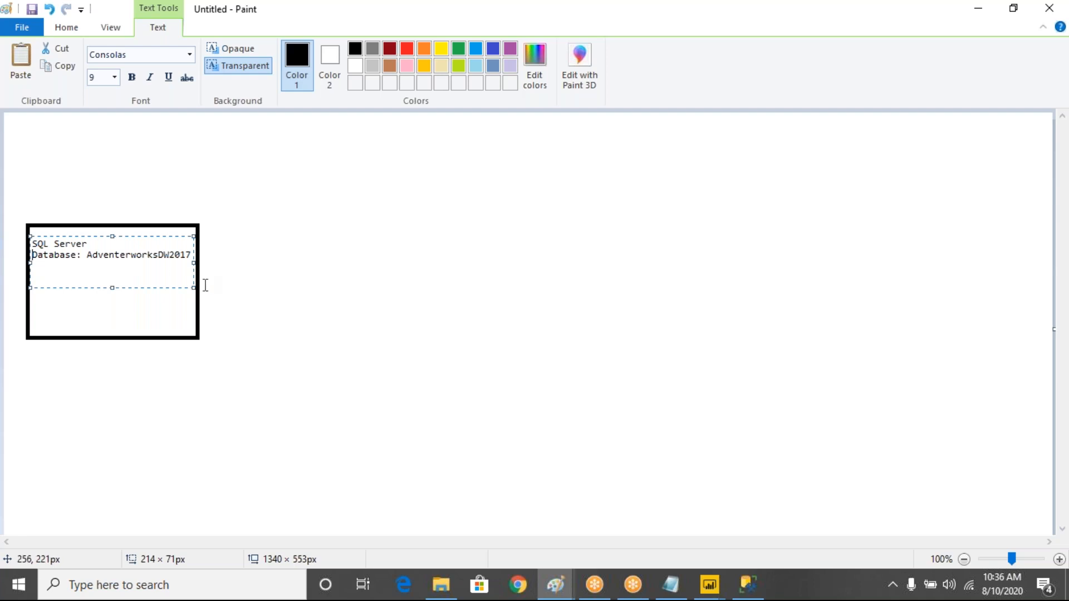
pyautogui.moveTo(193, 287); pyautogui.dragTo(195, 264)
pyautogui.click(133, 290)
# Step: List the tables DIMCUSTOMER, DIMPRODUCT, DIMCATEGORY and DIMSUBCATEGORY on separate lines below the database name inside the SQL Server box
pyautogui.moveTo(34, 272); pyautogui.dragTo(171, 331)
pyautogui.write('DIMCUSAT')
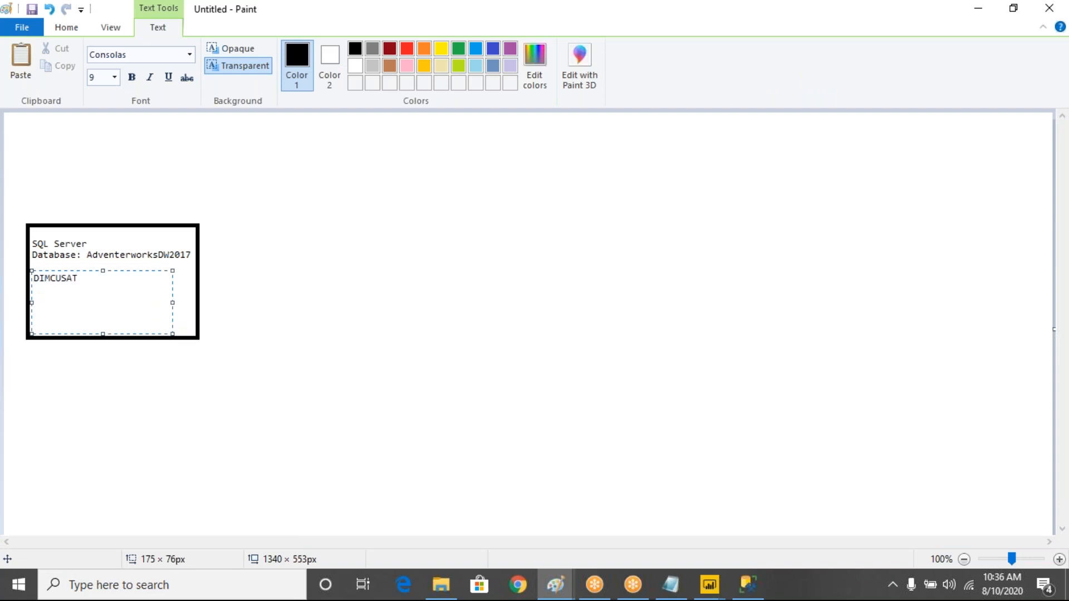
pyautogui.press('BackSpace')
pyautogui.press('BackSpace')
pyautogui.write('STOMER')
pyautogui.press('Return')
pyautogui.write('DIMPRODU')
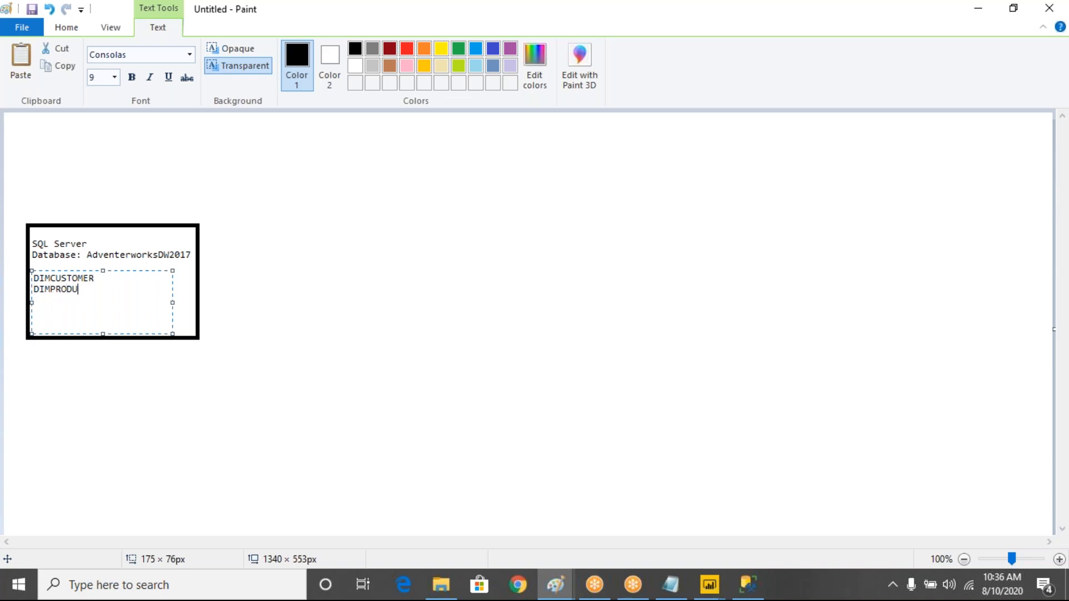
pyautogui.write('CT DIMCATEGORY')
pyautogui.press('Return')
pyautogui.write('DIMSUBCAT')
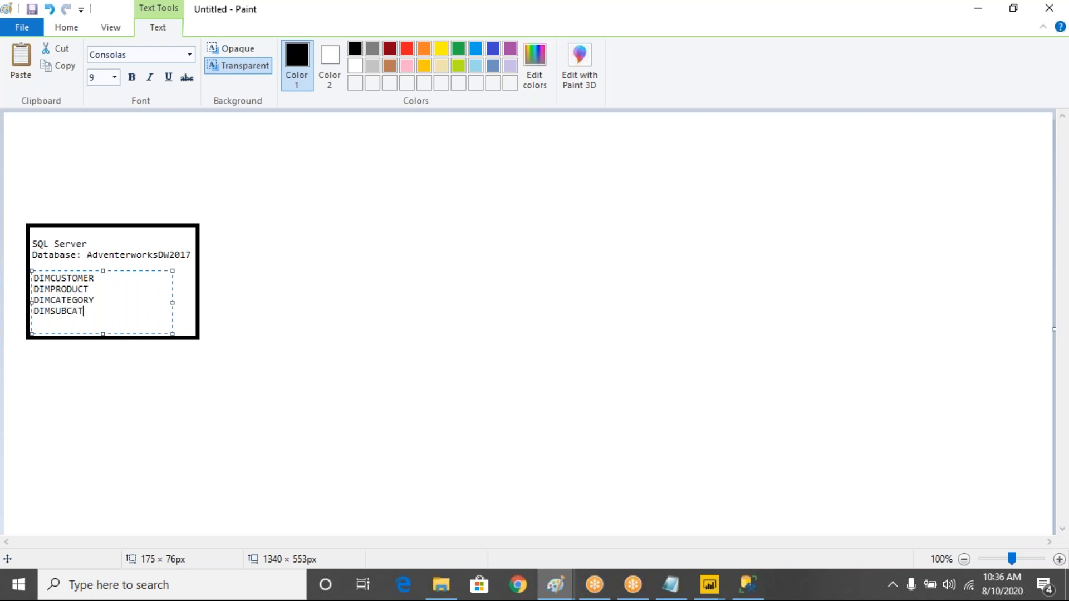
pyautogui.write('EGORY')
pyautogui.click(313, 234)
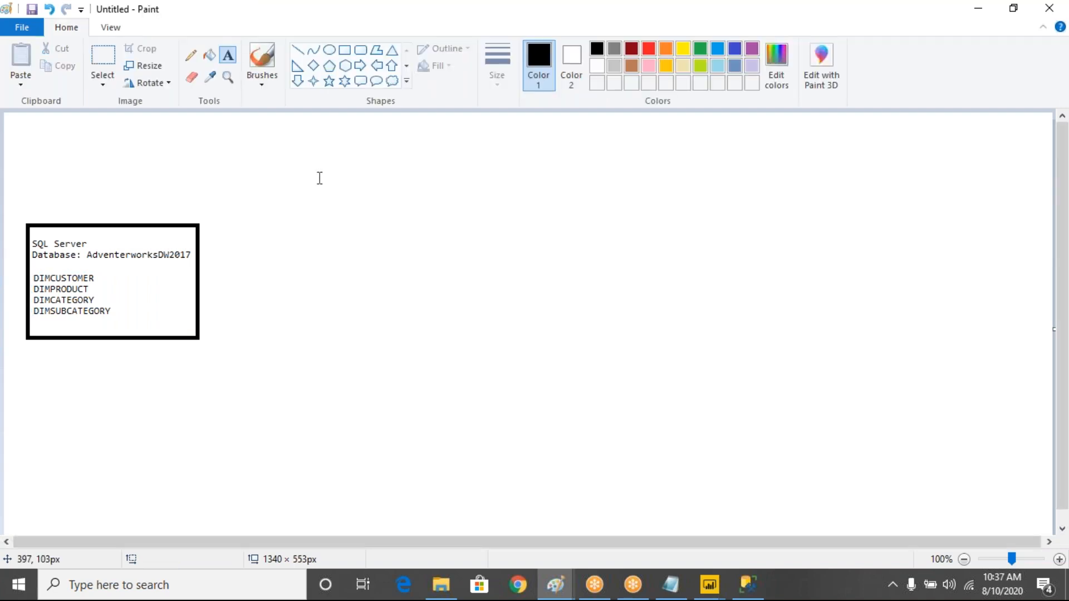
# Step: Draw a large rectangle about 447 × 249 px on the right half of the canvas and adjust its placement
pyautogui.click(345, 50)
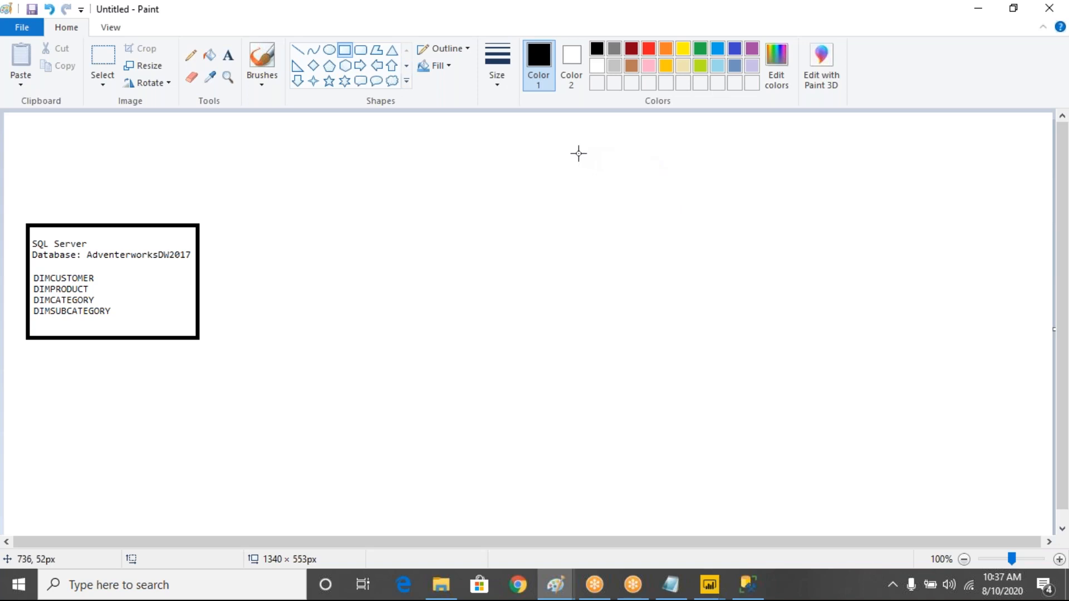
pyautogui.moveTo(554, 152); pyautogui.dragTo(904, 346)
pyautogui.moveTo(792, 256)
pyautogui.mouseDown()
pyautogui.moveTo(744, 296)
pyautogui.moveTo(766, 254)
pyautogui.mouseUp()
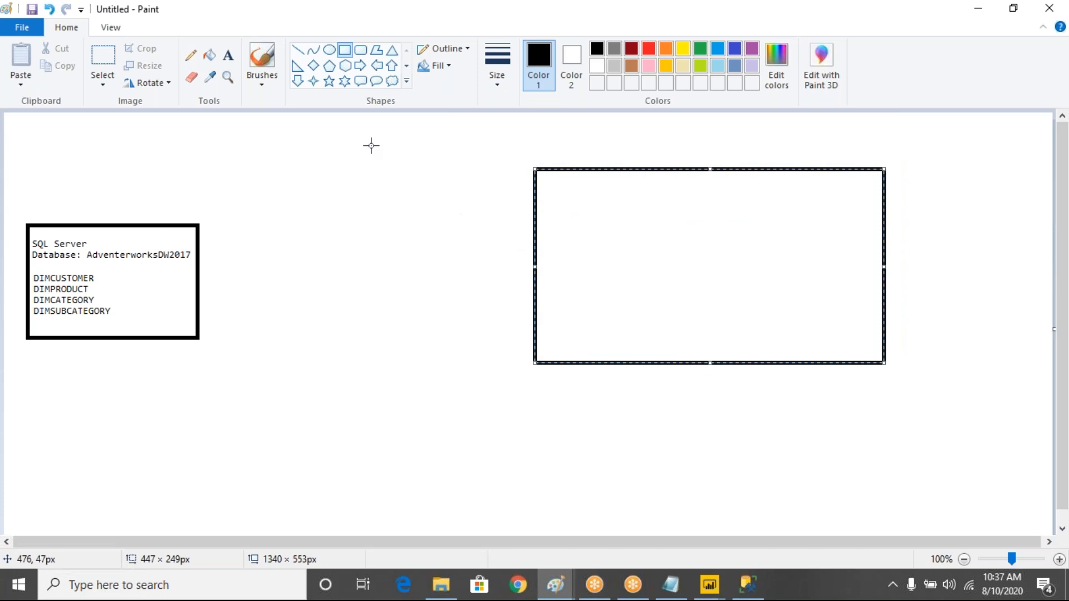
# Step: Draw three rounded rectangles in a row between the SQL Server box and the large rectangle
pyautogui.click(360, 55)
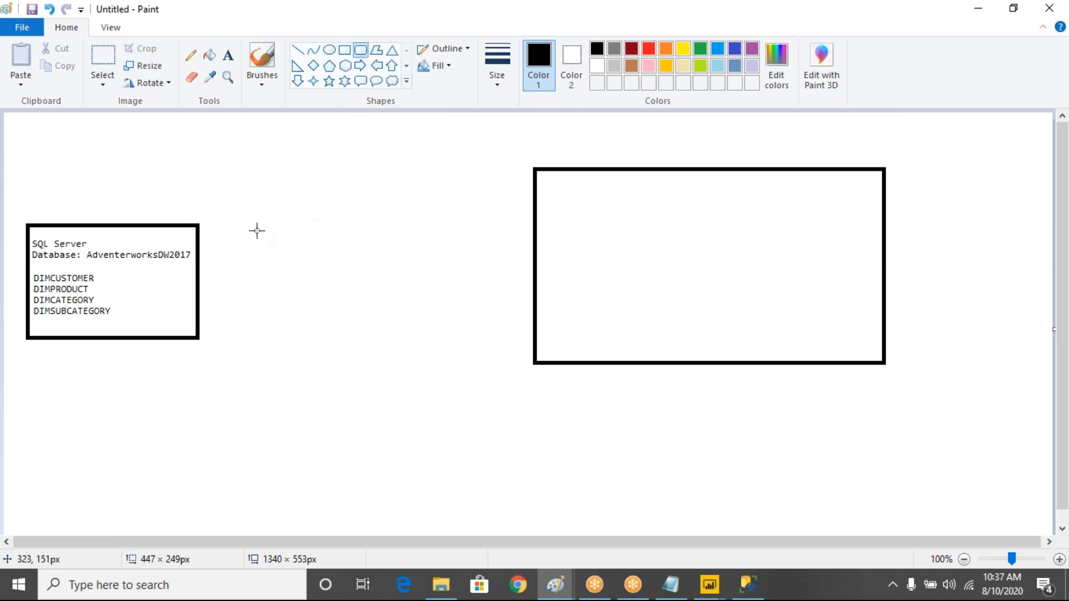
pyautogui.moveTo(256, 230); pyautogui.dragTo(305, 310)
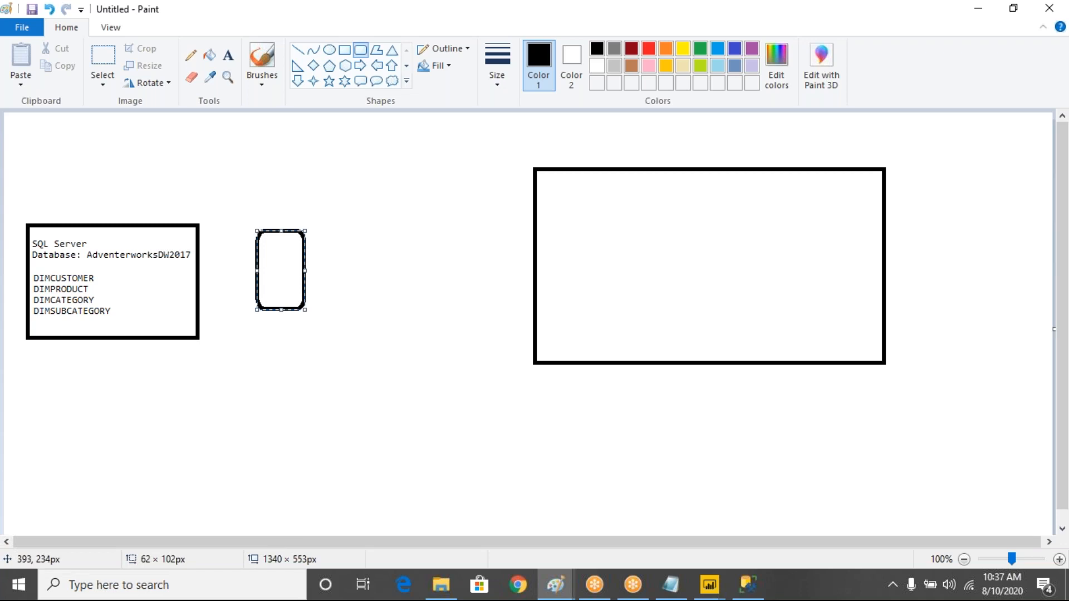
pyautogui.moveTo(344, 228); pyautogui.dragTo(408, 311)
pyautogui.moveTo(444, 229); pyautogui.dragTo(505, 314)
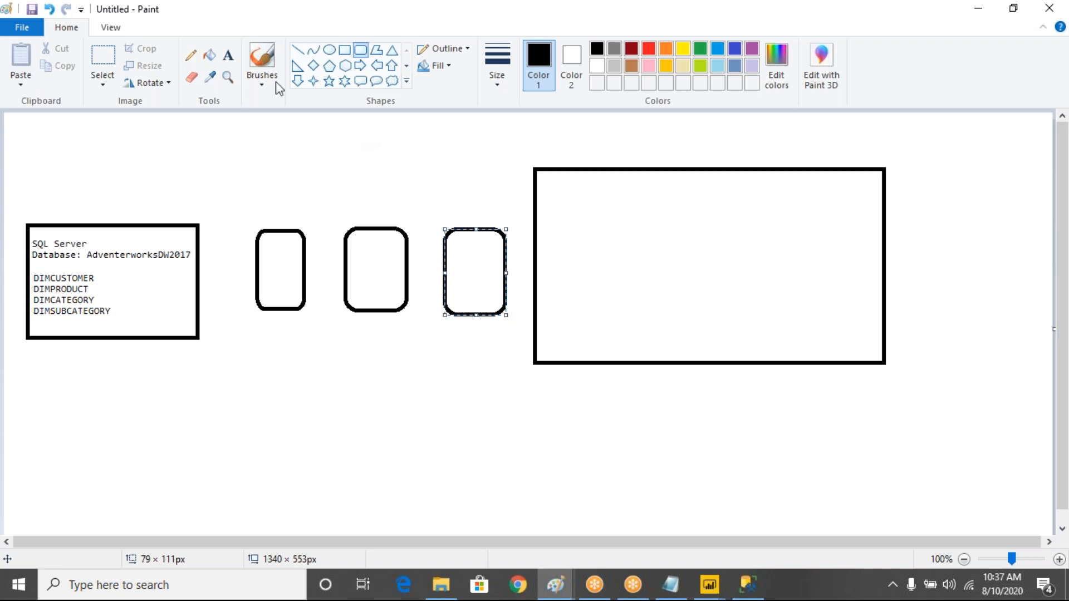
# Step: Label the first rounded box "eXTRACT" and connect it with lines to the SQL Server box and the second rounded box
pyautogui.click(228, 55)
pyautogui.moveTo(264, 259); pyautogui.dragTo(376, 291)
pyautogui.write('eXTRACT')
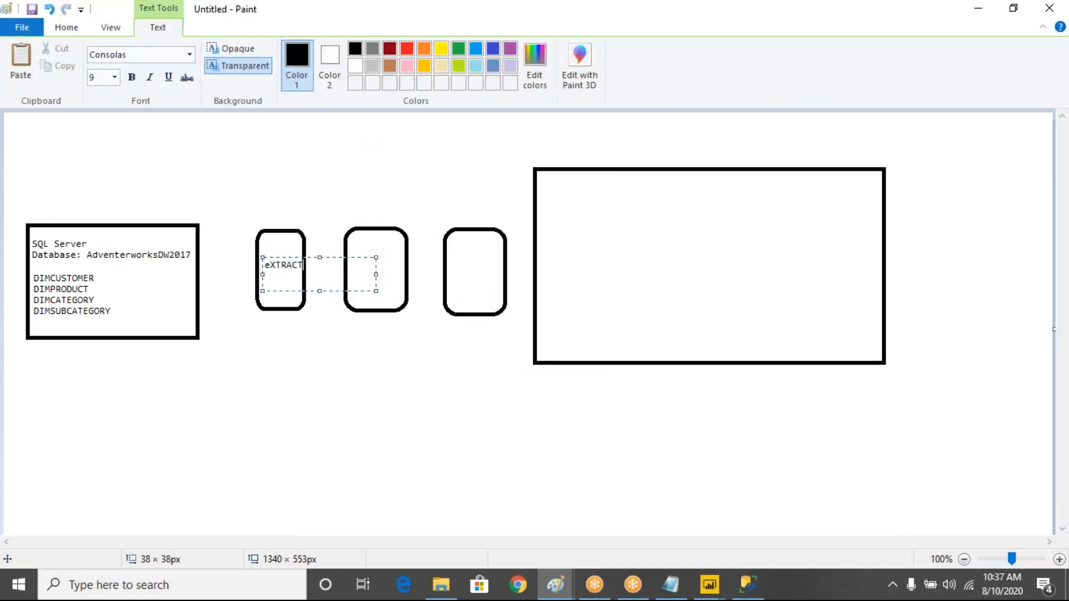
pyautogui.click(254, 135)
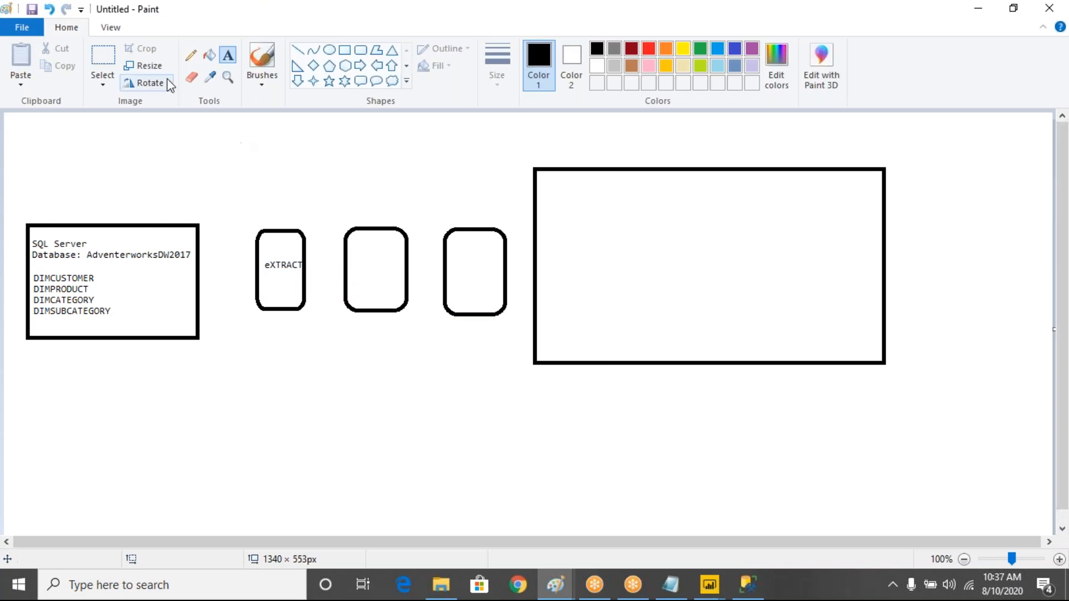
pyautogui.click(297, 51)
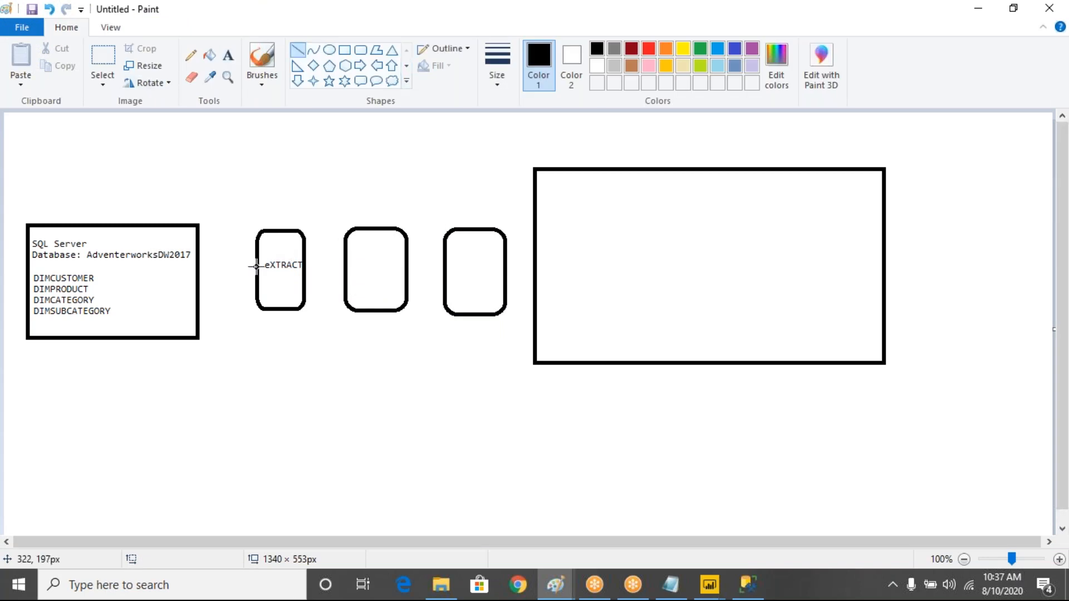
pyautogui.moveTo(252, 267); pyautogui.dragTo(198, 267)
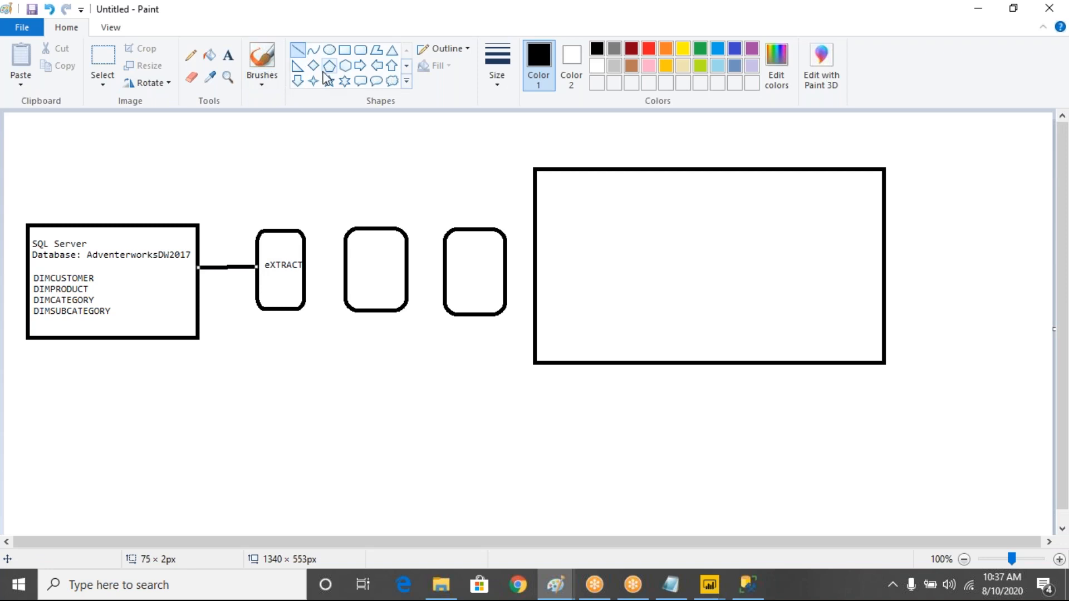
pyautogui.moveTo(306, 265); pyautogui.dragTo(347, 266)
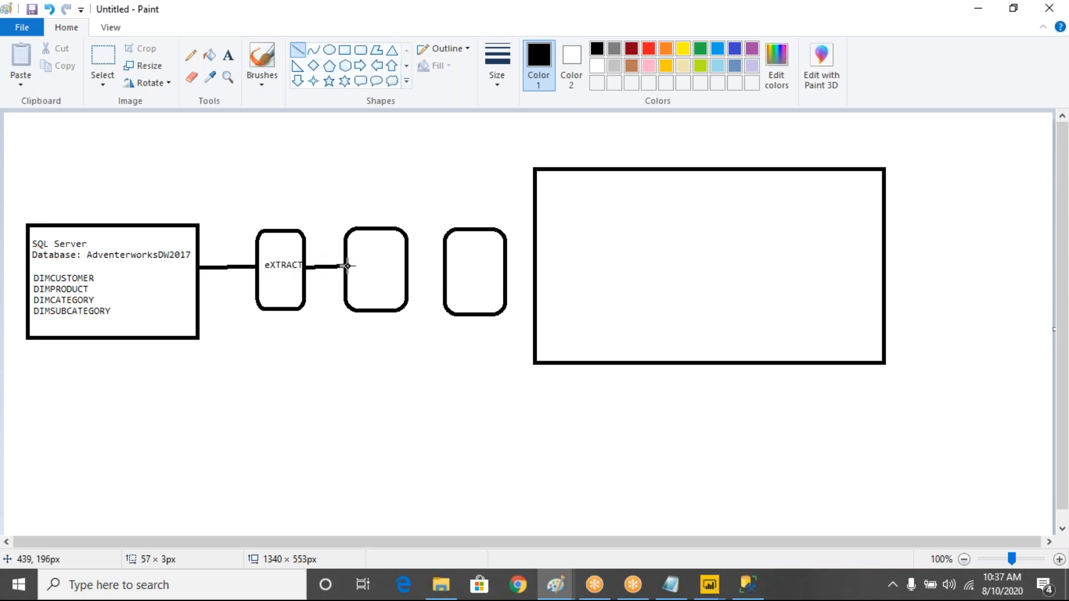
# Step: Label the second rounded box "TRANSFORMATION" and the third "LOADING DATA", wrapping both texts within their boxes
pyautogui.click(227, 55)
pyautogui.click(352, 249)
pyautogui.write('TRA')
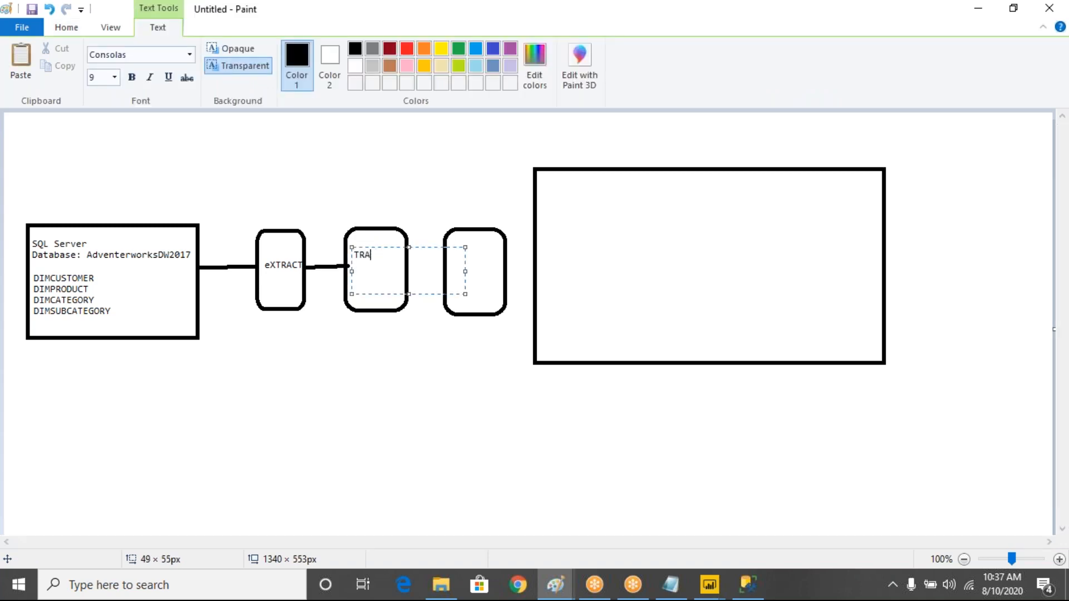
pyautogui.write('BNSFORMATION')
pyautogui.moveTo(465, 294); pyautogui.dragTo(383, 301)
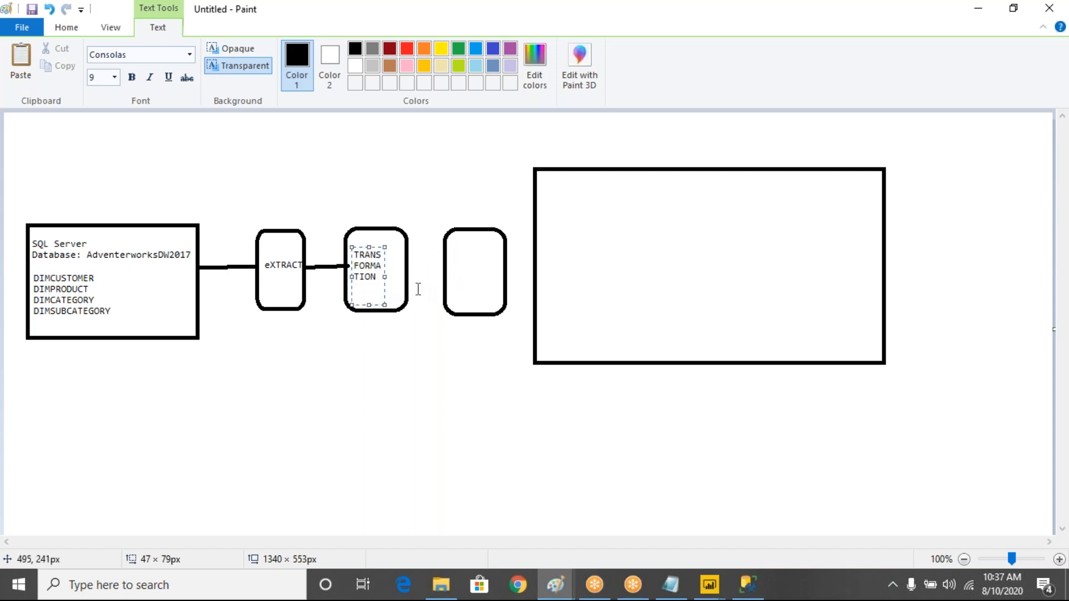
pyautogui.moveTo(451, 253); pyautogui.dragTo(563, 291)
pyautogui.write('LOADING DATA')
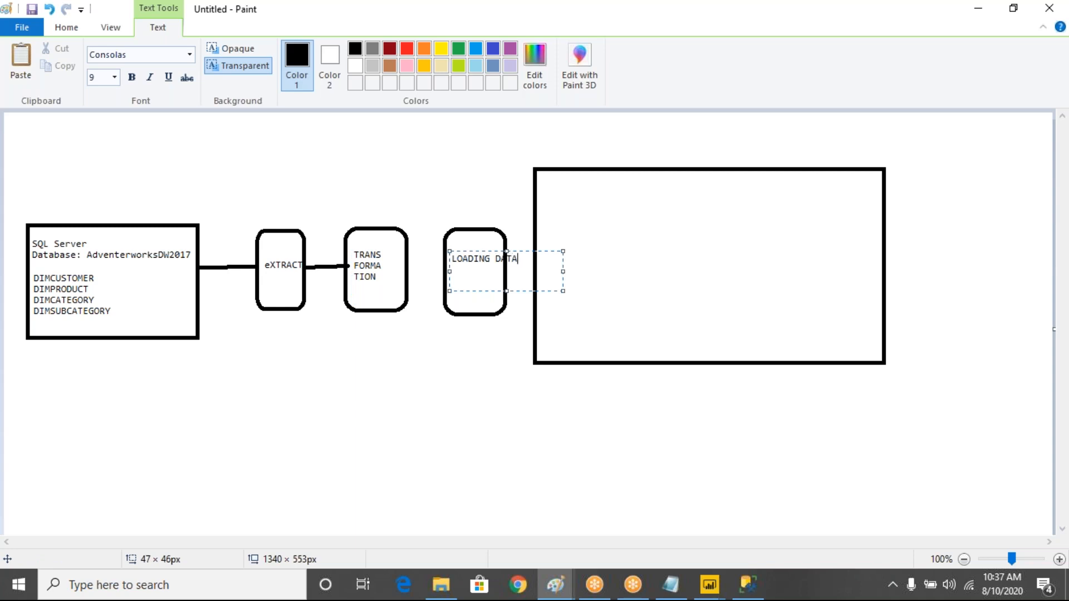
pyautogui.moveTo(562, 291); pyautogui.dragTo(494, 299)
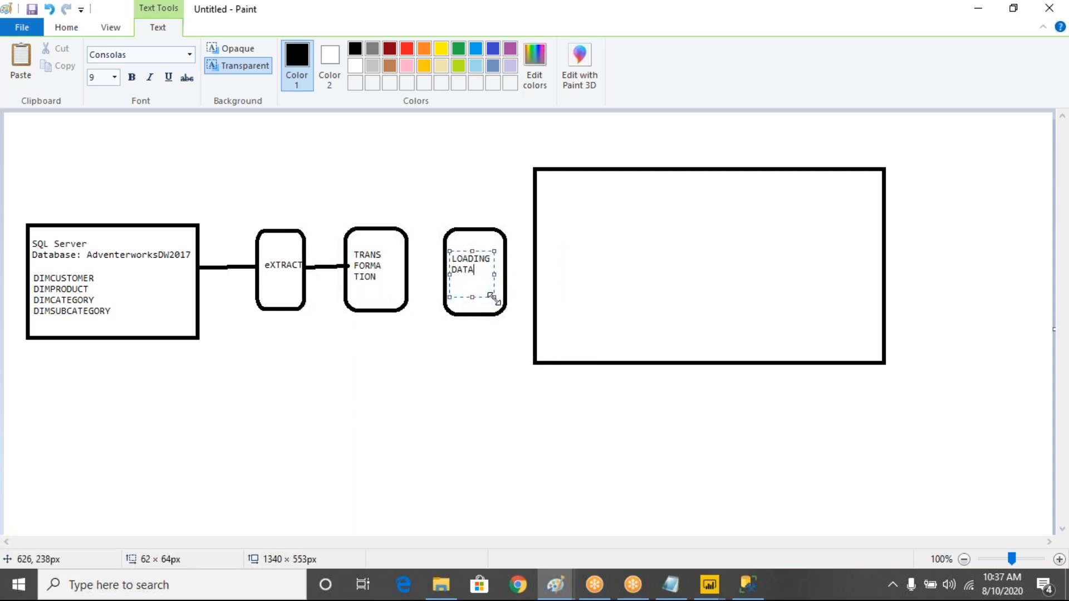
pyautogui.click(377, 132)
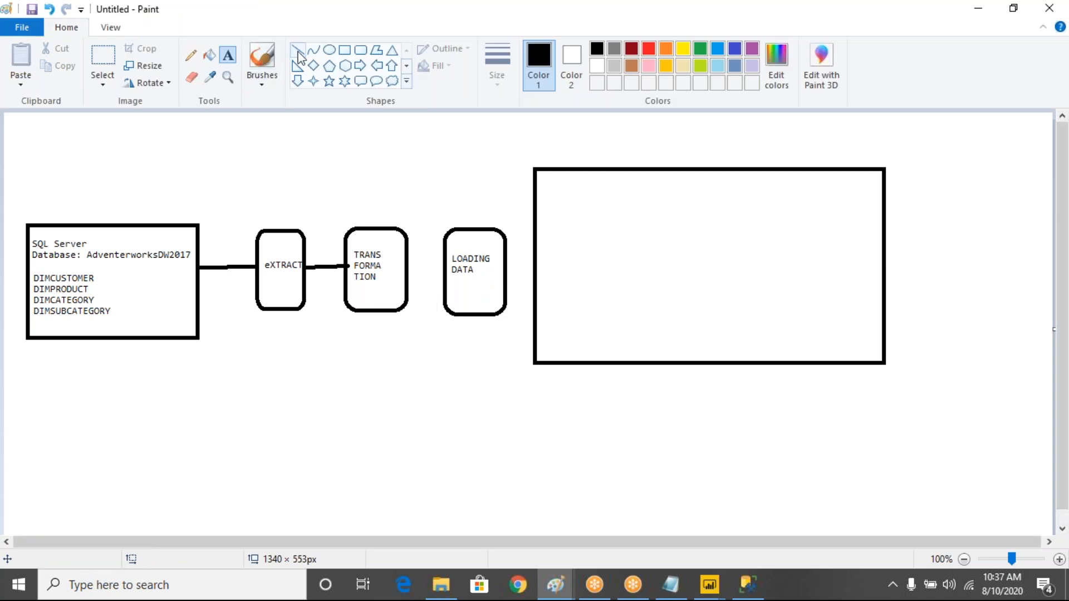
# Step: Connect the TRANSFORMATION, LOADING DATA and large boxes with lines, and enclose the three rounded boxes in a rectangle about 362 × 182 px
pyautogui.click(298, 52)
pyautogui.moveTo(408, 268); pyautogui.dragTo(533, 267)
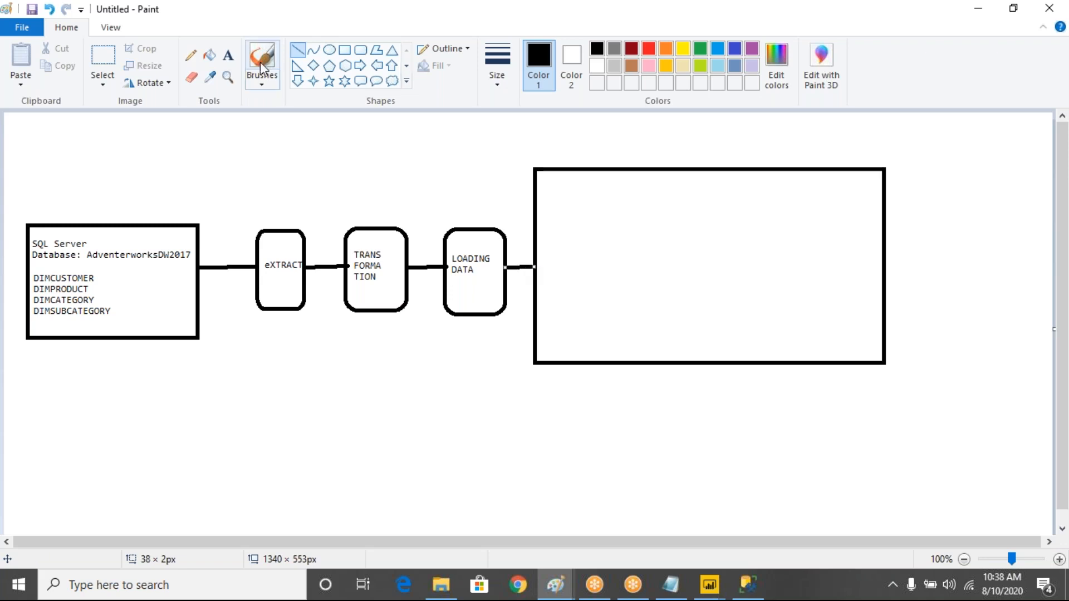
pyautogui.click(345, 52)
pyautogui.moveTo(235, 203)
pyautogui.mouseDown()
pyautogui.moveTo(555, 377)
pyautogui.moveTo(518, 345)
pyautogui.mouseUp()
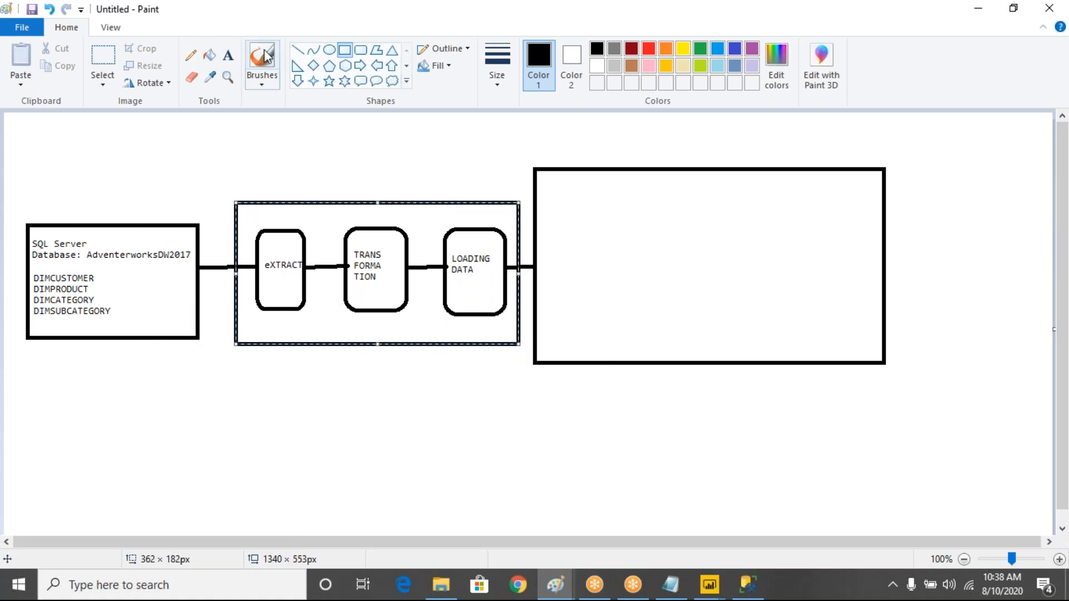
# Step: Add the title "POWER qUERY eDITIOR" above the rectangle enclosing the three rounded boxes
pyautogui.click(228, 55)
pyautogui.moveTo(286, 164); pyautogui.dragTo(473, 186)
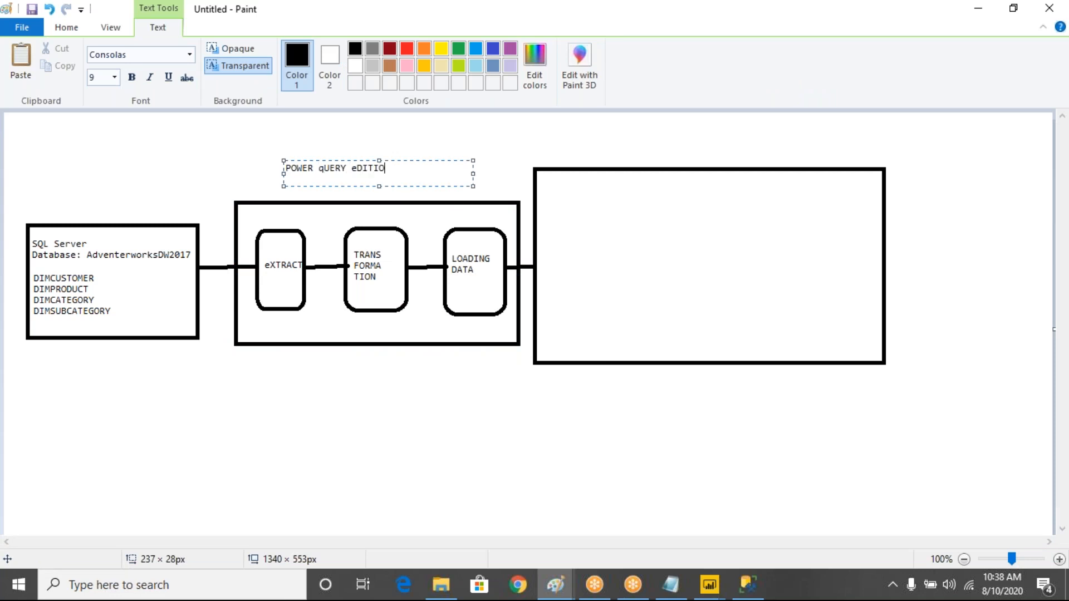
pyautogui.click(507, 143)
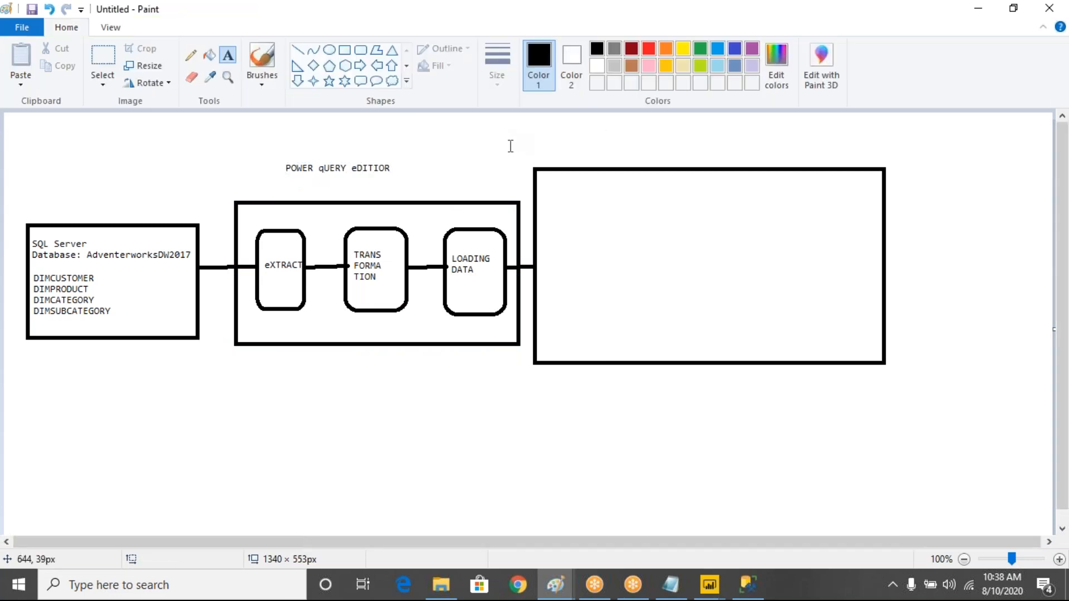
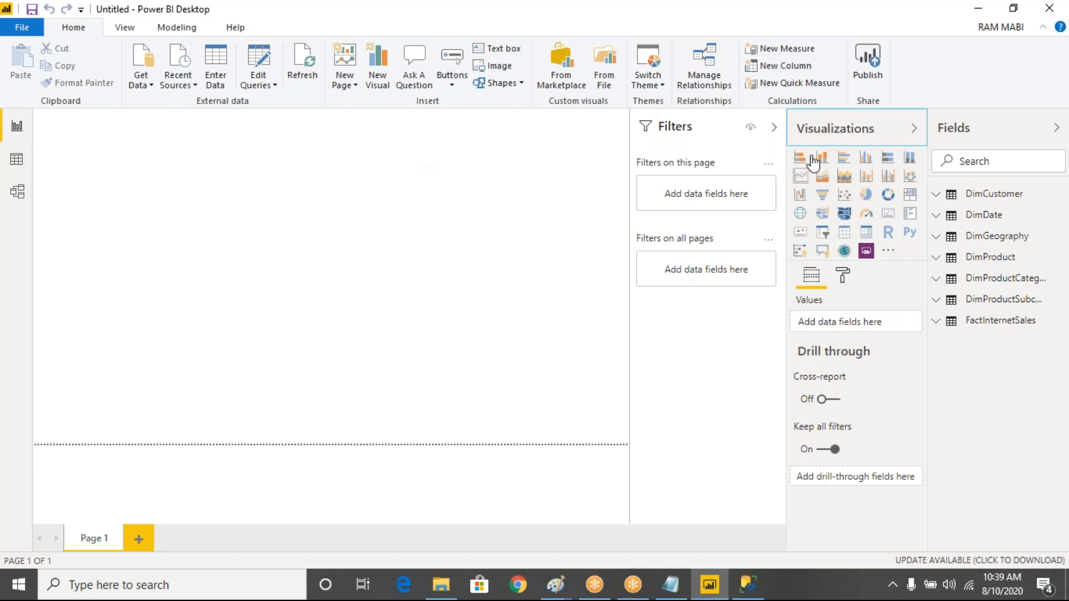
# Step: Add an empty stacked column chart to the Power BI report page and enlarge it
pyautogui.click(822, 158)
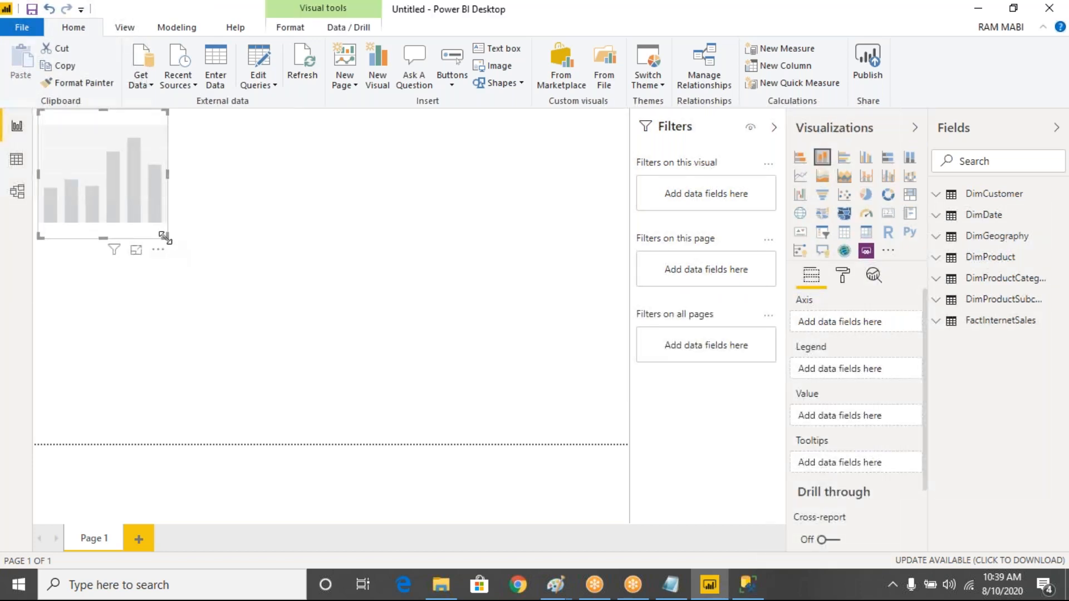
pyautogui.moveTo(162, 236); pyautogui.dragTo(455, 379)
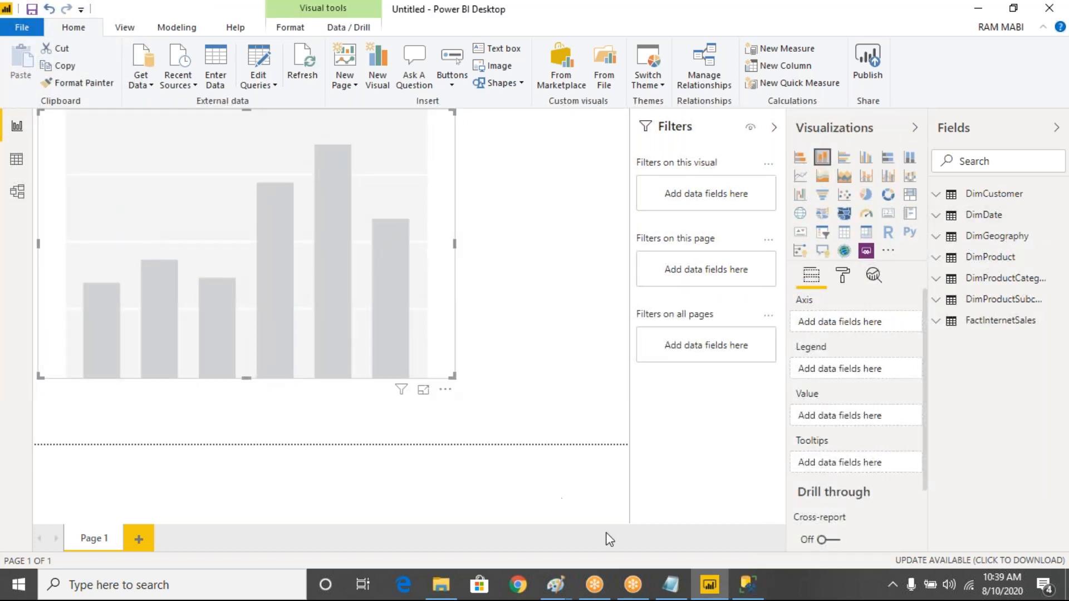
# Step: Switch back to the Paint diagram and draw three six-point stars in the right part of the large rectangle
pyautogui.click(555, 584)
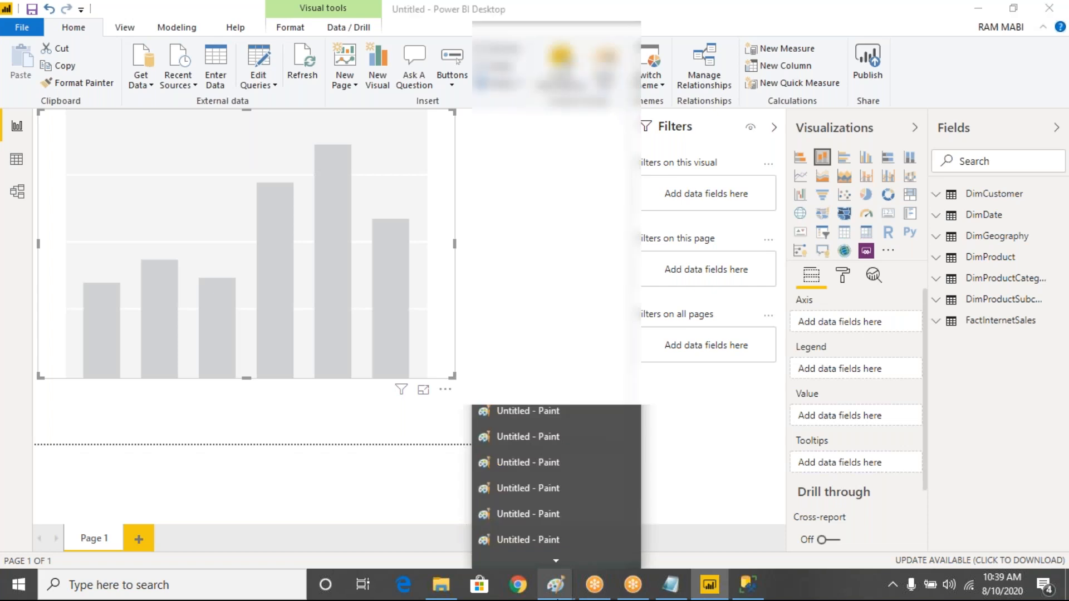
pyautogui.click(542, 544)
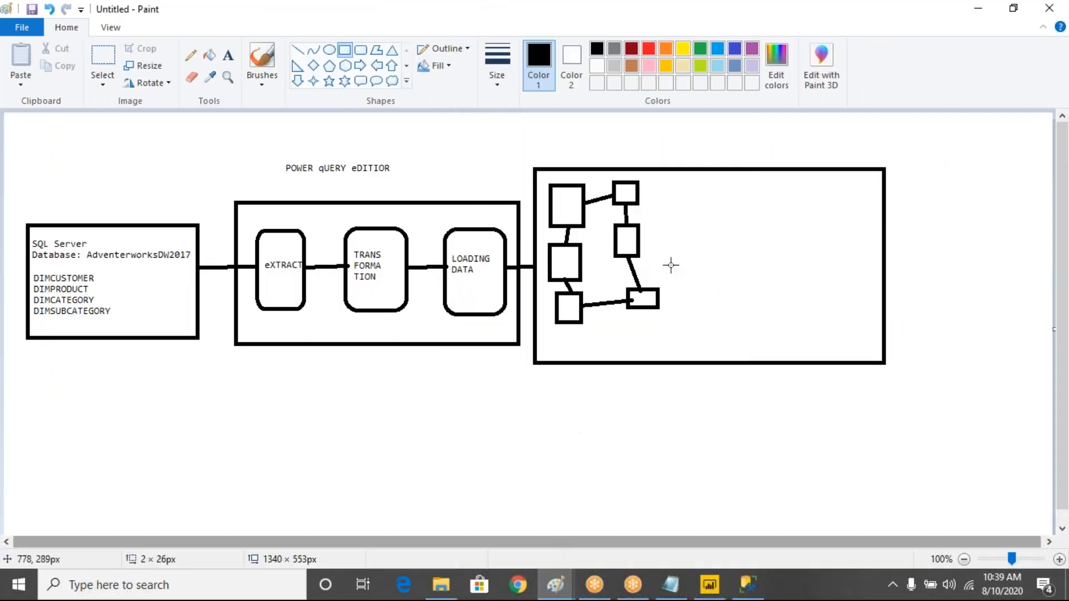
pyautogui.click(345, 81)
pyautogui.moveTo(747, 185); pyautogui.dragTo(773, 199)
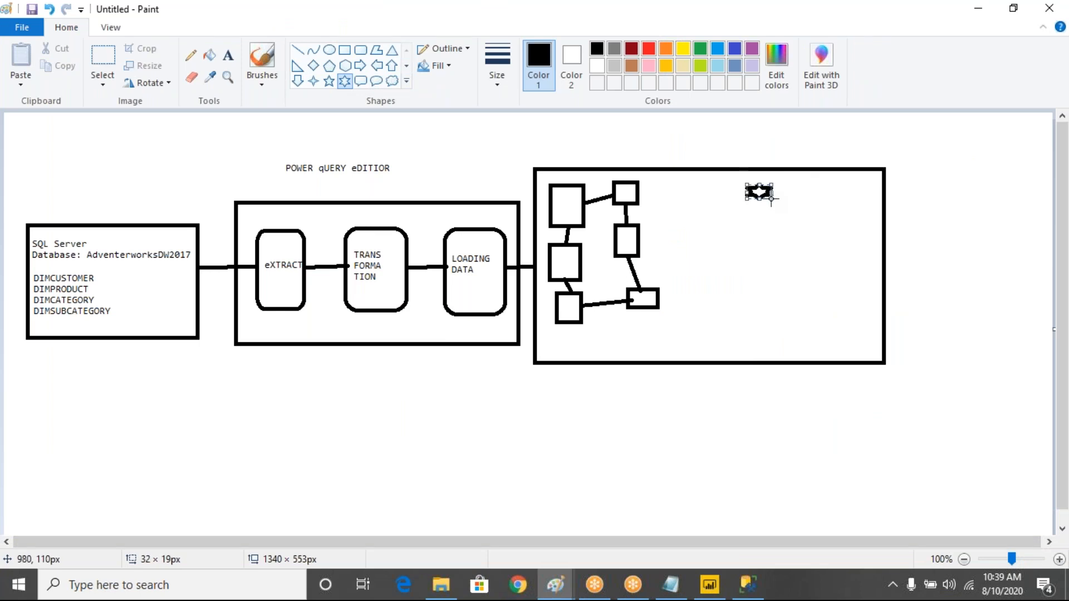
pyautogui.moveTo(767, 255); pyautogui.dragTo(812, 316)
pyautogui.moveTo(830, 212); pyautogui.dragTo(851, 243)
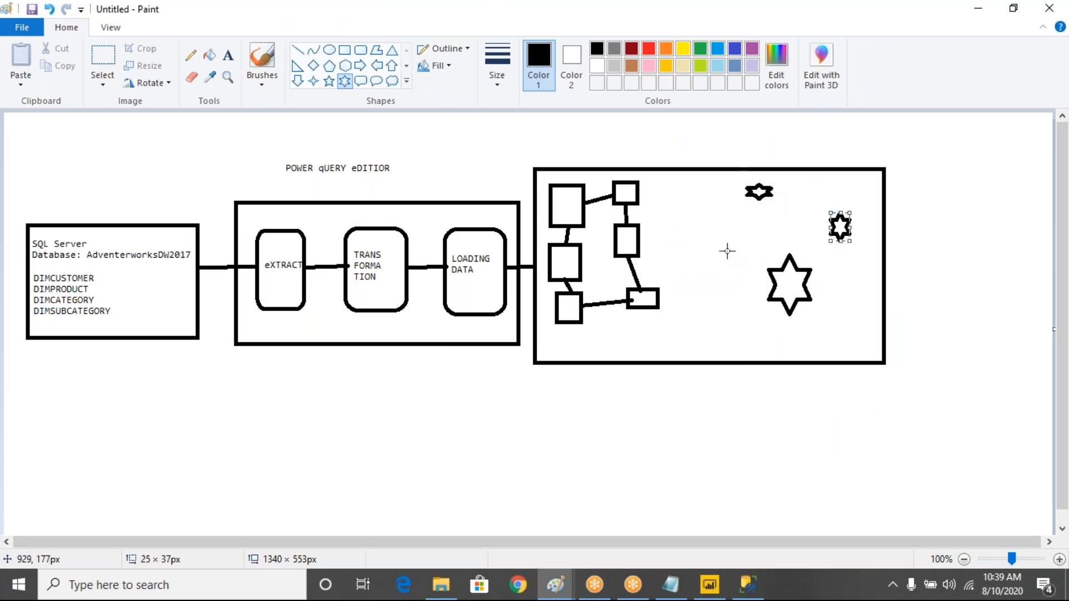
# Step: Draw two more six-point stars in the large rectangle, the one near its lower edge about 50 × 32 px
pyautogui.moveTo(730, 224); pyautogui.dragTo(744, 255)
pyautogui.moveTo(756, 328); pyautogui.dragTo(796, 352)
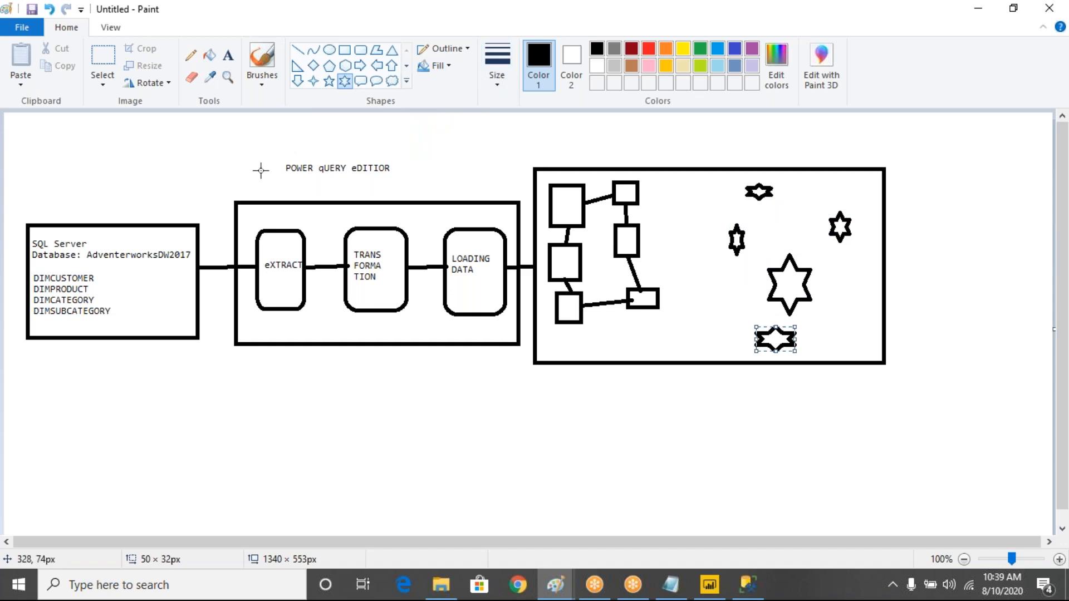
# Step: Draw a cloud callout about 99 × 119 px beyond the large rectangle's upper-right corner and connect it to the rectangle with a line
pyautogui.click(392, 81)
pyautogui.moveTo(956, 126)
pyautogui.mouseDown()
pyautogui.moveTo(1017, 184)
pyautogui.moveTo(1034, 218)
pyautogui.mouseUp()
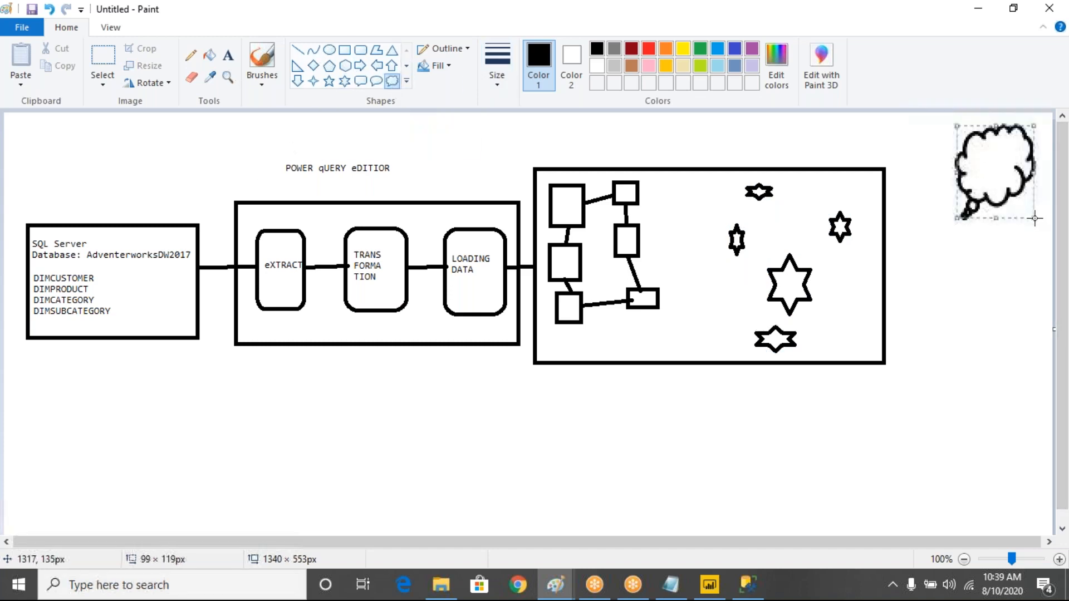
pyautogui.click(299, 52)
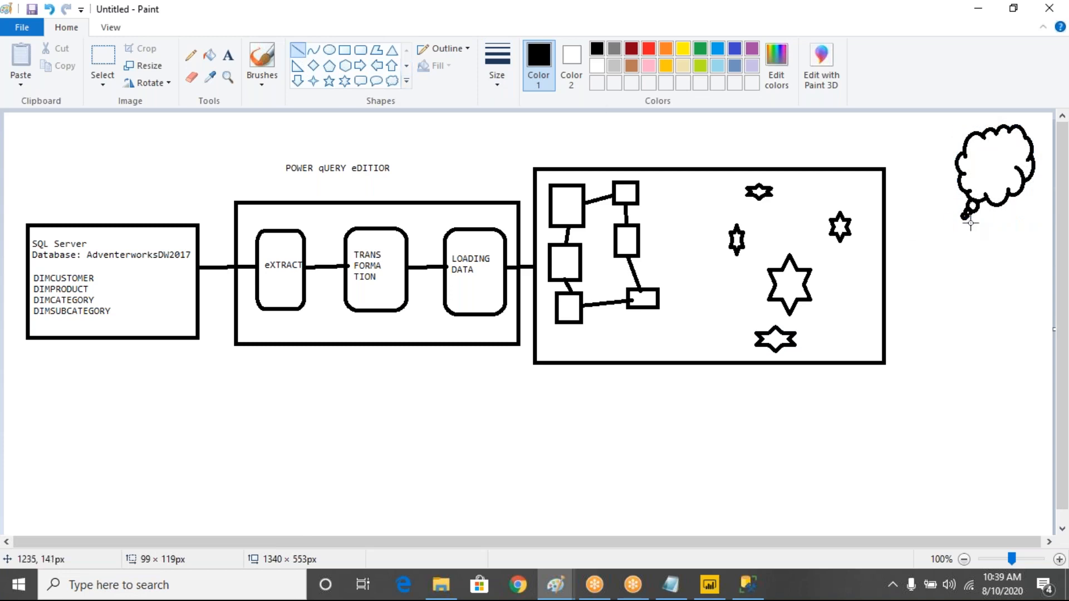
pyautogui.moveTo(886, 243); pyautogui.dragTo(958, 186)
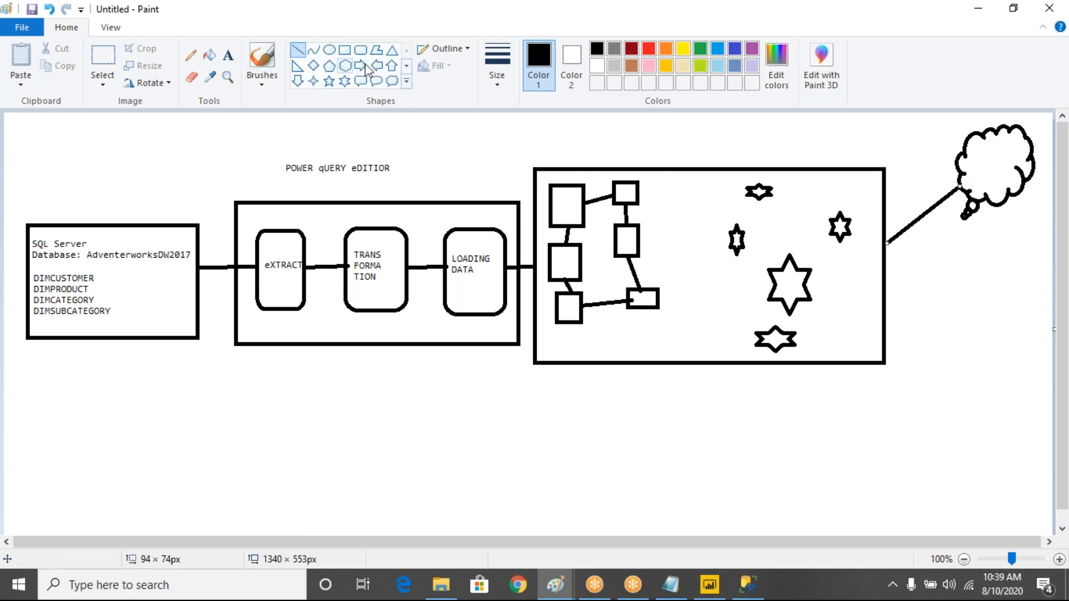
# Step: Mark the Power Query Editor section, linked boxes, stars and cloud with temporary freehand blue outlines, and clear the markings
pyautogui.click(681, 8)
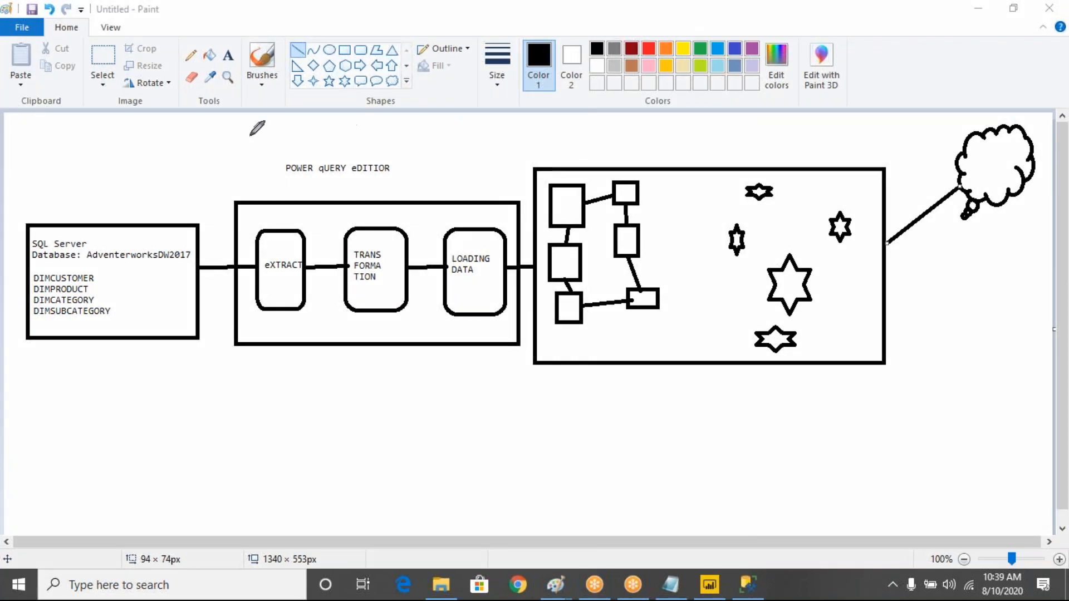
pyautogui.moveTo(215, 141)
pyautogui.mouseDown()
pyautogui.moveTo(495, 153)
pyautogui.moveTo(517, 357)
pyautogui.moveTo(209, 281)
pyautogui.moveTo(212, 150)
pyautogui.moveTo(231, 141)
pyautogui.mouseUp()
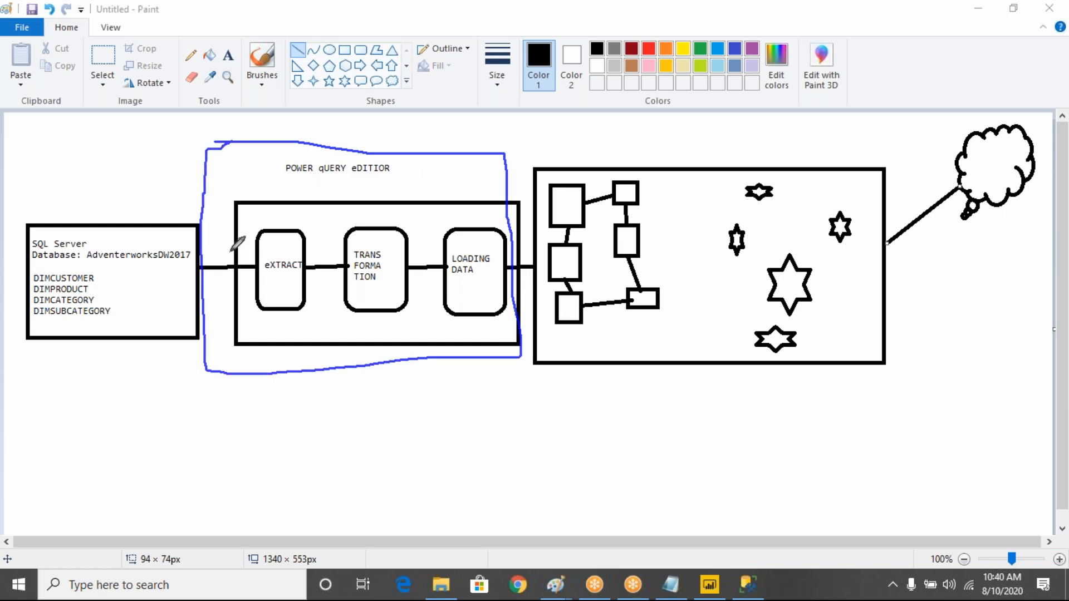
pyautogui.moveTo(235, 253); pyautogui.dragTo(199, 254)
pyautogui.moveTo(273, 228)
pyautogui.mouseDown()
pyautogui.moveTo(327, 208)
pyautogui.moveTo(293, 258)
pyautogui.mouseUp()
pyautogui.moveTo(386, 236); pyautogui.dragTo(379, 342)
pyautogui.moveTo(417, 292); pyautogui.dragTo(350, 253)
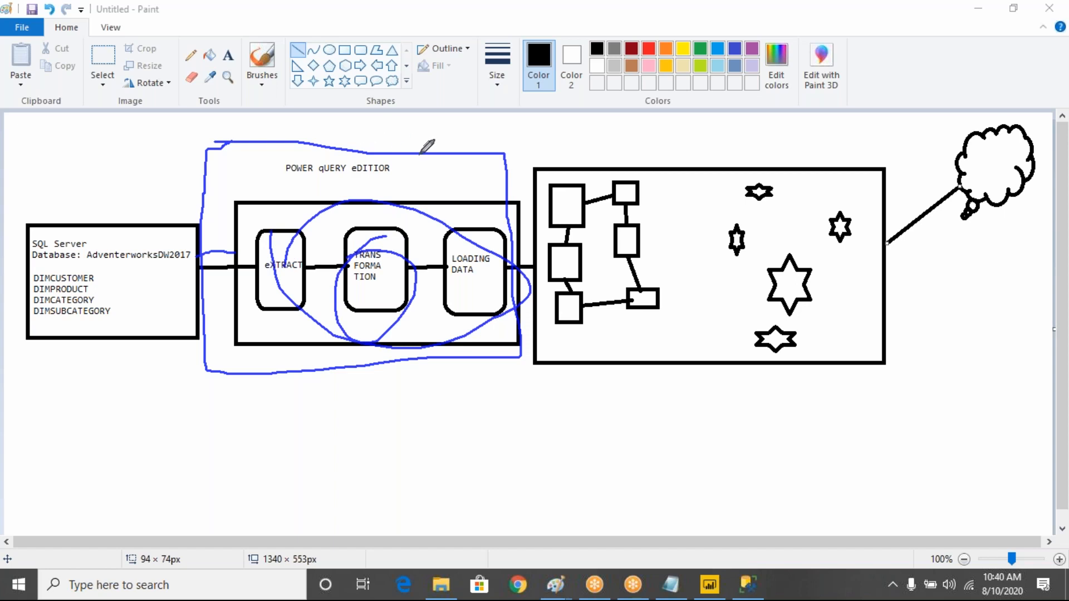
pyautogui.moveTo(644, 154)
pyautogui.mouseDown()
pyautogui.moveTo(582, 151)
pyautogui.moveTo(555, 301)
pyautogui.moveTo(670, 287)
pyautogui.moveTo(646, 154)
pyautogui.mouseUp()
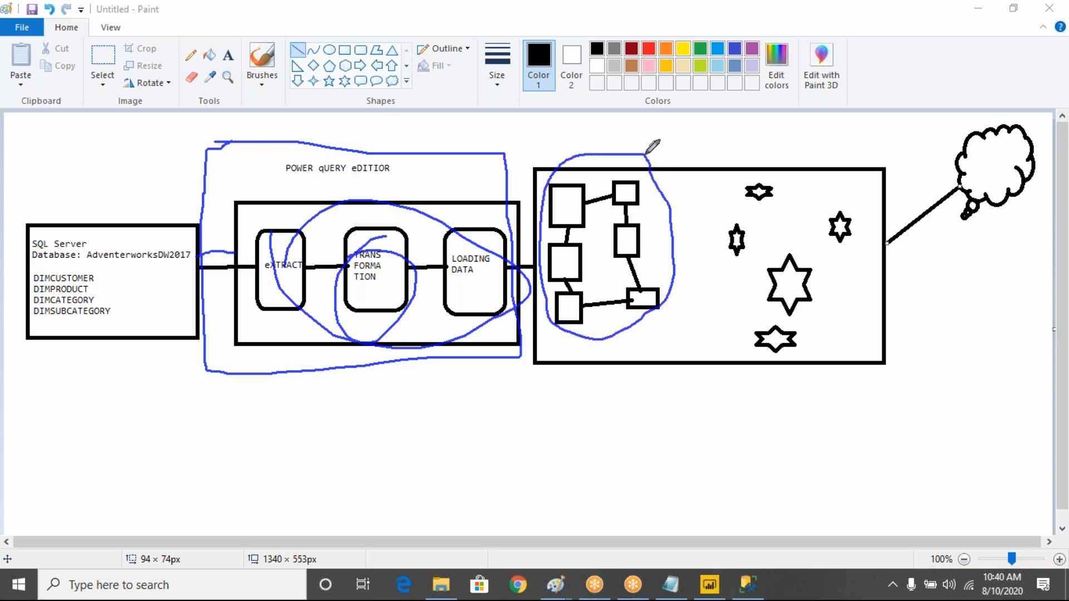
pyautogui.moveTo(833, 166)
pyautogui.mouseDown()
pyautogui.moveTo(733, 311)
pyautogui.moveTo(870, 289)
pyautogui.mouseUp()
pyautogui.moveTo(866, 246); pyautogui.dragTo(821, 166)
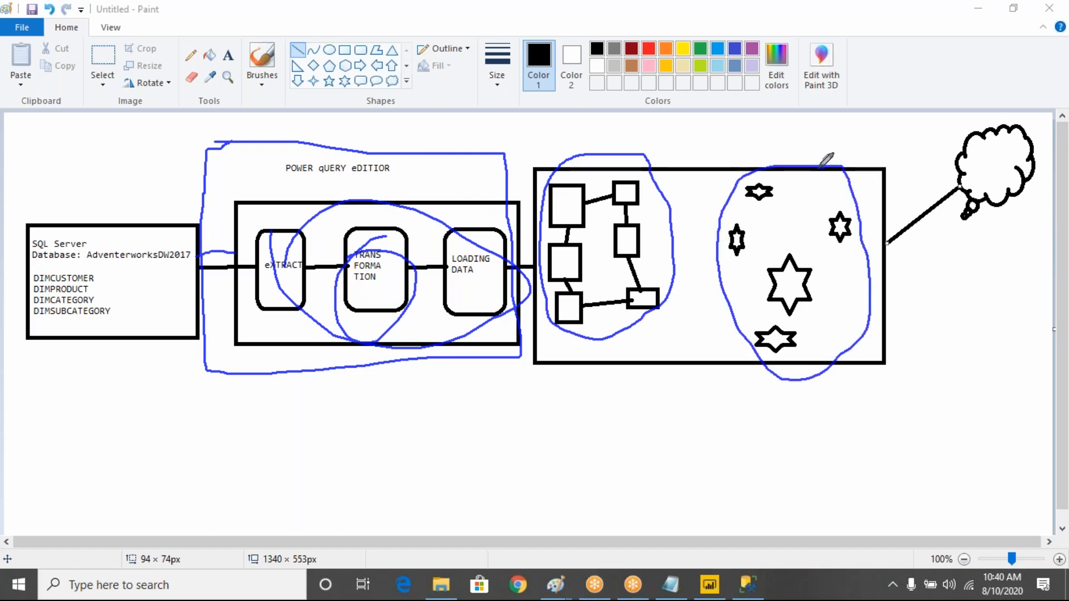
pyautogui.moveTo(1020, 108)
pyautogui.mouseDown()
pyautogui.moveTo(947, 186)
pyautogui.moveTo(1039, 143)
pyautogui.moveTo(1015, 119)
pyautogui.mouseUp()
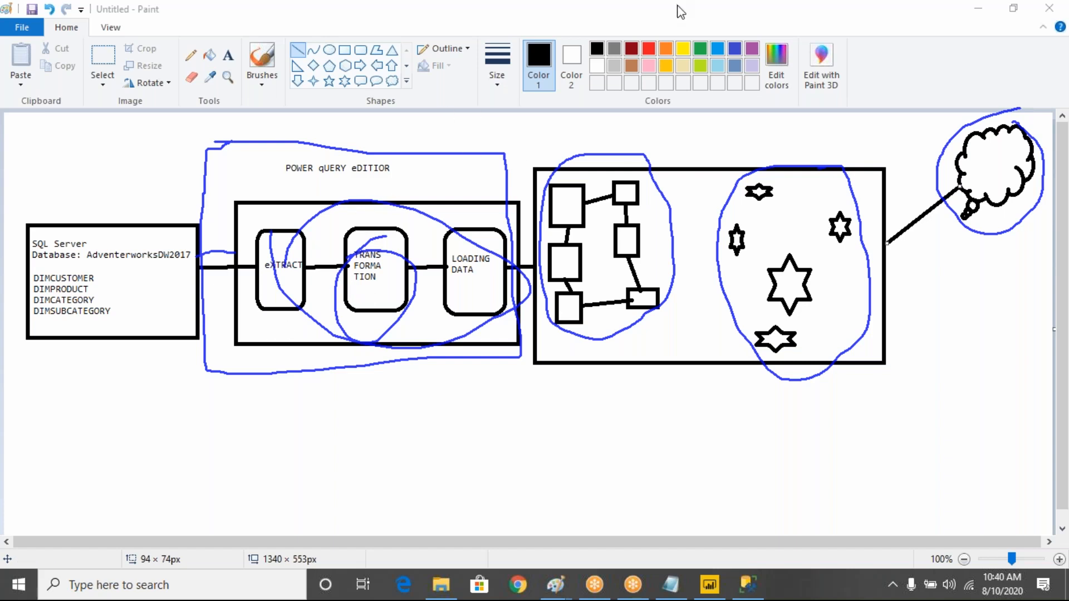
pyautogui.click(710, 125)
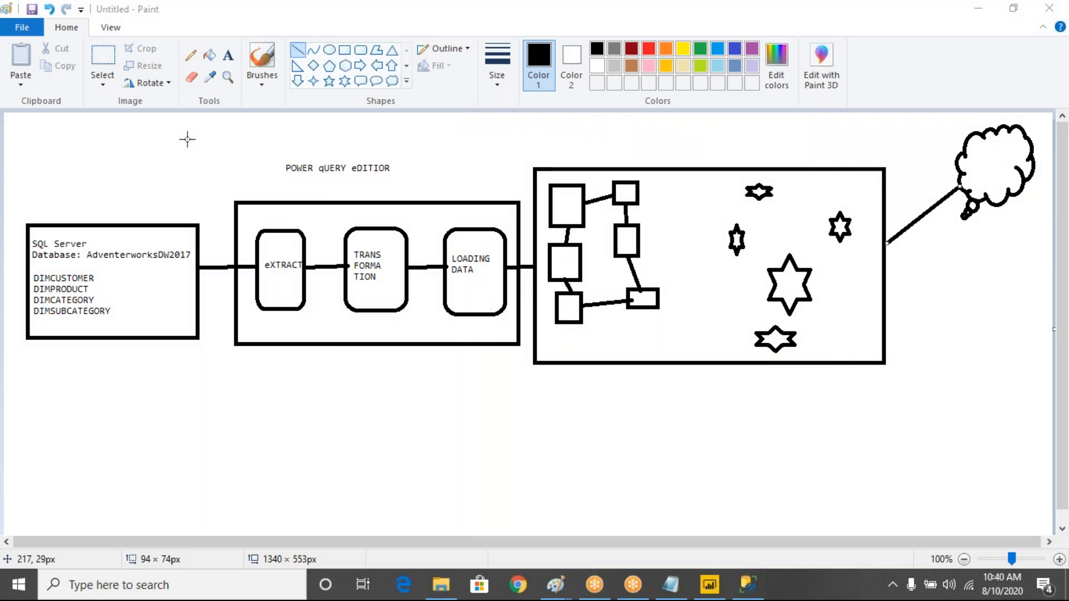
# Step: Switch to Power BI Desktop and delete the empty stacked column chart from the report page
pyautogui.click(709, 585)
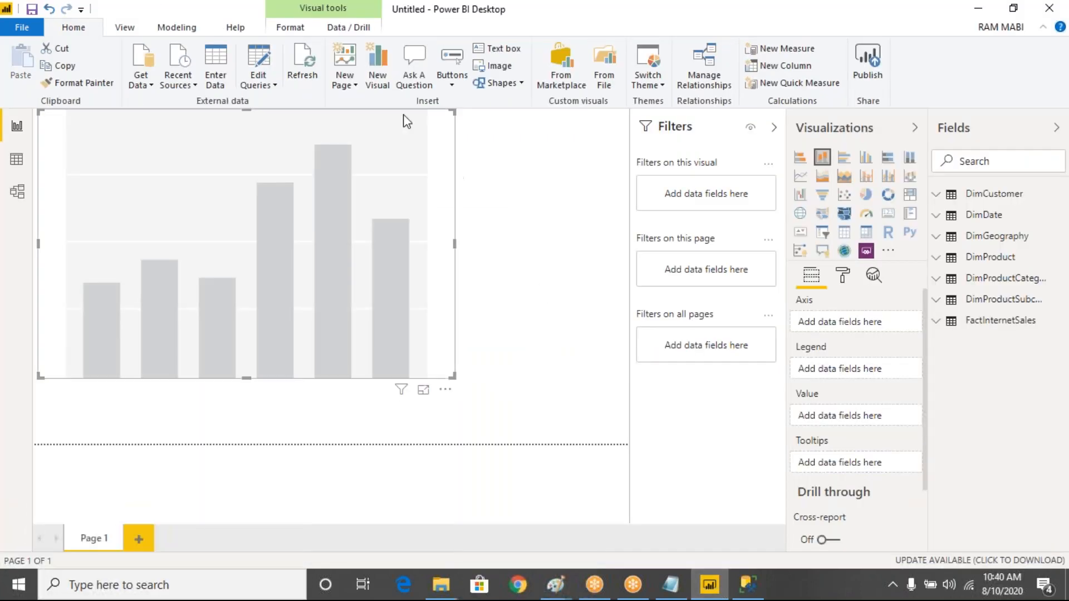
pyautogui.press('Delete')
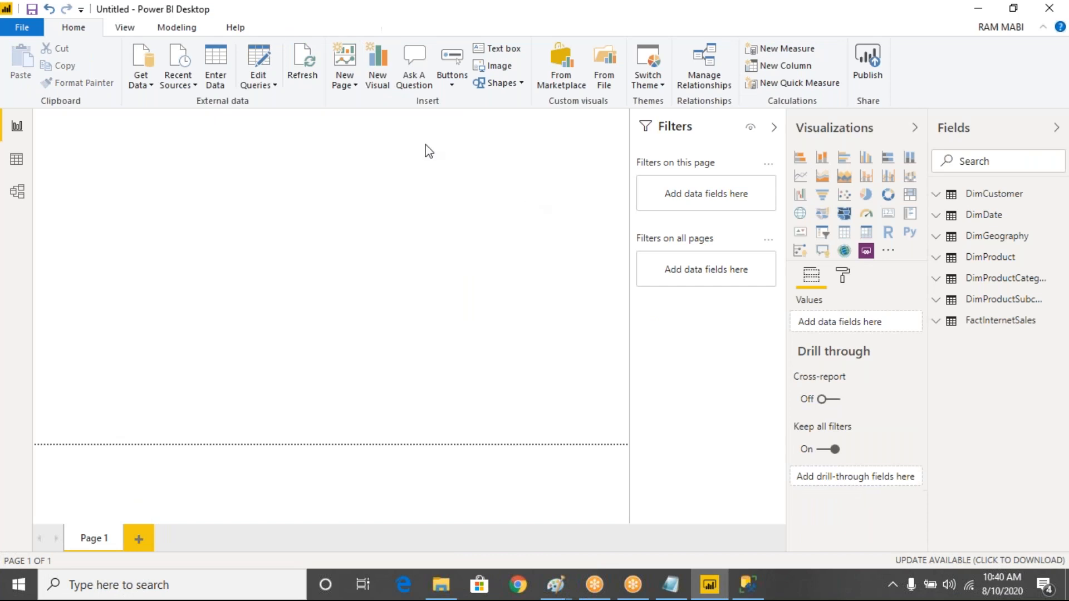
# Step: Open the Power Query Editor for the loaded queries and return to the Power BI Desktop report window
pyautogui.click(259, 82)
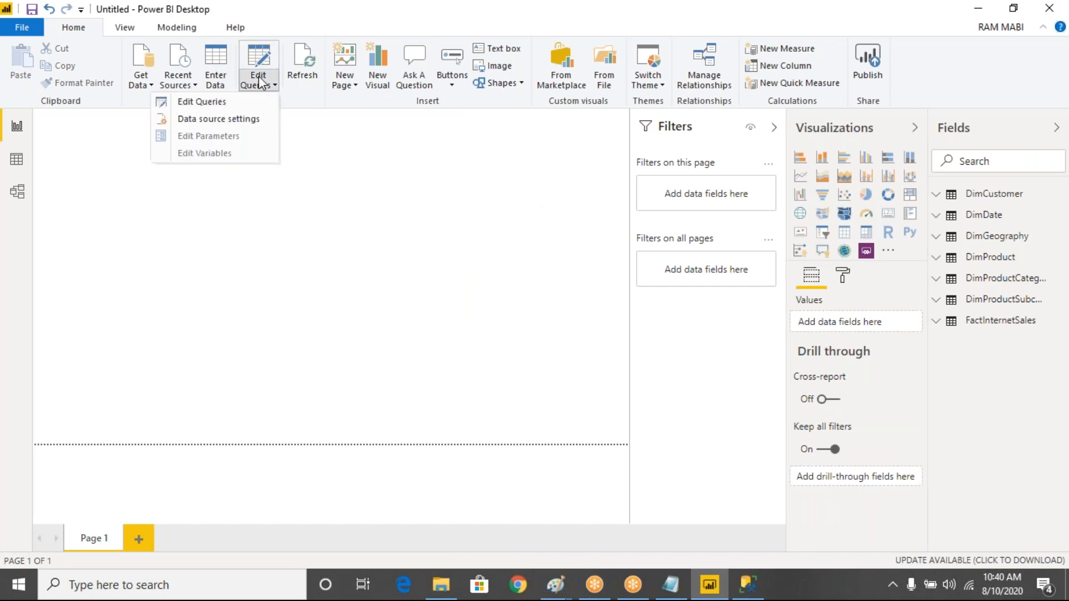
pyautogui.click(211, 105)
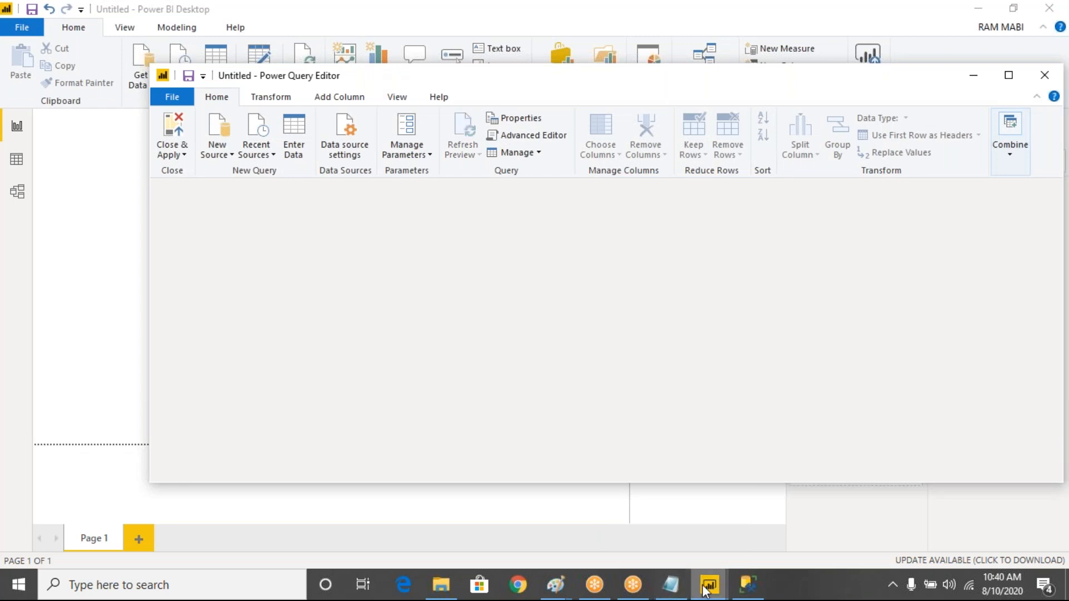
pyautogui.moveTo(704, 589)
pyautogui.click(649, 513)
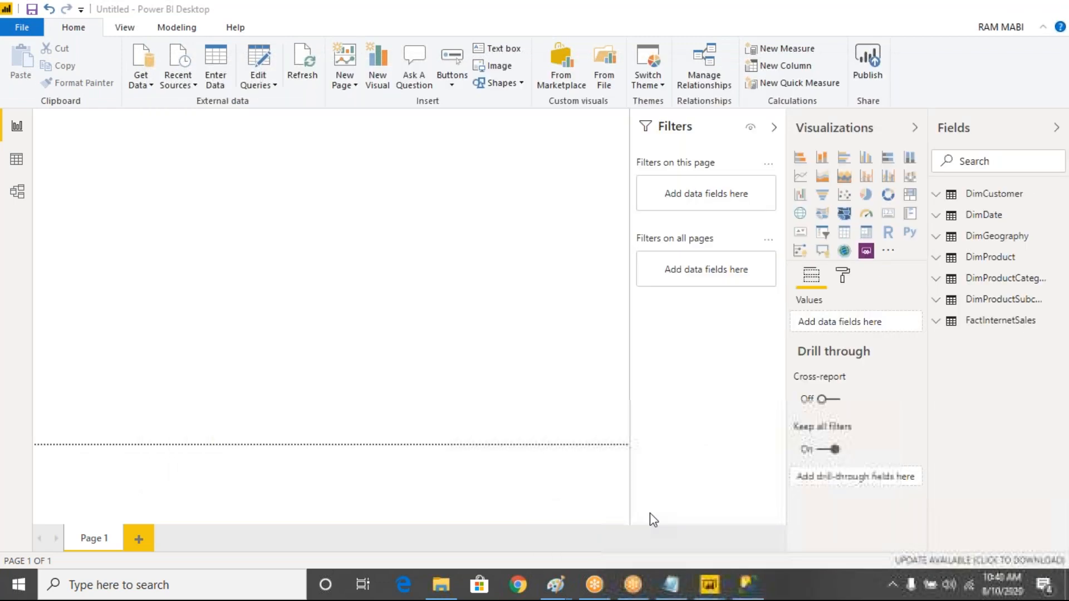
# Step: In the Paint diagram, draw a rectangle about 111 × 26 px on the large rectangle's upper edge and connect it by line to the Power Query Editor box
pyautogui.moveTo(563, 587)
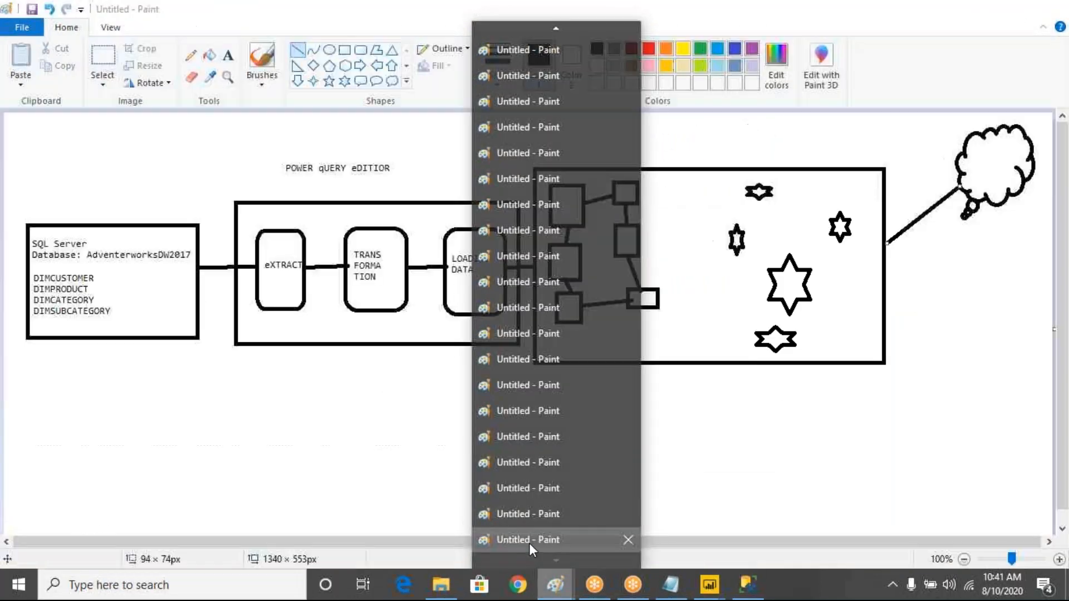
pyautogui.click(529, 543)
pyautogui.click(344, 51)
pyautogui.moveTo(610, 152); pyautogui.dragTo(697, 172)
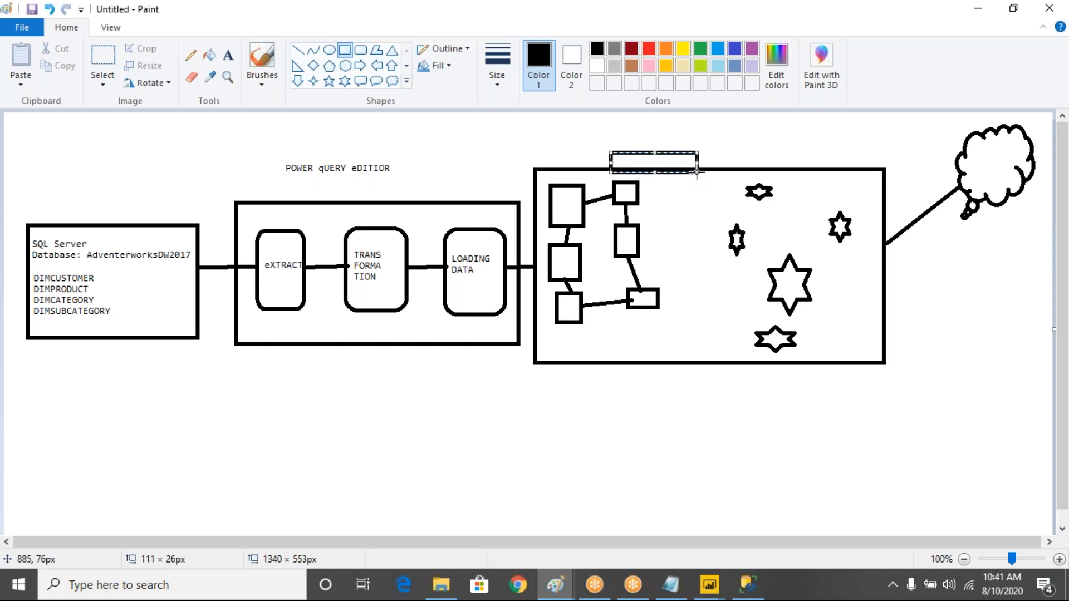
pyautogui.click(298, 51)
pyautogui.moveTo(611, 152)
pyautogui.mouseDown()
pyautogui.moveTo(411, 179)
pyautogui.moveTo(375, 203)
pyautogui.moveTo(342, 203)
pyautogui.moveTo(372, 203)
pyautogui.mouseUp()
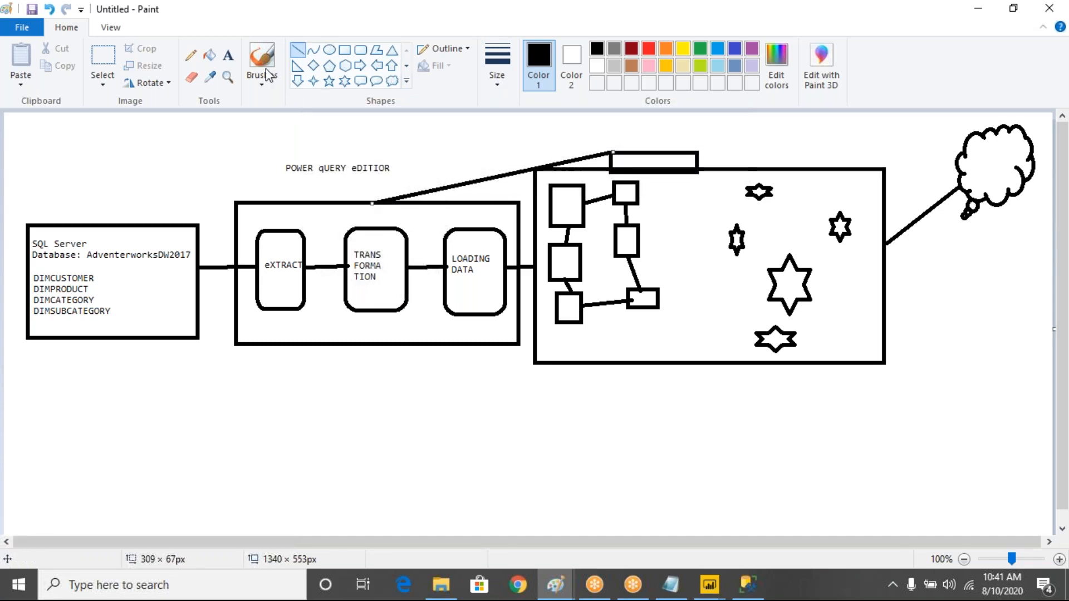
pyautogui.click(231, 60)
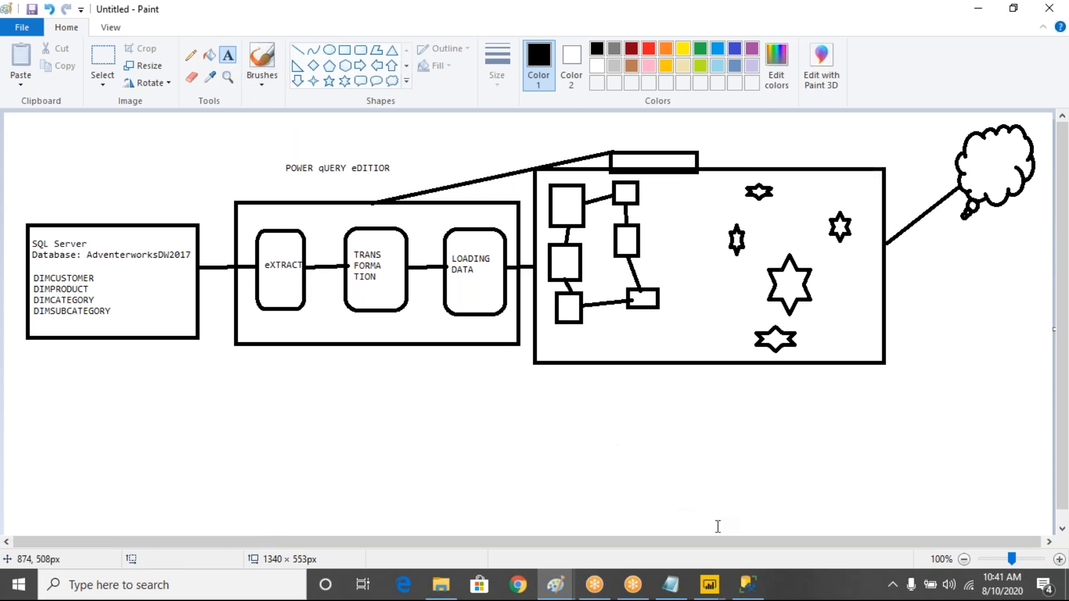
# Step: Switch to the Power Query Editor window, reposition it over the report, and refresh the DimCustomer data preview
pyautogui.click(712, 592)
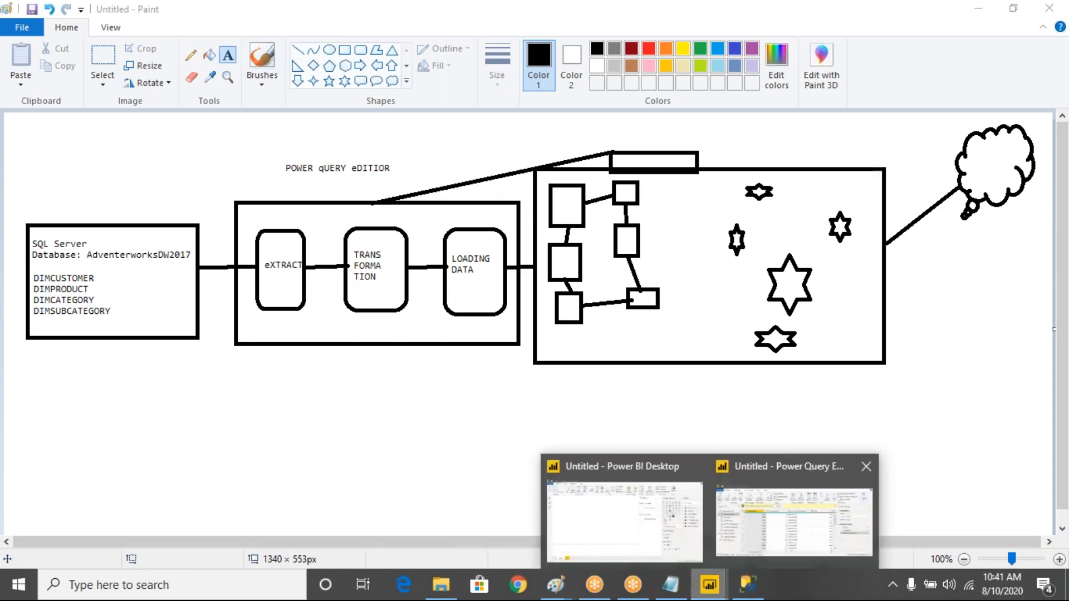
pyautogui.moveTo(795, 526)
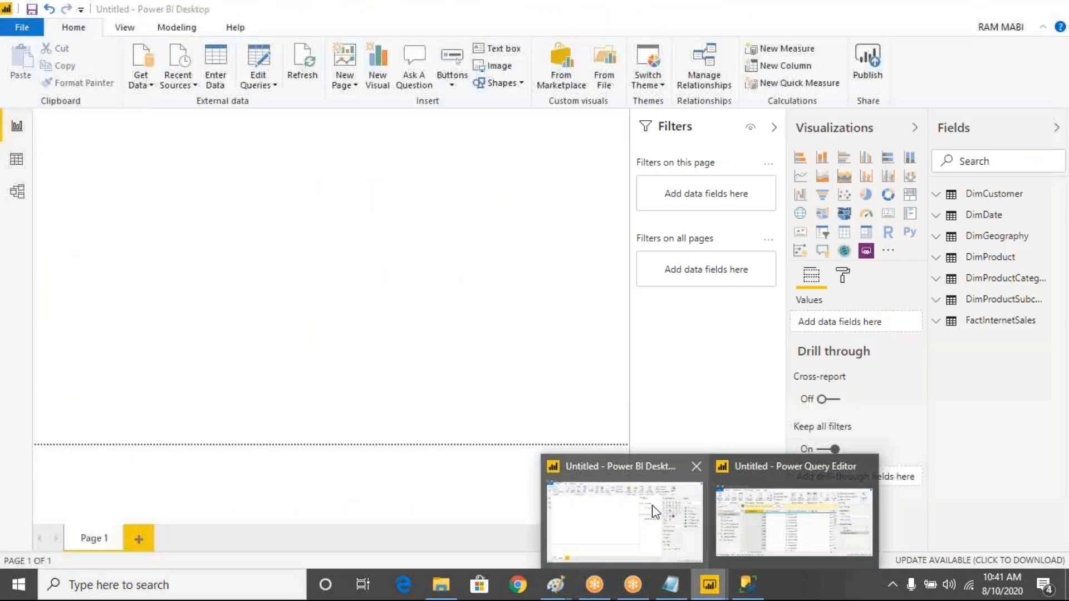
pyautogui.click(653, 506)
pyautogui.click(708, 586)
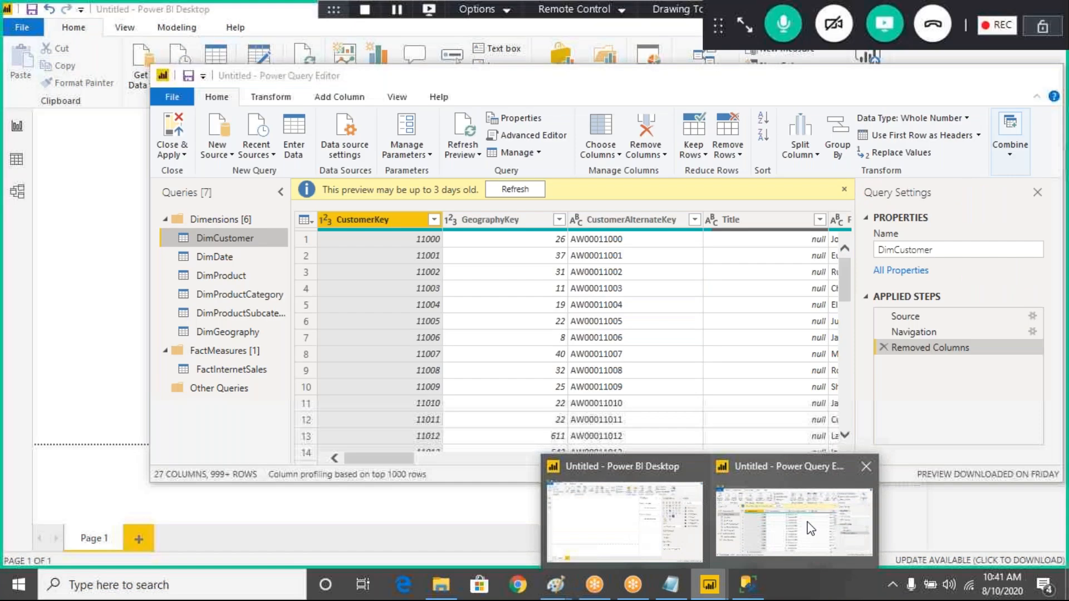
pyautogui.click(777, 543)
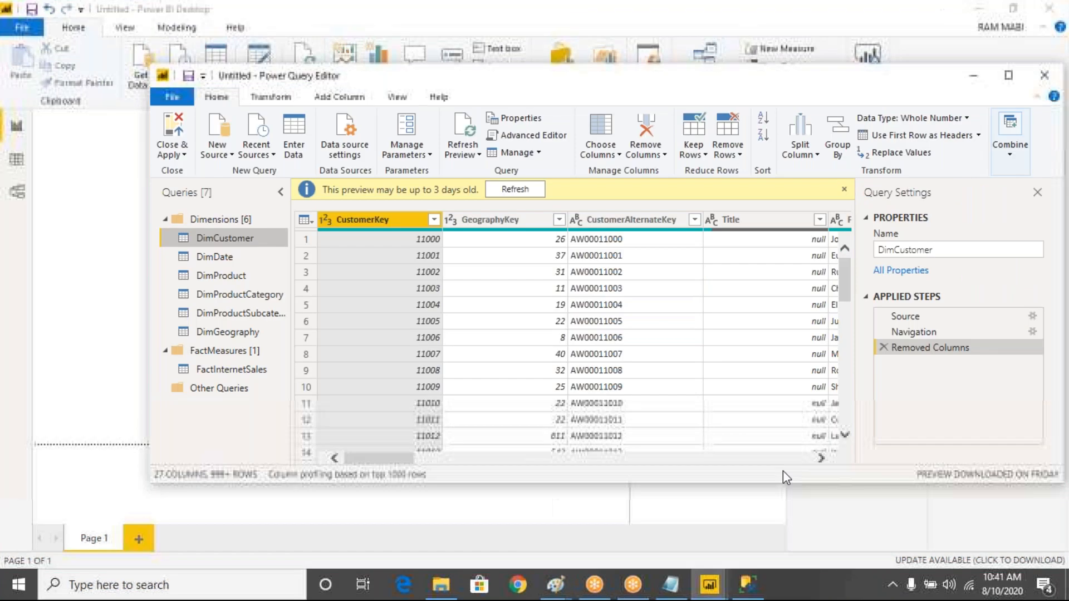
pyautogui.moveTo(592, 92); pyautogui.dragTo(525, 72)
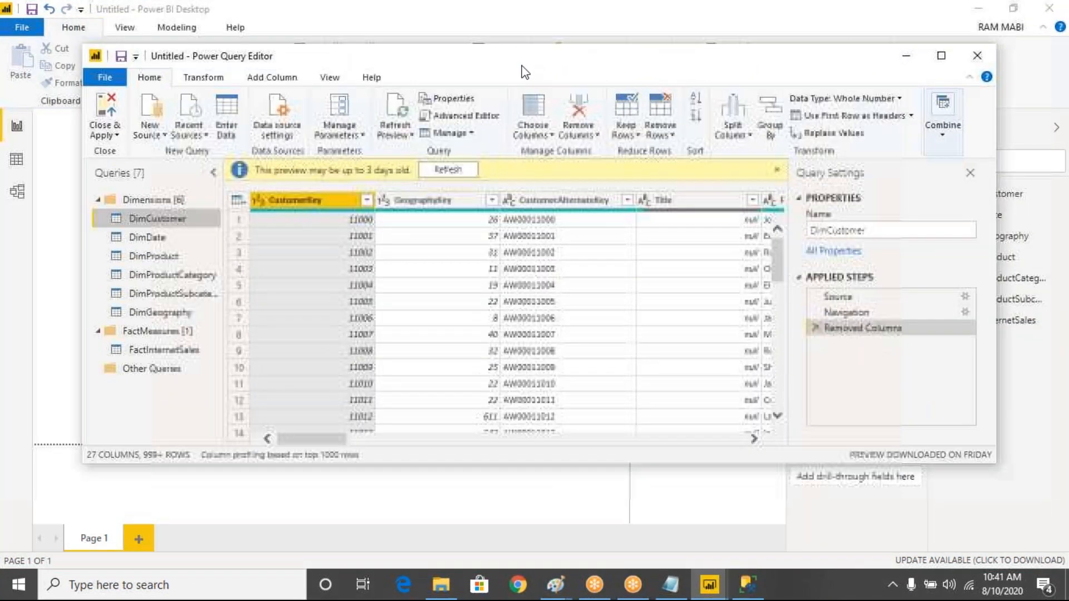
pyautogui.click(452, 170)
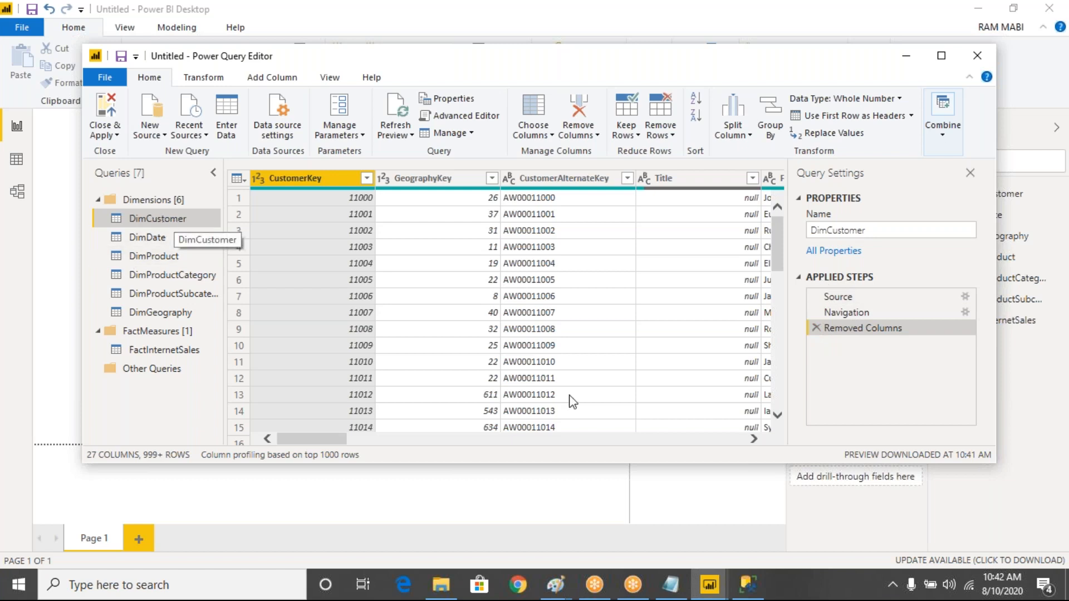
# Step: Delete the Removed Columns applied step from the DimCustomer query and bring its education columns into view
pyautogui.click(816, 328)
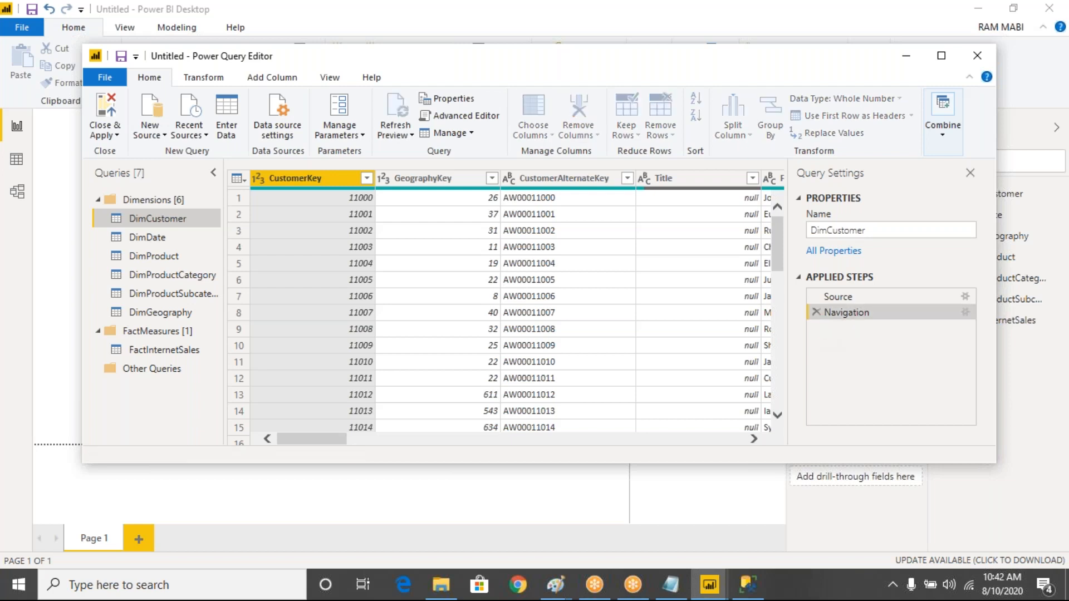
pyautogui.moveTo(316, 442); pyautogui.dragTo(558, 439)
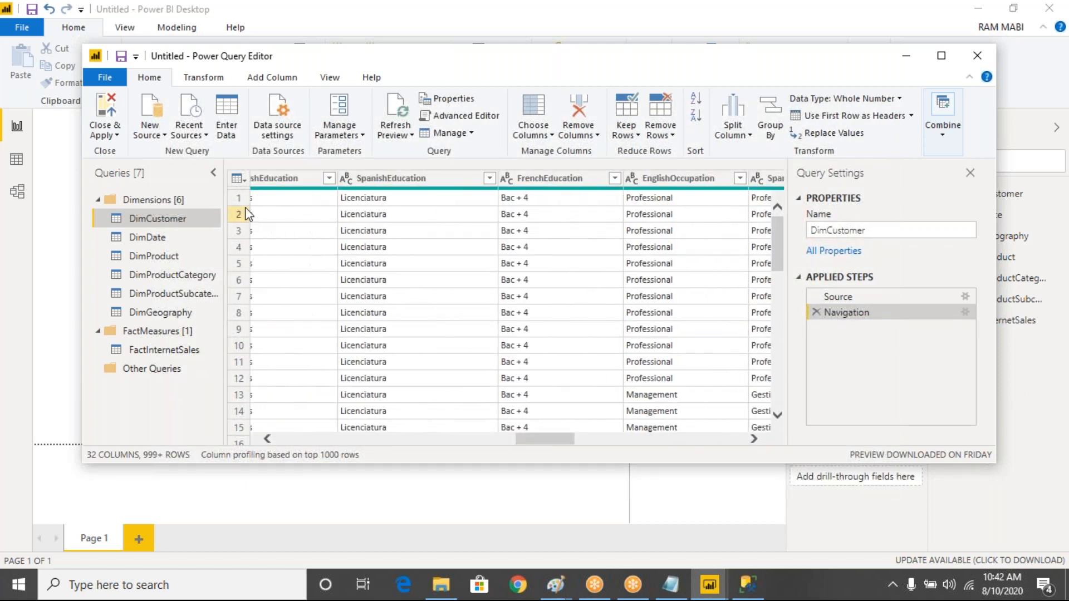
# Step: Examine the DimCustomer query's M code in the Advanced Editor, including the dbo_DimCustomer line, and close it without edits
pyautogui.click(465, 116)
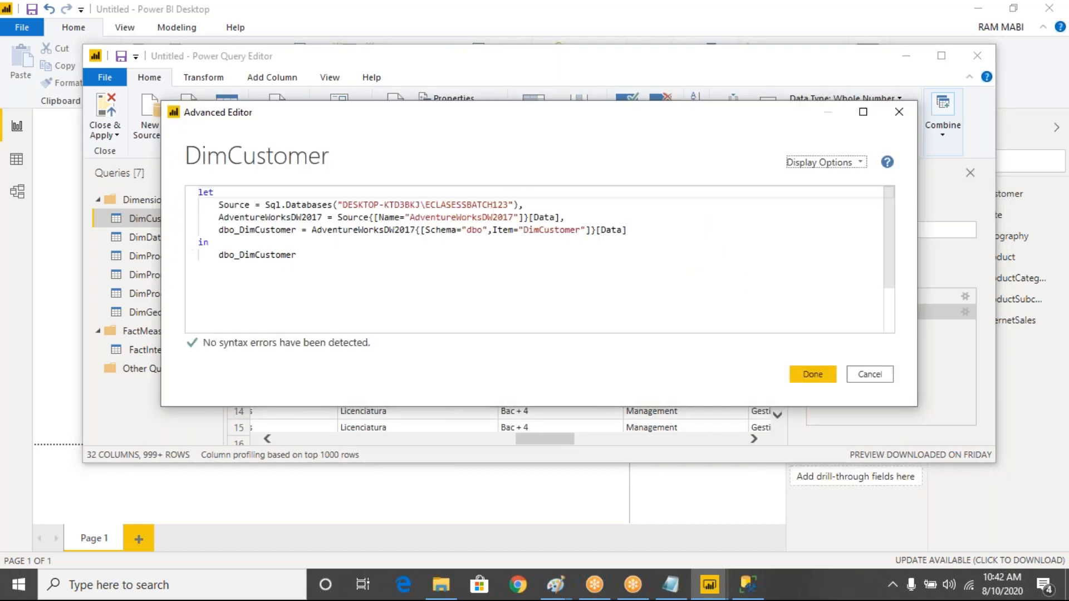
pyautogui.moveTo(211, 230); pyautogui.dragTo(655, 254)
pyautogui.click(655, 253)
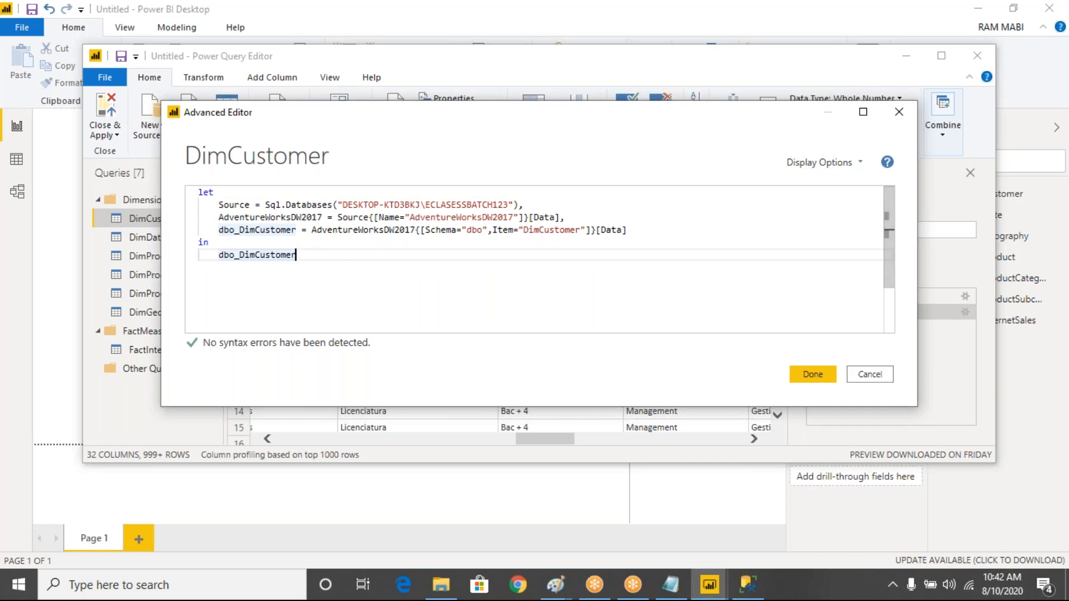
pyautogui.click(828, 378)
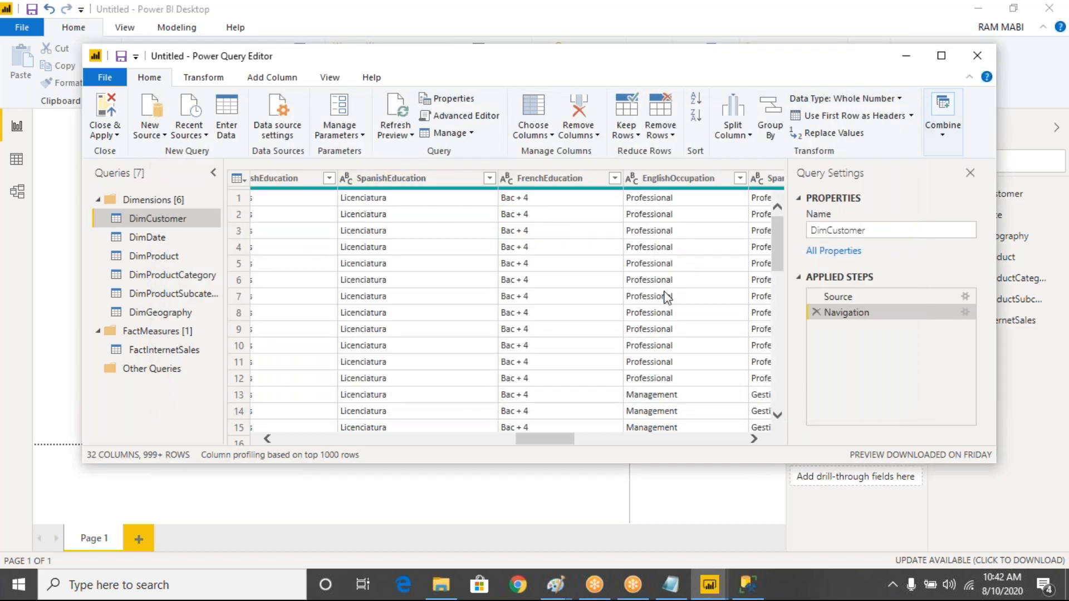
# Step: Remove the SpanishEducation and FrenchEducation columns from the DimCustomer query
pyautogui.click(669, 177)
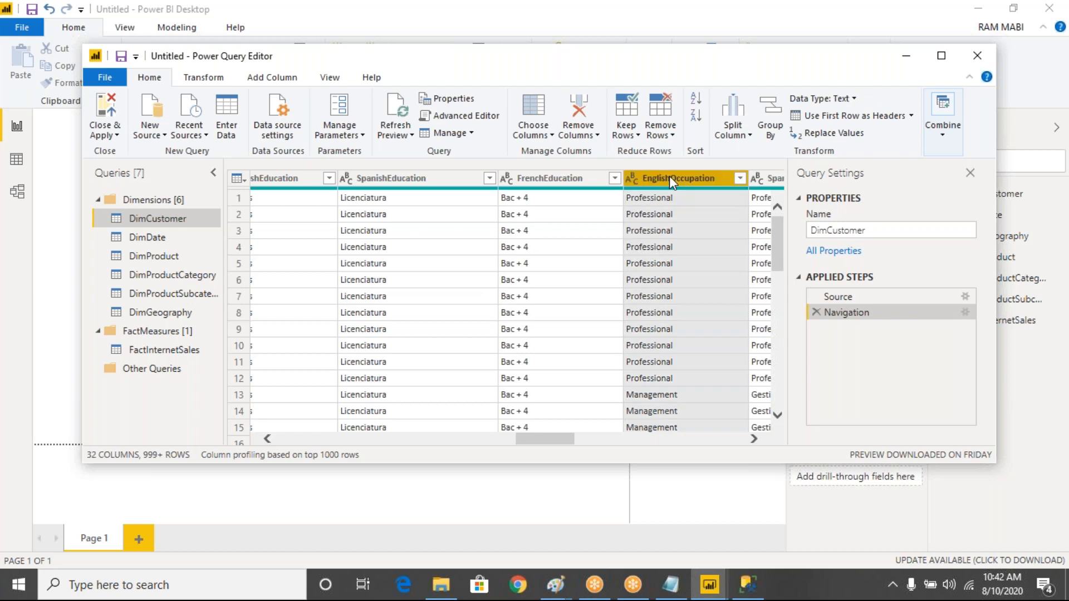
pyautogui.moveTo(553, 441); pyautogui.dragTo(543, 440)
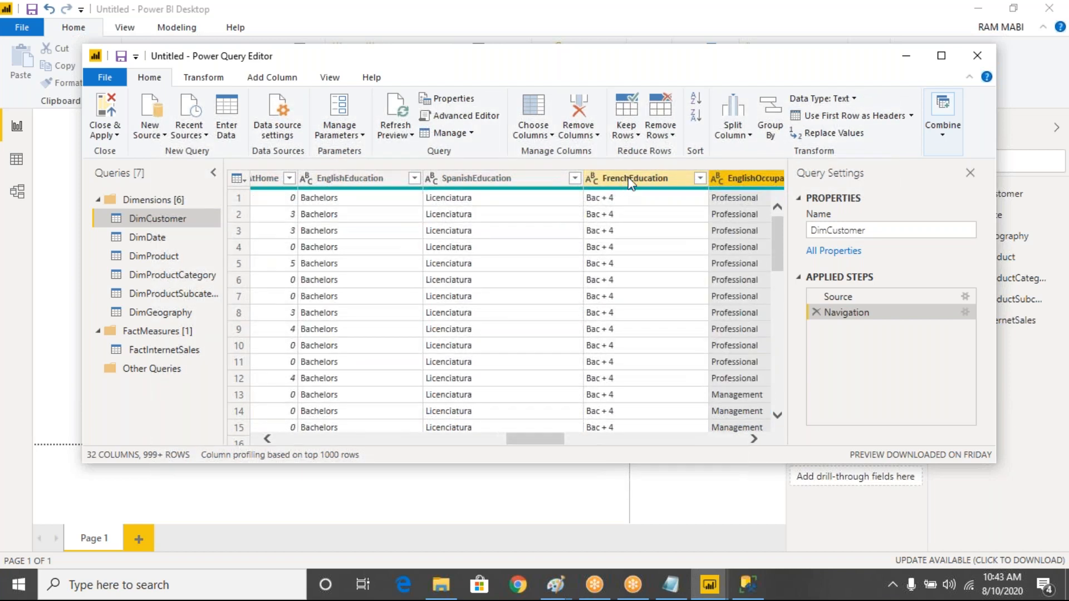
pyautogui.click(629, 179)
pyautogui.keyDown('ctrl'); pyautogui.click(501, 182); pyautogui.keyUp('ctrl')
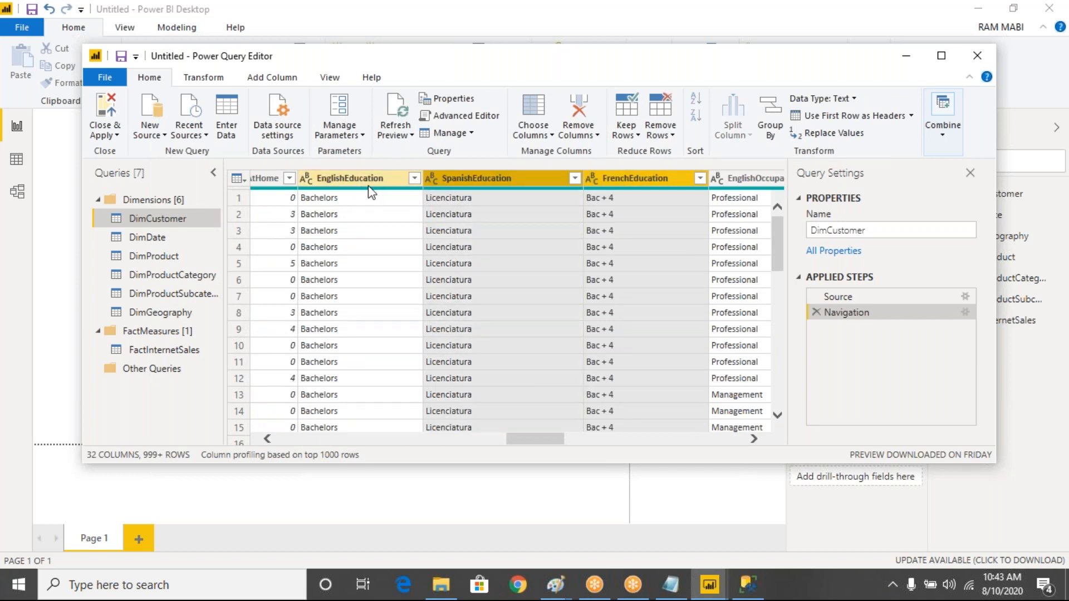
pyautogui.rightClick(524, 183)
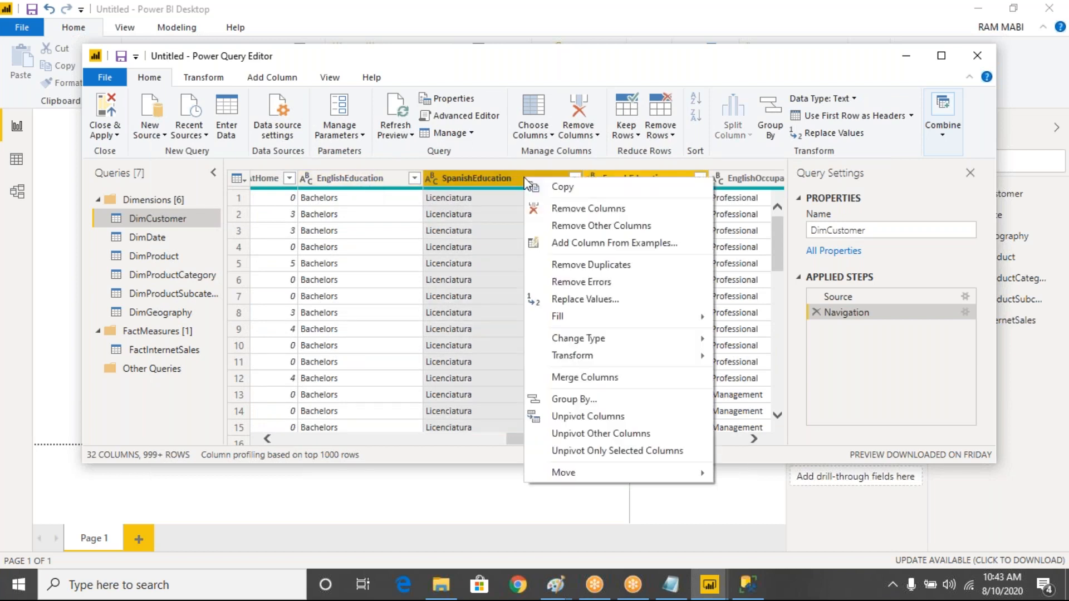
pyautogui.click(516, 178)
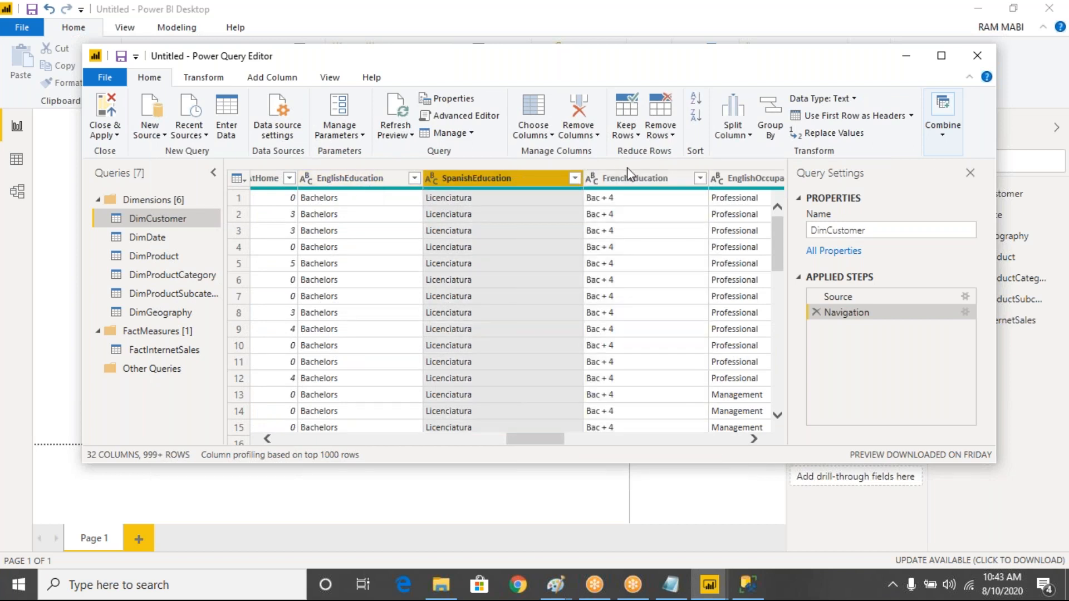
pyautogui.keyDown('ctrl'); pyautogui.click(641, 185); pyautogui.keyUp('ctrl')
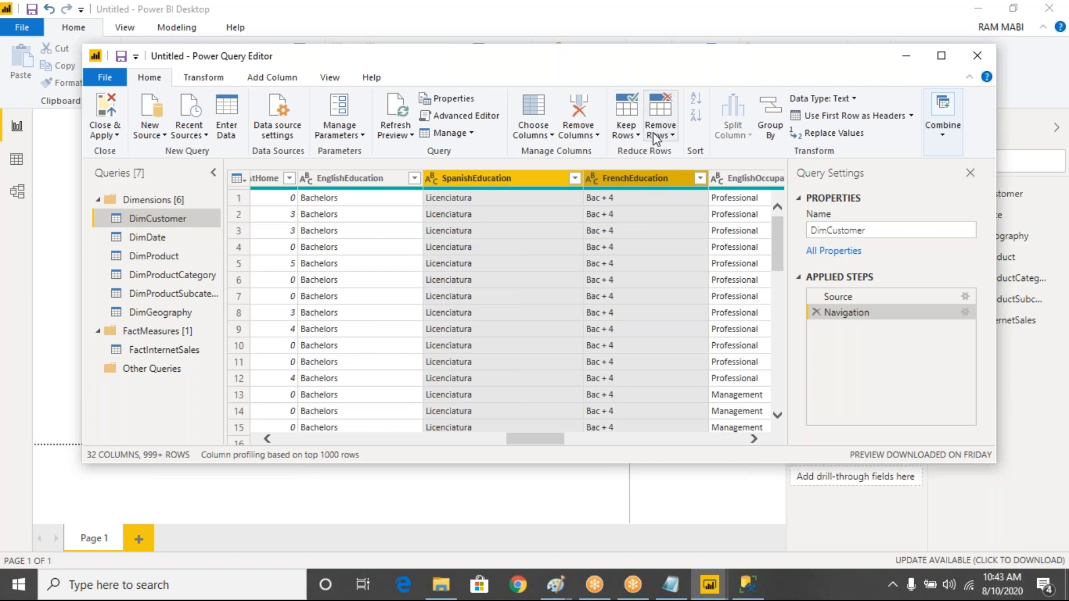
pyautogui.click(585, 138)
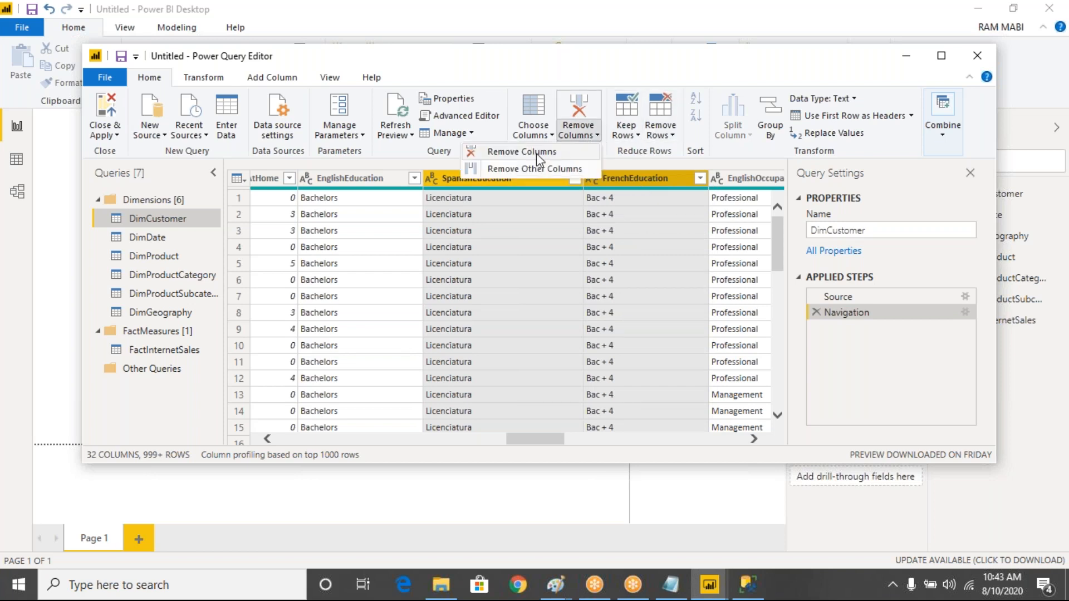
pyautogui.click(536, 153)
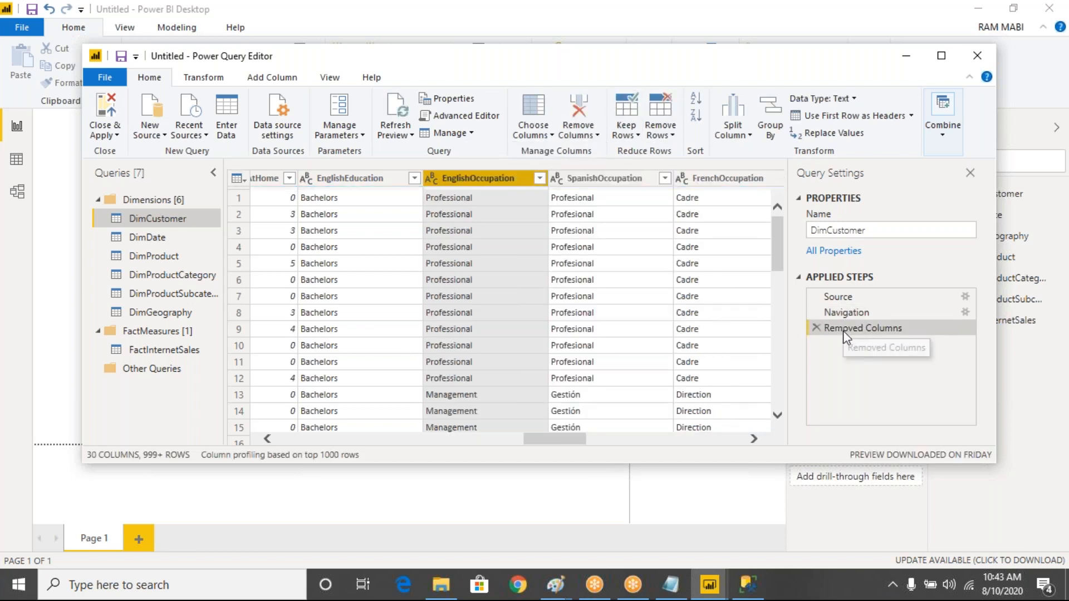
# Step: Delete the Table.RemoveColumns line and the comma preceding it from DimCustomer's M code in the Advanced Editor
pyautogui.click(467, 115)
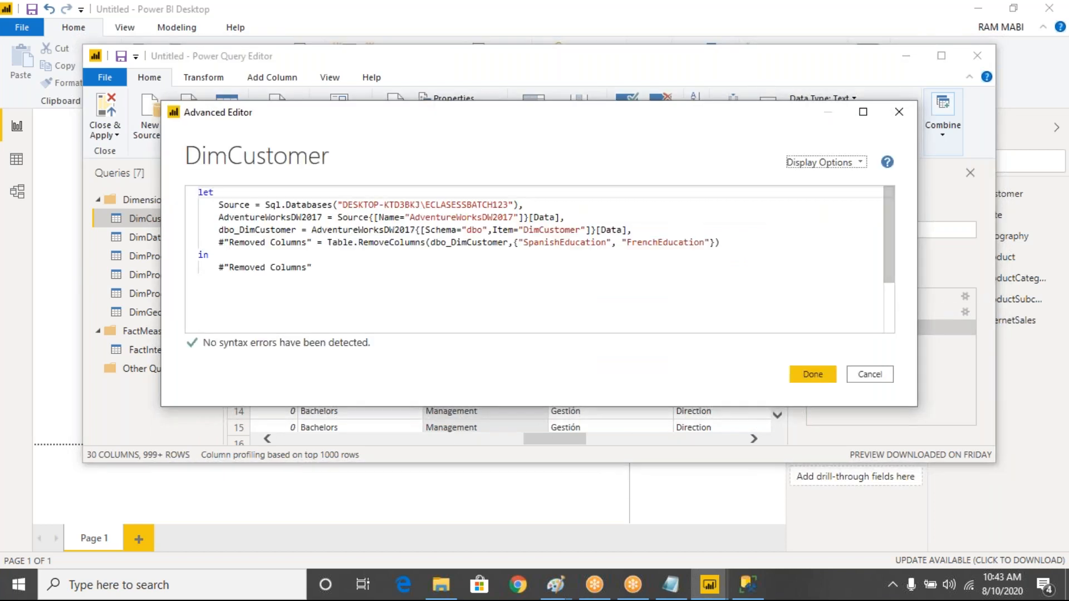
pyautogui.moveTo(726, 243); pyautogui.dragTo(627, 229)
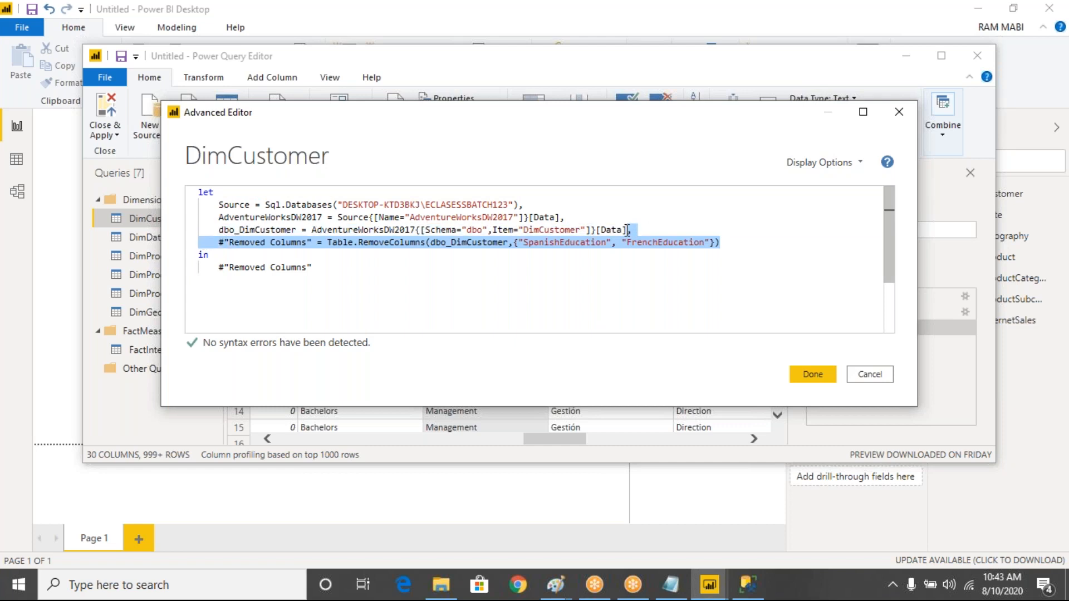
pyautogui.press('Delete')
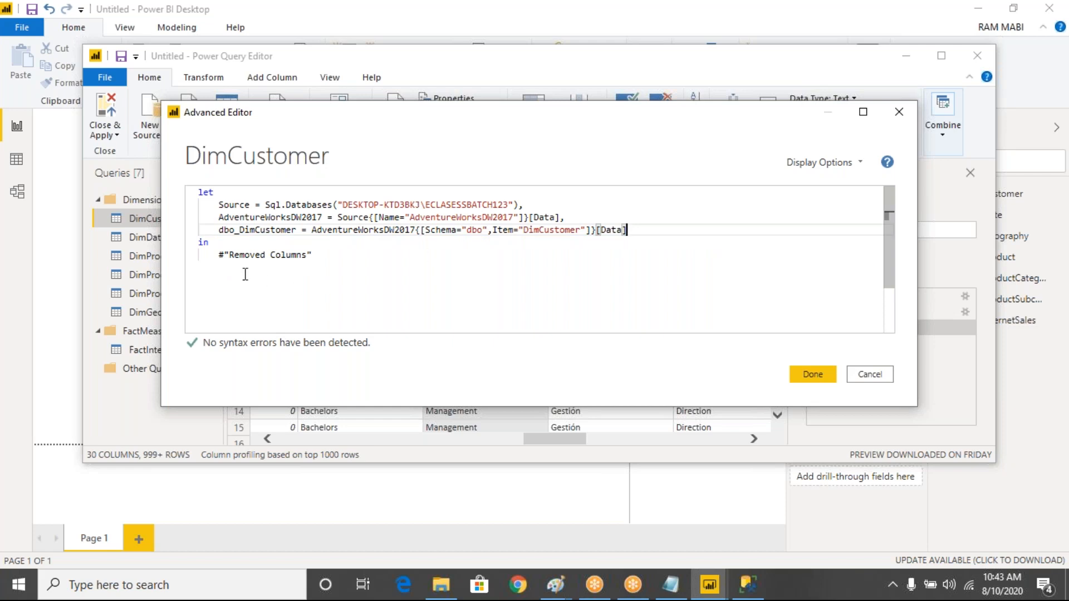
# Step: Replace the #"Removed Columns" result after the in clause with dbo_DimCustomer and apply the edited M code
pyautogui.moveTo(217, 256); pyautogui.dragTo(668, 240)
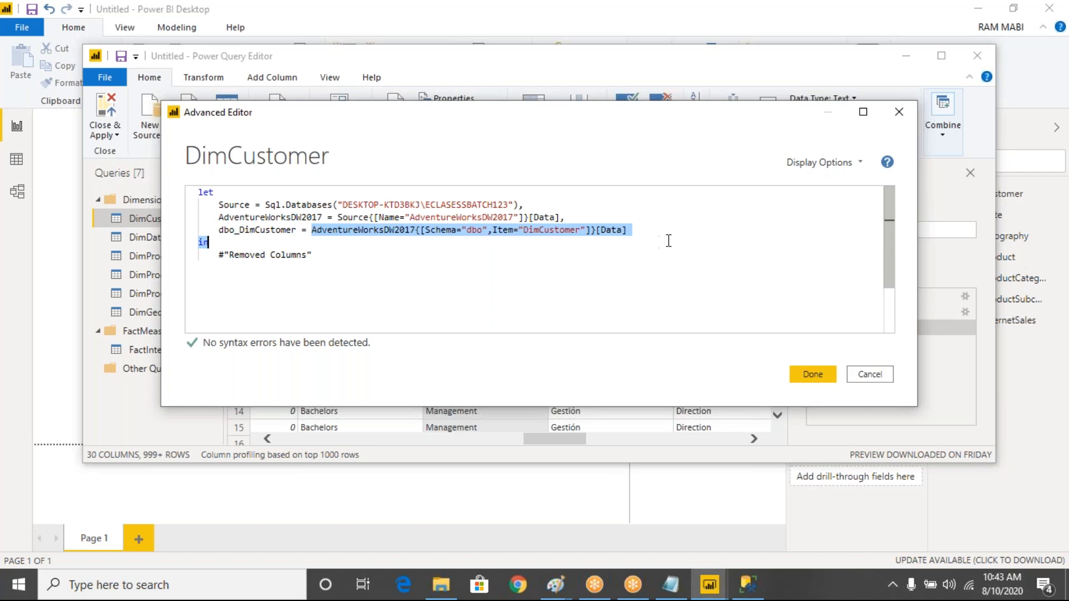
pyautogui.doubleClick(240, 230)
pyautogui.hotkey('ctrl', 'c')
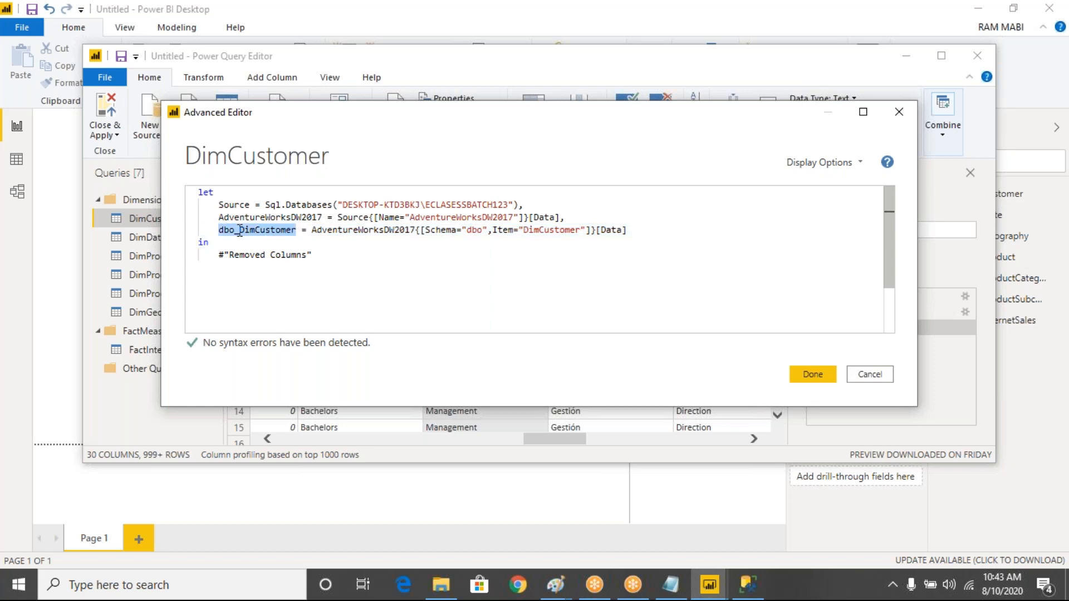
pyautogui.doubleClick(239, 255)
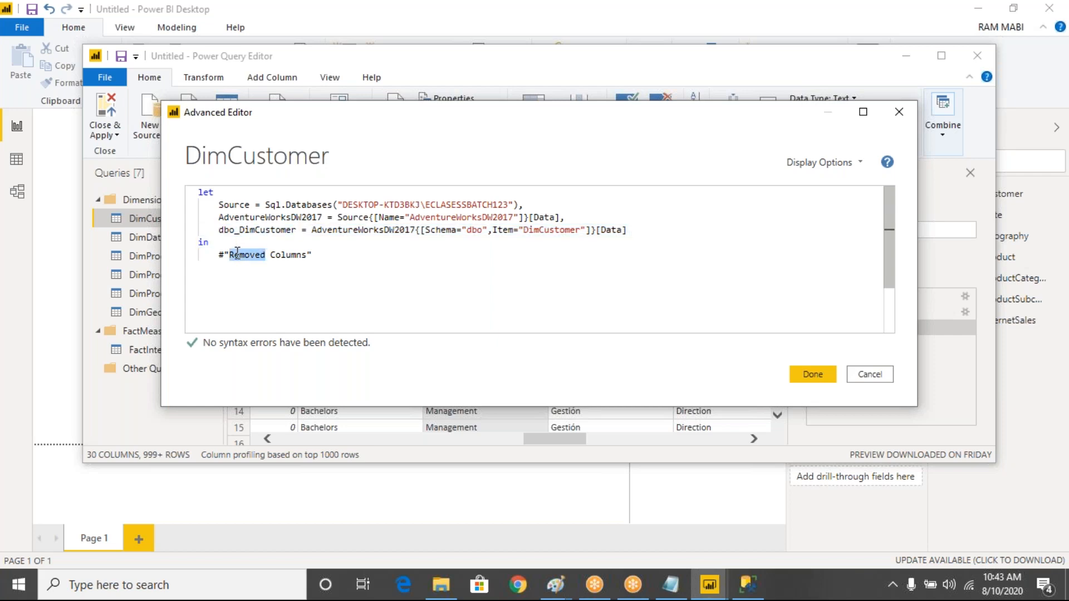
pyautogui.press('BackSpace')
pyautogui.press('Delete')
pyautogui.press('Delete')
pyautogui.press('Delete')
pyautogui.press('Delete')
pyautogui.press('Delete')
pyautogui.press('Delete')
pyautogui.press('Delete')
pyautogui.press('Delete')
pyautogui.press('Delete')
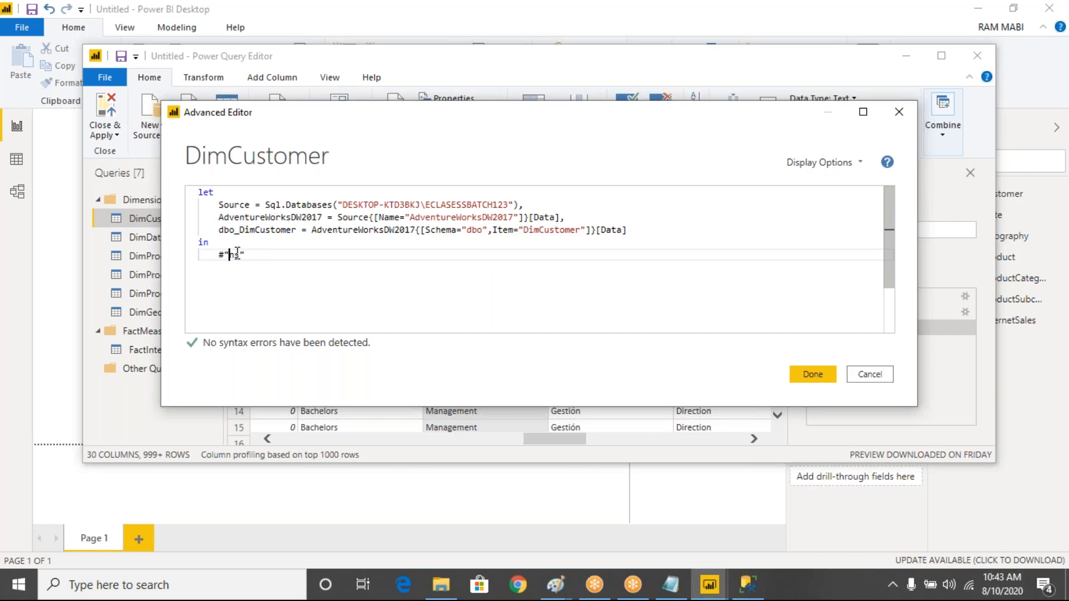
pyautogui.press('BackSpace')
pyautogui.press('BackSpace')
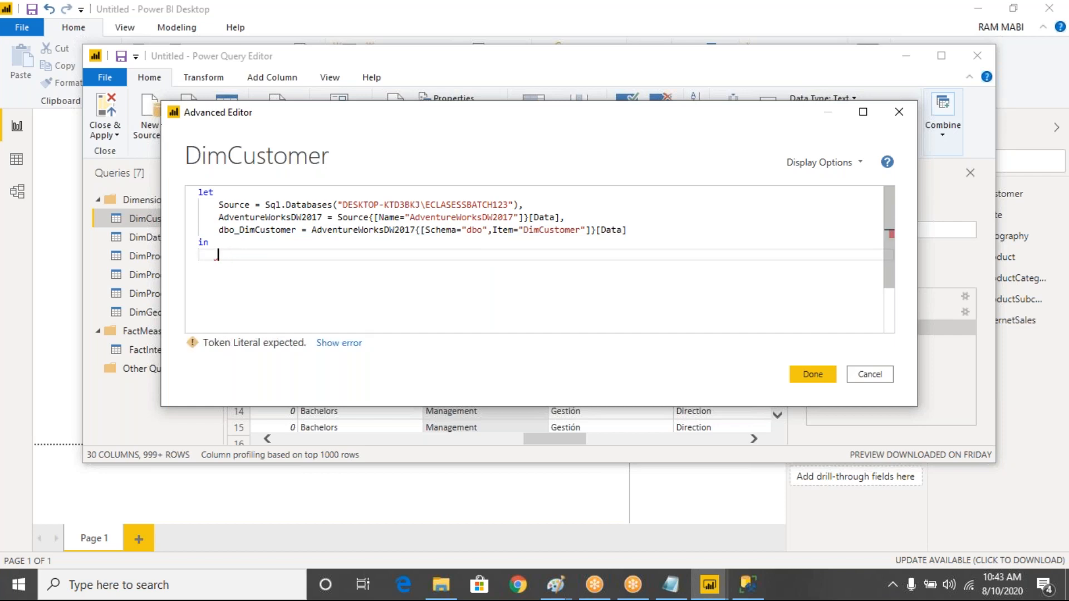
pyautogui.hotkey('ctrl', 'v')
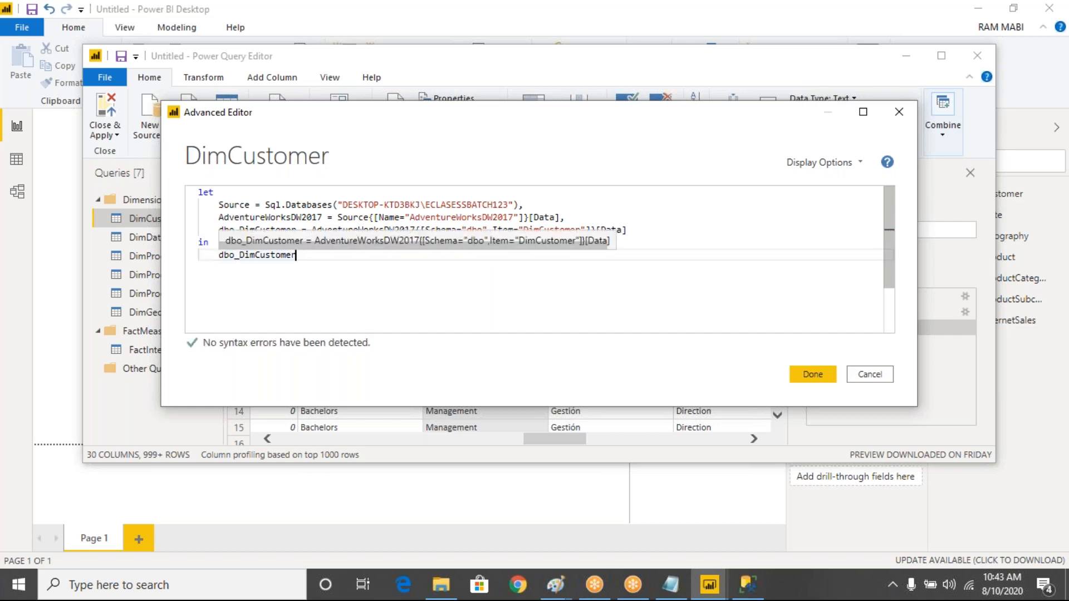
pyautogui.click(813, 377)
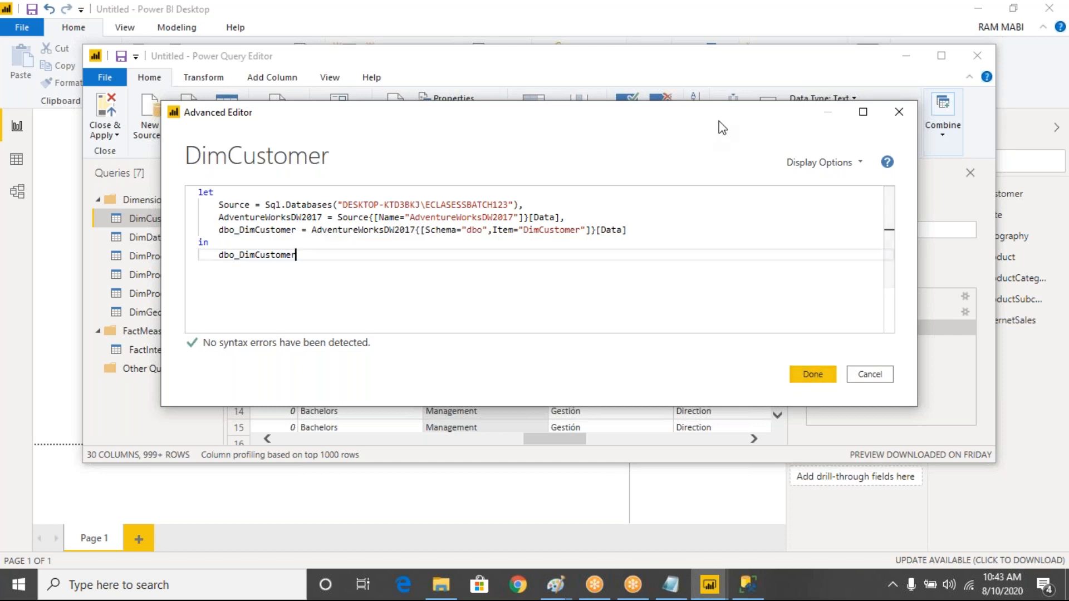
pyautogui.moveTo(722, 127); pyautogui.dragTo(501, 99)
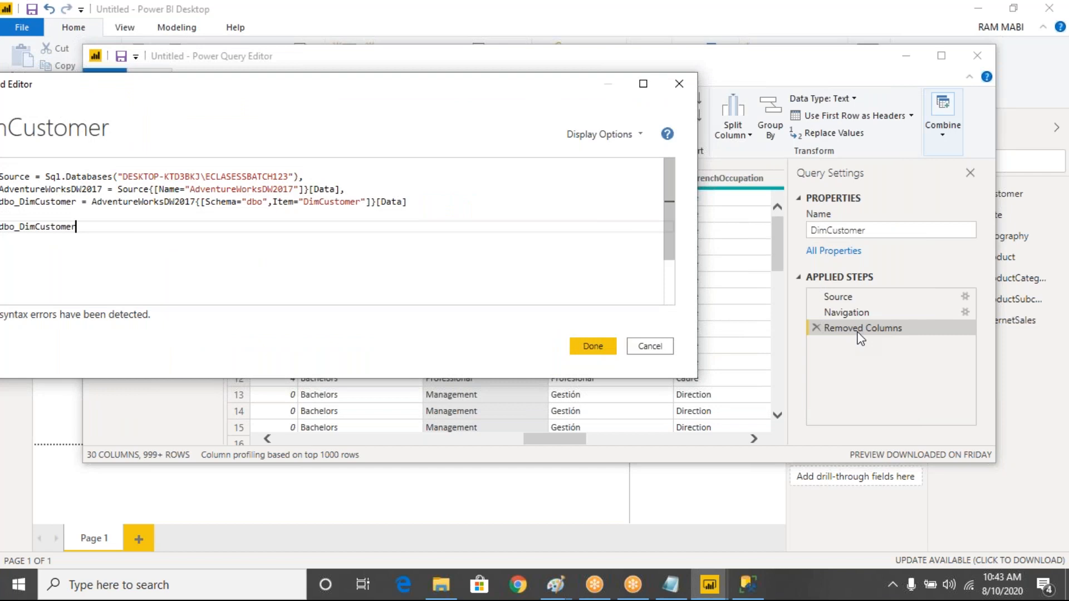
pyautogui.click(604, 345)
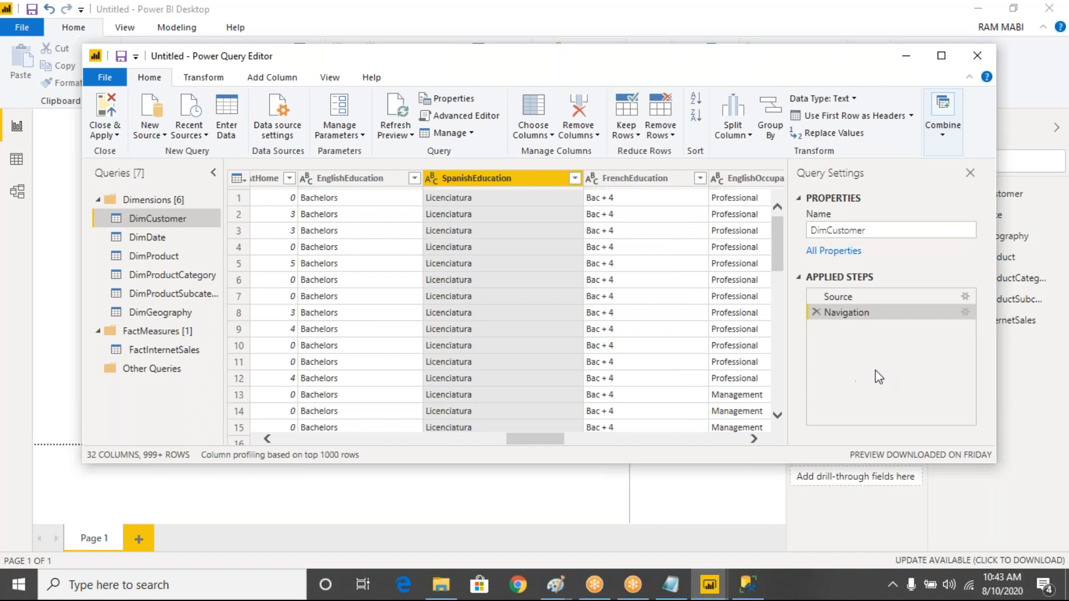
# Step: Review DimCustomer's children and education columns, then open its M code in the Advanced Editor and close it without edits
pyautogui.moveTo(553, 445); pyautogui.dragTo(559, 445)
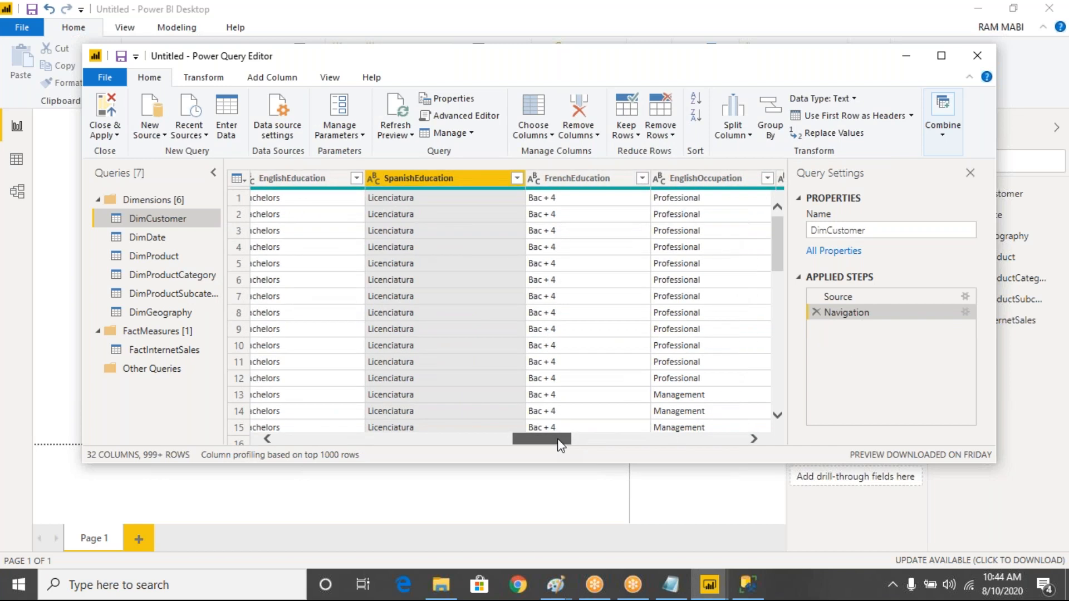
pyautogui.moveTo(558, 439); pyautogui.dragTo(523, 429)
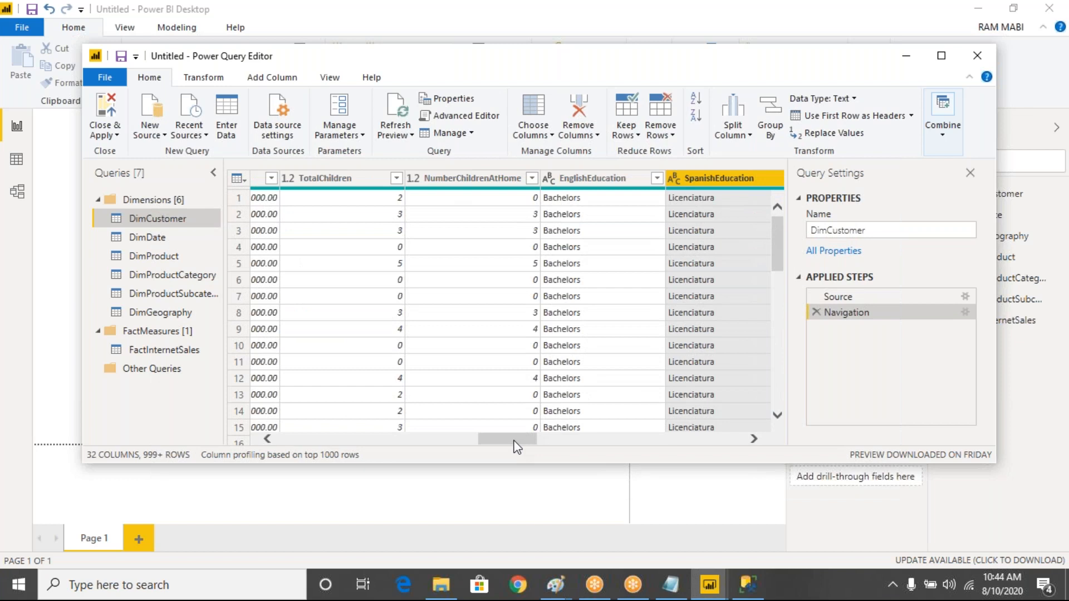
pyautogui.moveTo(515, 442)
pyautogui.mouseDown()
pyautogui.moveTo(487, 442)
pyautogui.moveTo(521, 442)
pyautogui.mouseUp()
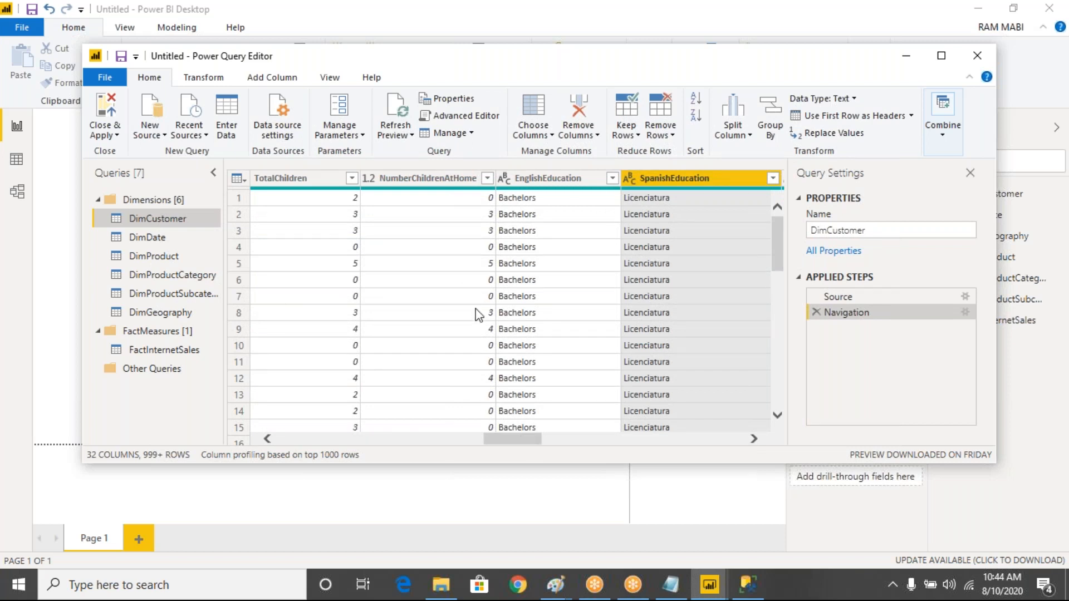
pyautogui.click(456, 118)
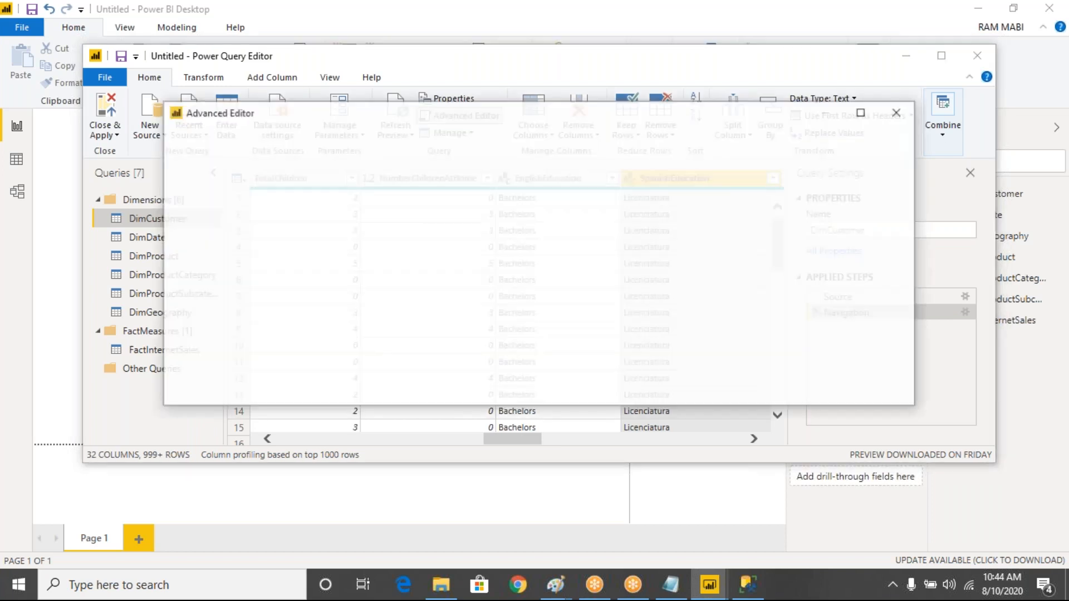
pyautogui.click(898, 113)
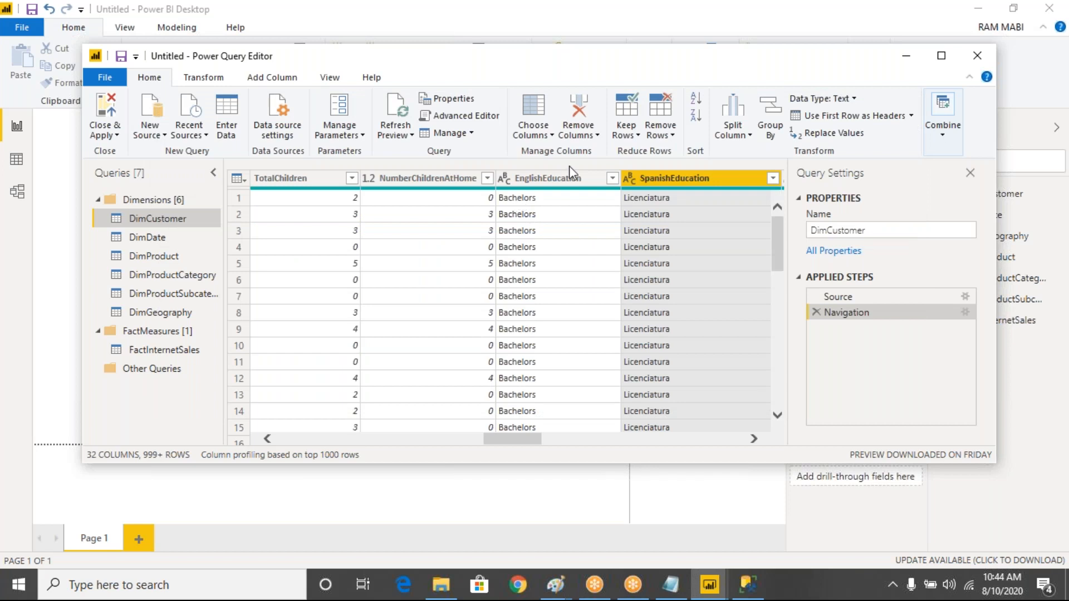
# Step: Keep only the EnglishEducation column in the DimCustomer query by removing all other columns
pyautogui.click(578, 135)
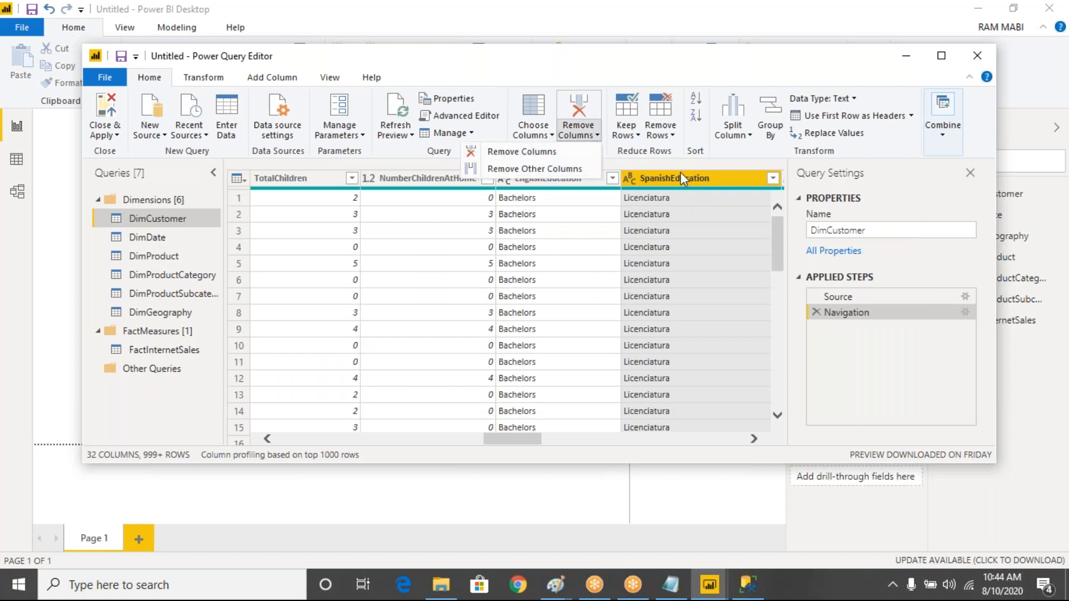
pyautogui.click(659, 176)
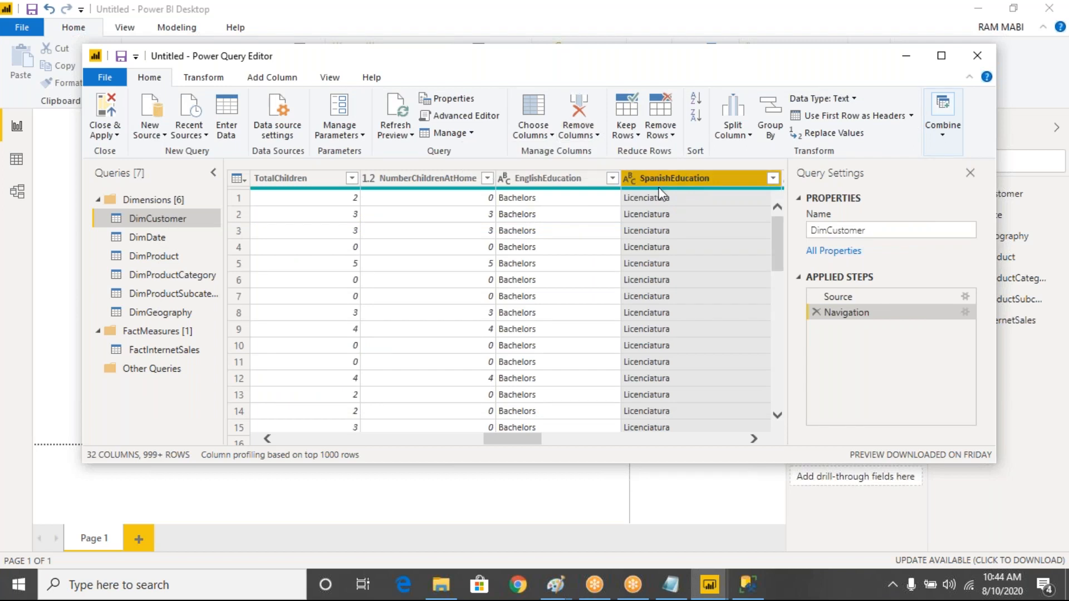
pyautogui.click(525, 430)
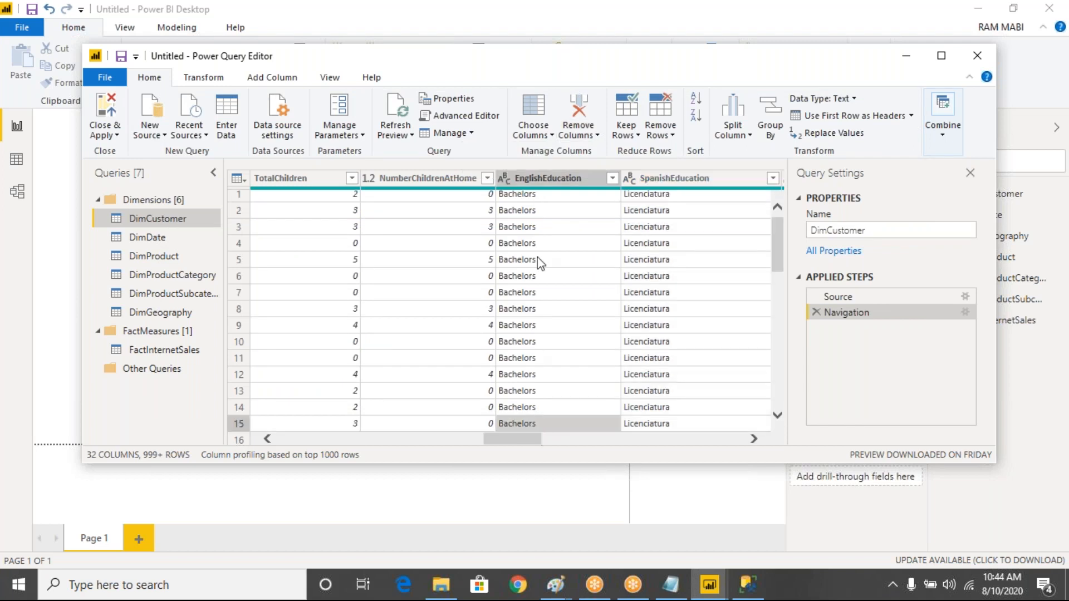
pyautogui.click(543, 179)
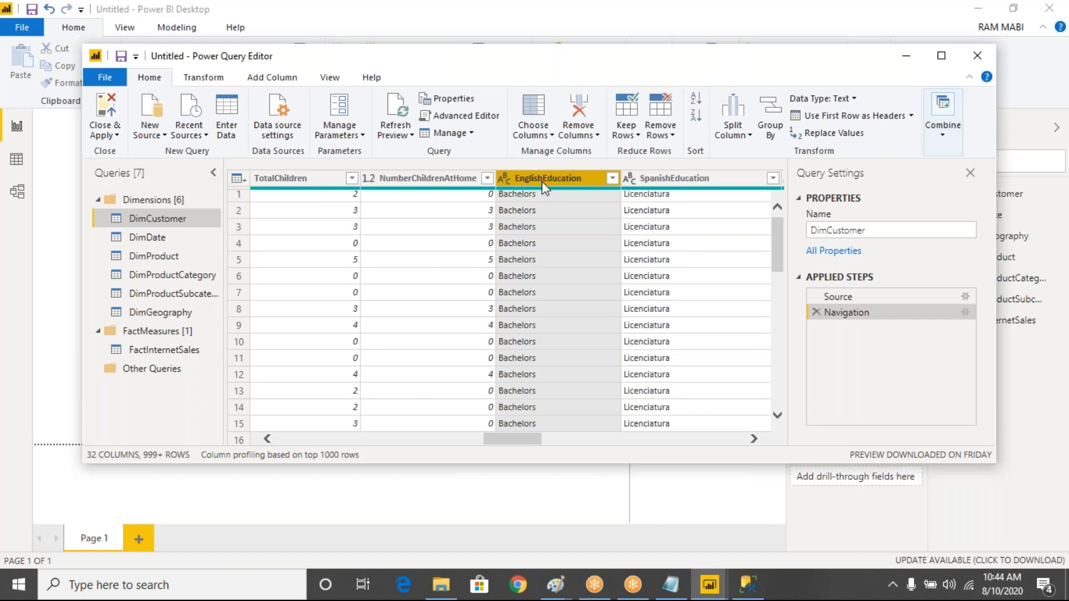
pyautogui.click(592, 138)
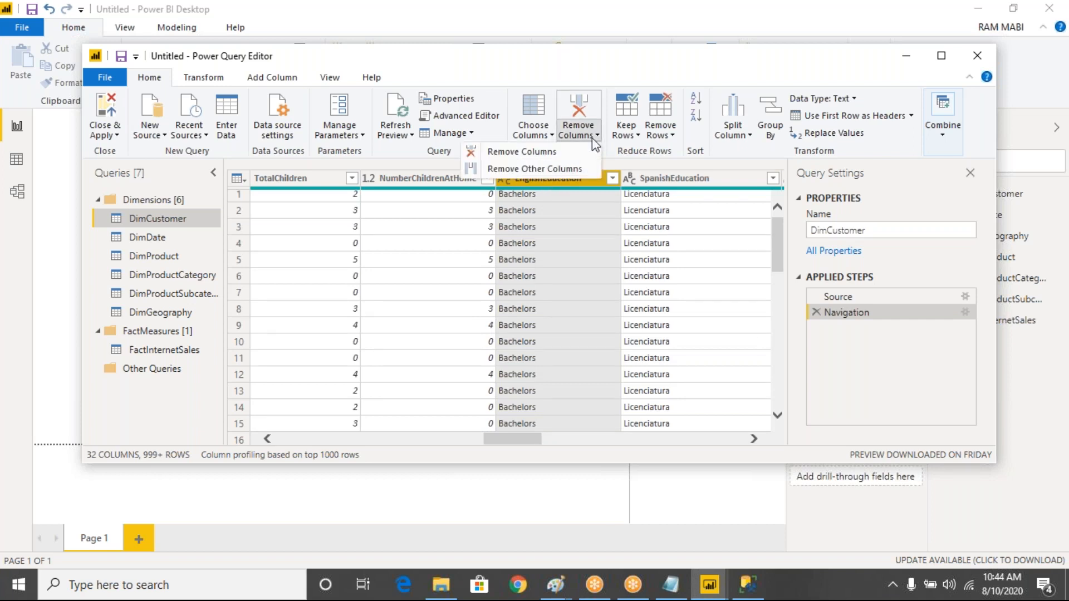
pyautogui.click(522, 168)
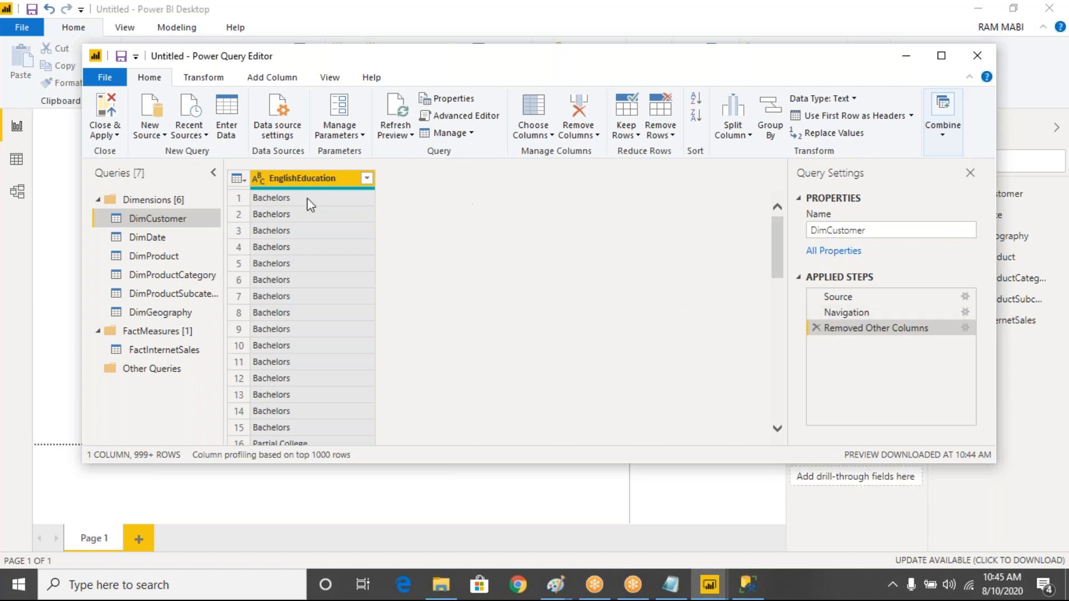
# Step: Close the Power Query Editor with its pending changes applied and switch to the data flow diagram in Paint
pyautogui.click(110, 138)
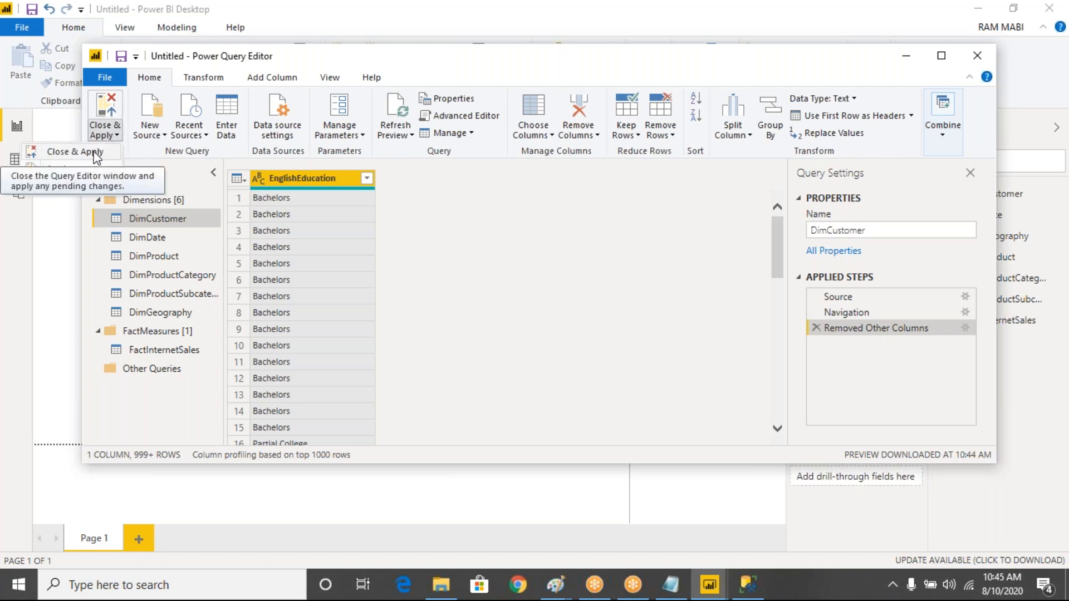
pyautogui.click(96, 156)
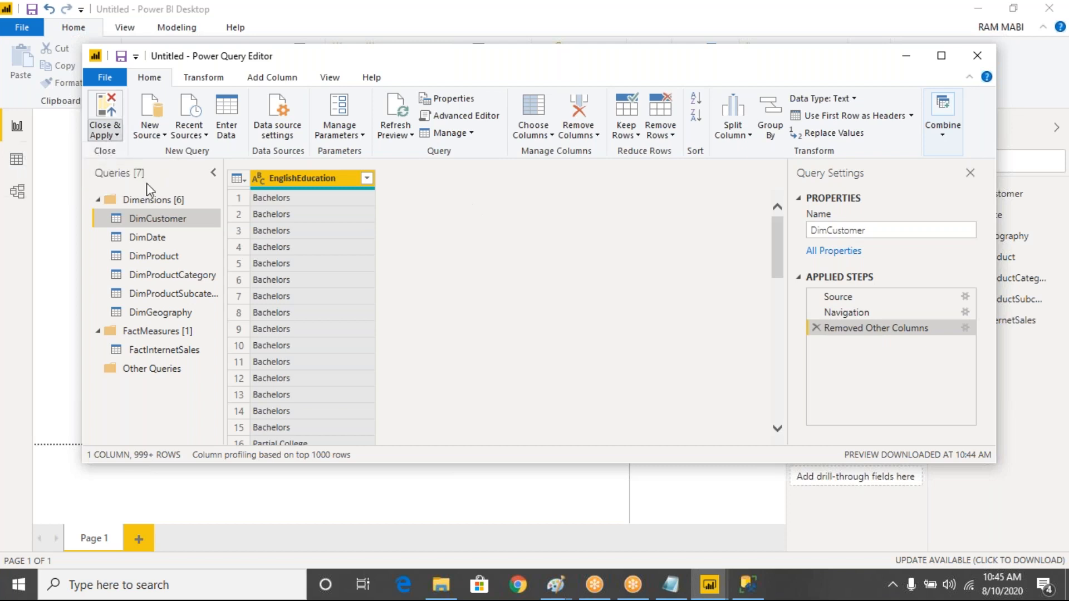
pyautogui.click(552, 584)
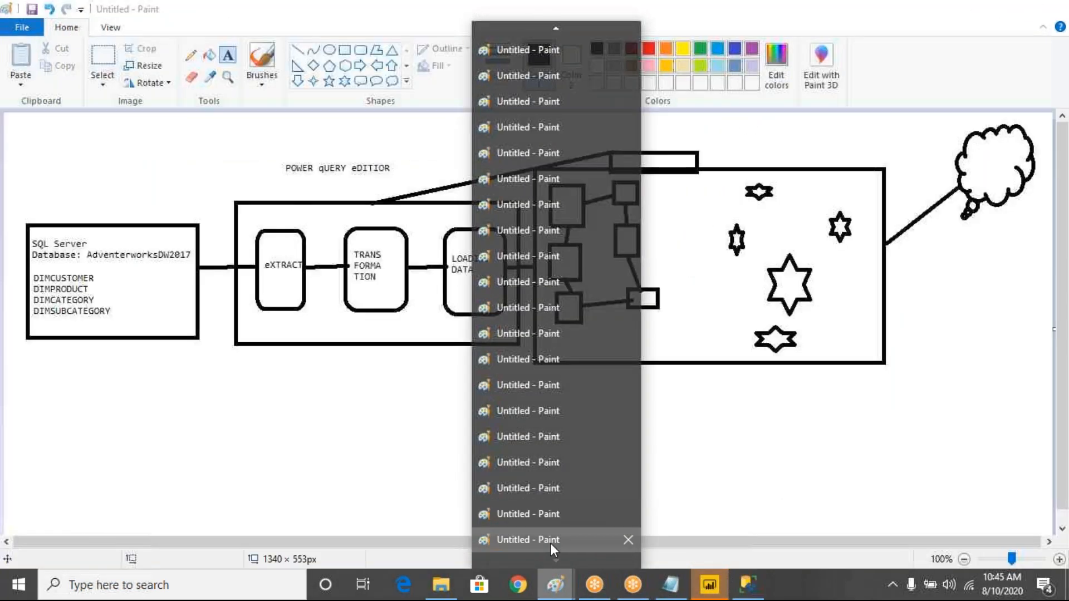
pyautogui.click(550, 541)
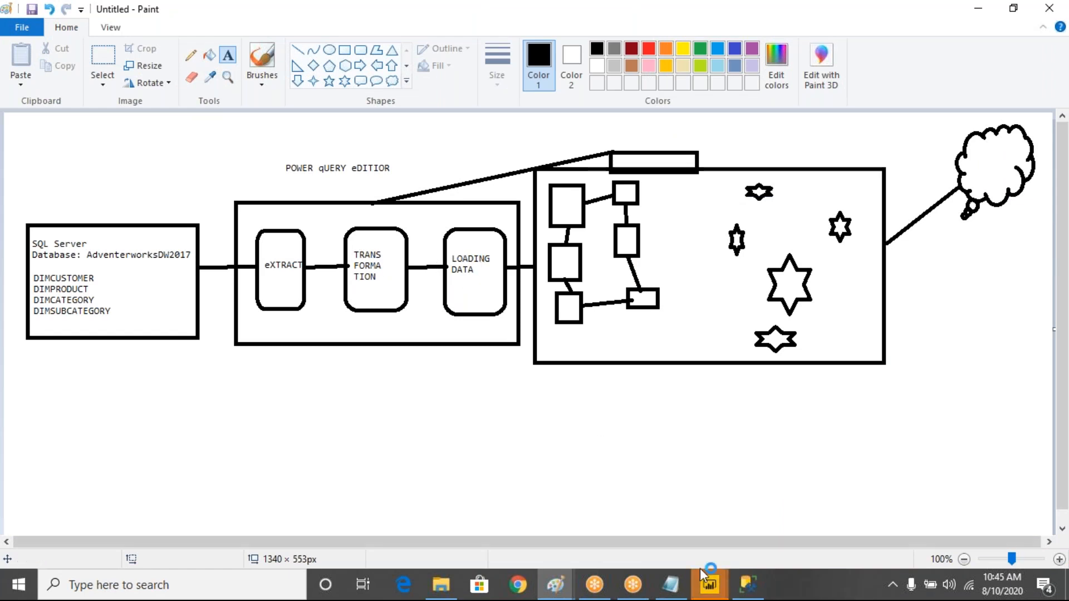
# Step: Switch to Power BI Desktop, check DimCustomer's remaining fields in the report and data views, and return to the report view
pyautogui.moveTo(709, 585)
pyautogui.click(704, 535)
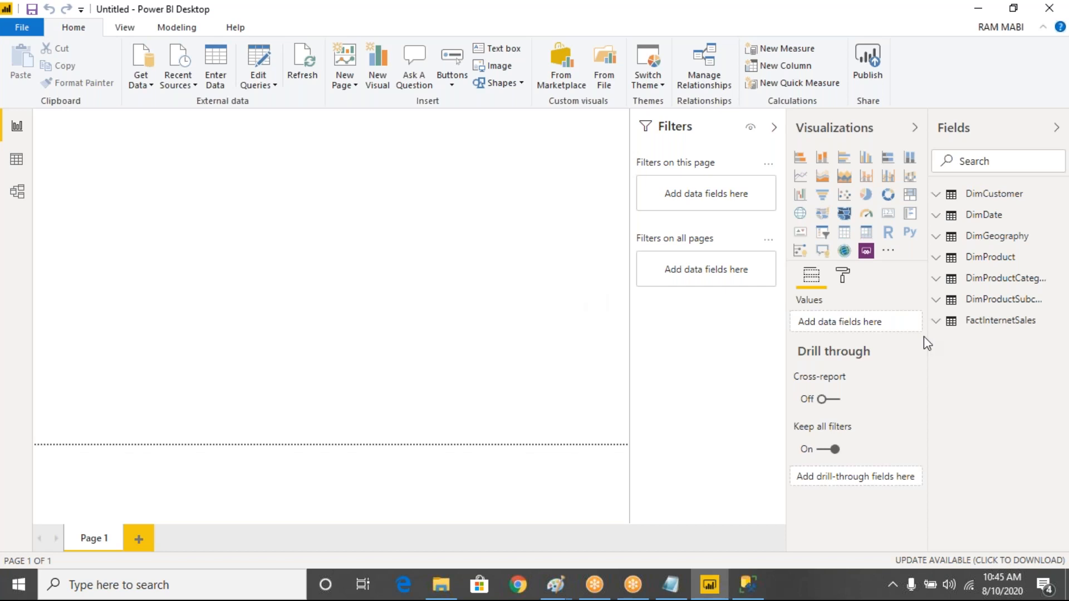
pyautogui.click(938, 197)
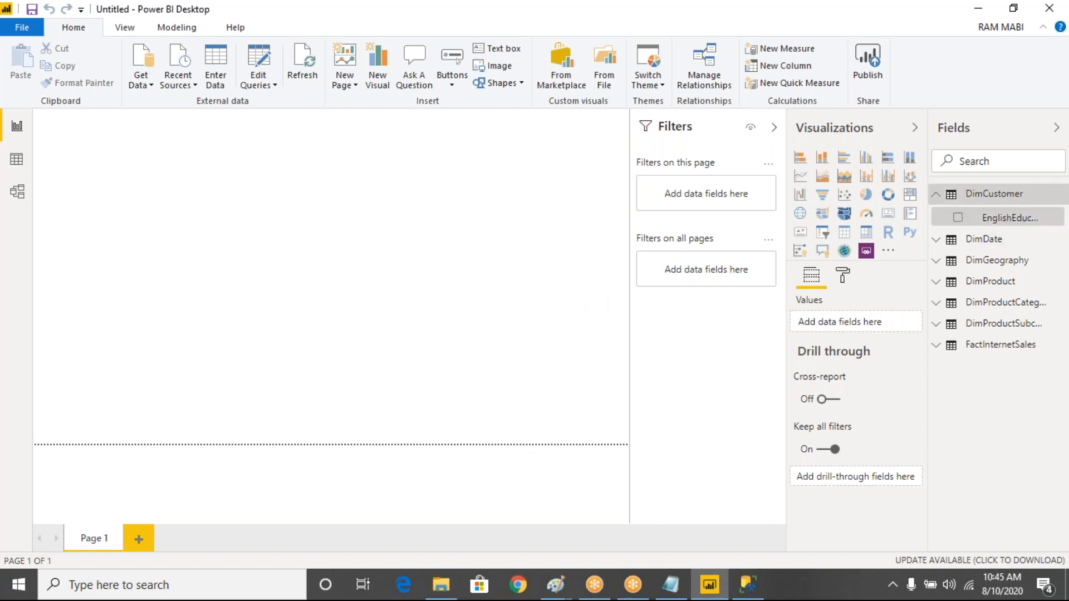
pyautogui.click(17, 160)
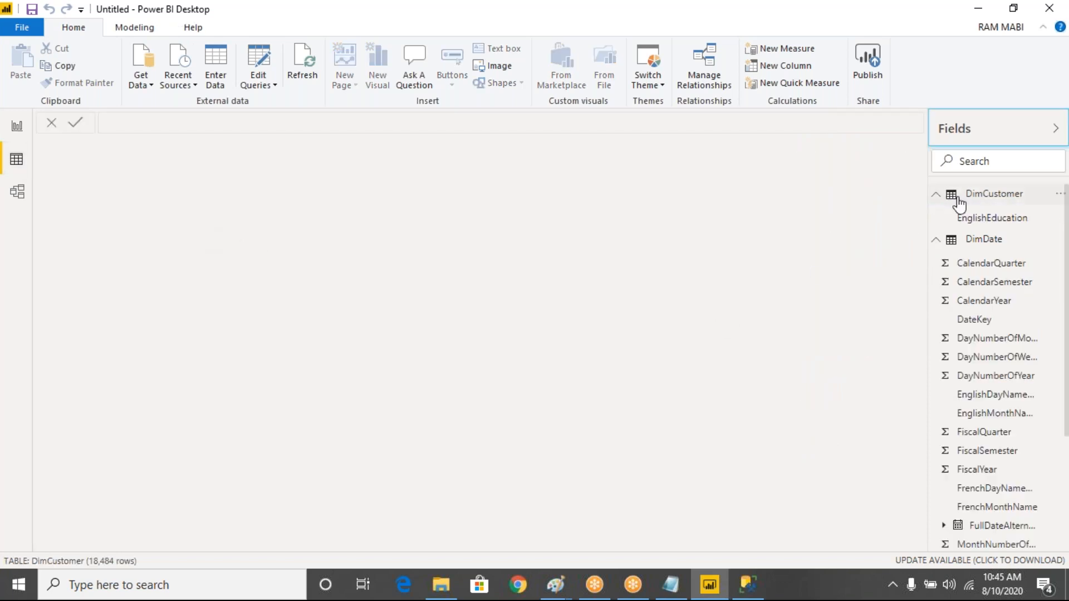
pyautogui.click(982, 200)
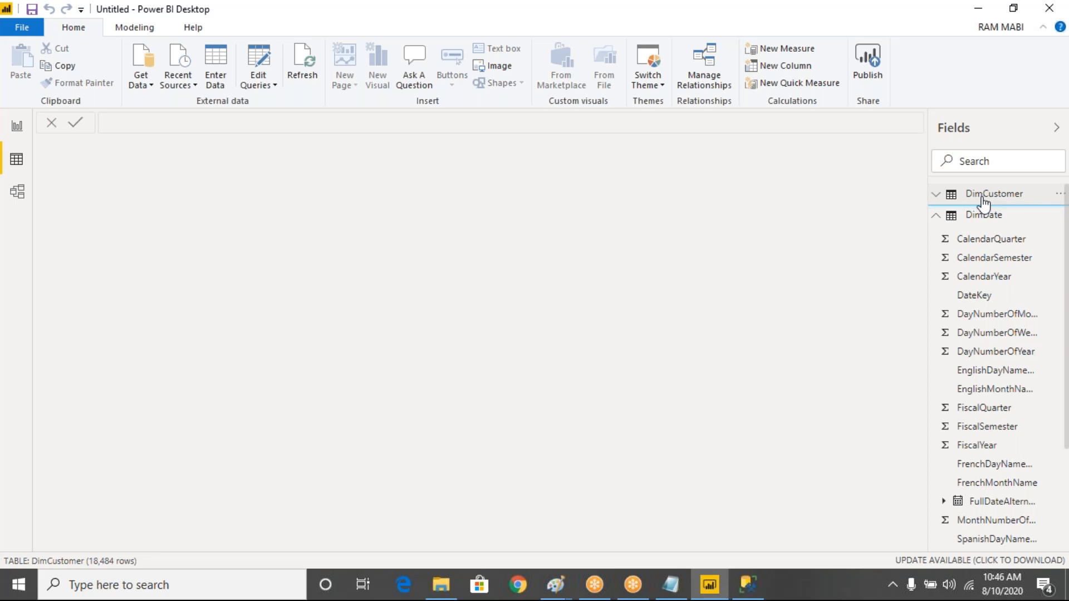
pyautogui.click(996, 201)
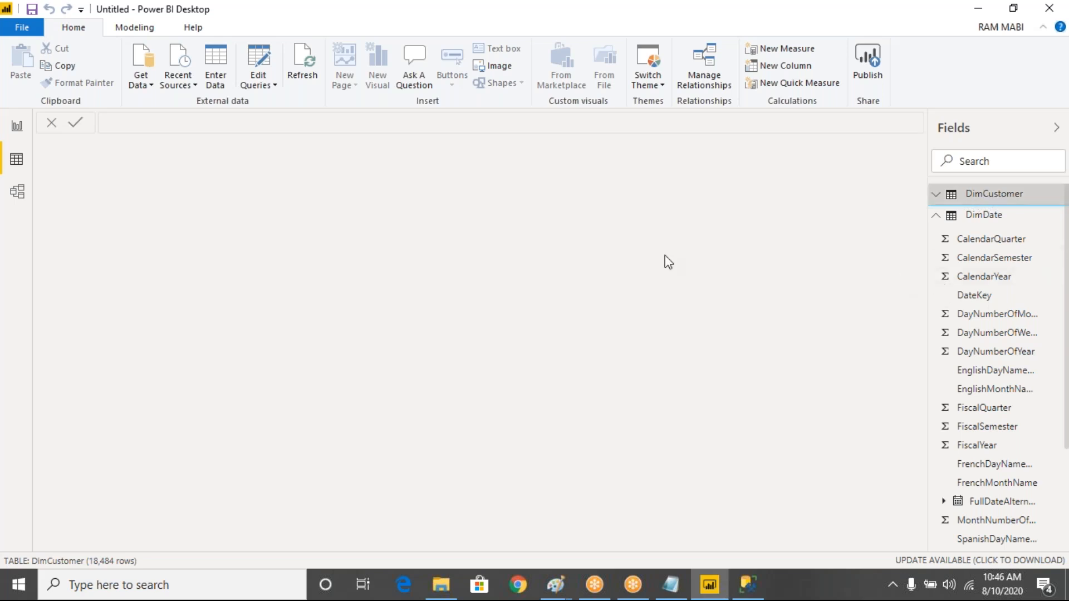
pyautogui.click(18, 127)
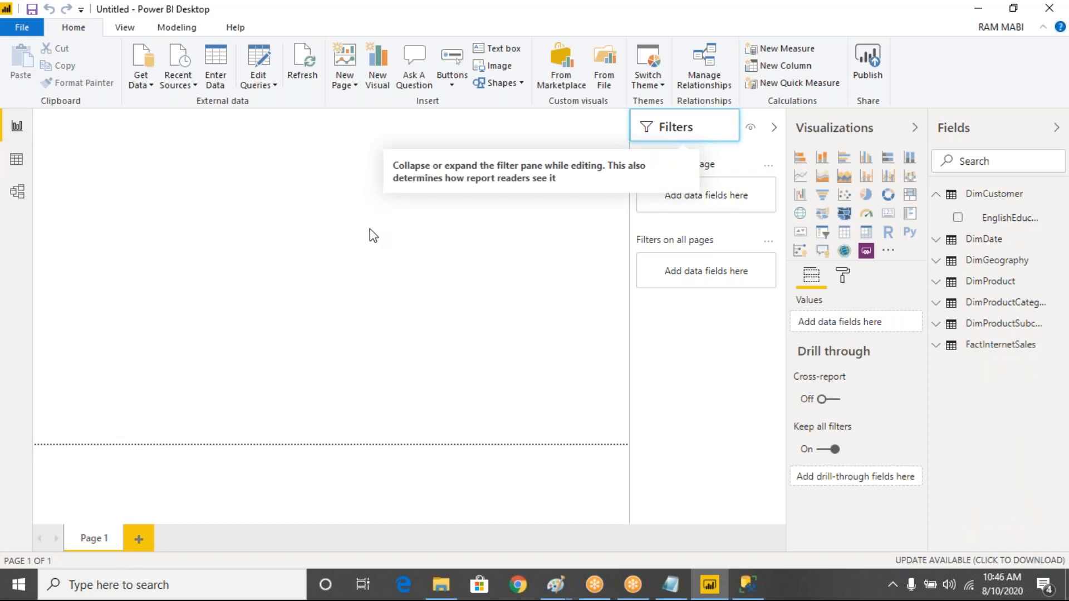
pyautogui.click(547, 177)
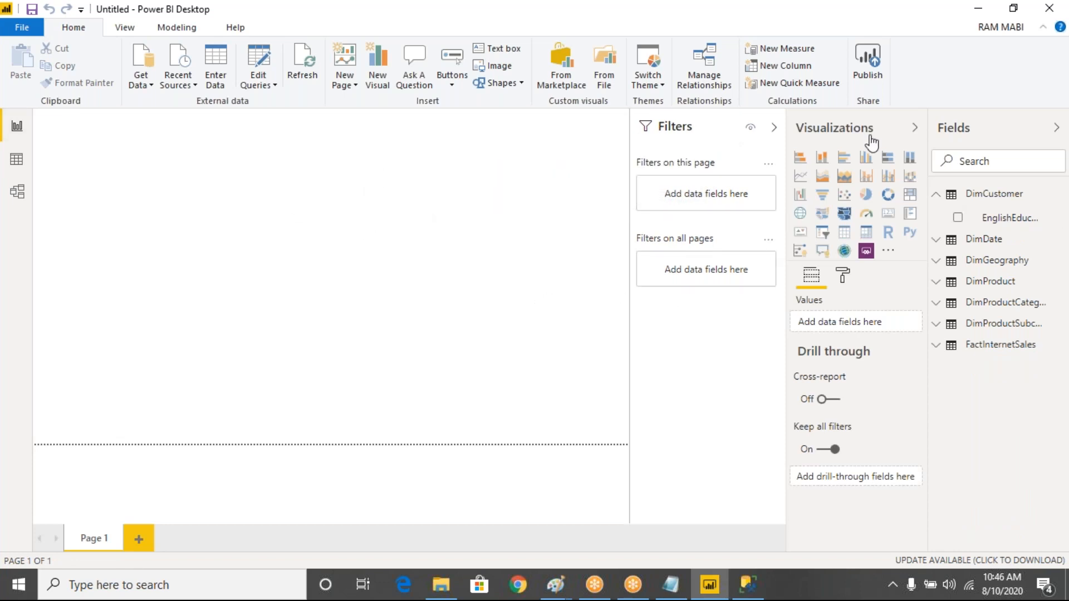
# Step: Add a card visual showing SalesAmount from FactInternetSales, then shrink it and move it toward the middle of the page
pyautogui.click(890, 215)
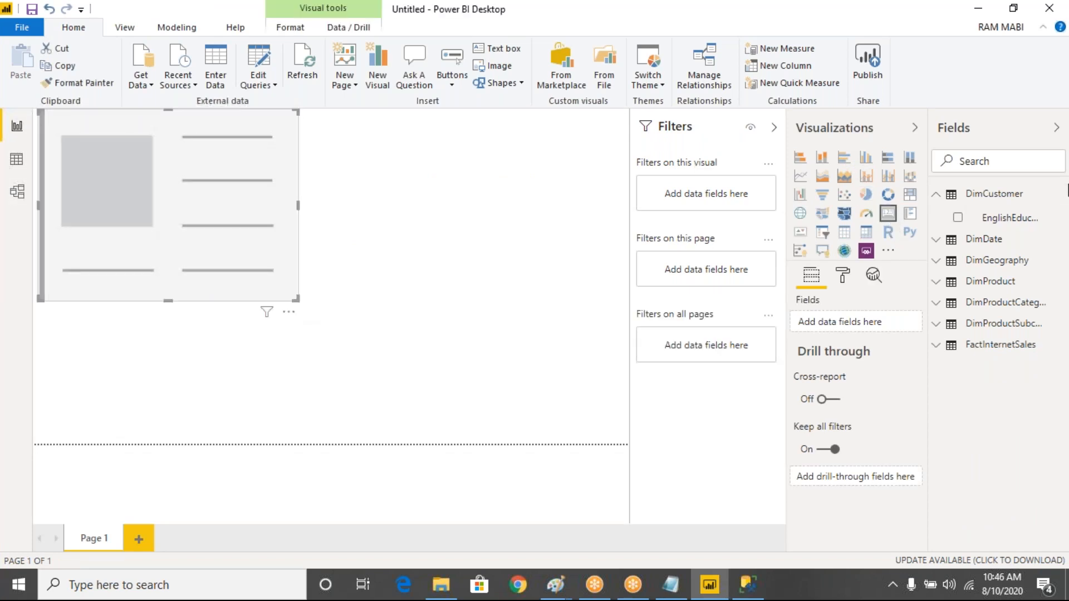
pyautogui.click(996, 157)
pyautogui.write('SALESAMOUNT')
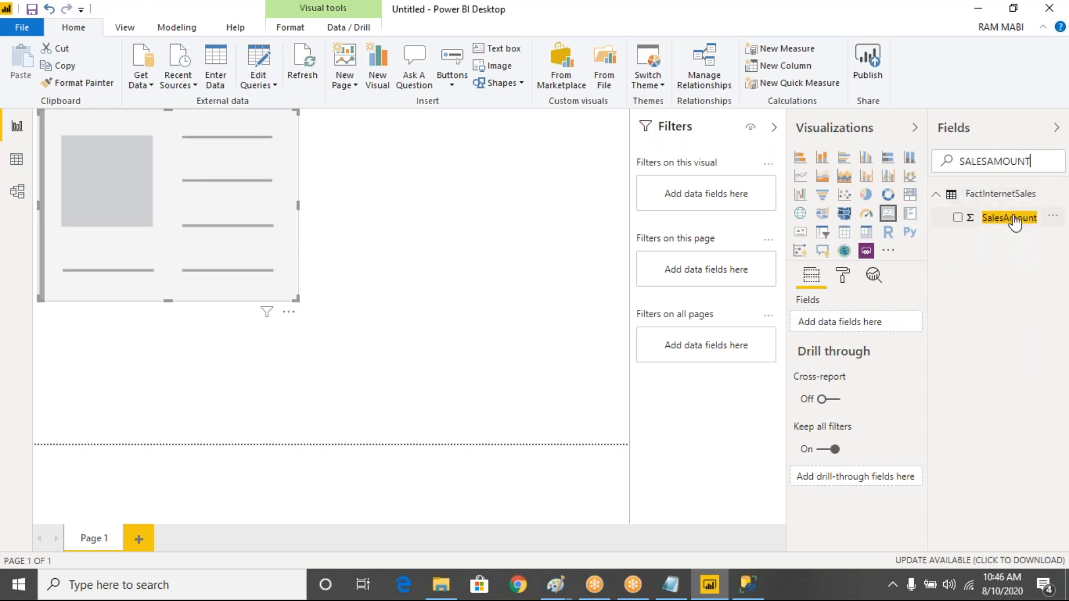
pyautogui.moveTo(1013, 218); pyautogui.dragTo(234, 232)
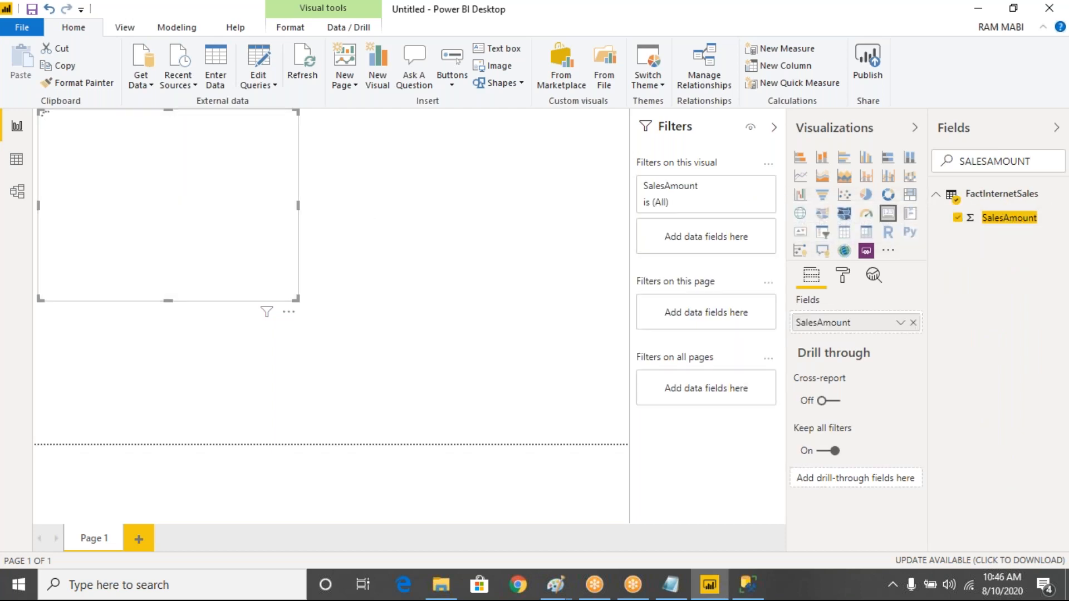
pyautogui.moveTo(1036, 163); pyautogui.dragTo(909, 176)
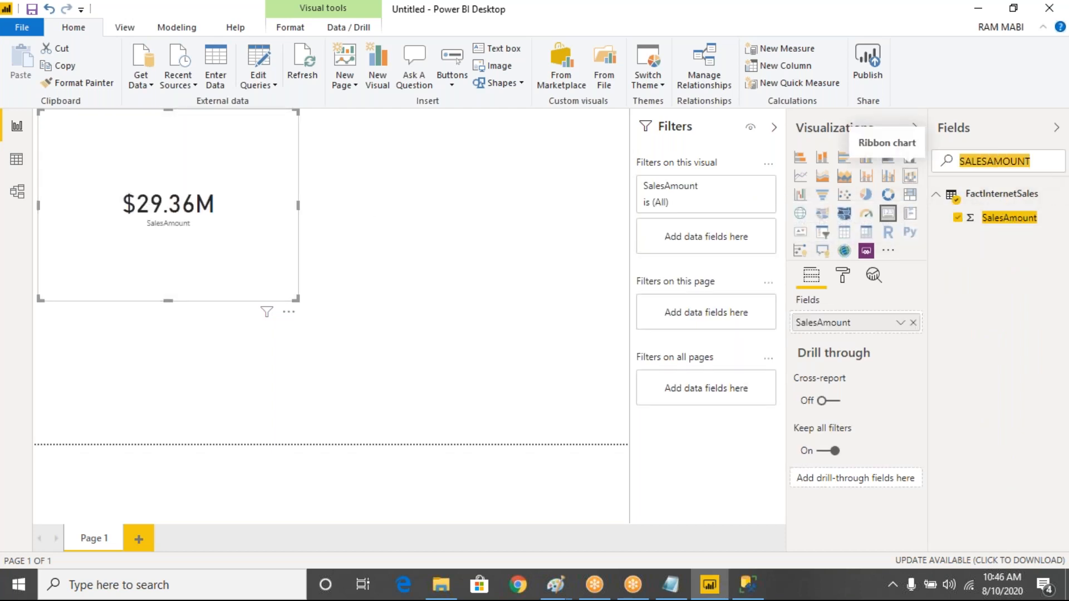
pyautogui.press('BackSpace')
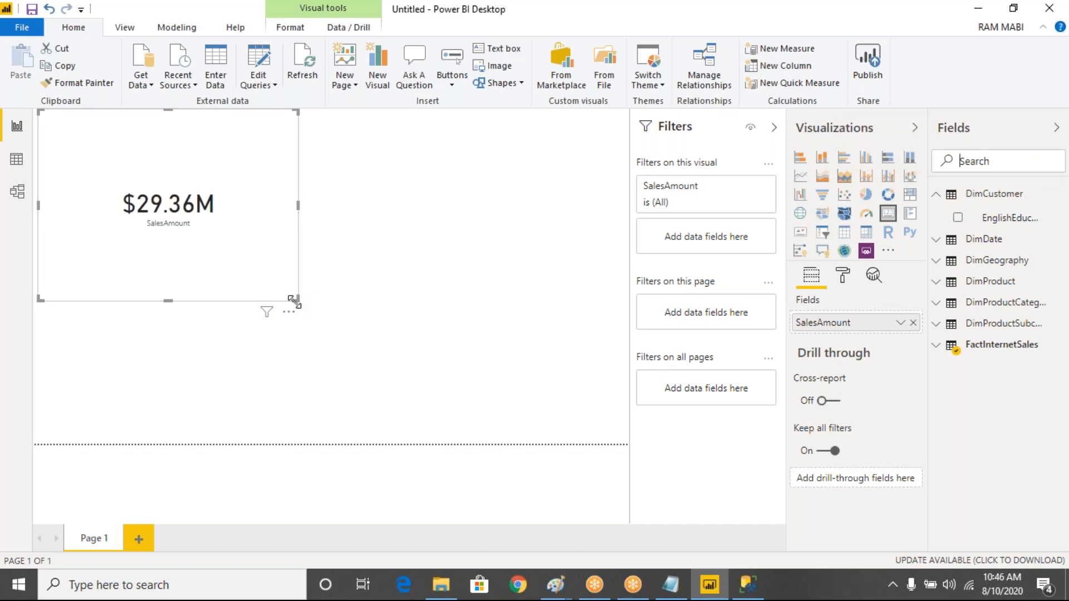
pyautogui.moveTo(293, 302); pyautogui.dragTo(242, 287)
pyautogui.moveTo(194, 241); pyautogui.dragTo(343, 295)
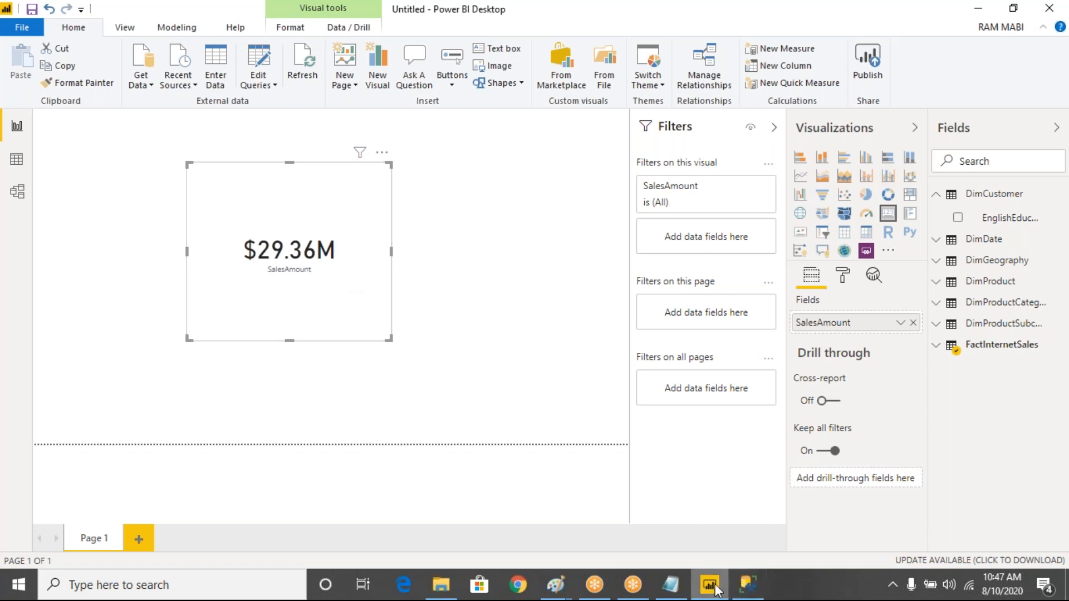
# Step: Switch to the Paint diagram and annotate it by circling the large star, SQL Server tables and linked model tables, joining the last two with a curve
pyautogui.click(560, 582)
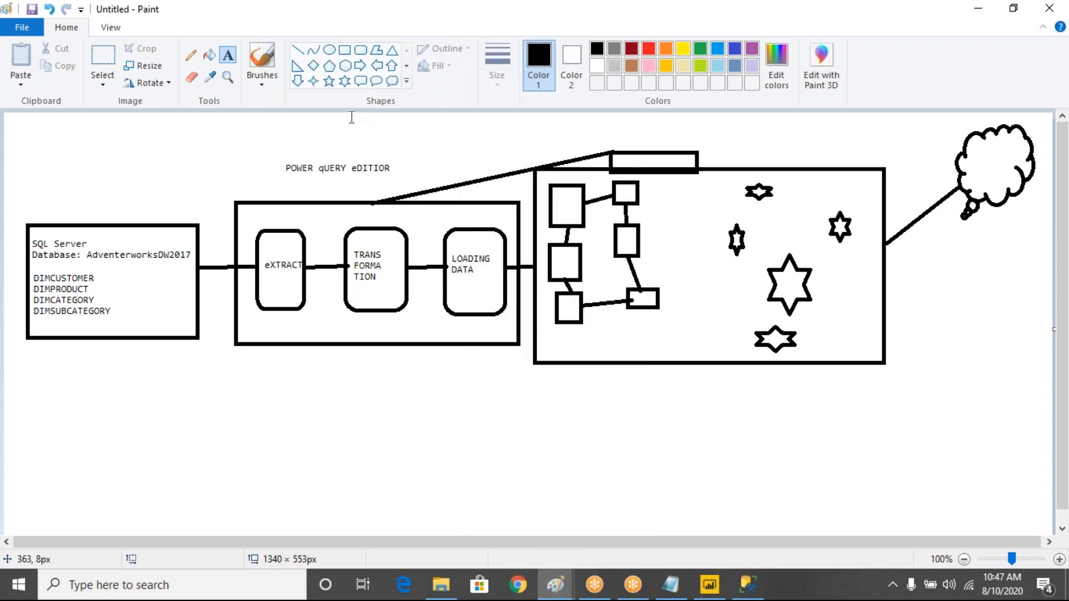
pyautogui.click(665, 11)
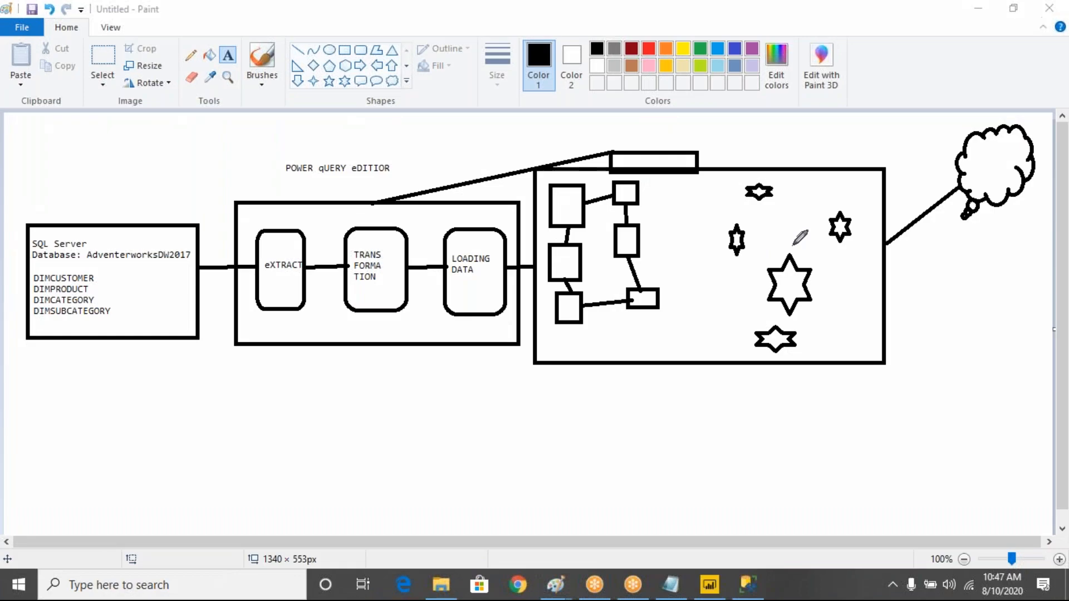
pyautogui.moveTo(792, 245)
pyautogui.mouseDown()
pyautogui.moveTo(774, 304)
pyautogui.moveTo(810, 260)
pyautogui.mouseUp()
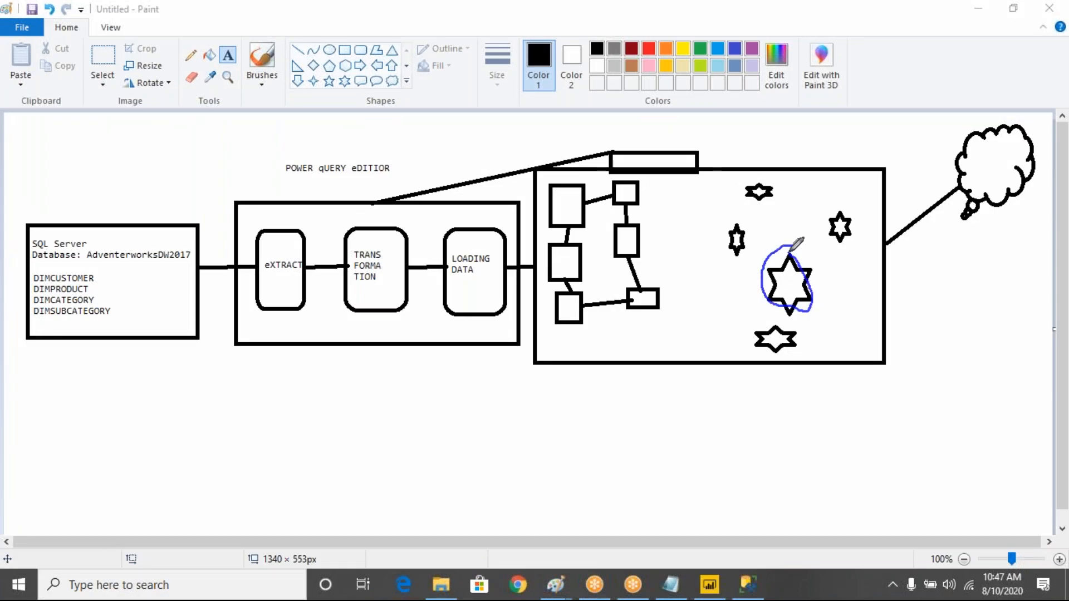
pyautogui.moveTo(119, 234)
pyautogui.mouseDown()
pyautogui.moveTo(69, 236)
pyautogui.moveTo(156, 279)
pyautogui.moveTo(96, 228)
pyautogui.mouseUp()
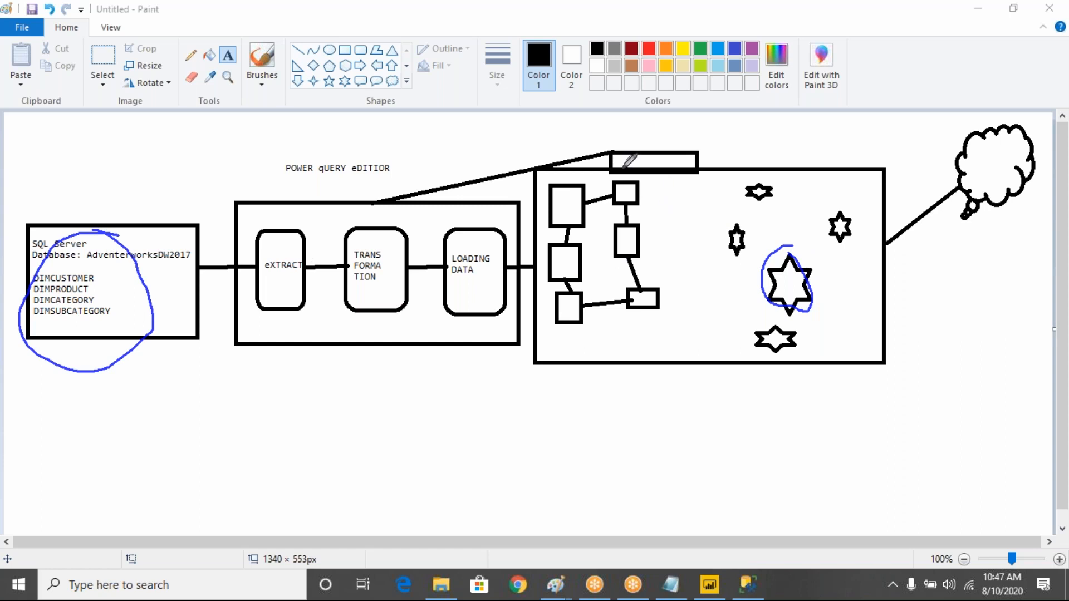
pyautogui.moveTo(614, 168)
pyautogui.mouseDown()
pyautogui.moveTo(667, 245)
pyautogui.moveTo(581, 181)
pyautogui.mouseUp()
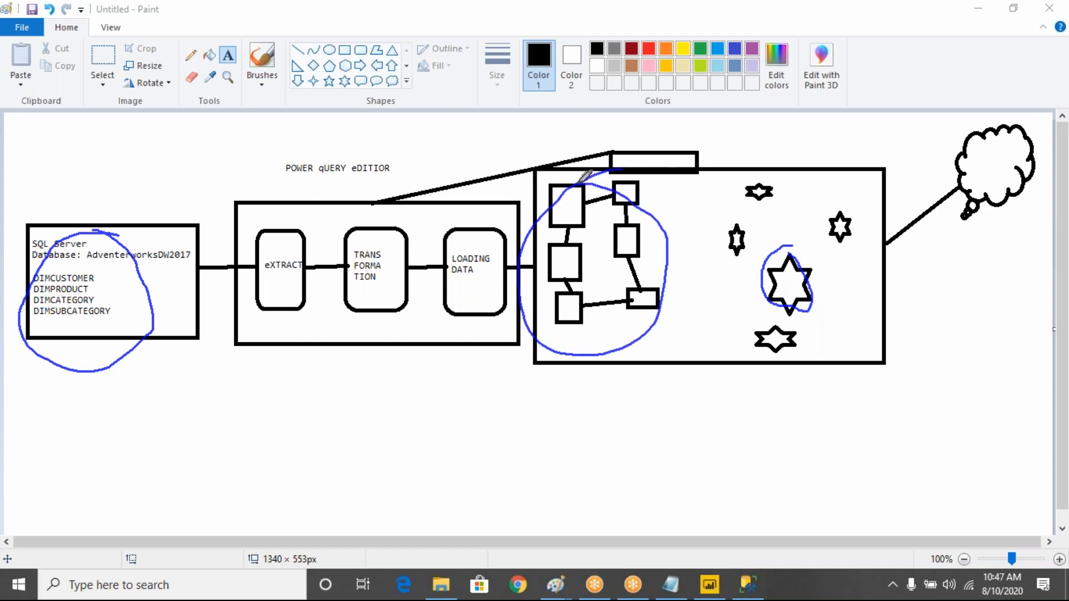
pyautogui.moveTo(103, 227)
pyautogui.mouseDown()
pyautogui.moveTo(342, 117)
pyautogui.moveTo(469, 141)
pyautogui.moveTo(586, 189)
pyautogui.mouseUp()
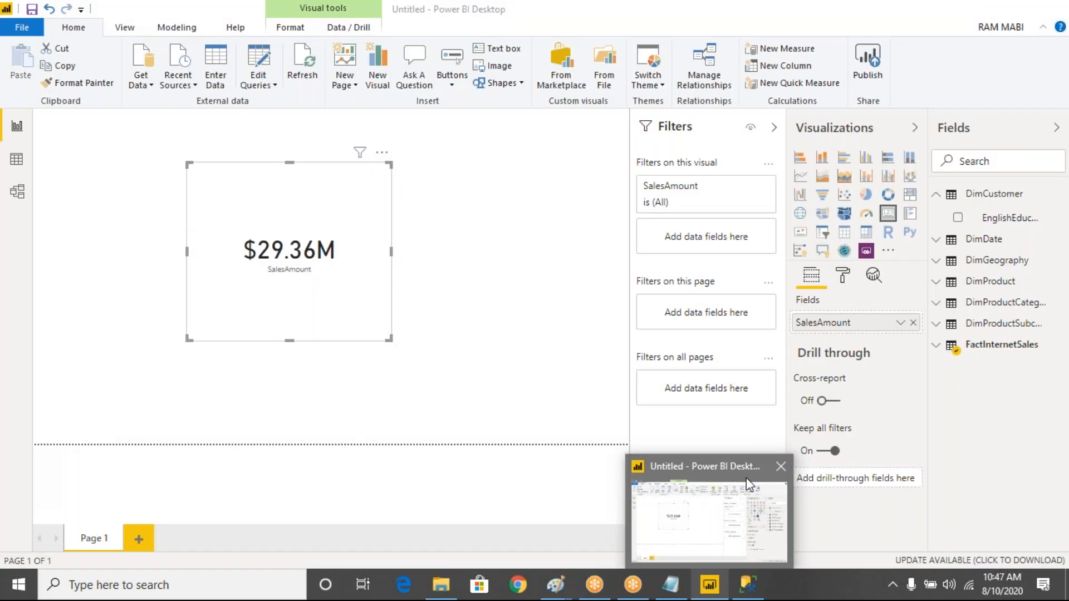
# Step: Switch back to Power BI Desktop, refresh the report's data and collapse the DimCustomer field list
pyautogui.click(746, 478)
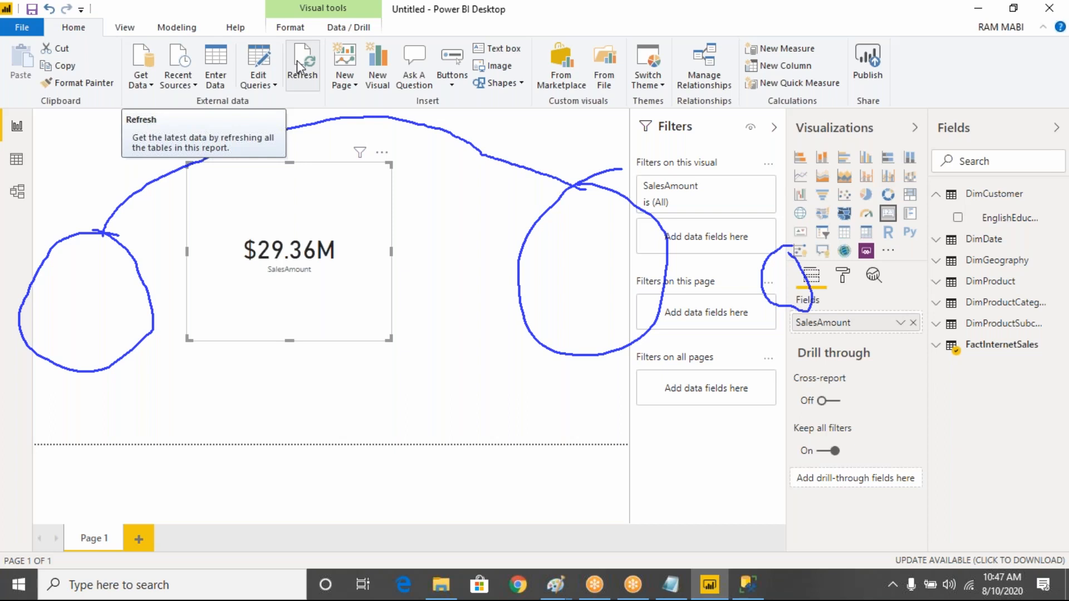
pyautogui.click(296, 60)
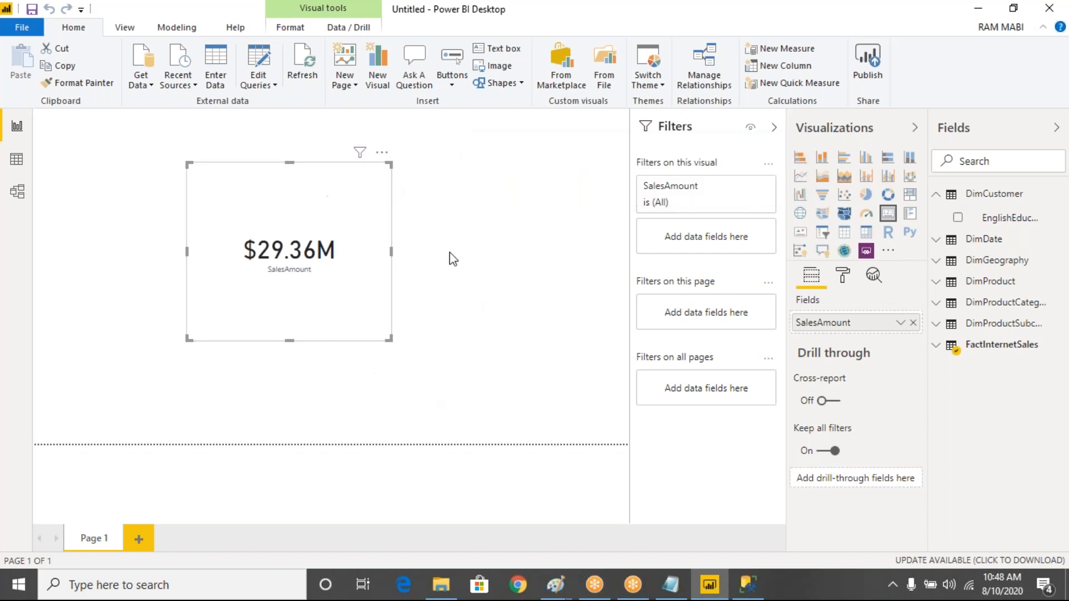
pyautogui.click(936, 194)
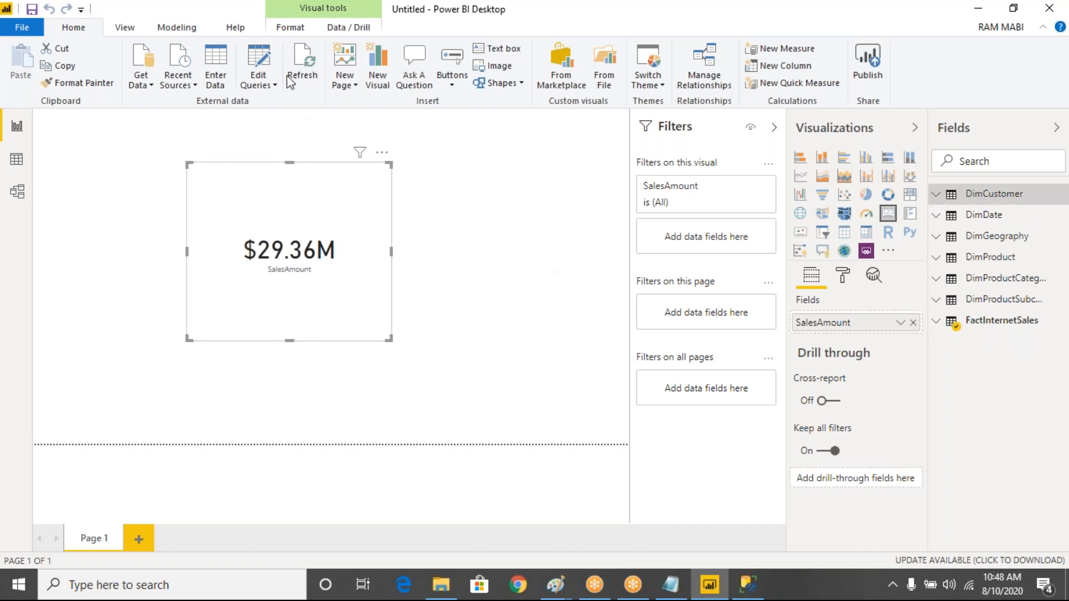
# Step: Deselect the SalesAmount card, refresh all the report's tables and review their refresh progress
pyautogui.click(133, 156)
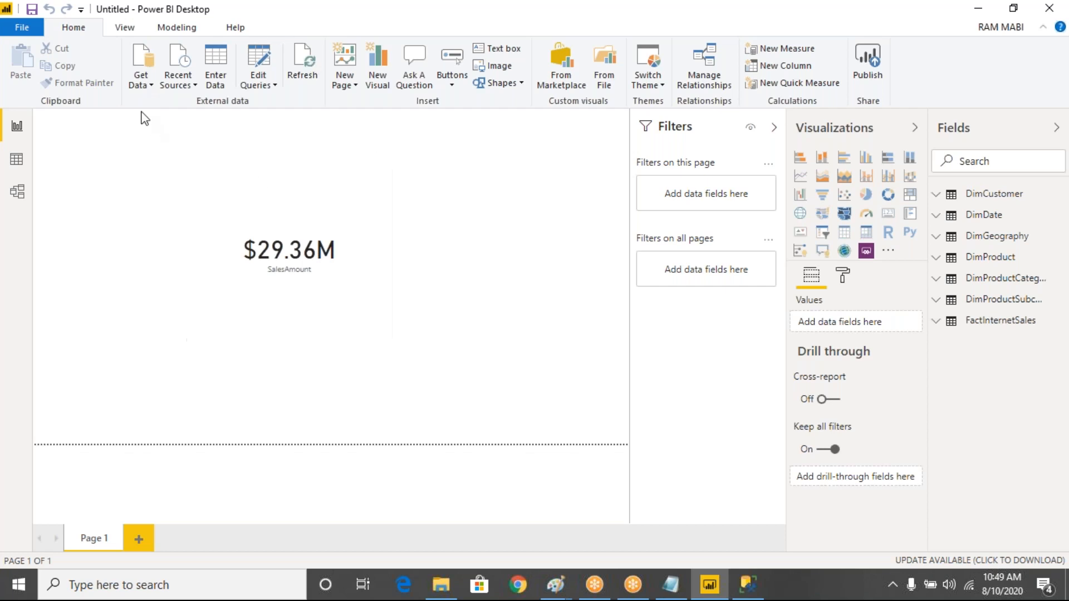
pyautogui.click(299, 218)
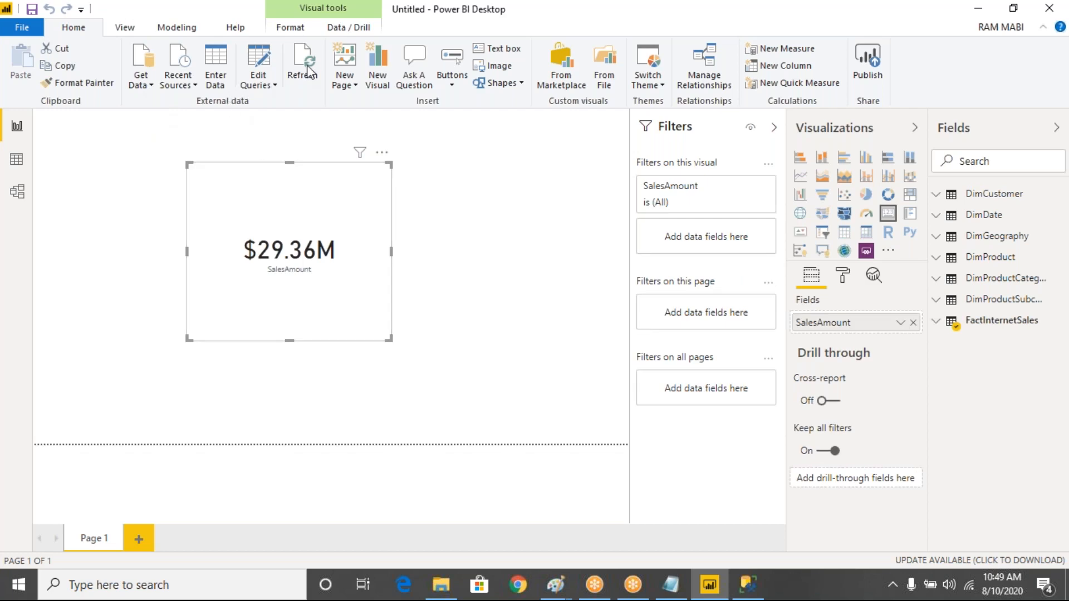
pyautogui.click(272, 151)
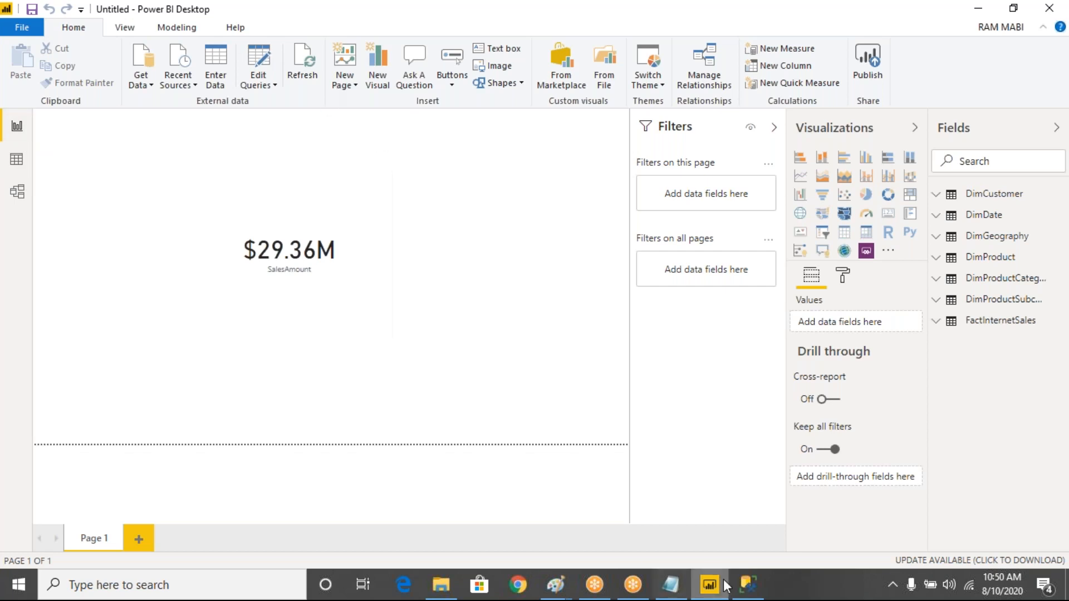
pyautogui.moveTo(720, 569)
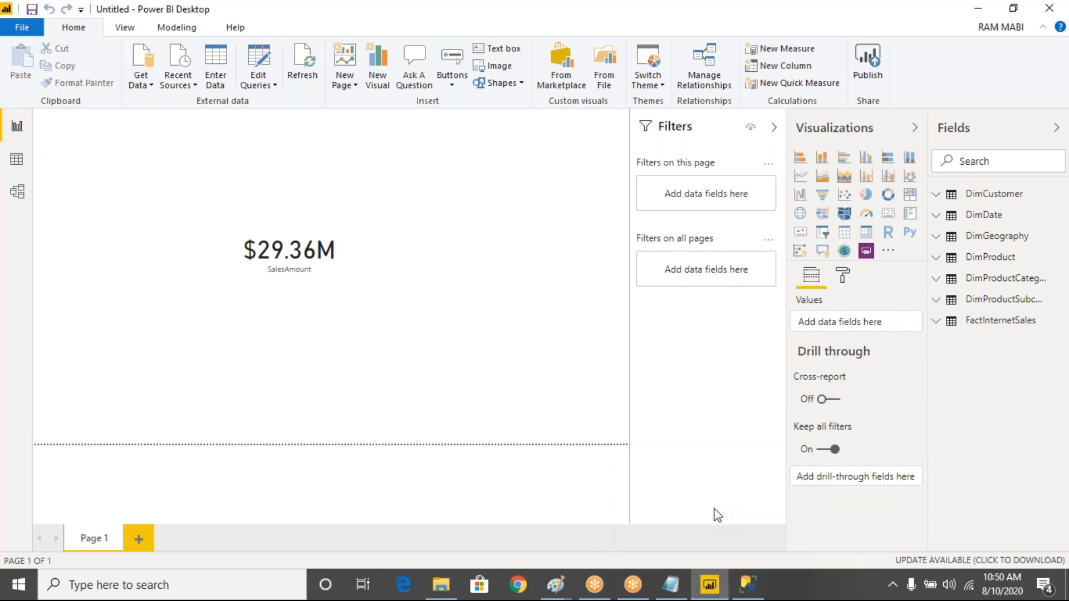
pyautogui.click(310, 76)
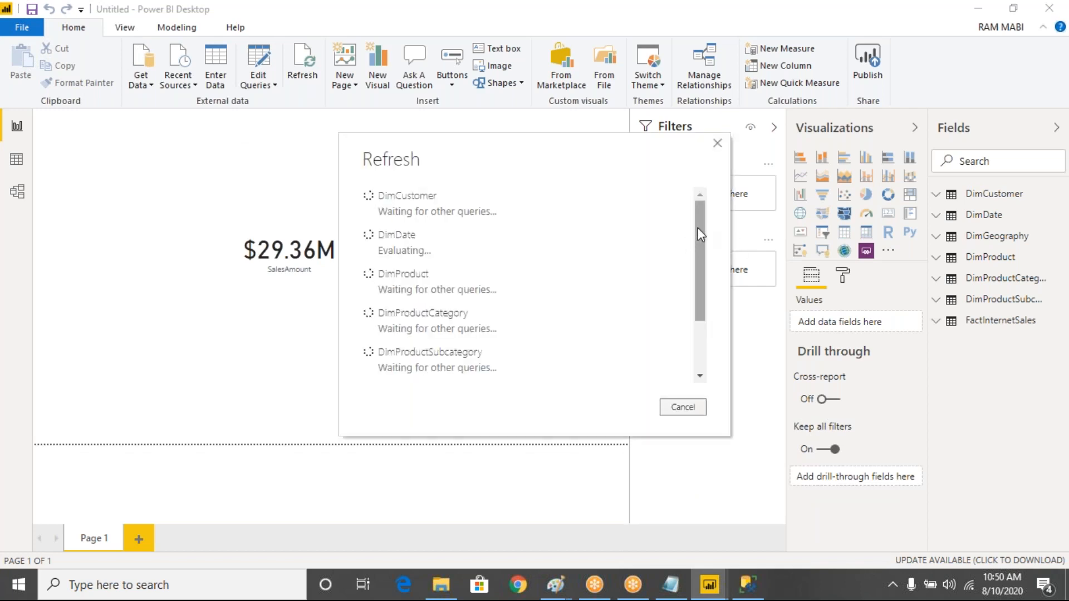
pyautogui.moveTo(697, 229); pyautogui.dragTo(709, 179)
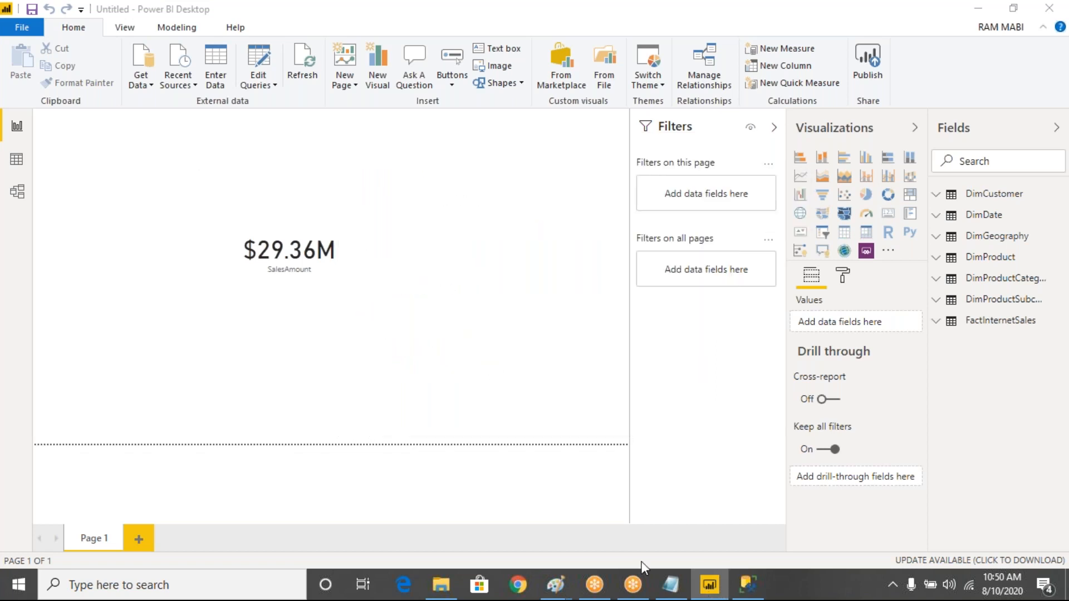
# Step: Switch to the Paint diagram, circle the model tables and SQL Server tables, trace the path between them, and clear the annotations
pyautogui.moveTo(556, 584)
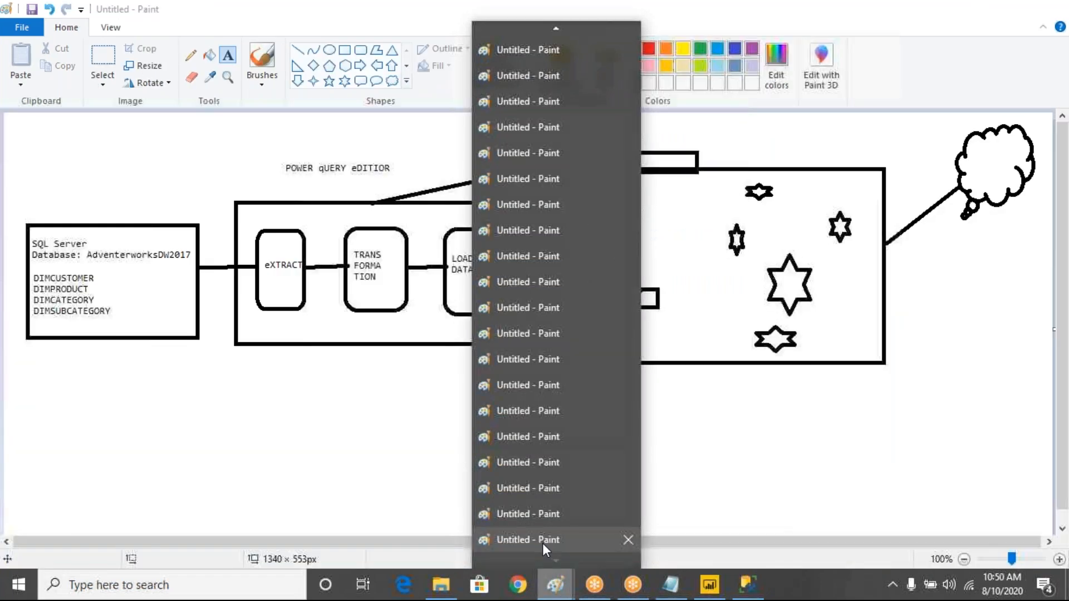
pyautogui.click(543, 543)
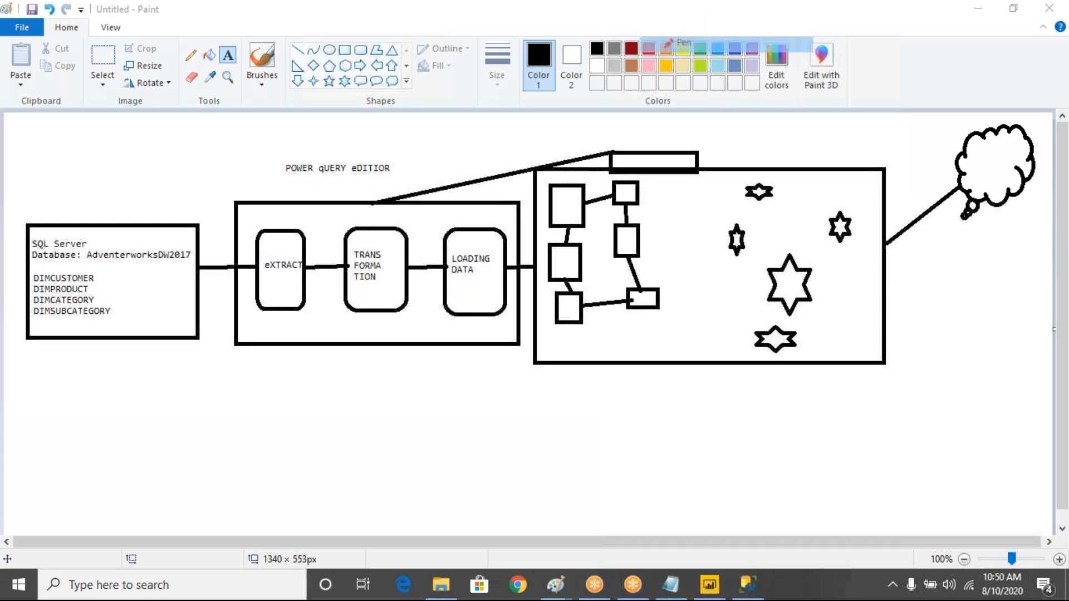
pyautogui.moveTo(626, 187)
pyautogui.mouseDown()
pyautogui.moveTo(640, 296)
pyautogui.moveTo(607, 189)
pyautogui.mouseUp()
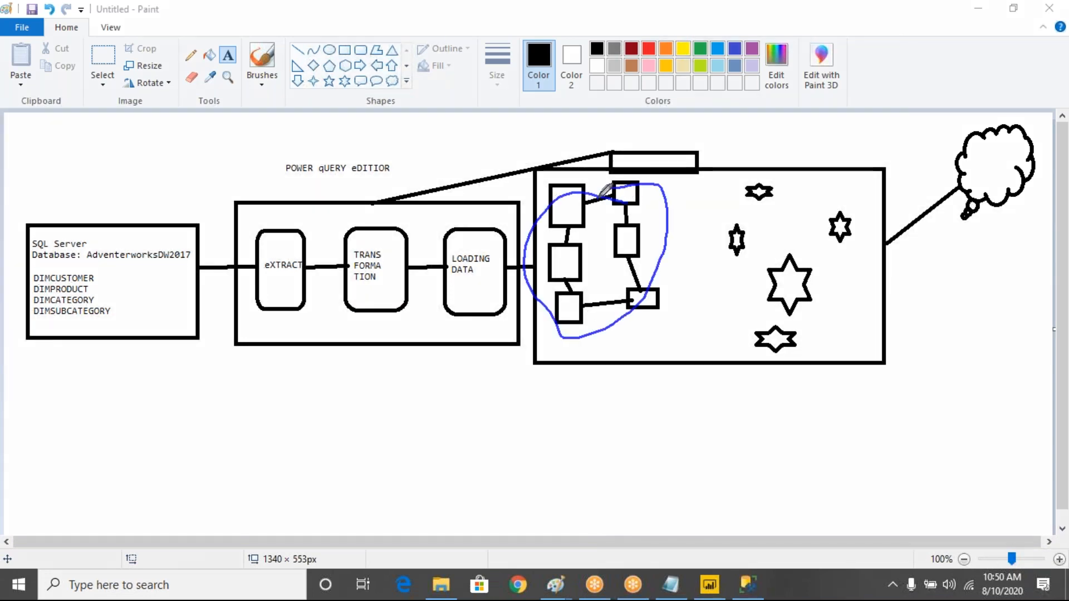
pyautogui.moveTo(111, 249)
pyautogui.mouseDown()
pyautogui.moveTo(228, 177)
pyautogui.moveTo(522, 171)
pyautogui.moveTo(551, 206)
pyautogui.mouseUp()
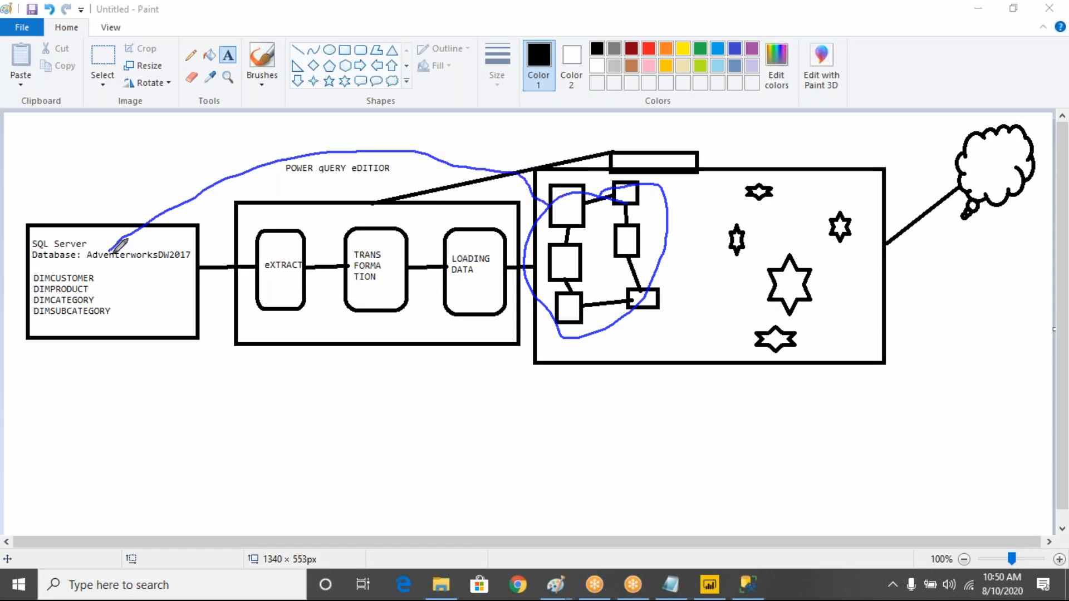
pyautogui.moveTo(86, 267)
pyautogui.mouseDown()
pyautogui.moveTo(49, 269)
pyautogui.moveTo(298, 164)
pyautogui.moveTo(367, 149)
pyautogui.mouseUp()
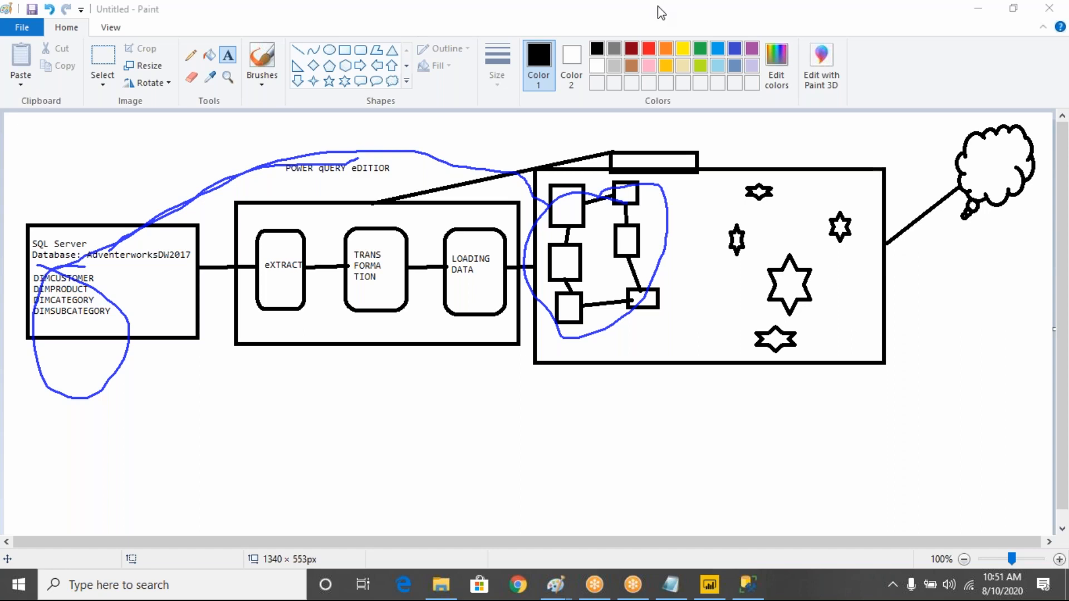
pyautogui.click(693, 109)
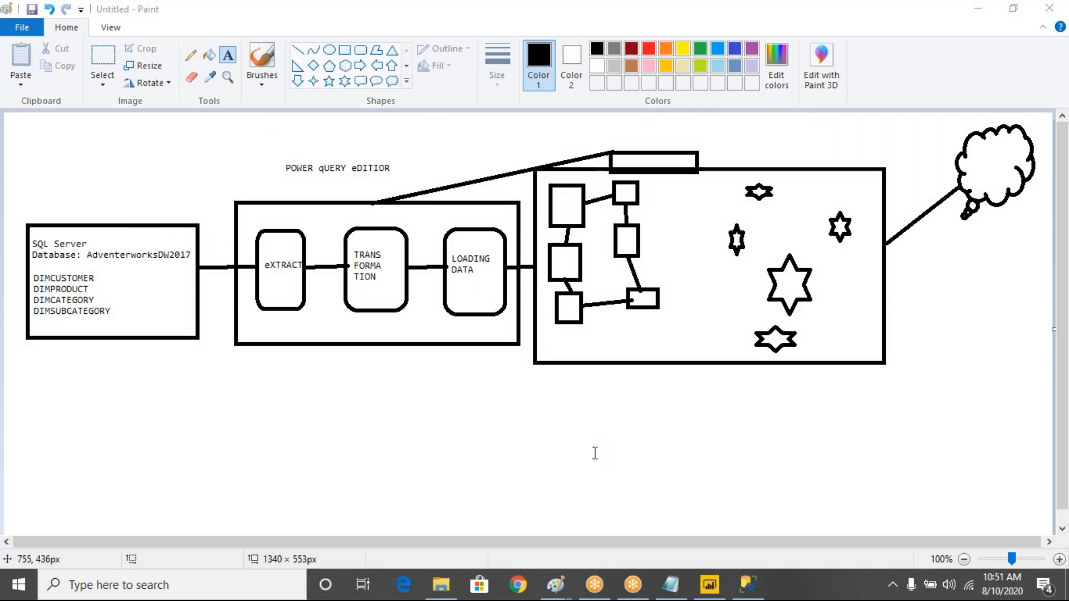
pyautogui.moveTo(710, 585)
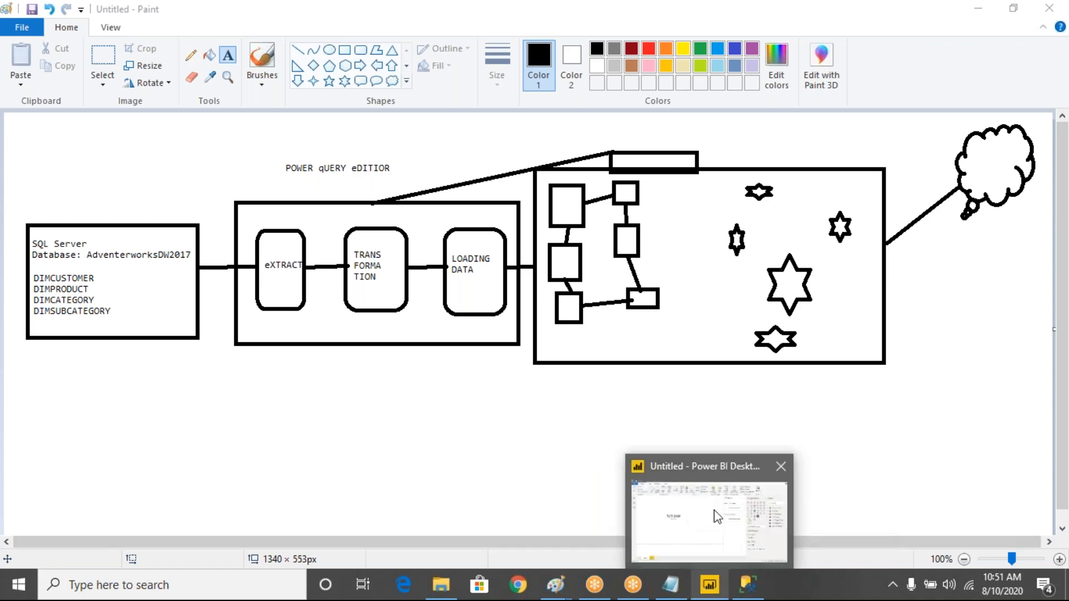
# Step: Switch to Power BI Desktop, open the Power Query Editor and review the row-removal options for the DimCustomer query
pyautogui.click(718, 517)
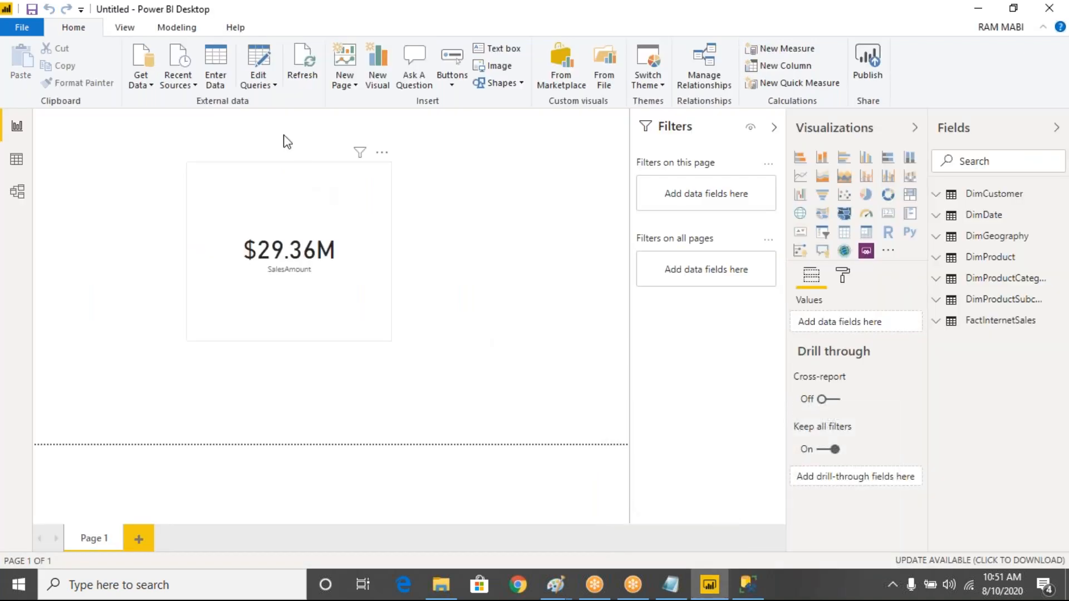
pyautogui.click(269, 89)
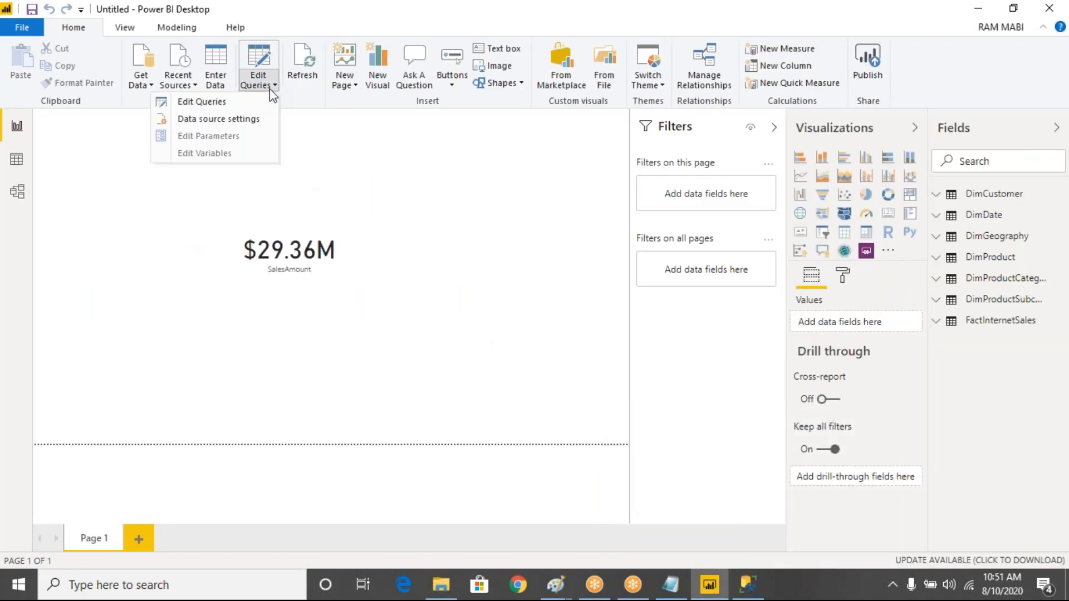
pyautogui.click(228, 103)
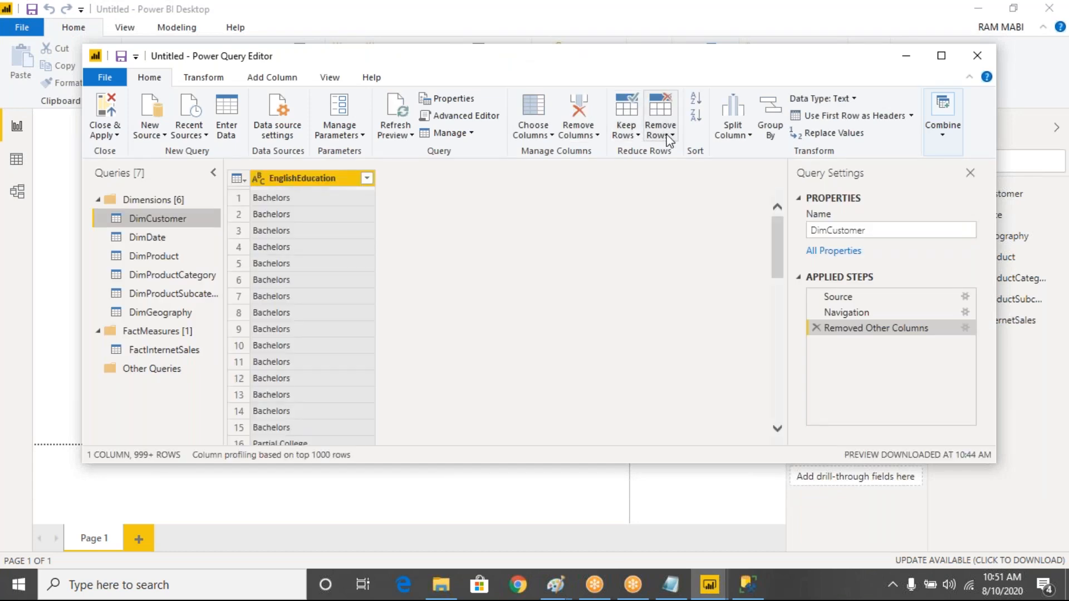
pyautogui.click(666, 137)
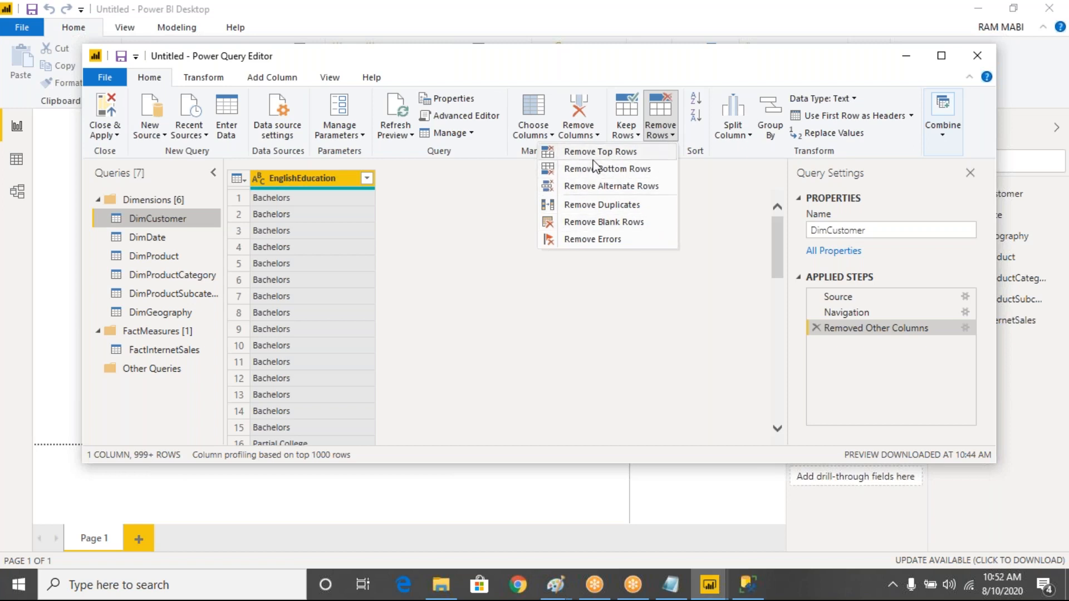
pyautogui.click(500, 194)
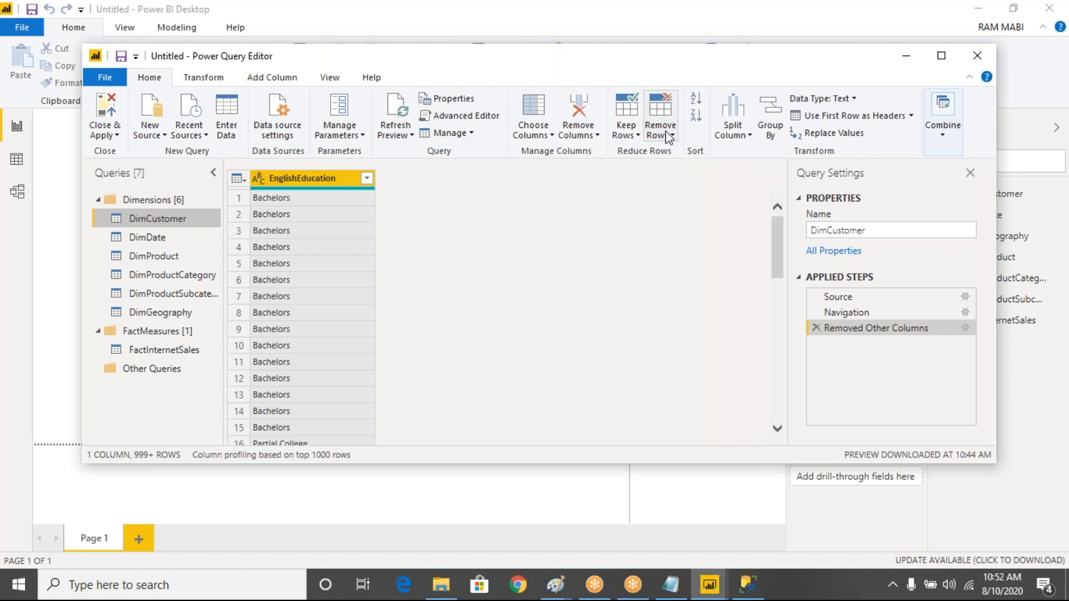
# Step: Inspect individual EnglishEducation values in the DimCustomer query, then select the whole EnglishEducation column
pyautogui.click(283, 263)
pyautogui.click(283, 297)
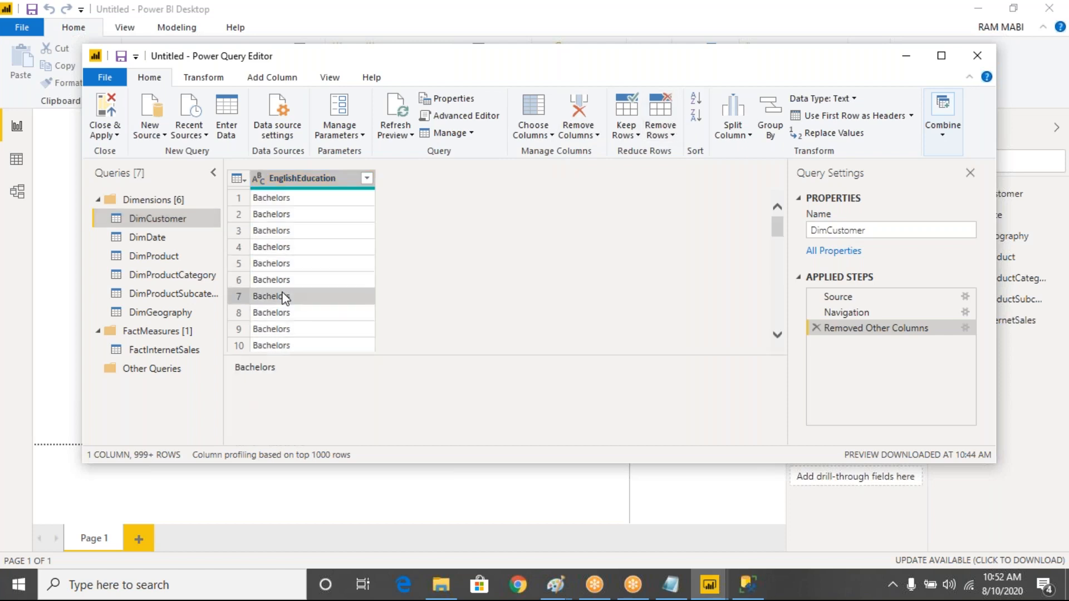
pyautogui.click(306, 178)
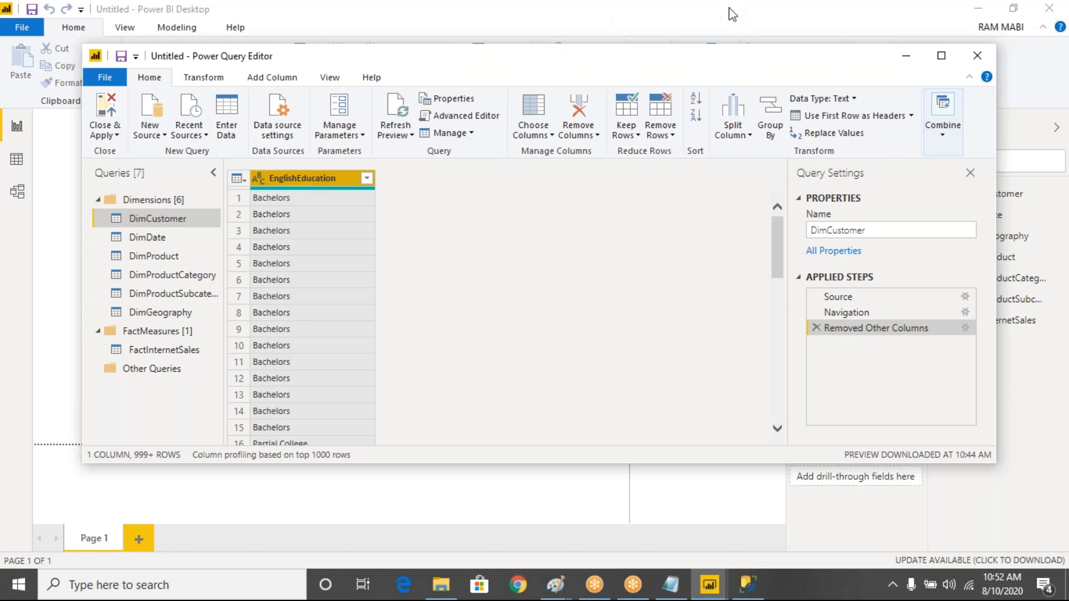
# Step: Switch from the Power Query Editor to the Paint window with the data flow diagram
pyautogui.click(746, 28)
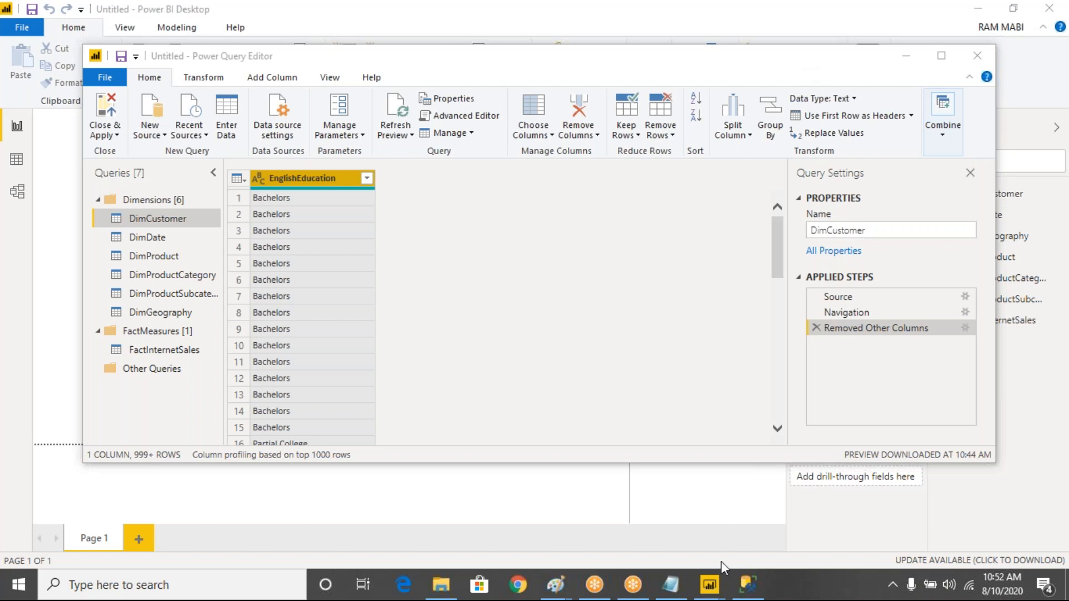
pyautogui.moveTo(710, 584)
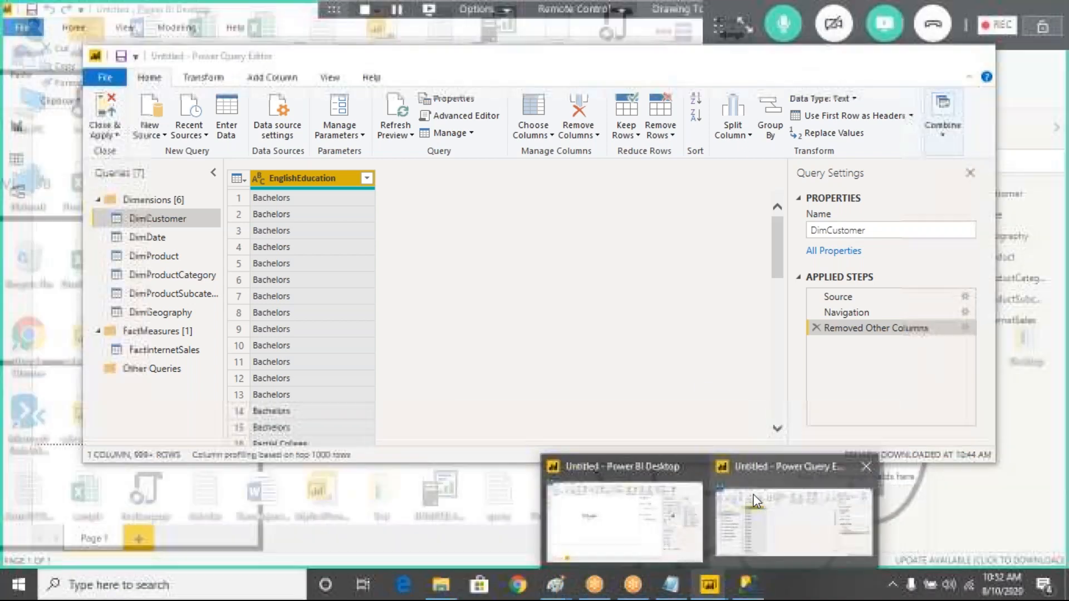
pyautogui.moveTo(556, 582)
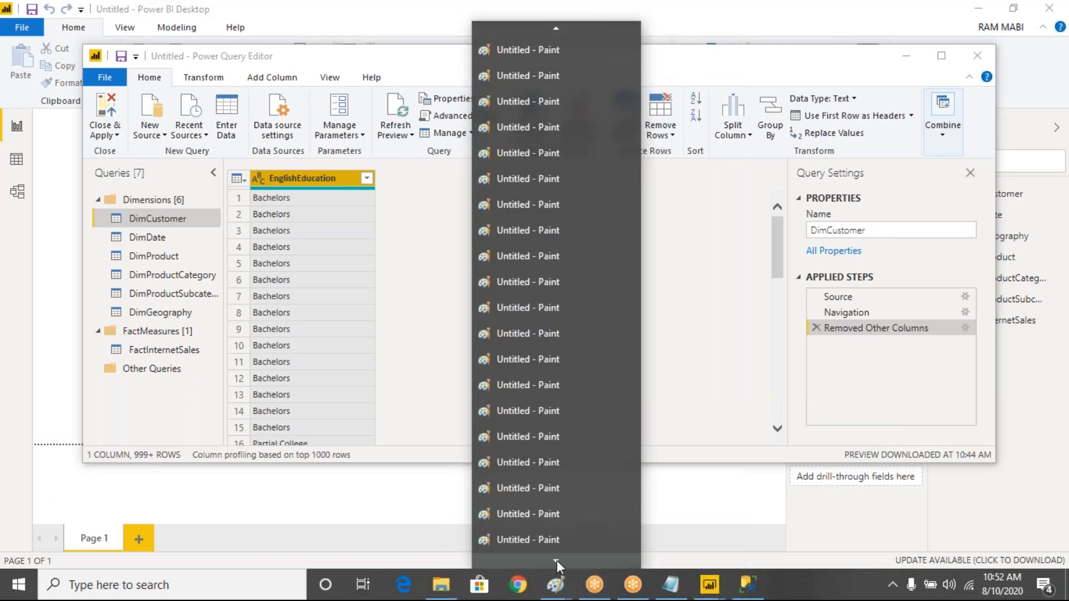
pyautogui.click(543, 540)
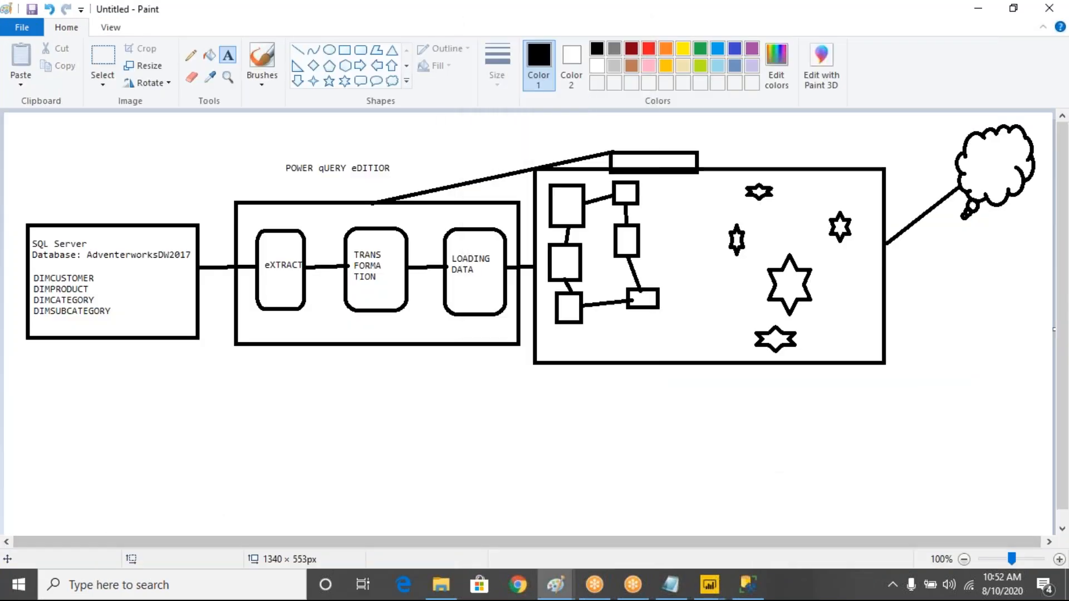
pyautogui.click(672, 3)
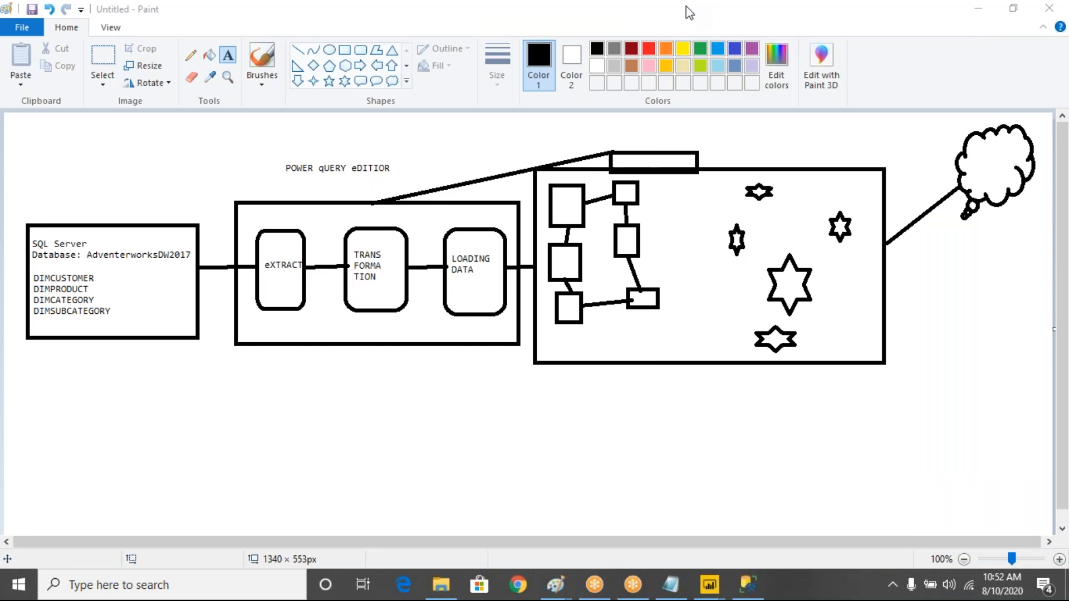
pyautogui.click(374, 246)
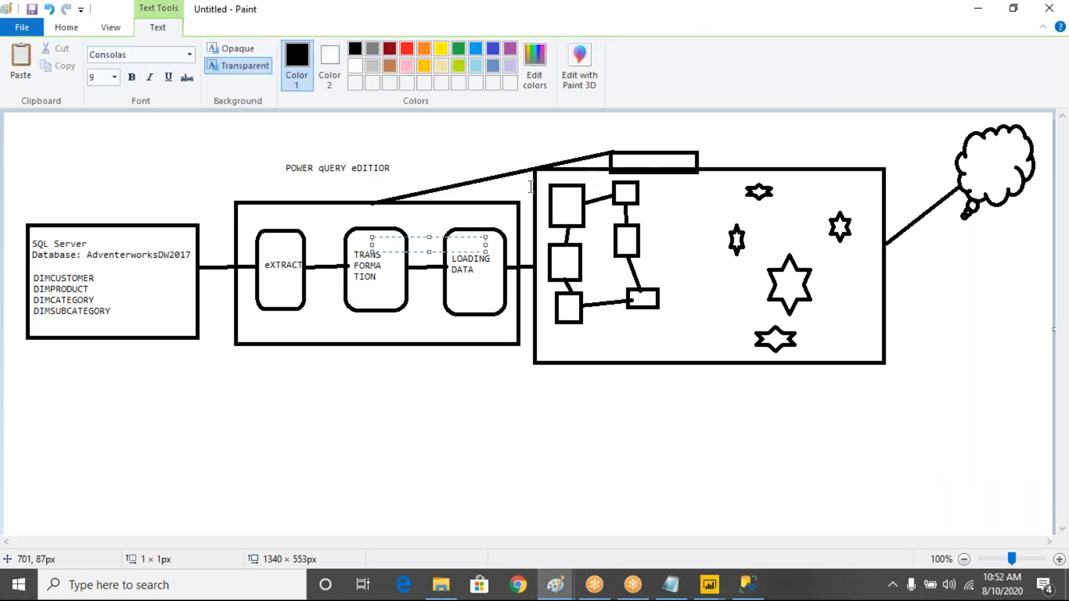
pyautogui.click(498, 457)
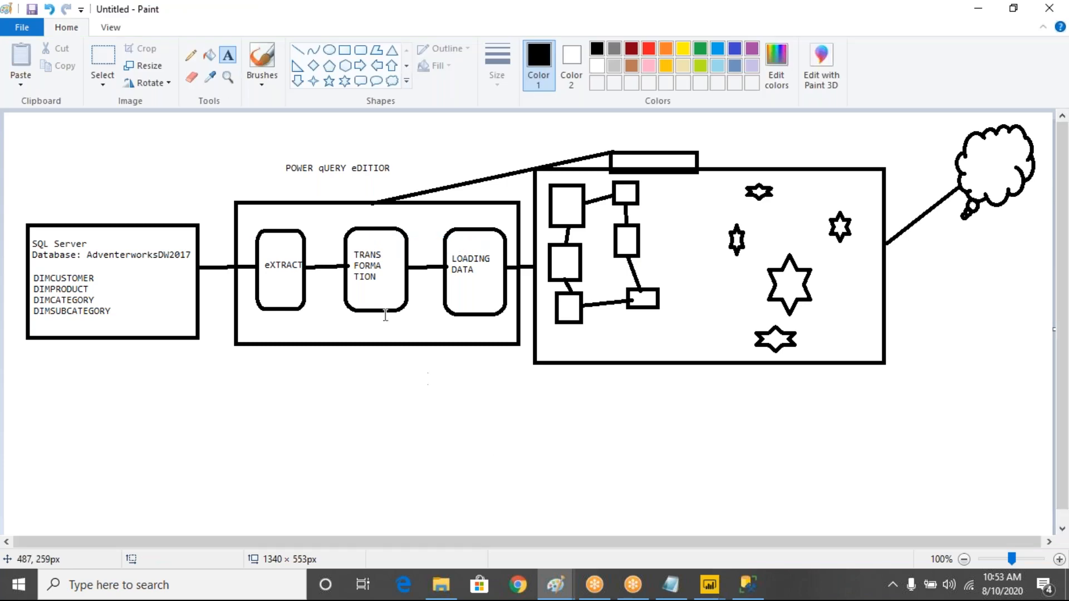
pyautogui.moveTo(358, 286); pyautogui.dragTo(381, 297)
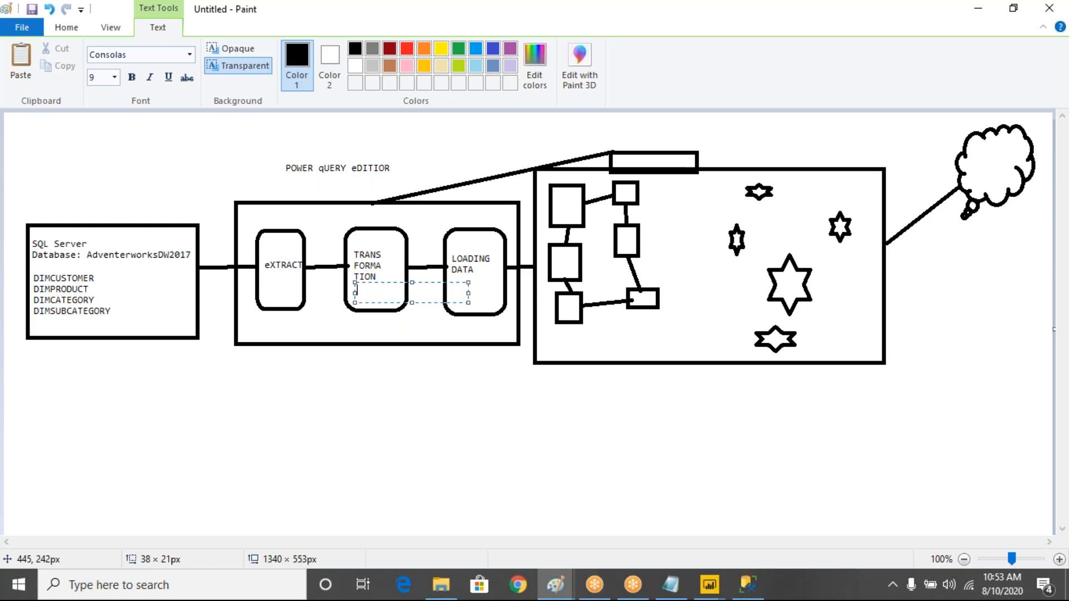
pyautogui.click(372, 405)
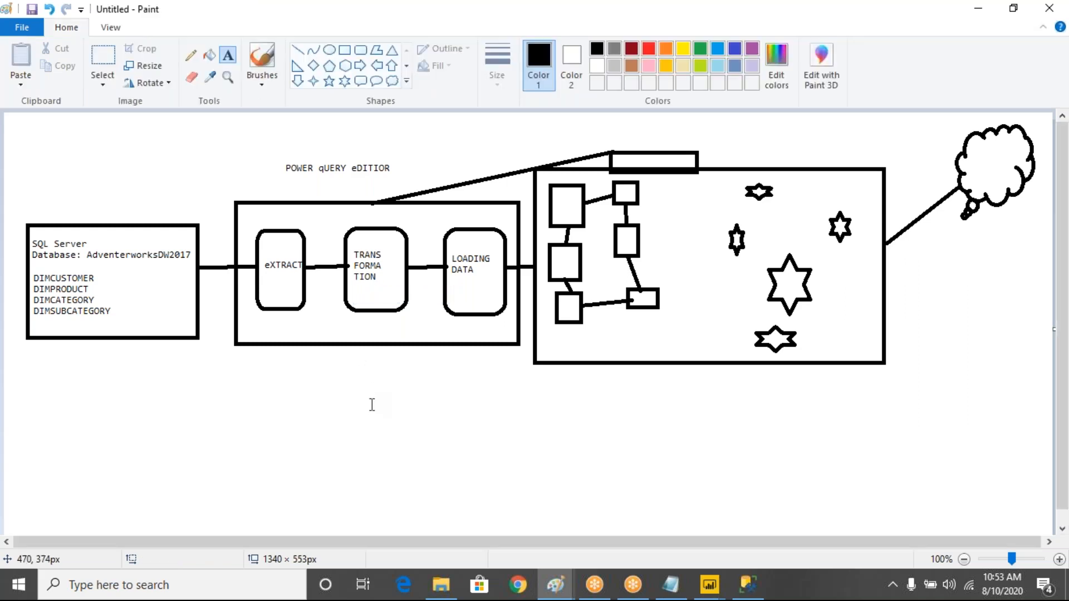